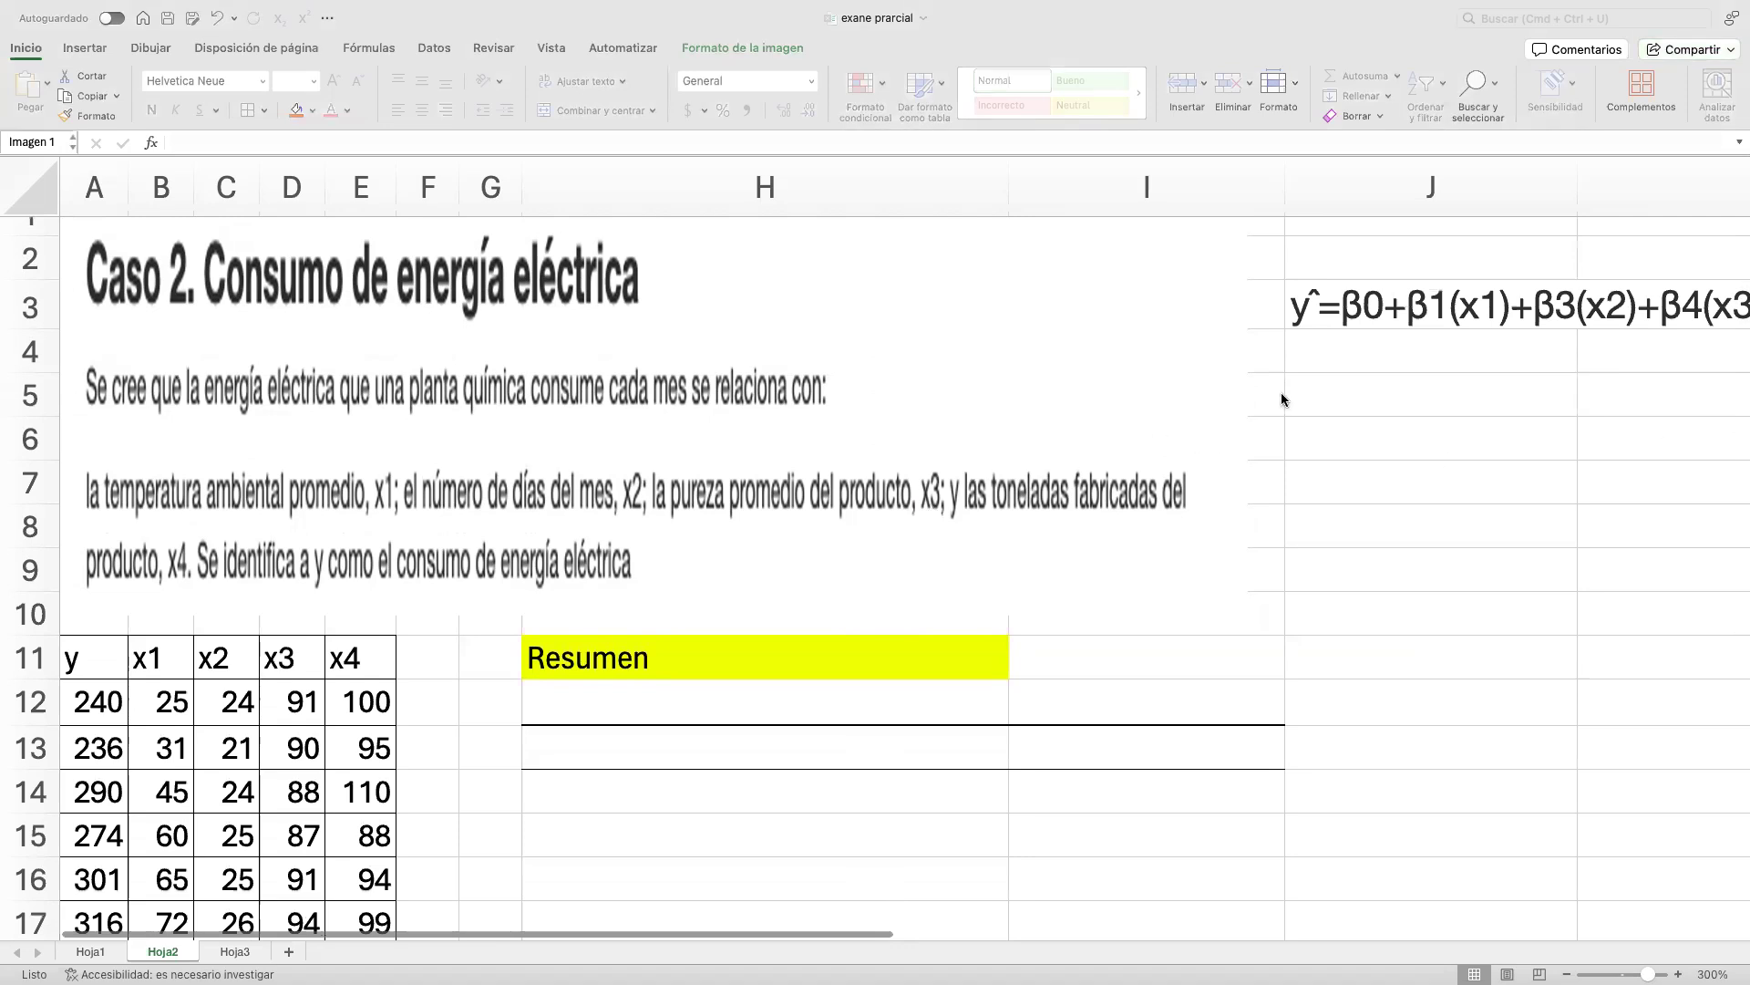
In the regression equation in cell J3, change the coefficient of the x2 term to β2.
{"action": "left_click", "coordinate": [1354, 322]}
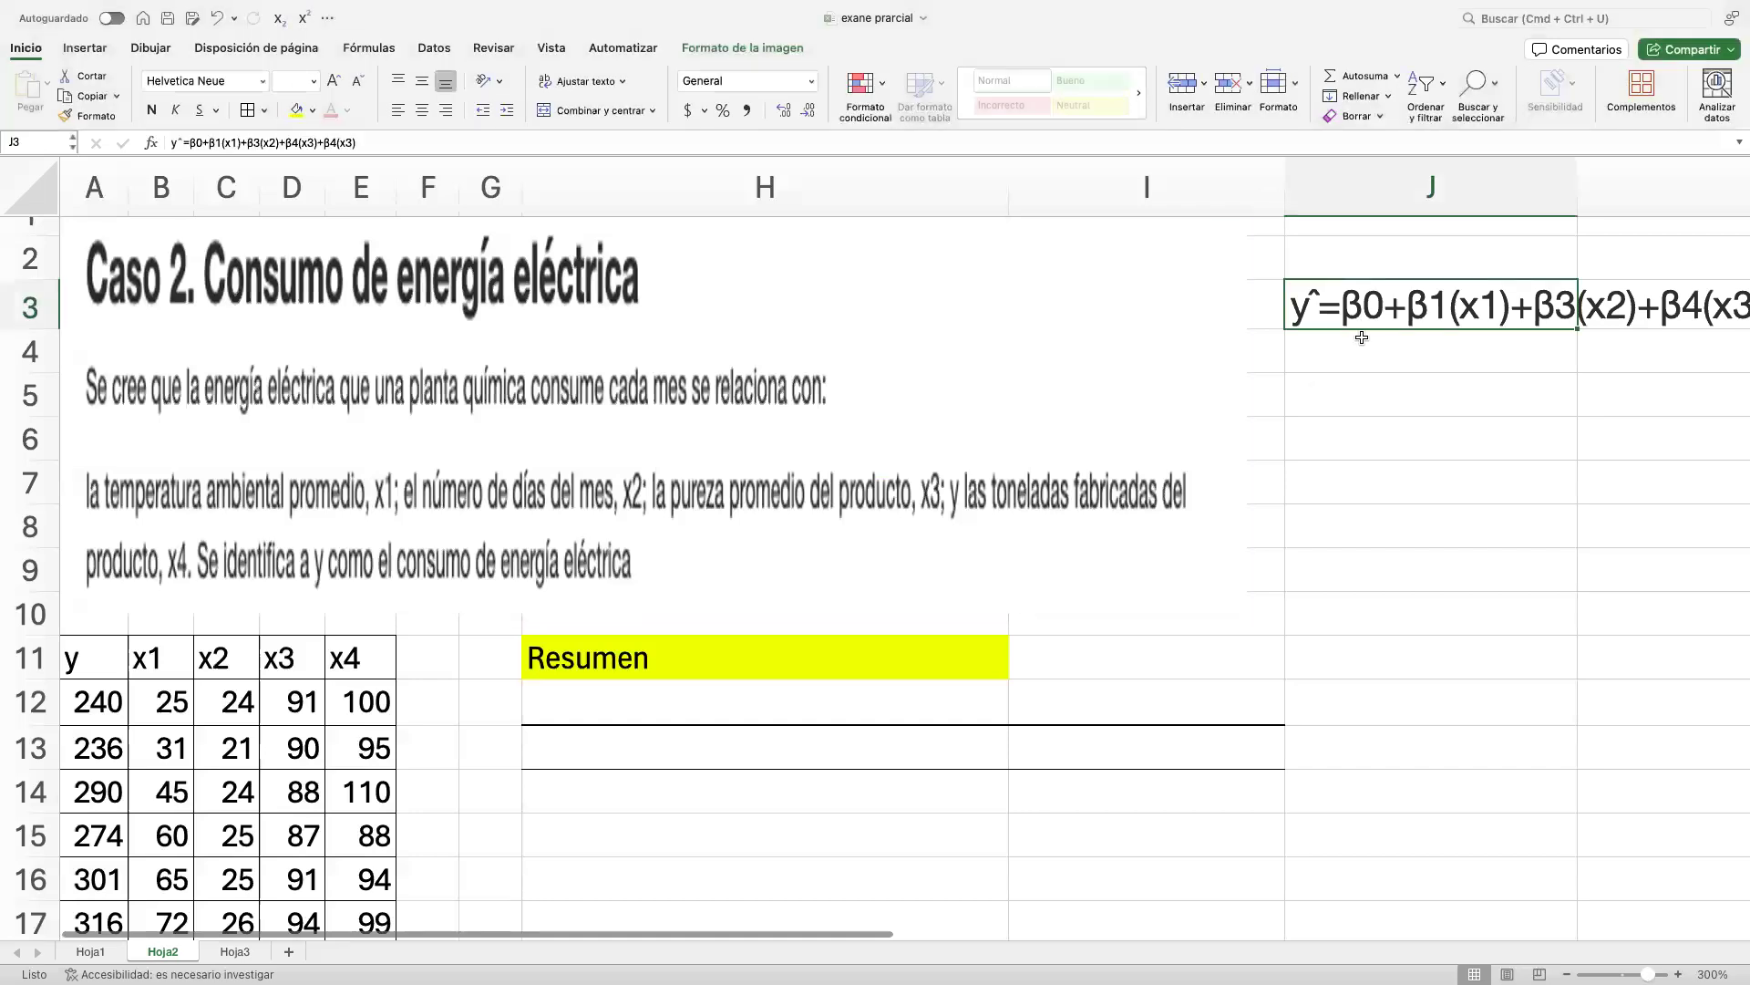
{"action": "scroll", "coordinate": [1365, 341], "scroll_direction": "right", "scroll_amount": 2}
{"action": "scroll", "coordinate": [1364, 341], "scroll_direction": "right", "scroll_amount": 5}
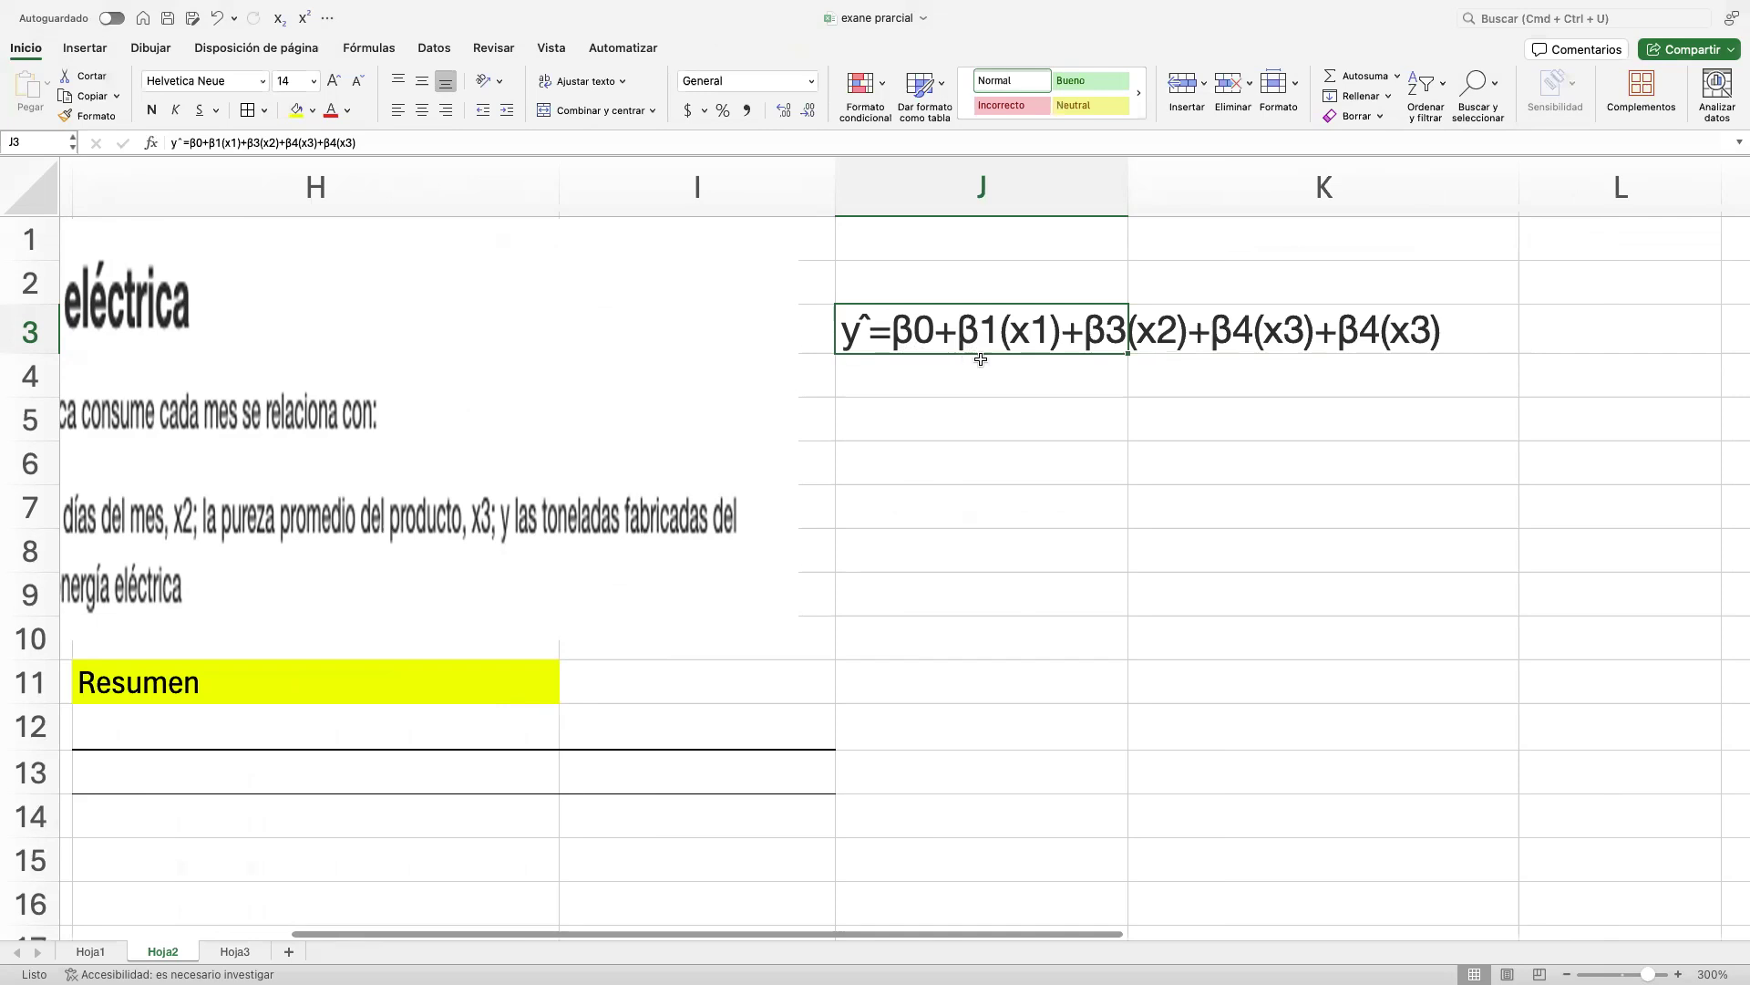
{"action": "scroll", "coordinate": [1026, 348], "scroll_direction": "left", "scroll_amount": 8}
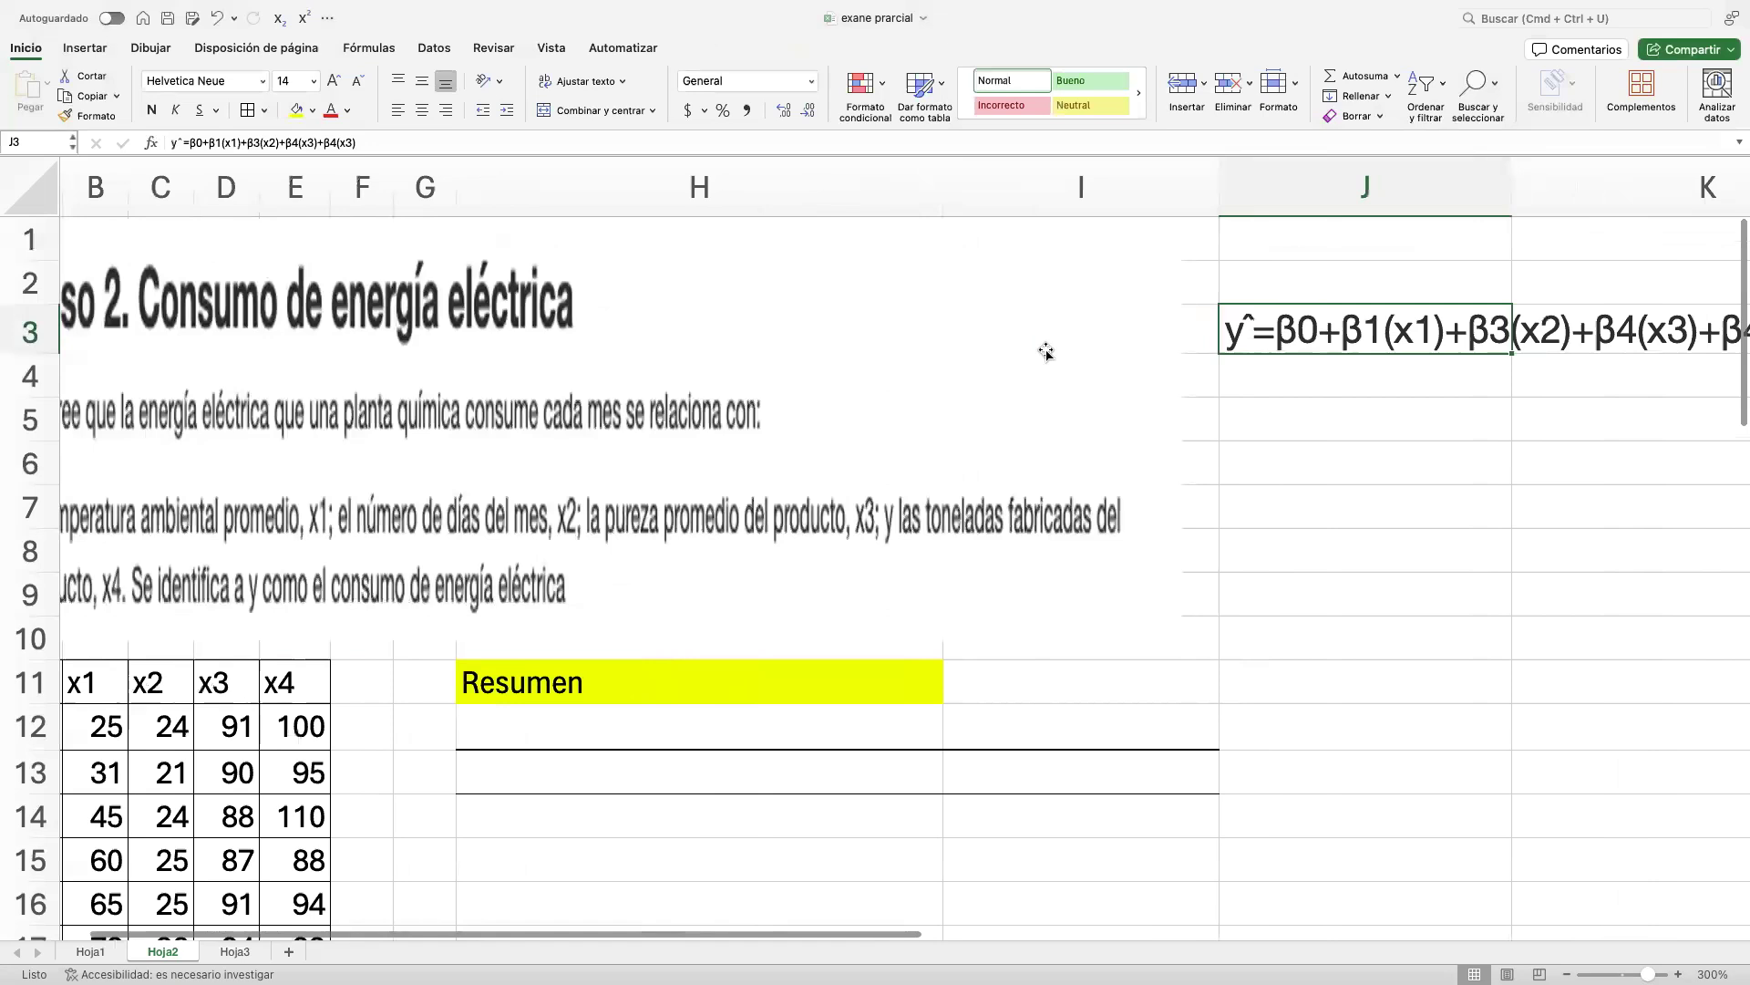
{"action": "scroll", "coordinate": [1023, 348], "scroll_direction": "right", "scroll_amount": 6}
{"action": "scroll", "coordinate": [1217, 346], "scroll_direction": "left", "scroll_amount": 1}
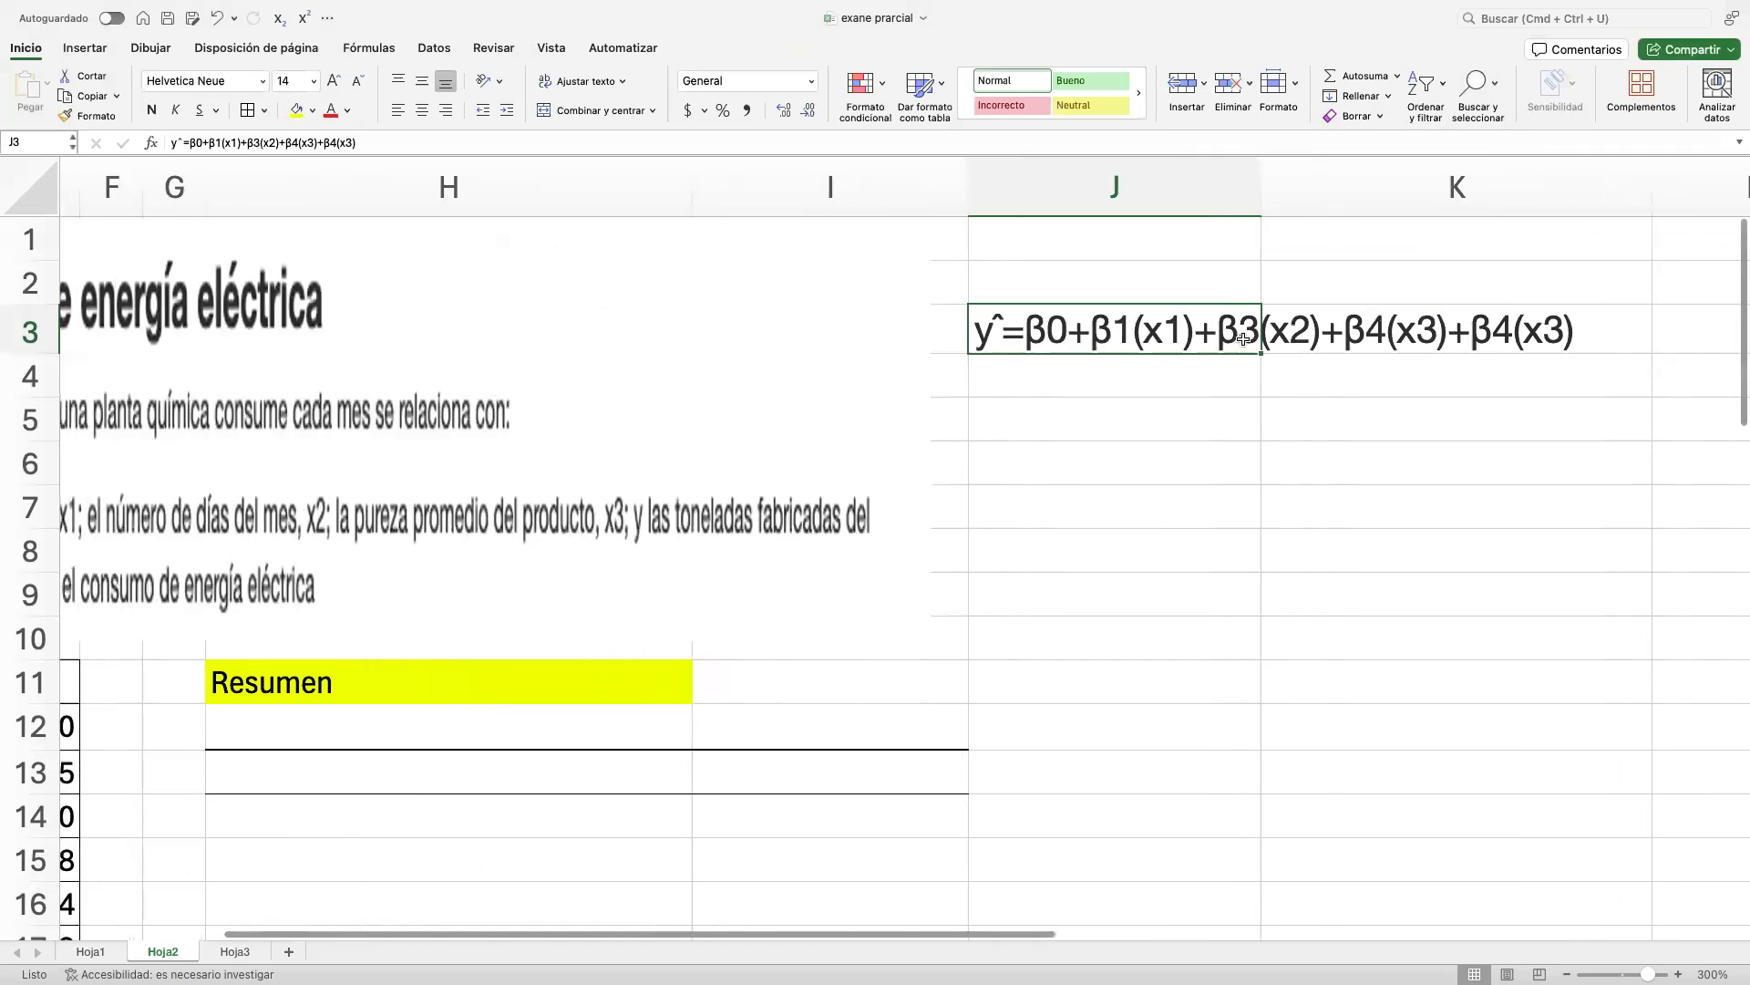
{"action": "double_click", "coordinate": [1238, 339]}
{"action": "left_click", "coordinate": [1264, 336]}
{"action": "key", "text": "BackSpace"}
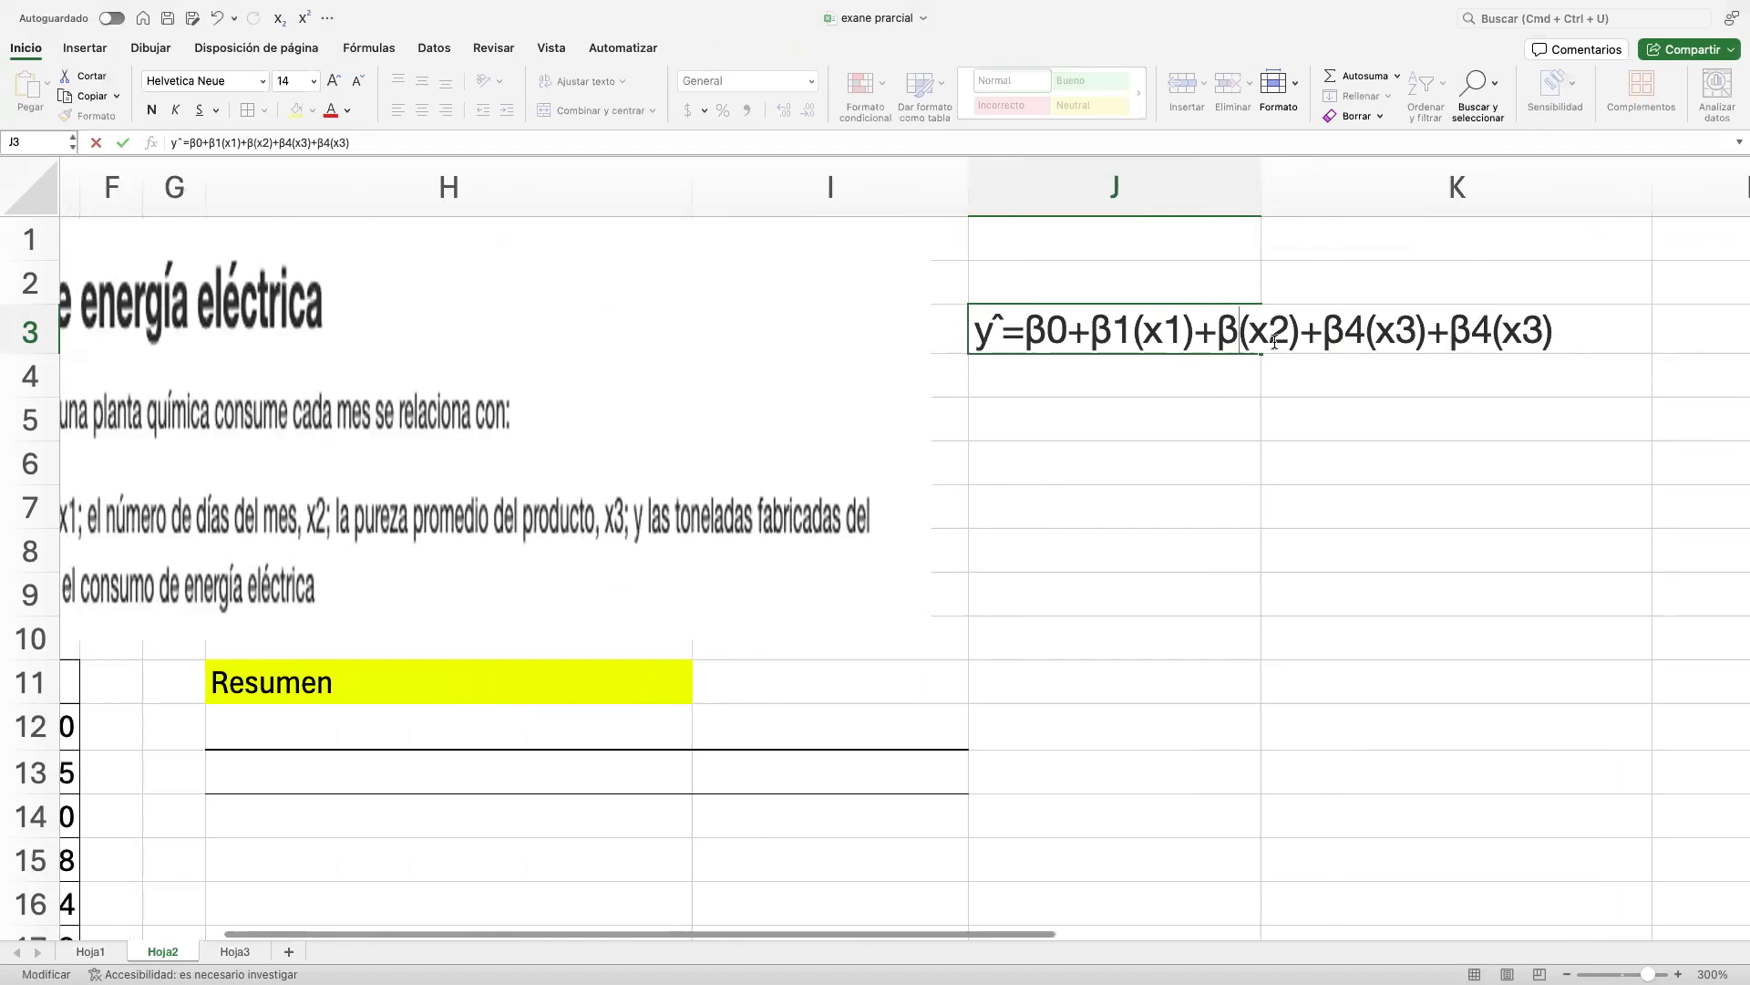
{"action": "type", "text": "2"}
In the same equation, change the coefficient of the first x3 term to β3 and the variable of the last term to x4.
{"action": "key", "text": "Right"}
{"action": "key", "text": "Right"}
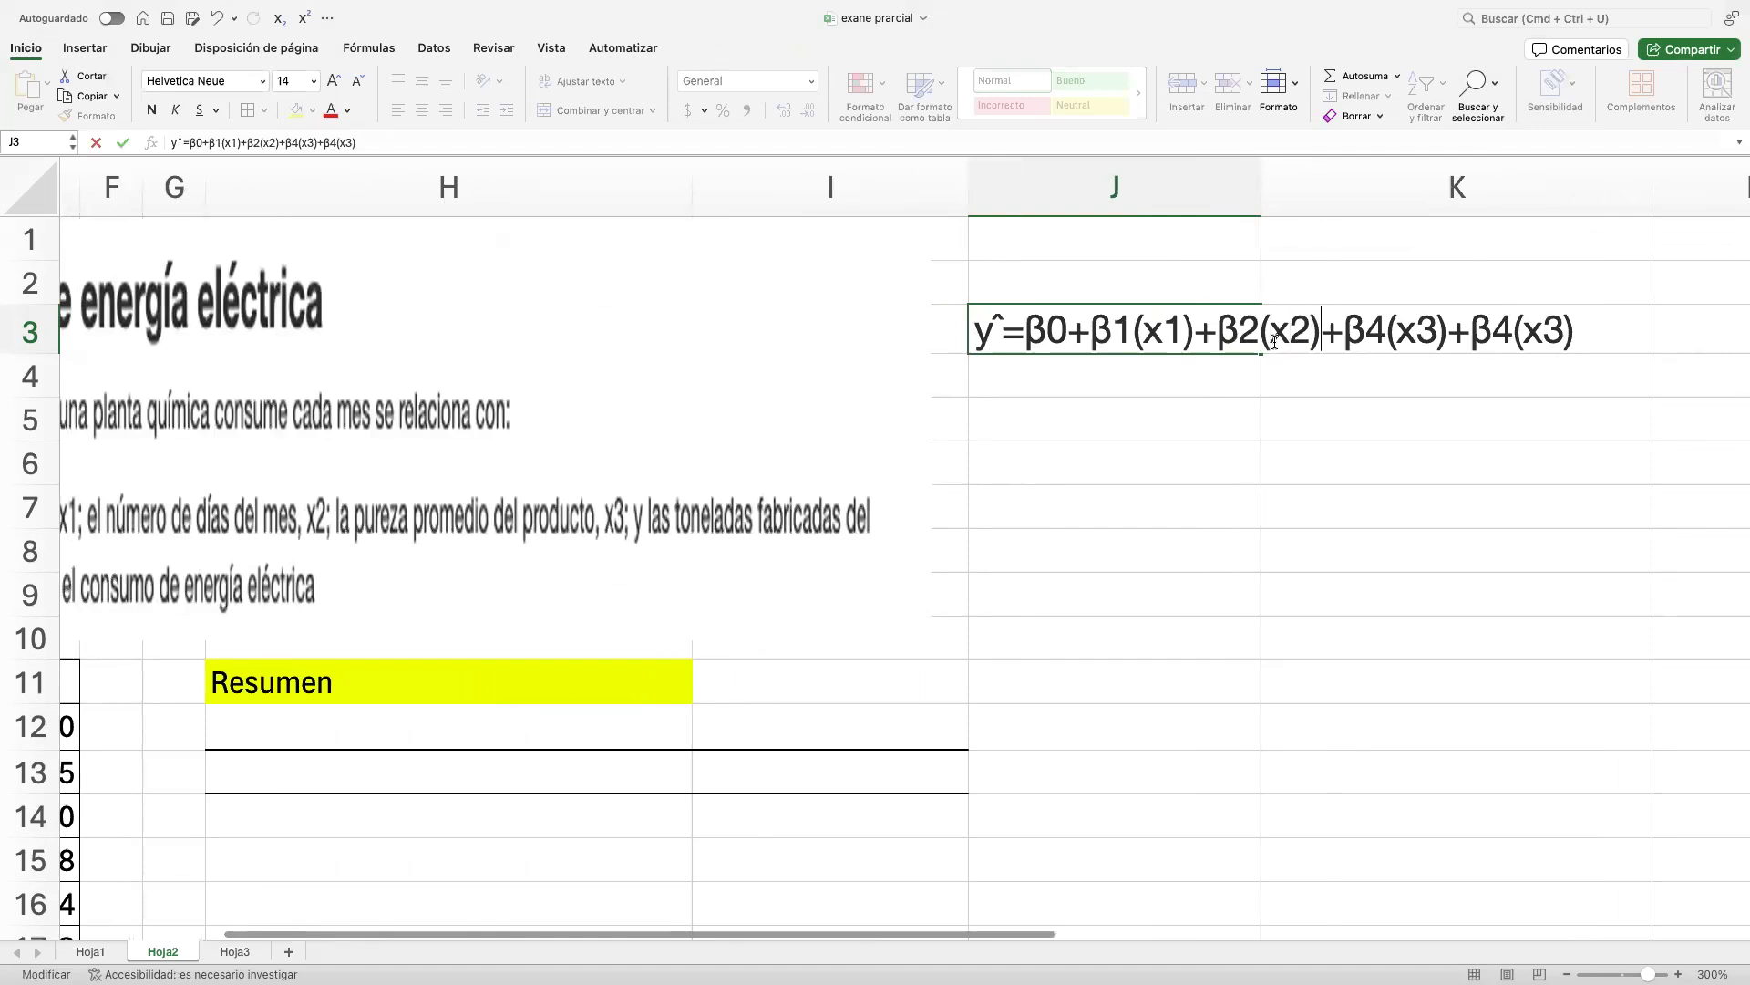
{"action": "key", "text": "BackSpace"}
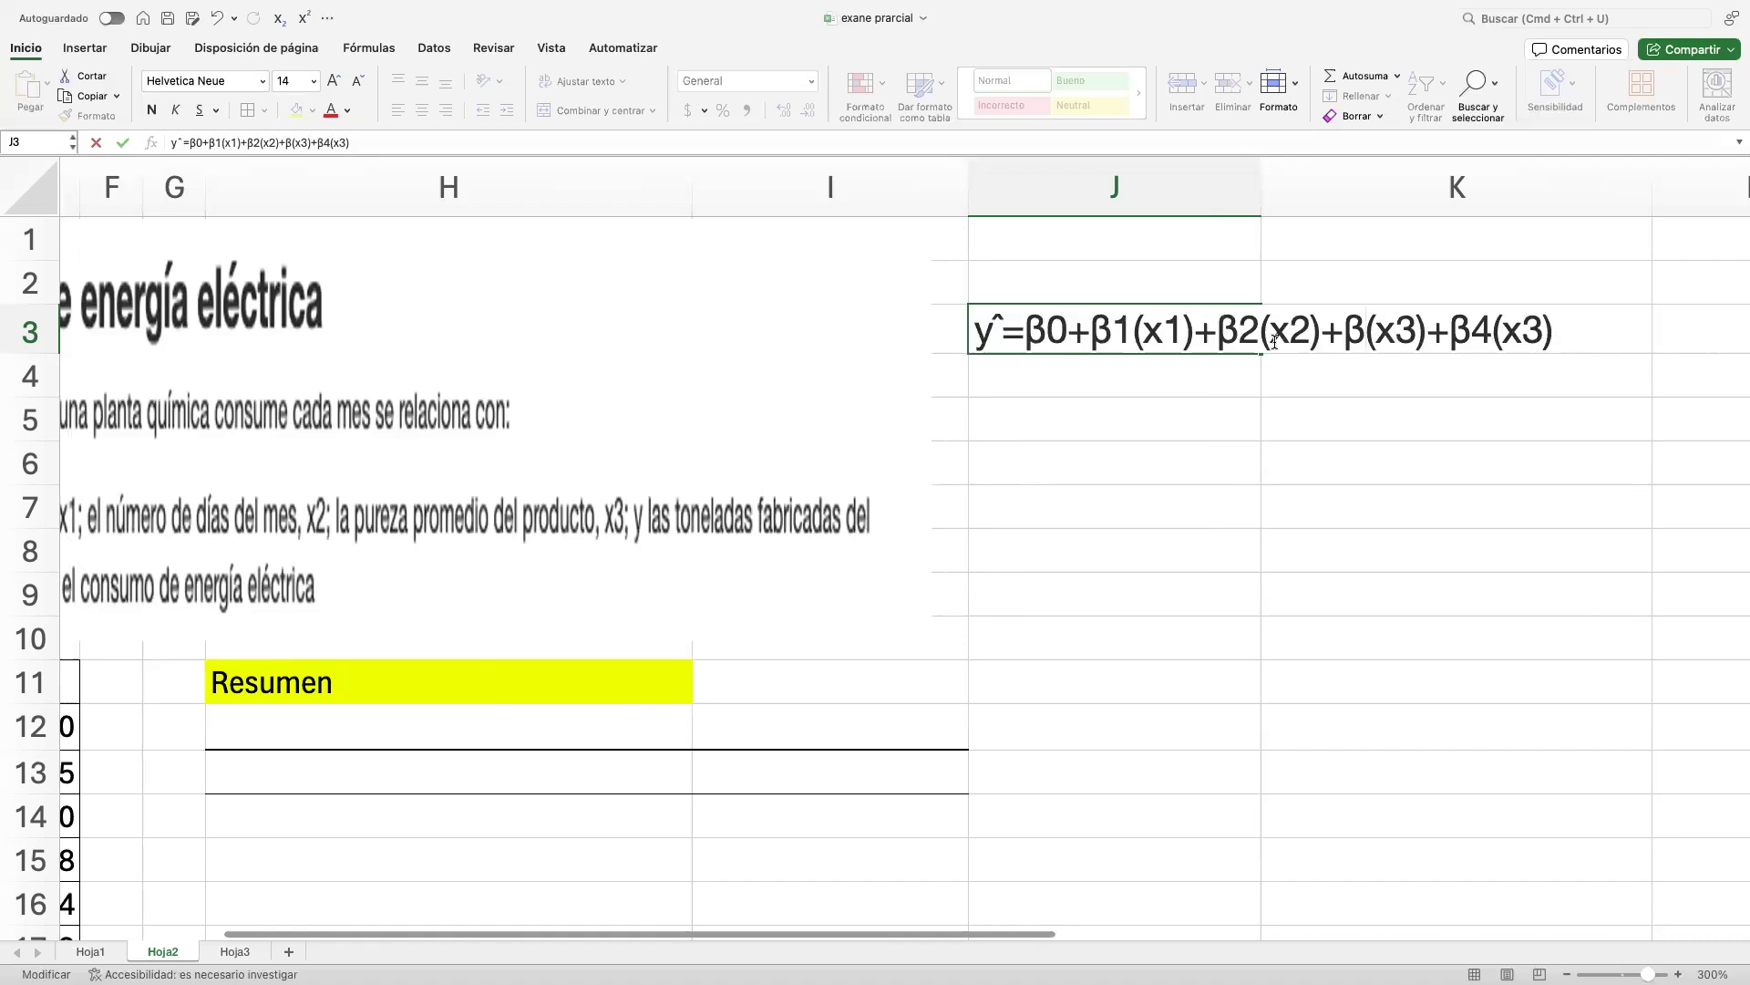
{"action": "type", "text": "3"}
{"action": "key", "text": "Right"}
{"action": "key", "text": "Right"}
{"action": "key", "text": "Right"}
{"action": "key", "text": "Right"}
{"action": "key", "text": "Right"}
{"action": "key", "text": "Right"}
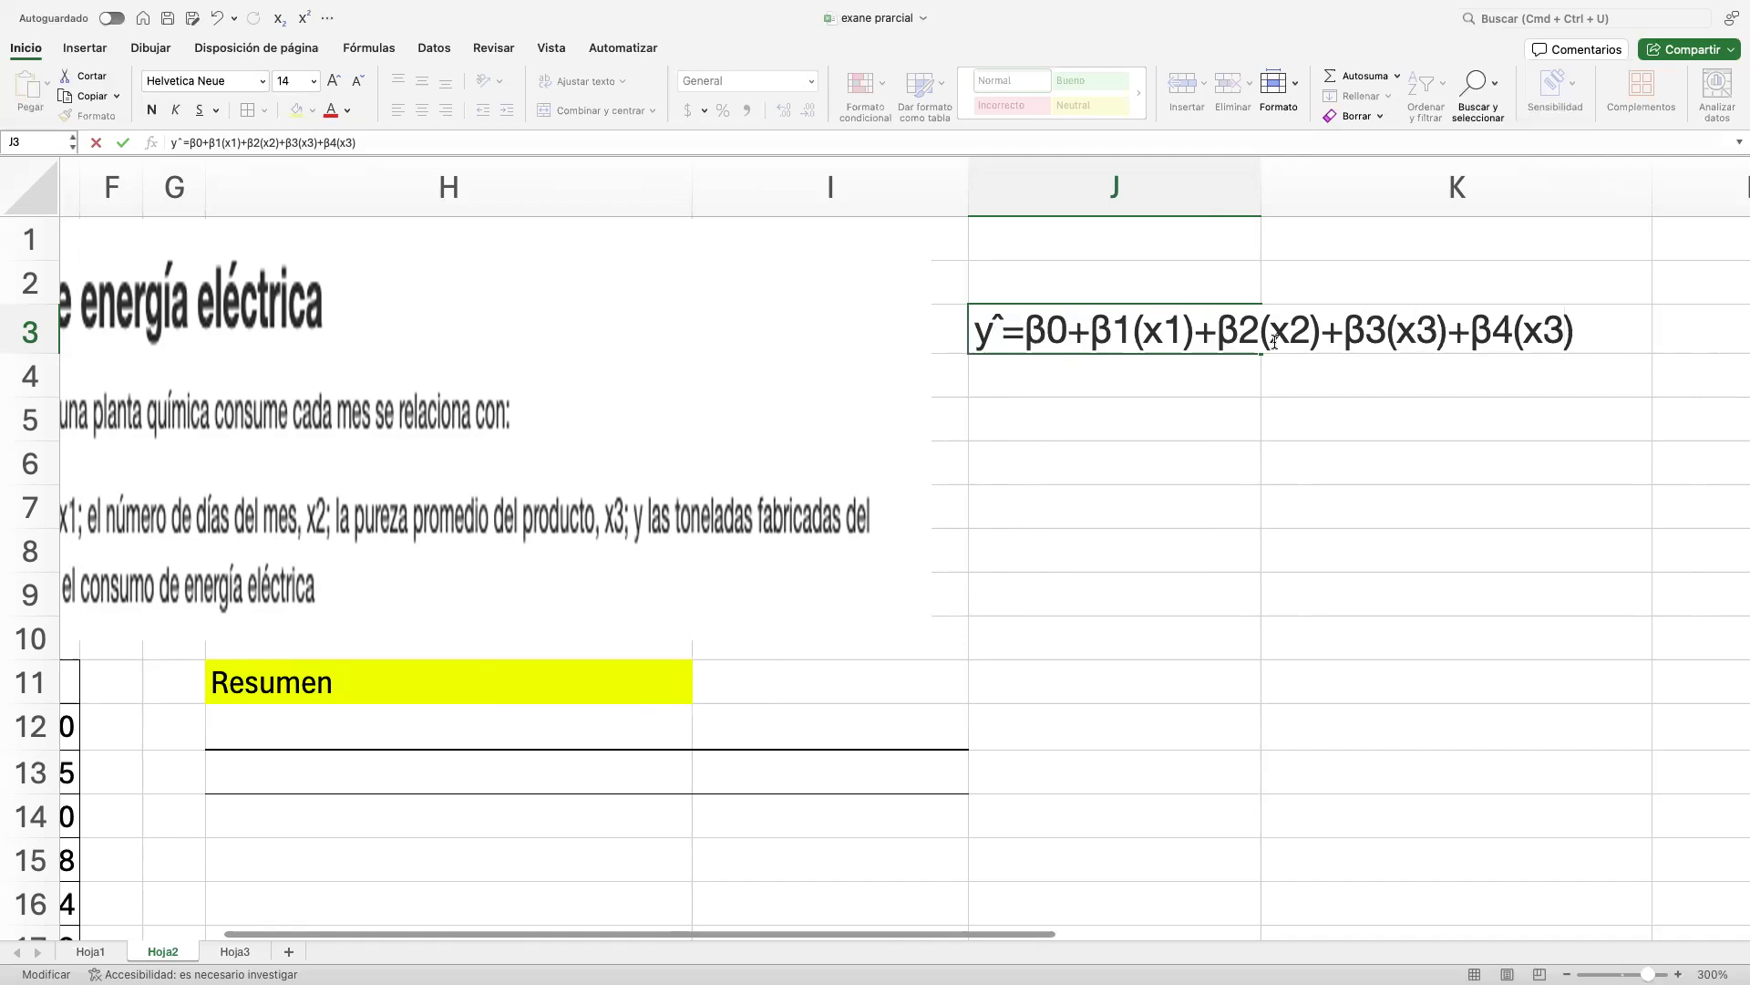
{"action": "key", "text": "BackSpace"}
{"action": "type", "text": "4"}
Review the Caso 2 problem statement against the data table to see what y and x1 to x4 represent.
{"action": "scroll", "coordinate": [1207, 418], "scroll_direction": "left", "scroll_amount": 5}
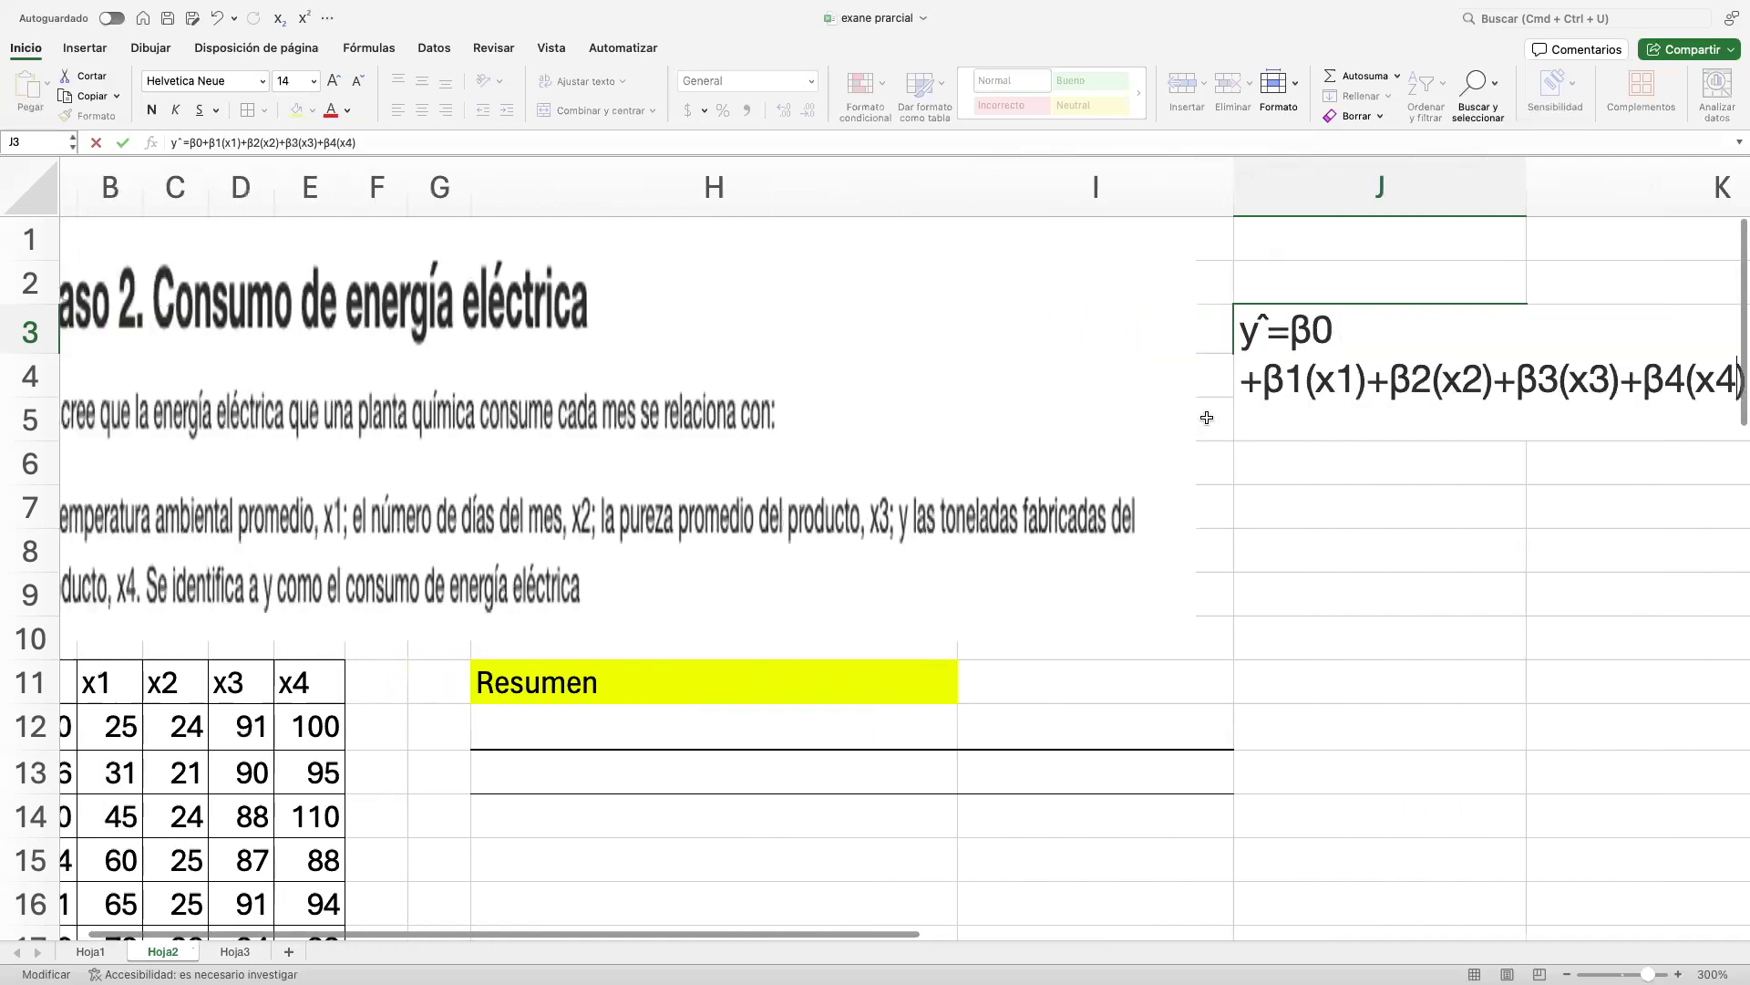
{"action": "scroll", "coordinate": [1207, 418], "scroll_direction": "down", "scroll_amount": 2}
{"action": "scroll", "coordinate": [1207, 417], "scroll_direction": "left", "scroll_amount": 1}
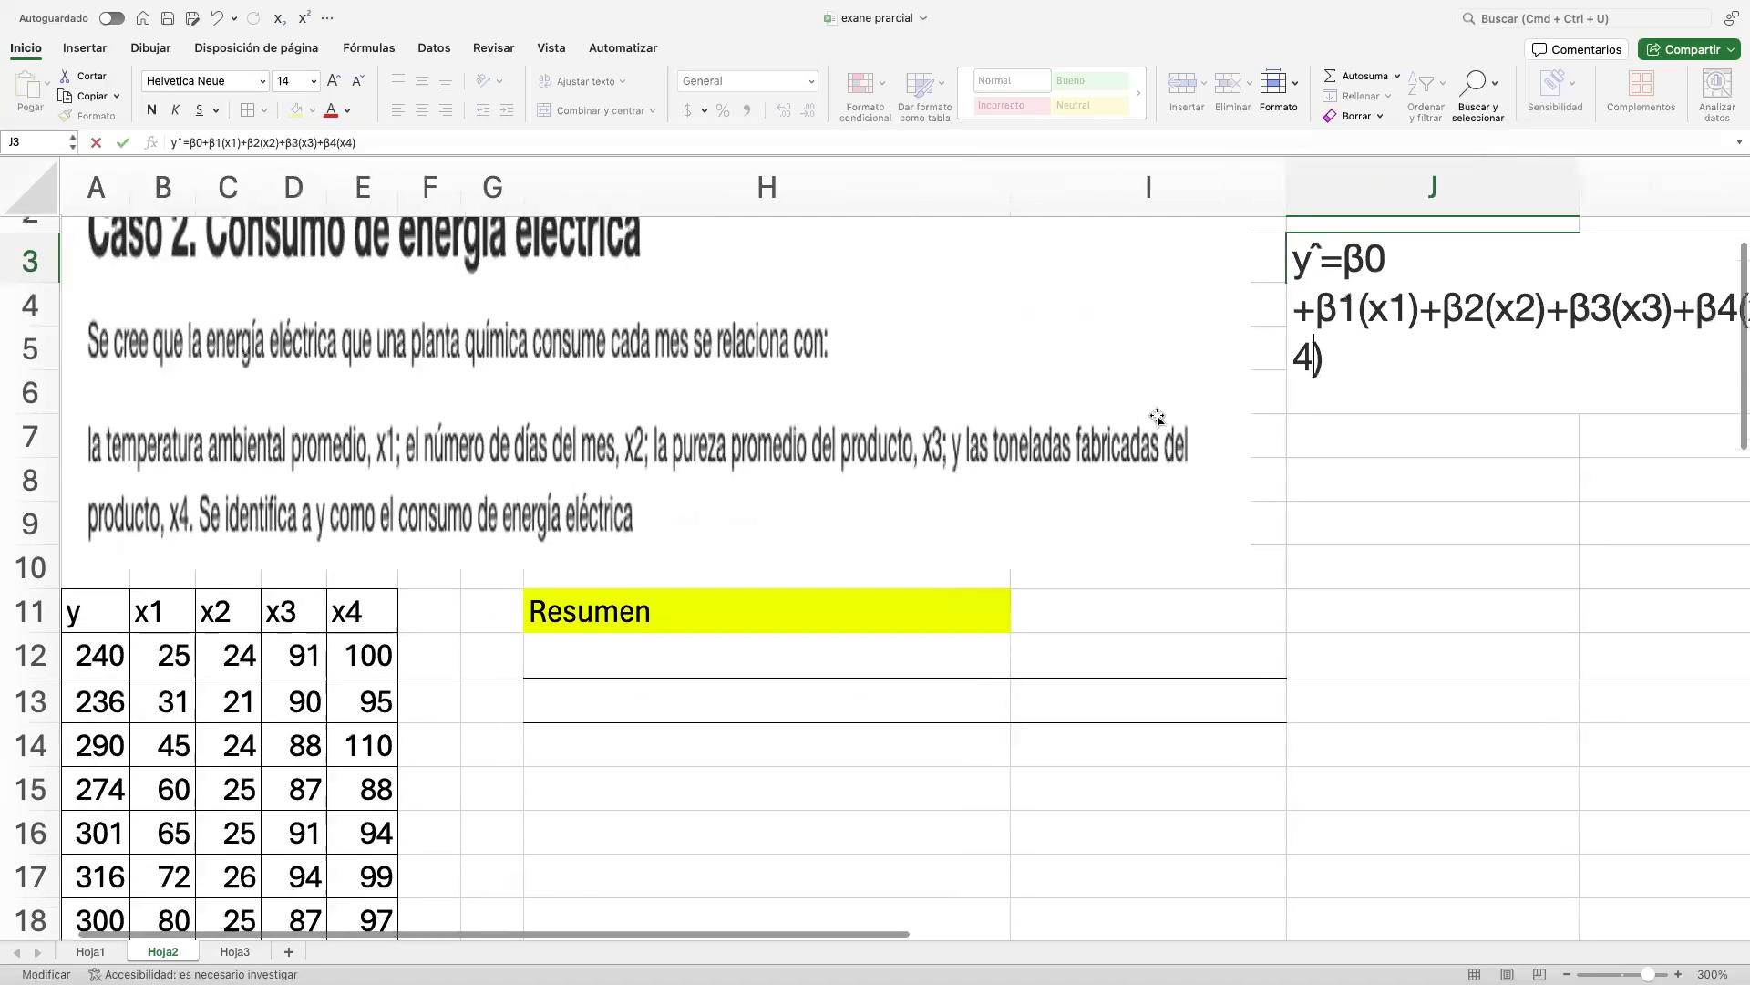
{"action": "scroll", "coordinate": [1157, 416], "scroll_direction": "up", "scroll_amount": 2}
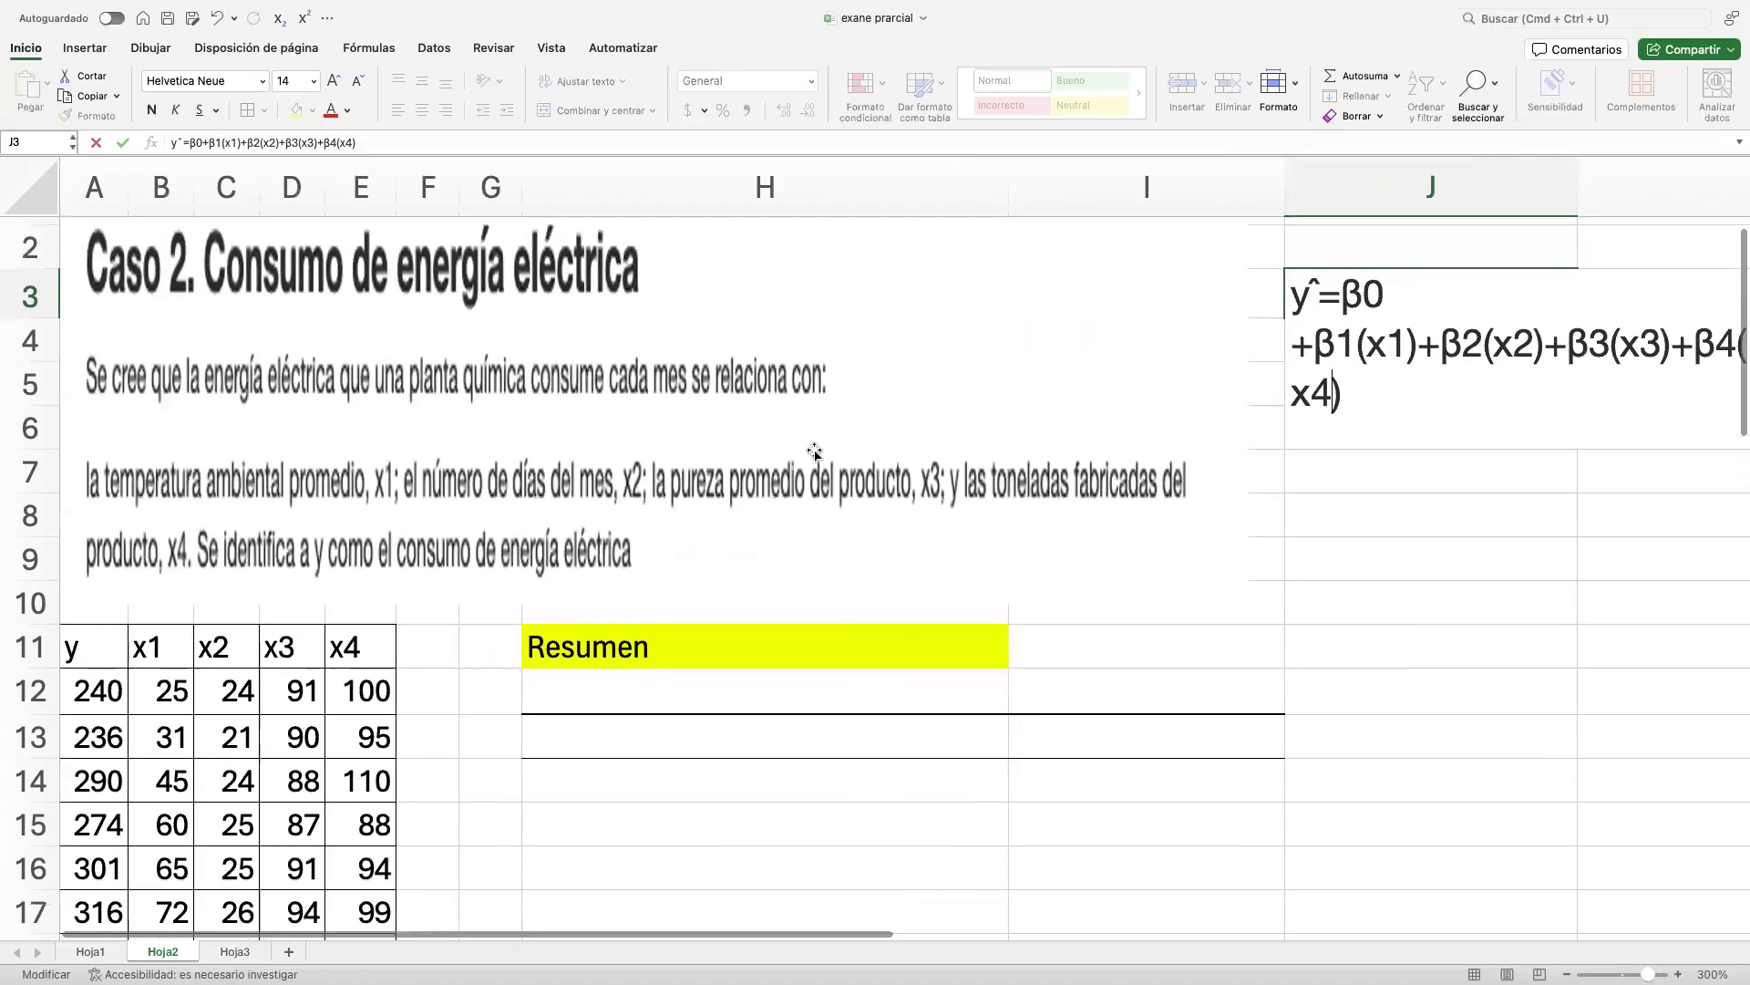
{"action": "scroll", "coordinate": [645, 453], "scroll_direction": "down", "scroll_amount": 5}
{"action": "scroll", "coordinate": [645, 453], "scroll_direction": "down", "scroll_amount": 3}
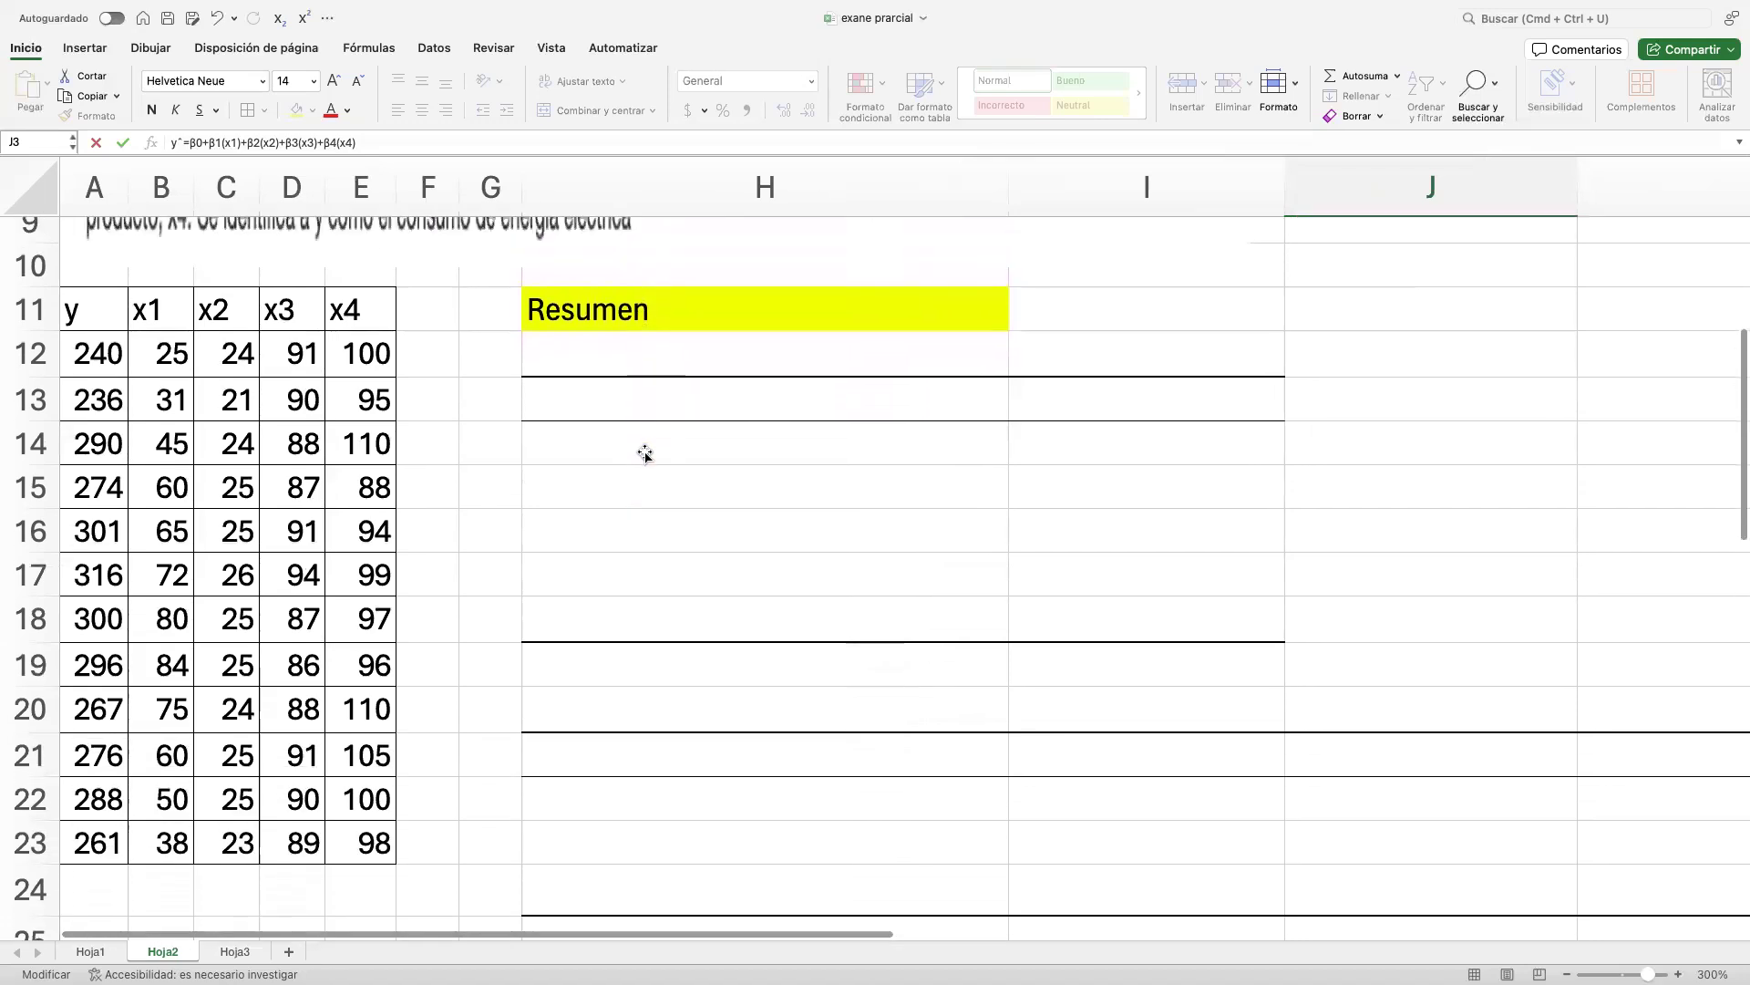
{"action": "scroll", "coordinate": [645, 453], "scroll_direction": "up", "scroll_amount": 1}
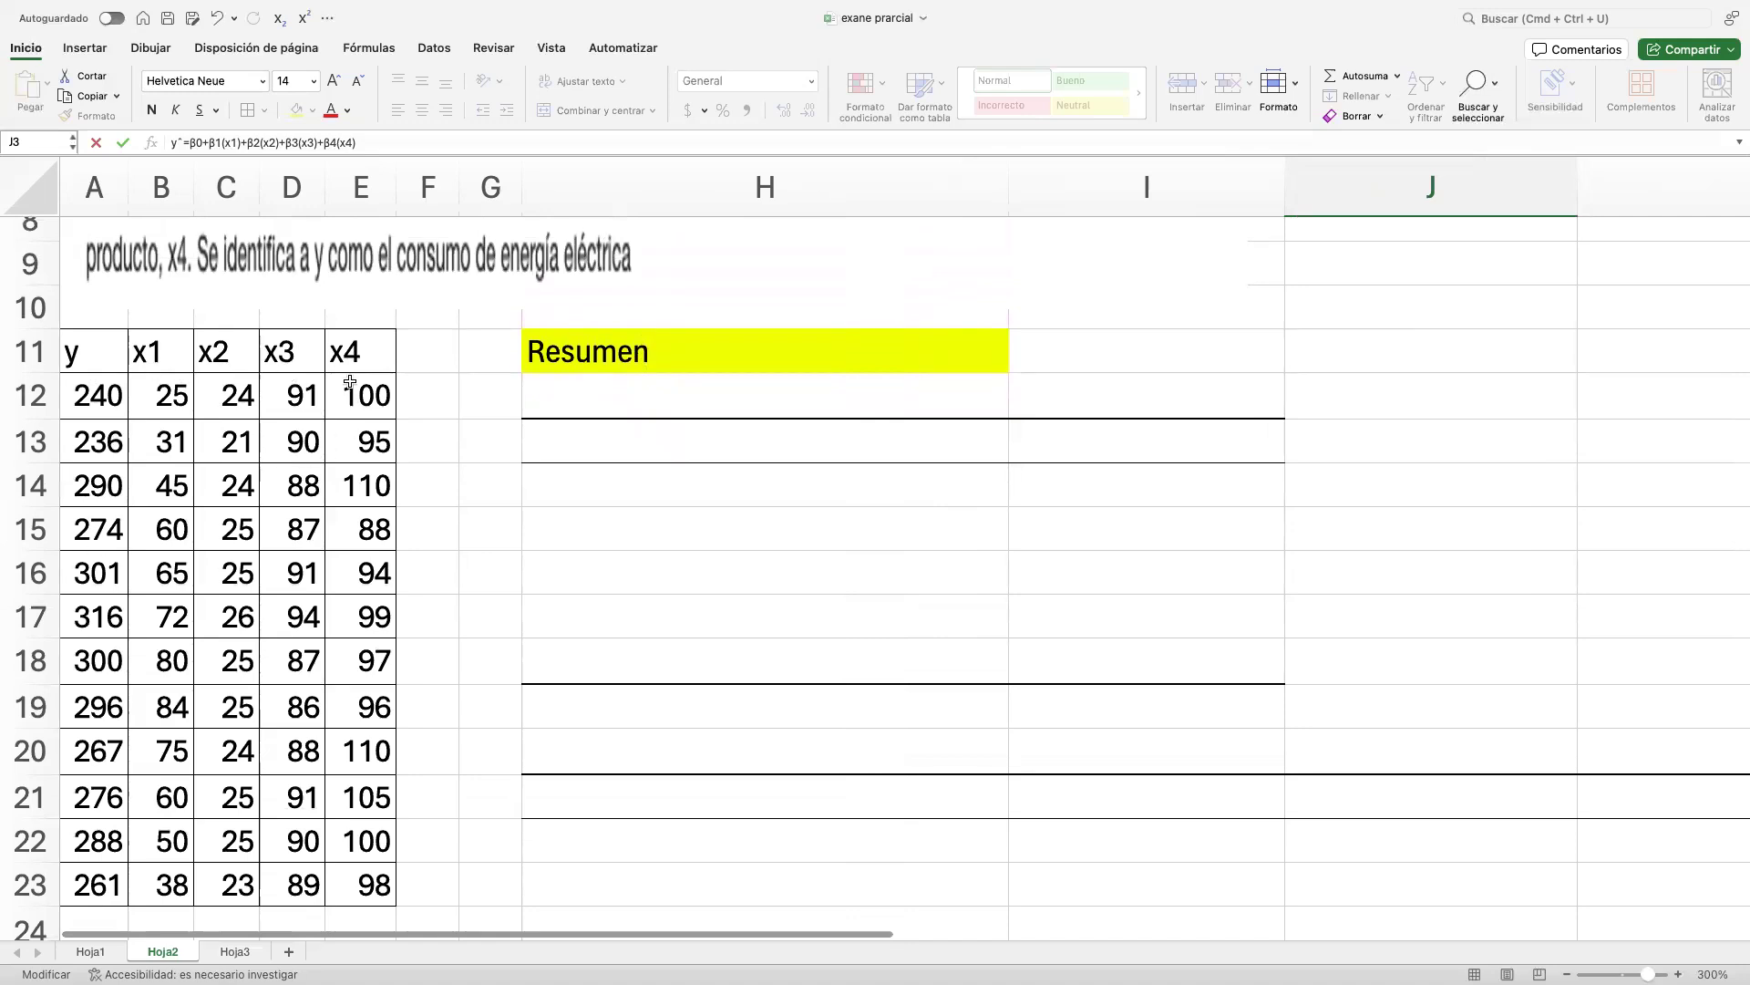
{"action": "scroll", "coordinate": [397, 547], "scroll_direction": "up", "scroll_amount": 6}
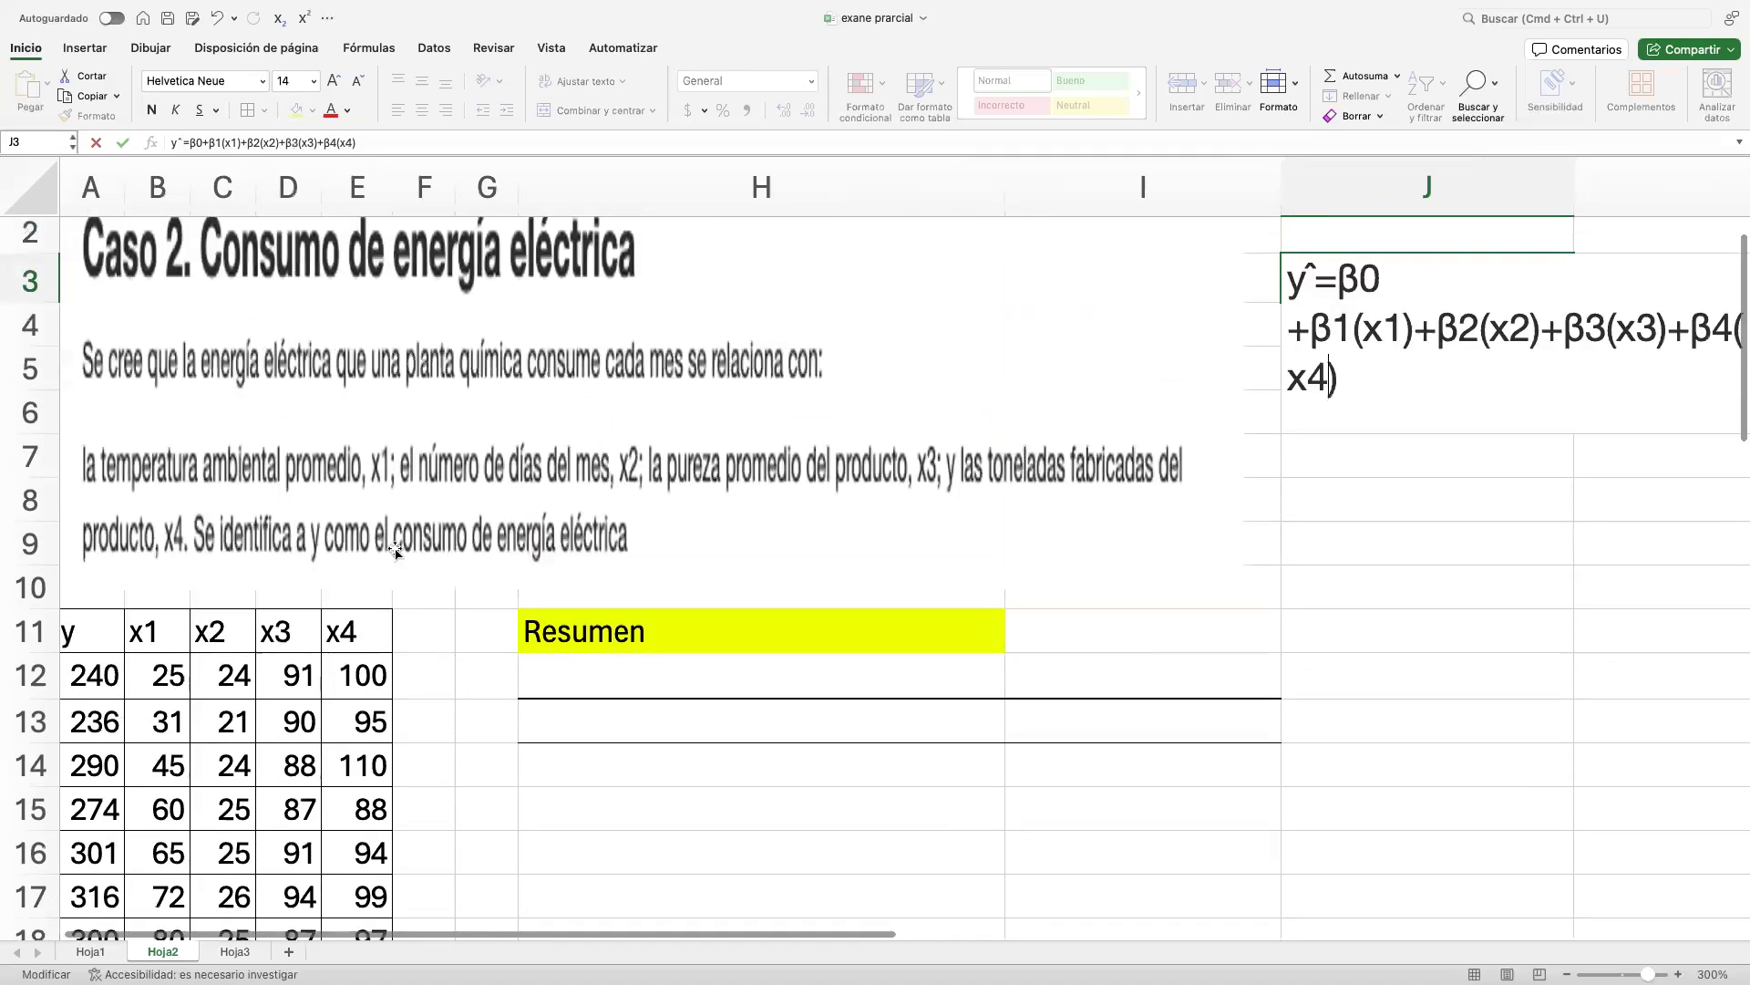
{"action": "scroll", "coordinate": [397, 551], "scroll_direction": "up", "scroll_amount": 1}
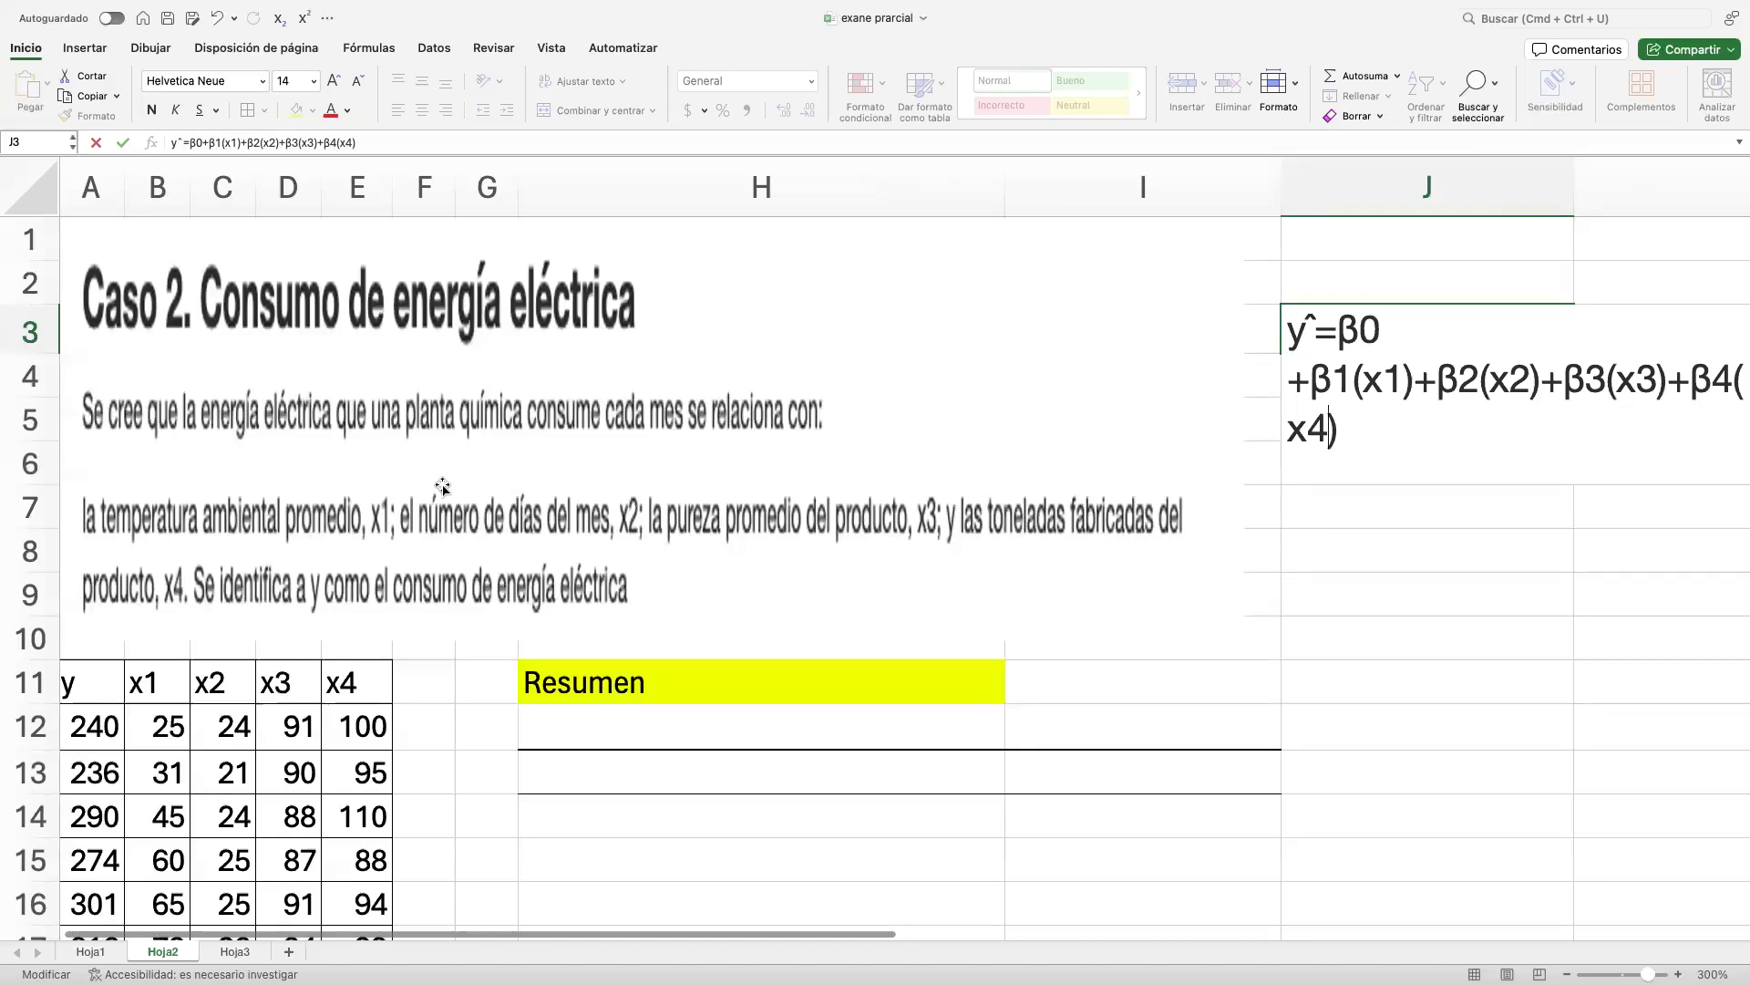
{"action": "scroll", "coordinate": [442, 486], "scroll_direction": "down", "scroll_amount": 2}
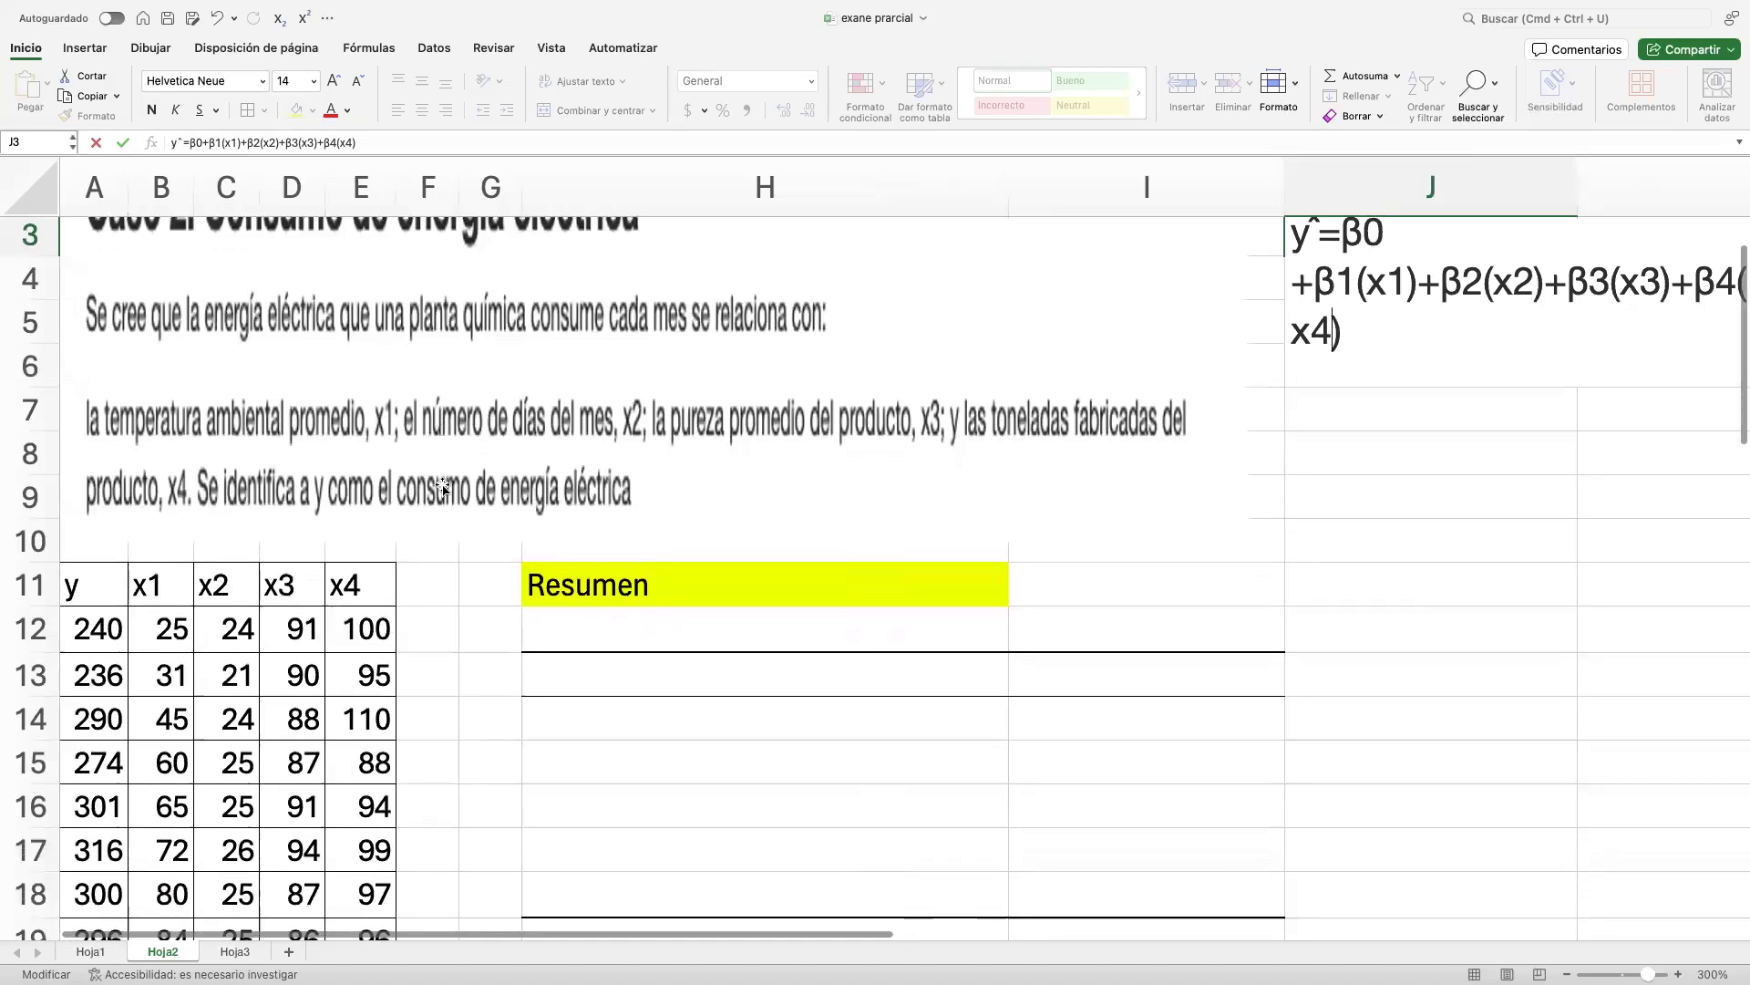
{"action": "scroll", "coordinate": [442, 486], "scroll_direction": "down", "scroll_amount": 1}
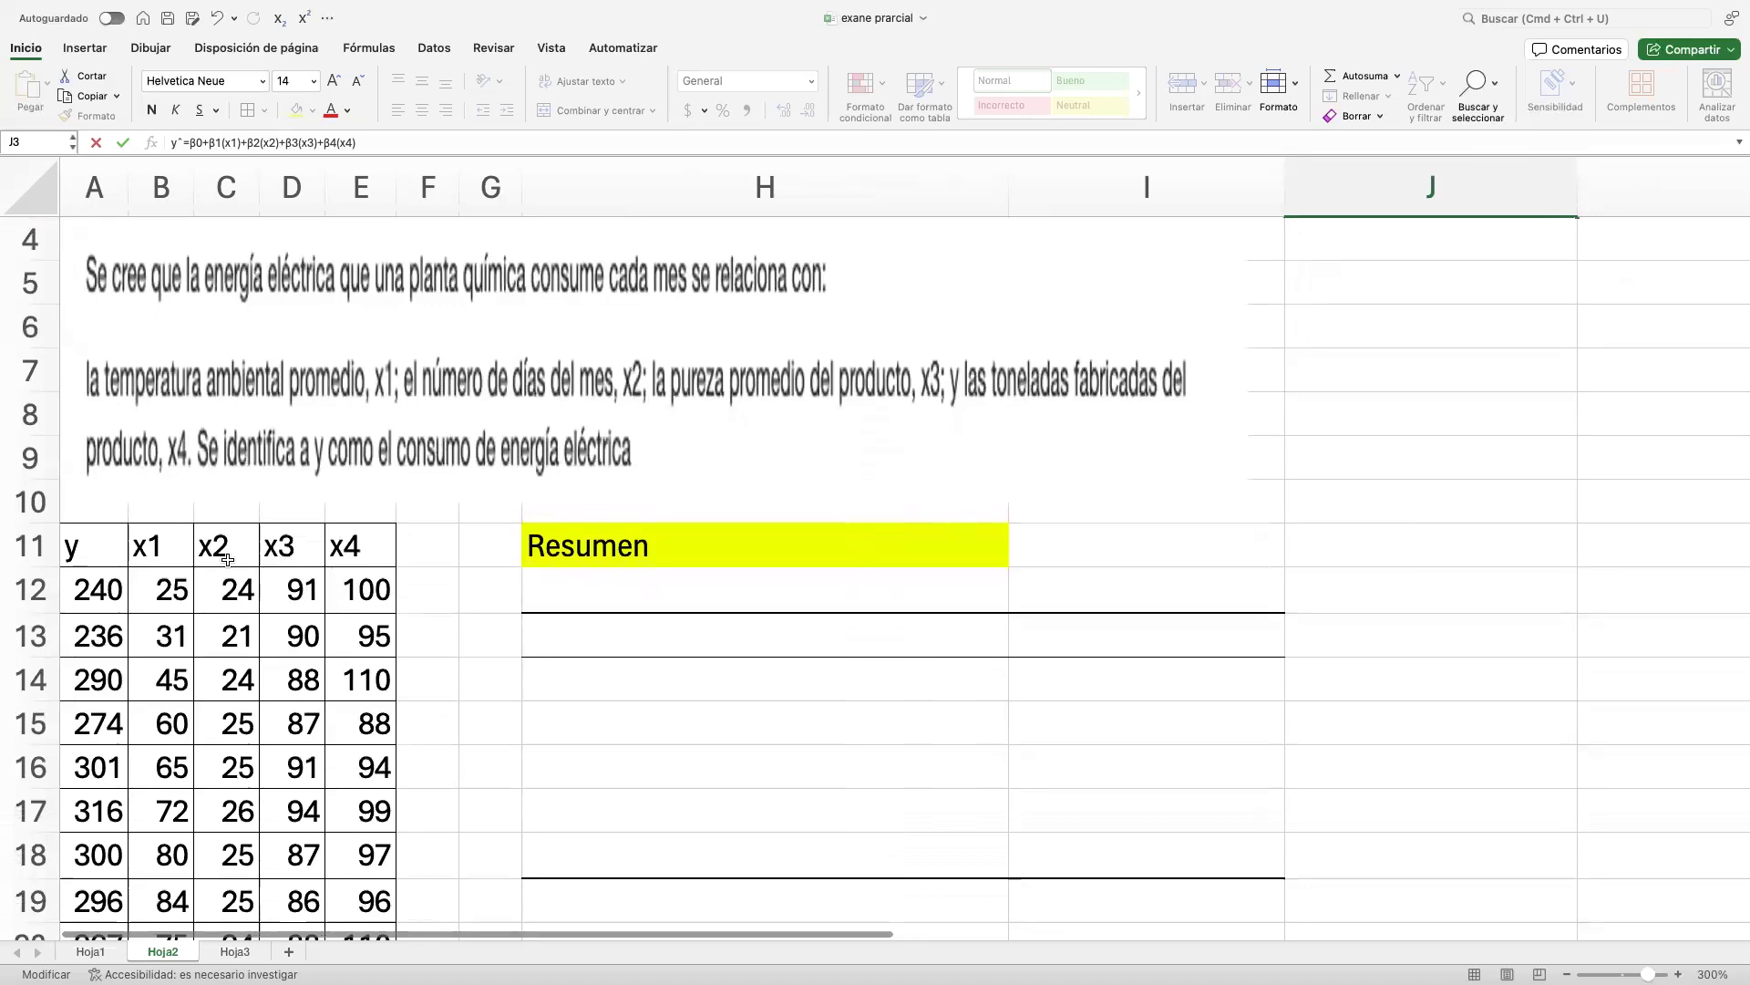
{"action": "scroll", "coordinate": [208, 603], "scroll_direction": "down", "scroll_amount": 3}
{"action": "scroll", "coordinate": [208, 604], "scroll_direction": "up", "scroll_amount": 6}
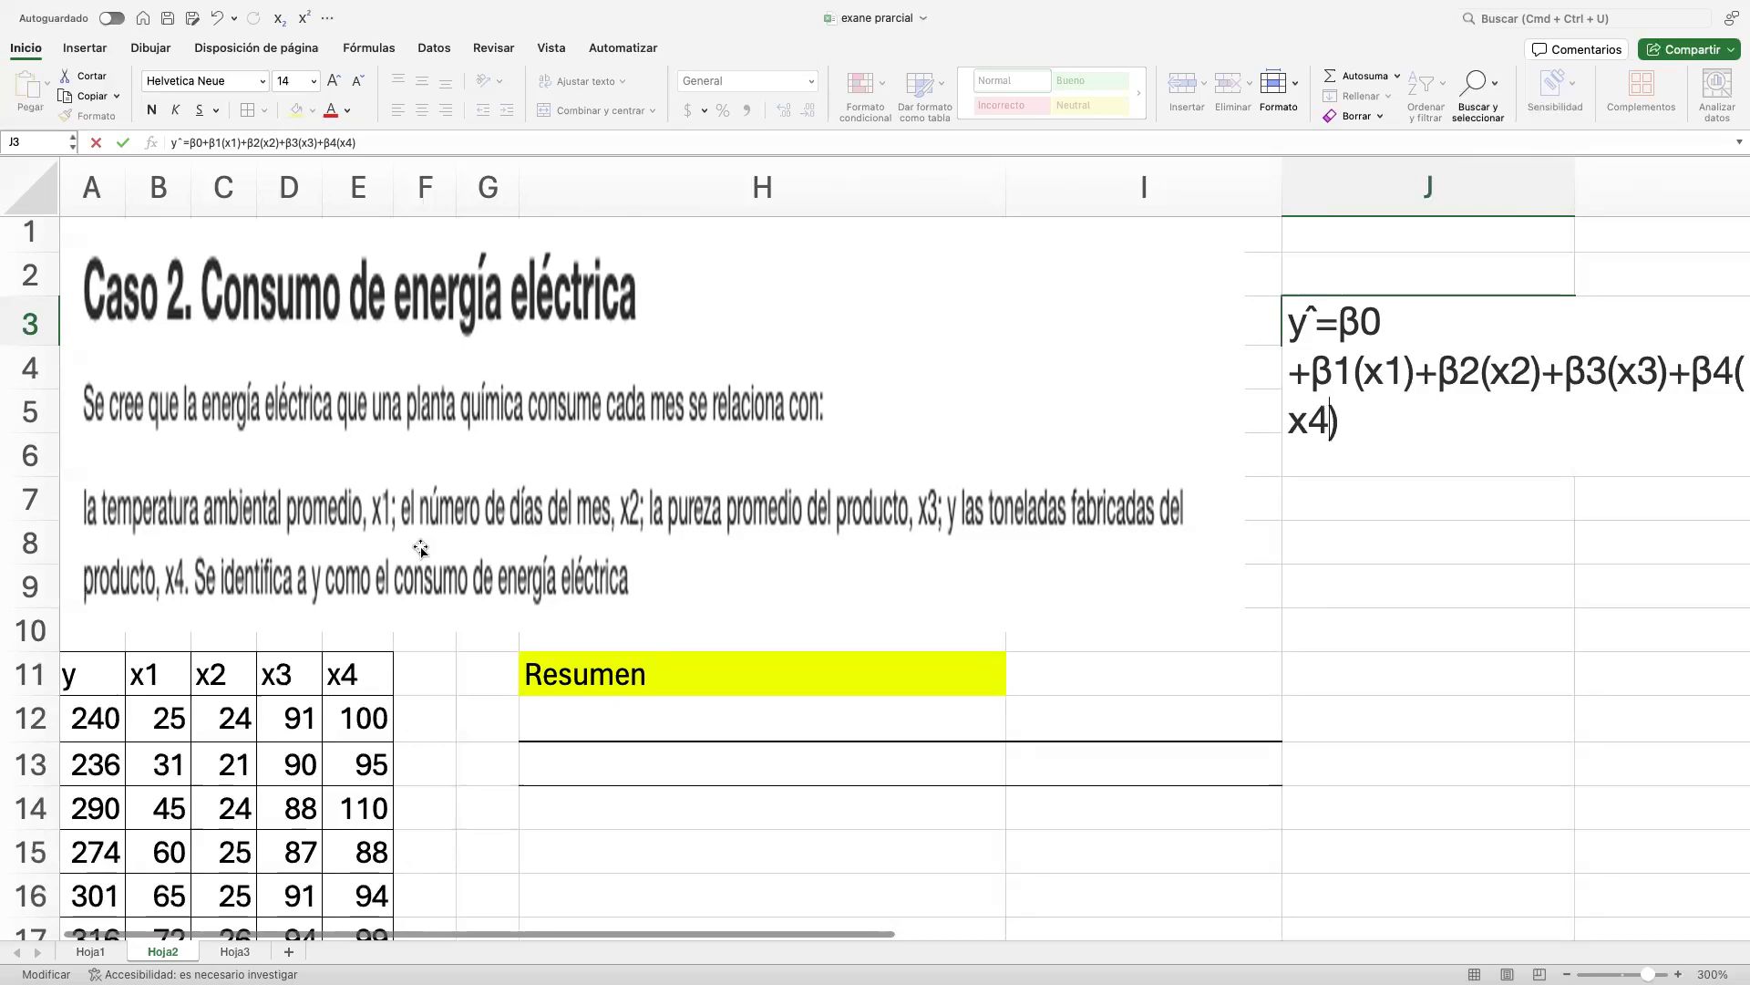
{"action": "scroll", "coordinate": [420, 548], "scroll_direction": "down", "scroll_amount": 5}
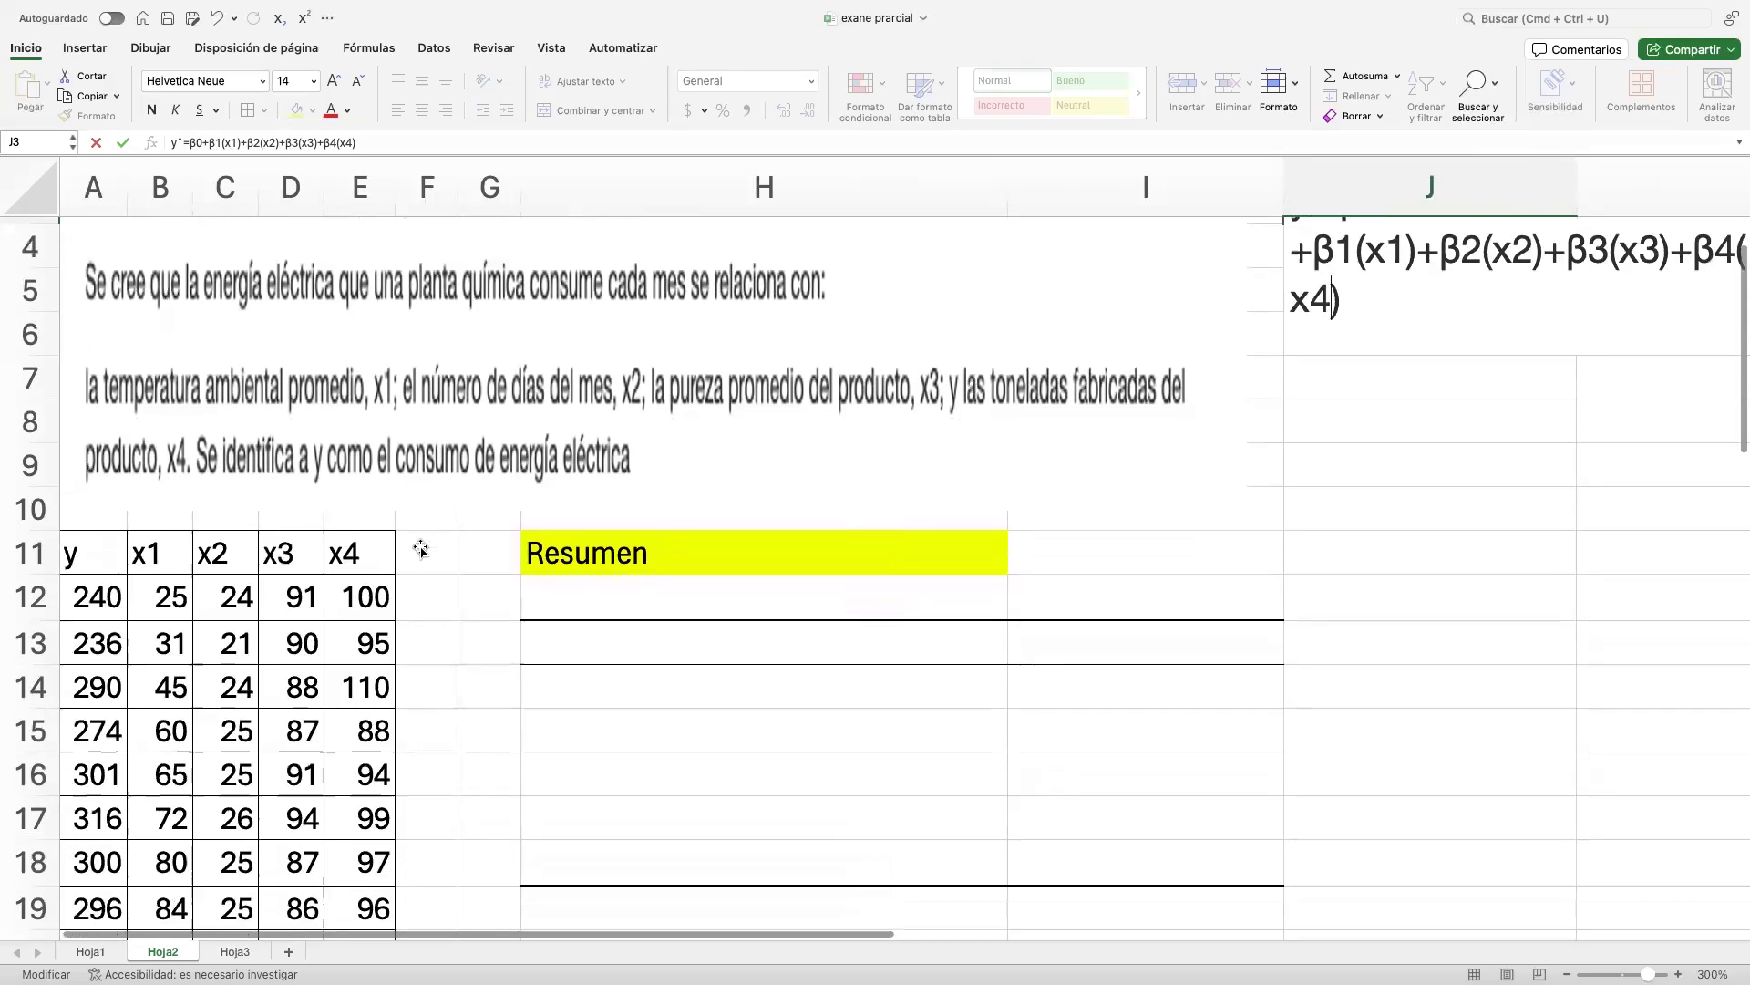
{"action": "scroll", "coordinate": [420, 547], "scroll_direction": "down", "scroll_amount": 3}
Commit the equation edit by selecting the first y value in A12, and check the equation against the statement and data table.
{"action": "left_click", "coordinate": [108, 377]}
{"action": "scroll", "coordinate": [146, 392], "scroll_direction": "down", "scroll_amount": 3}
{"action": "scroll", "coordinate": [182, 429], "scroll_direction": "up", "scroll_amount": 4}
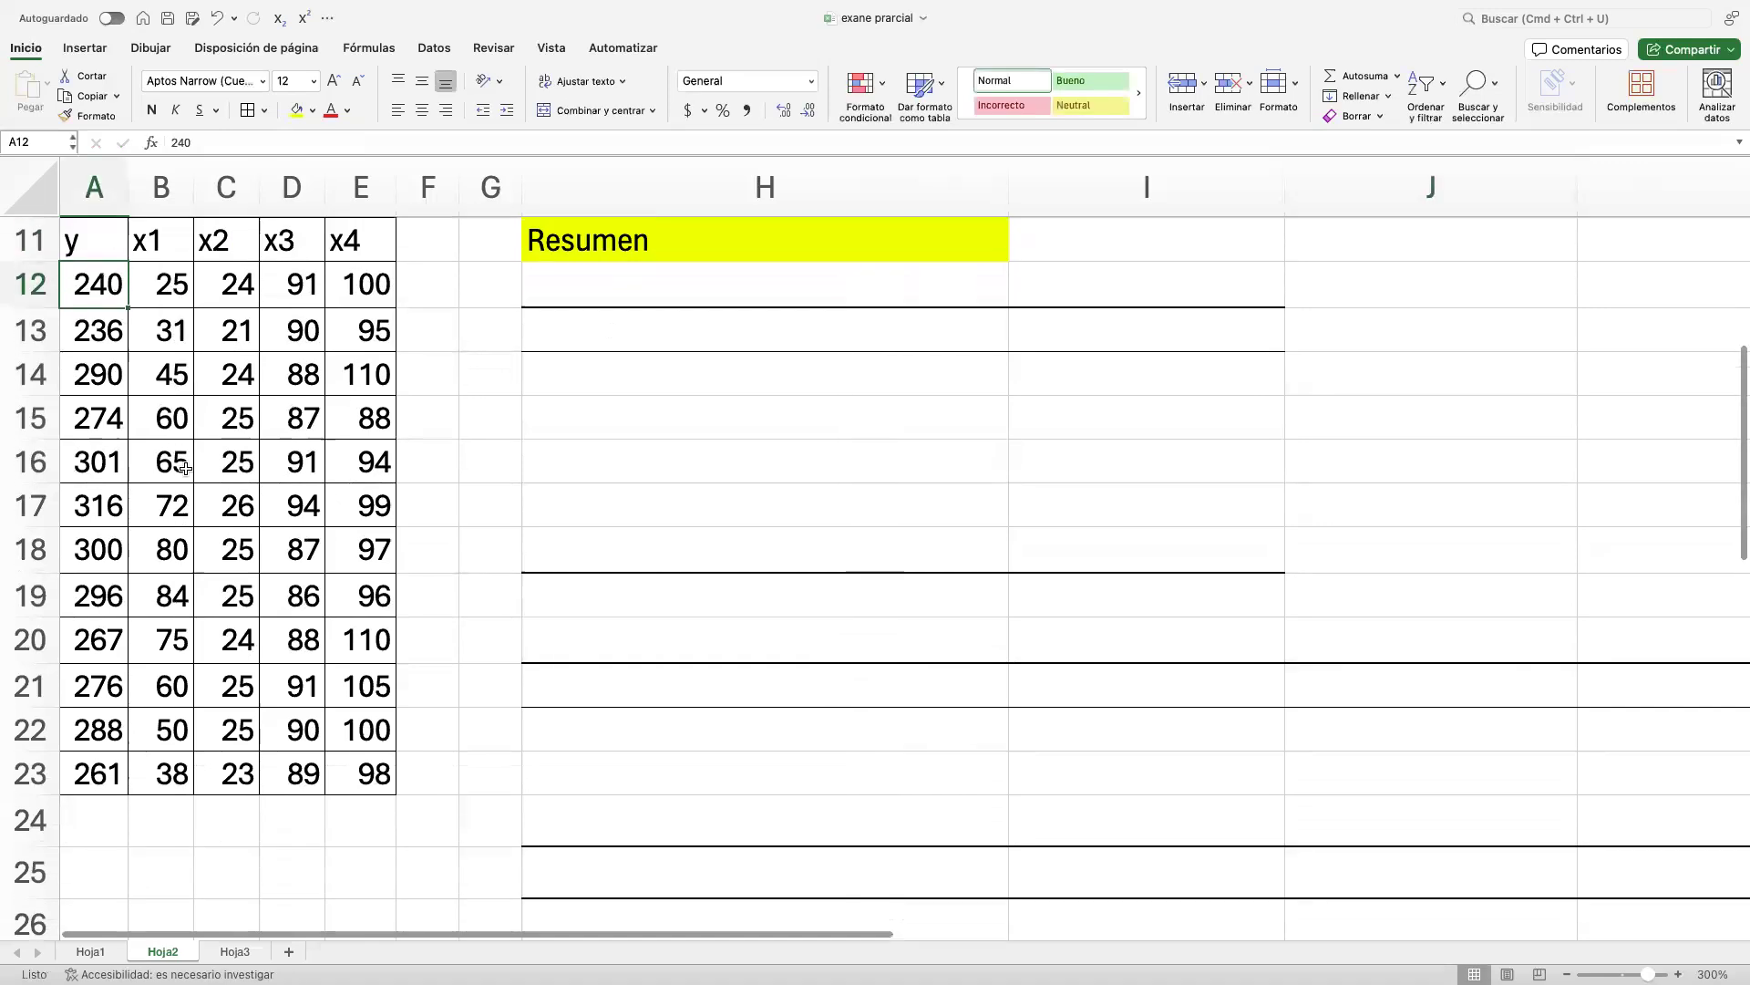
{"action": "scroll", "coordinate": [193, 474], "scroll_direction": "right", "scroll_amount": 1}
{"action": "scroll", "coordinate": [193, 474], "scroll_direction": "up", "scroll_amount": 1}
{"action": "scroll", "coordinate": [194, 474], "scroll_direction": "left", "scroll_amount": 1}
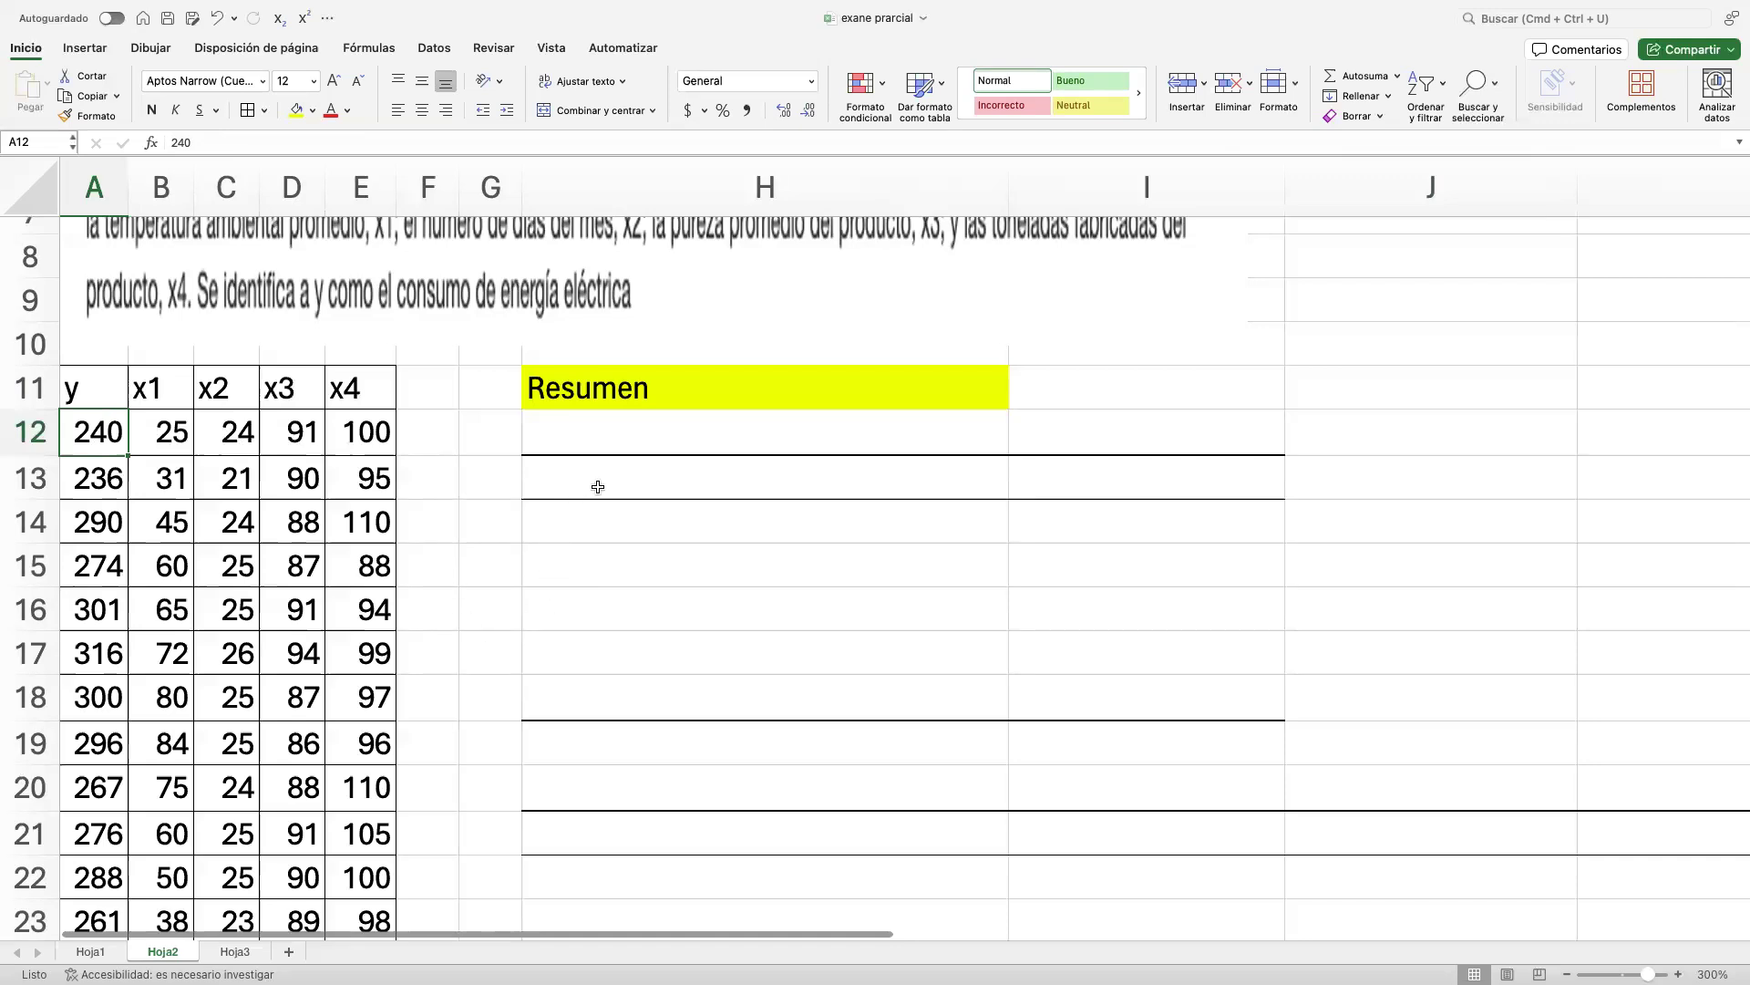
{"action": "scroll", "coordinate": [571, 500], "scroll_direction": "up", "scroll_amount": 2}
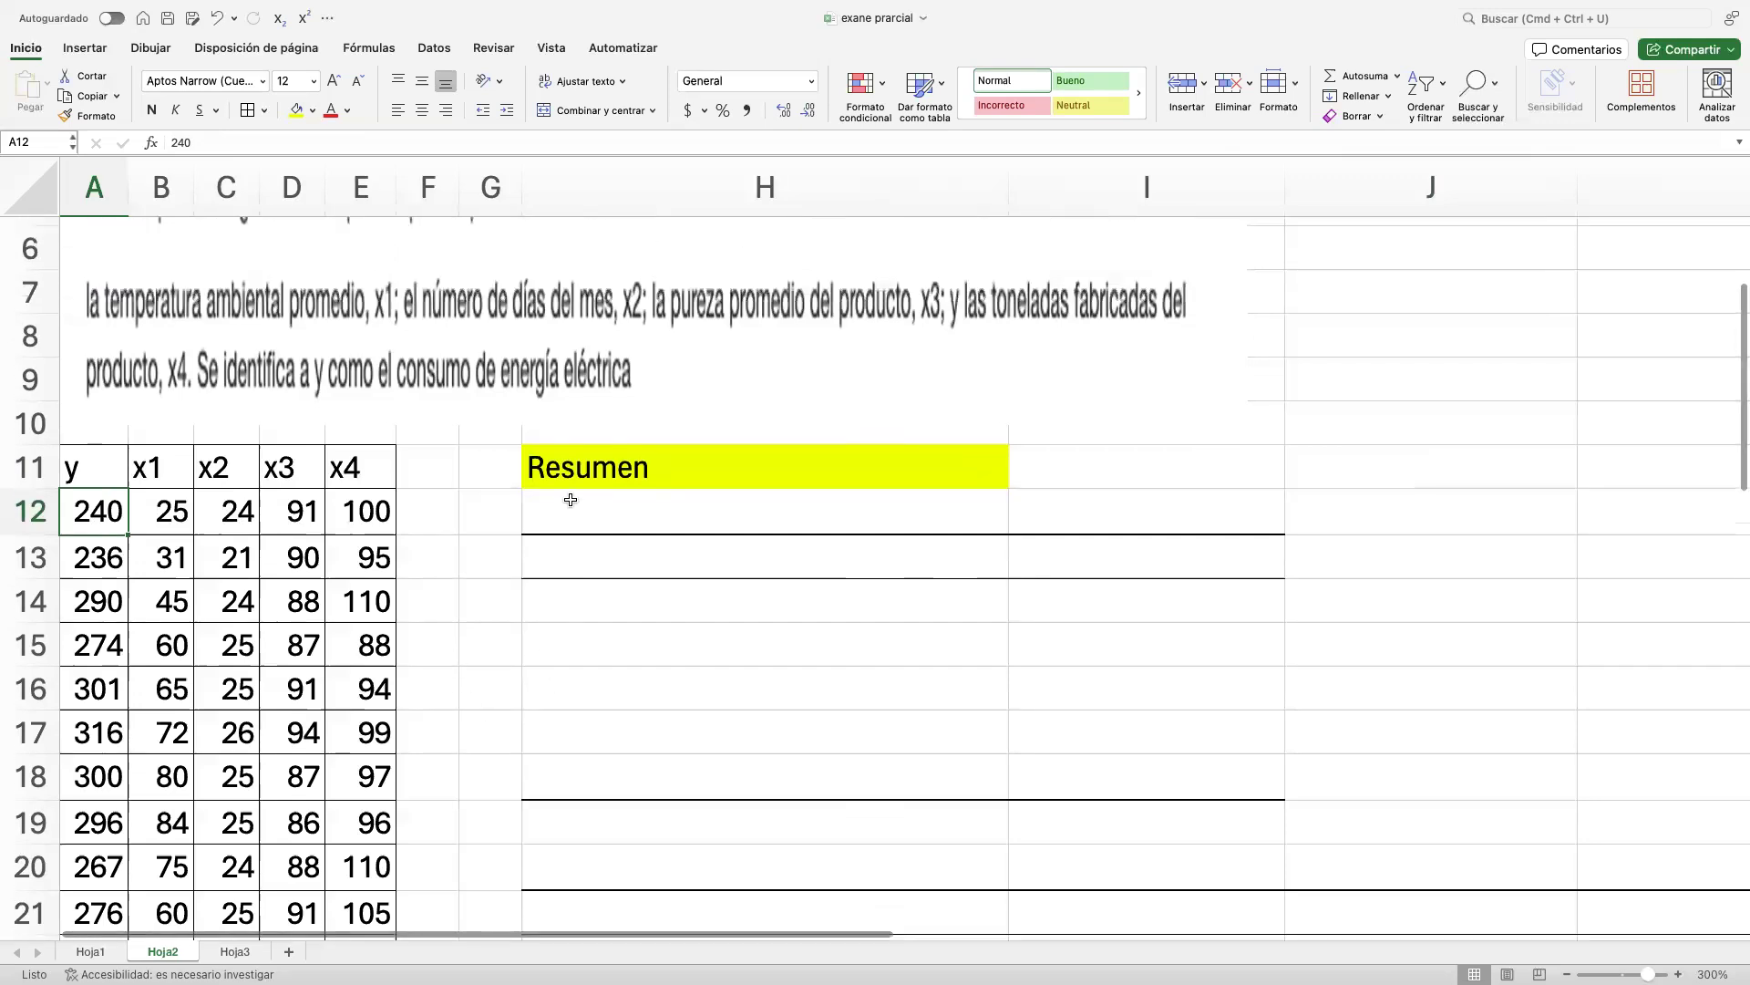
{"action": "scroll", "coordinate": [571, 499], "scroll_direction": "down", "scroll_amount": 2}
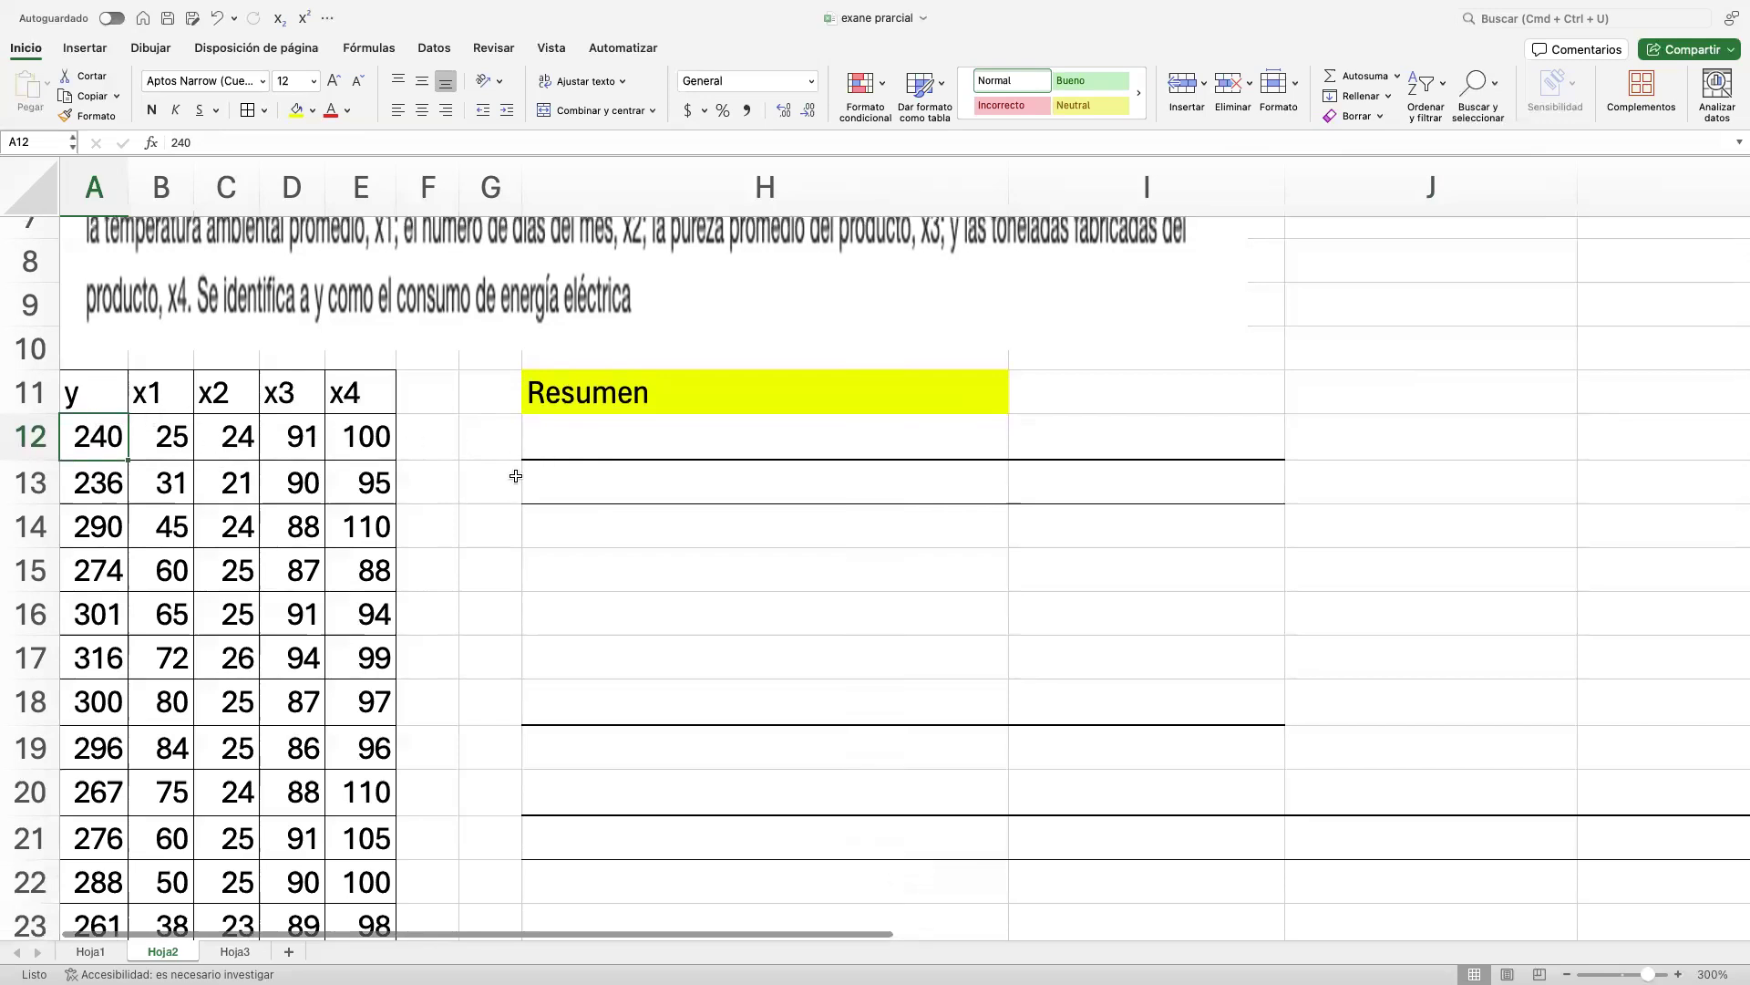
{"action": "scroll", "coordinate": [516, 476], "scroll_direction": "up", "scroll_amount": 6}
{"action": "scroll", "coordinate": [801, 500], "scroll_direction": "right", "scroll_amount": 3}
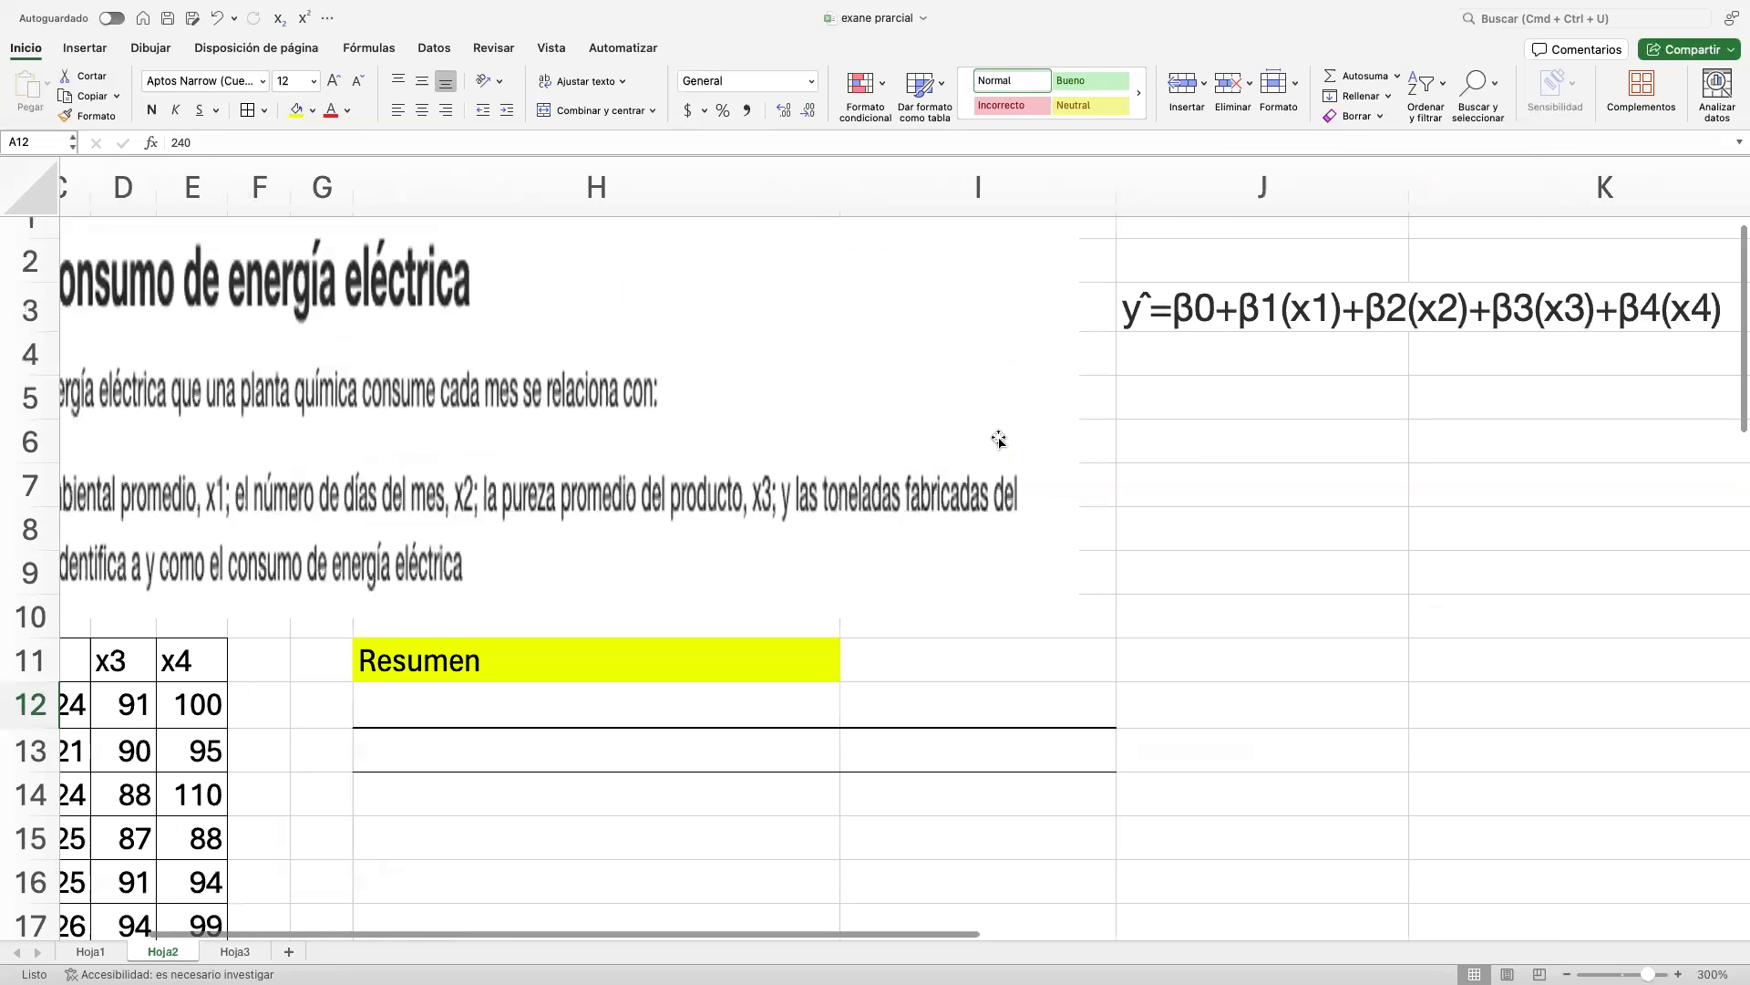
{"action": "scroll", "coordinate": [999, 440], "scroll_direction": "left", "scroll_amount": 3}
{"action": "scroll", "coordinate": [948, 441], "scroll_direction": "down", "scroll_amount": 3}
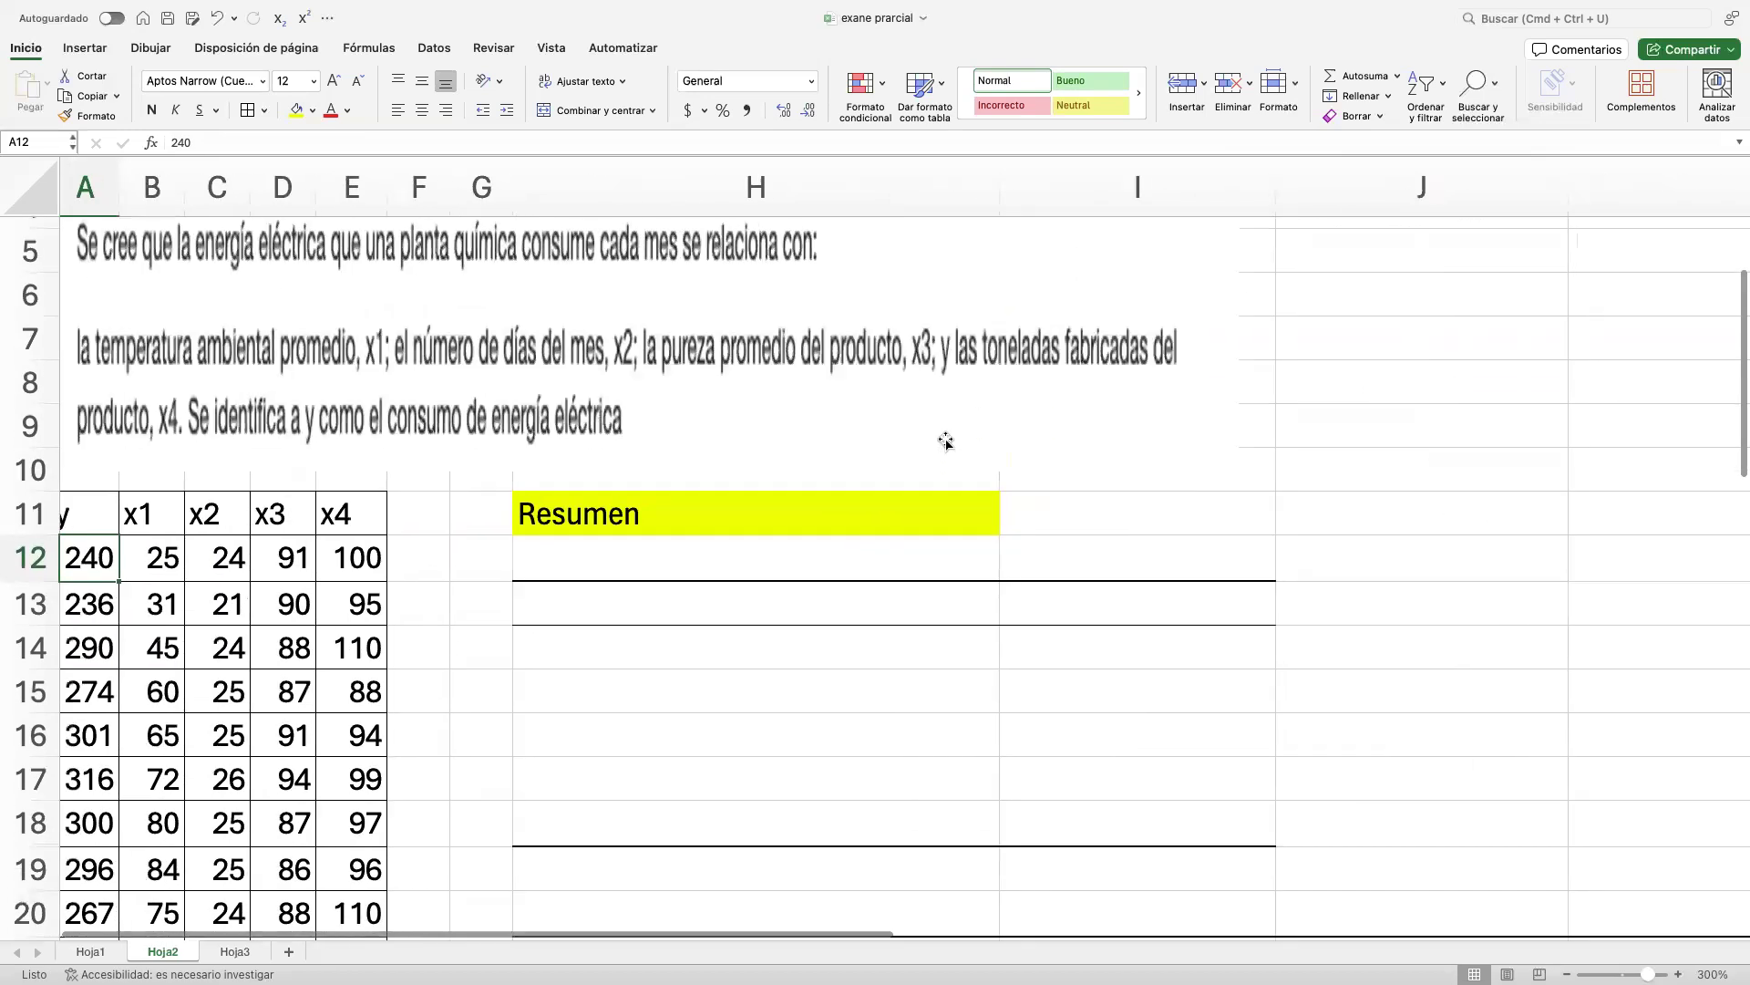
{"action": "scroll", "coordinate": [944, 439], "scroll_direction": "right", "scroll_amount": 5}
{"action": "scroll", "coordinate": [942, 437], "scroll_direction": "up", "scroll_amount": 2}
{"action": "scroll", "coordinate": [547, 428], "scroll_direction": "down", "scroll_amount": 2}
{"action": "scroll", "coordinate": [517, 432], "scroll_direction": "up", "scroll_amount": 3}
{"action": "scroll", "coordinate": [517, 431], "scroll_direction": "left", "scroll_amount": 5}
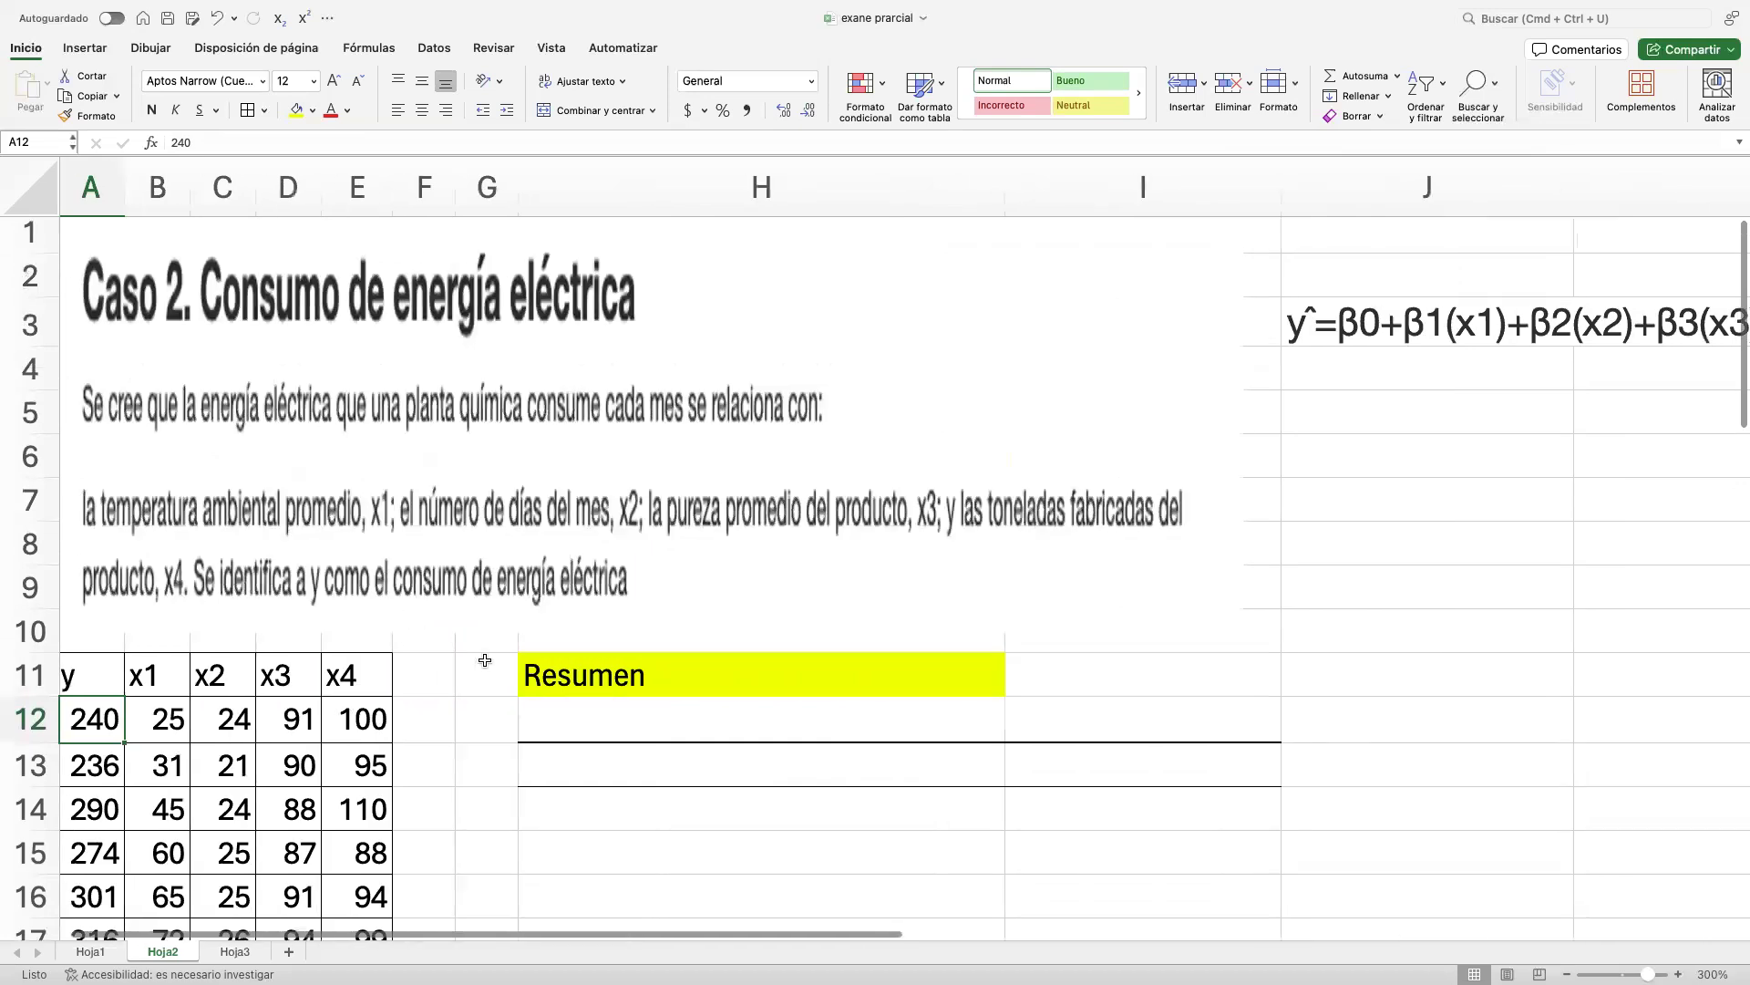
Select cell H12 below the Resumen heading and open the Regresión function of the data analysis tools.
{"action": "left_click", "coordinate": [586, 719]}
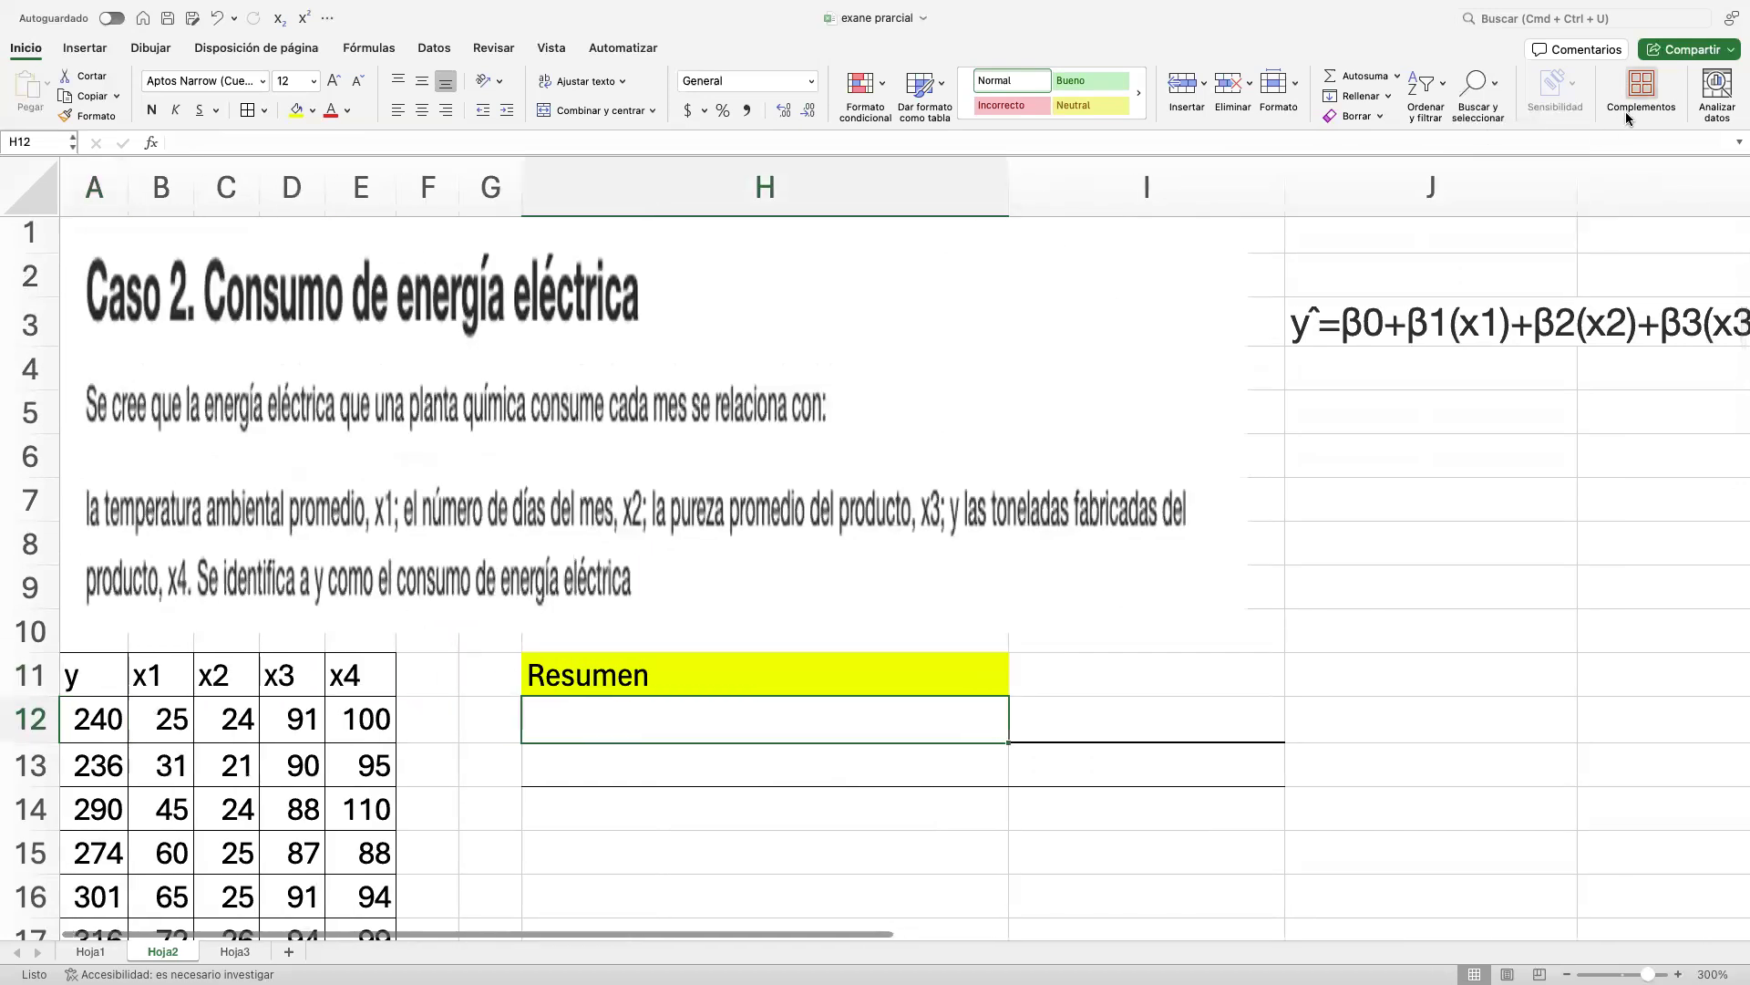
{"action": "left_click", "coordinate": [1713, 86]}
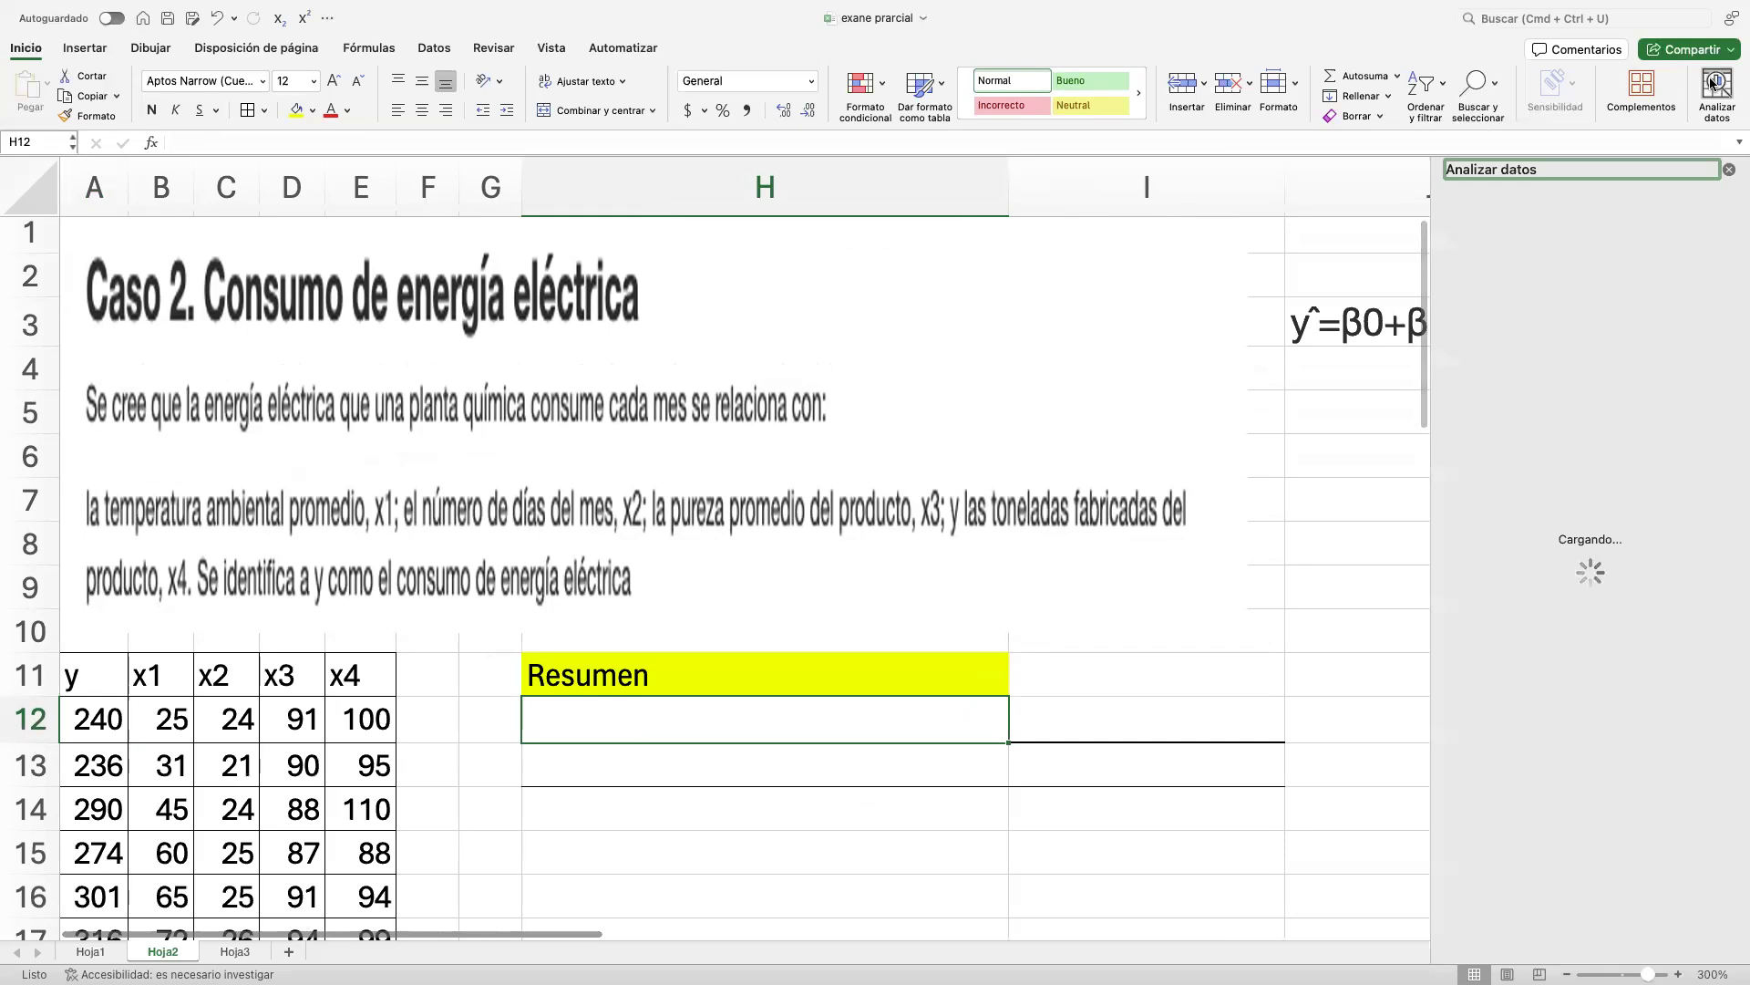
{"action": "left_click", "coordinate": [1730, 172]}
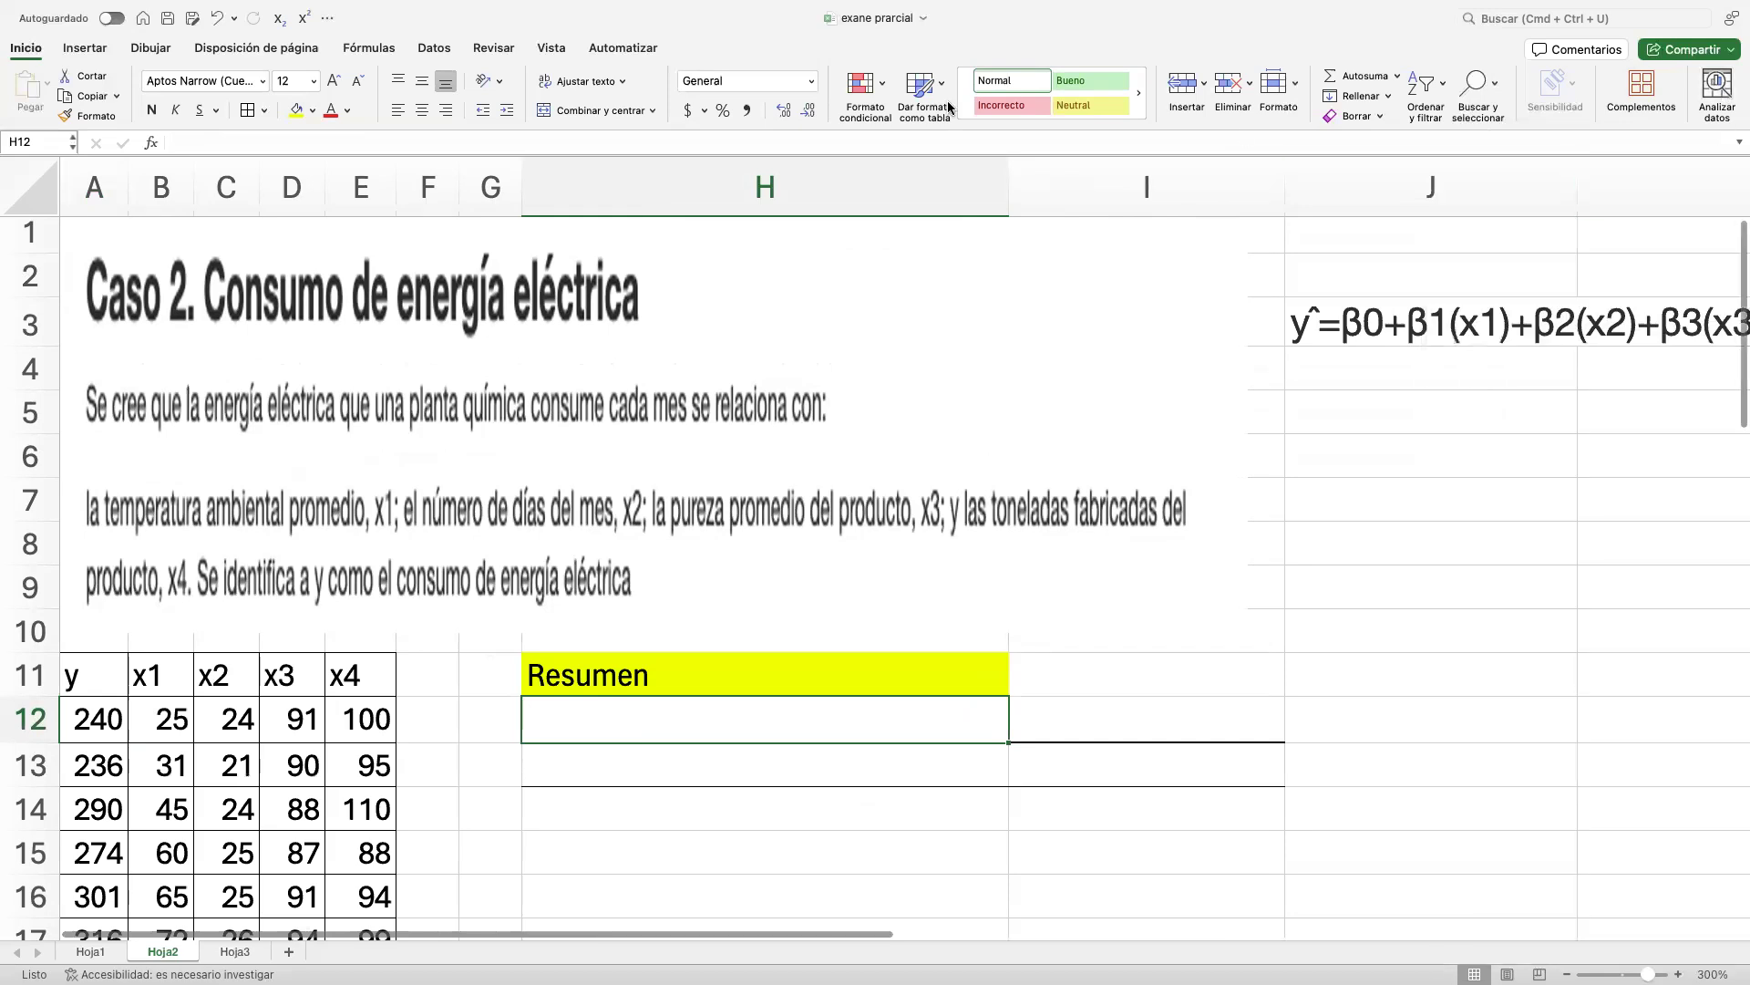
{"action": "left_click", "coordinate": [434, 47]}
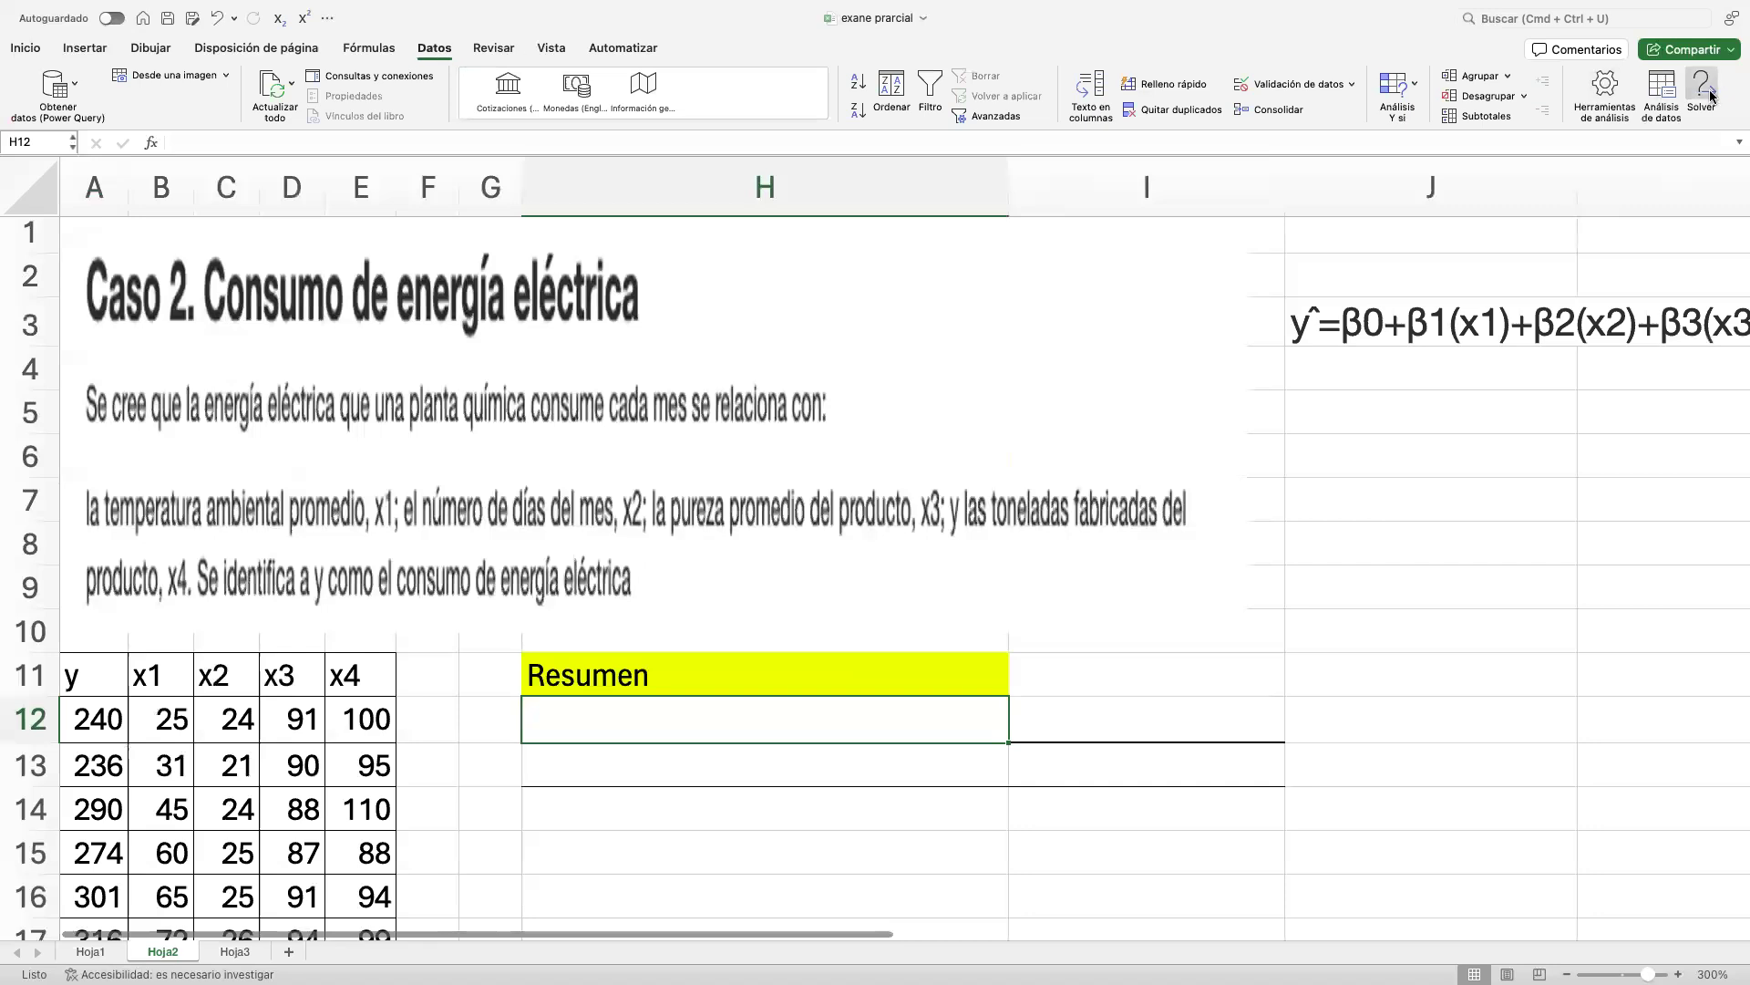
{"action": "left_click", "coordinate": [1661, 91]}
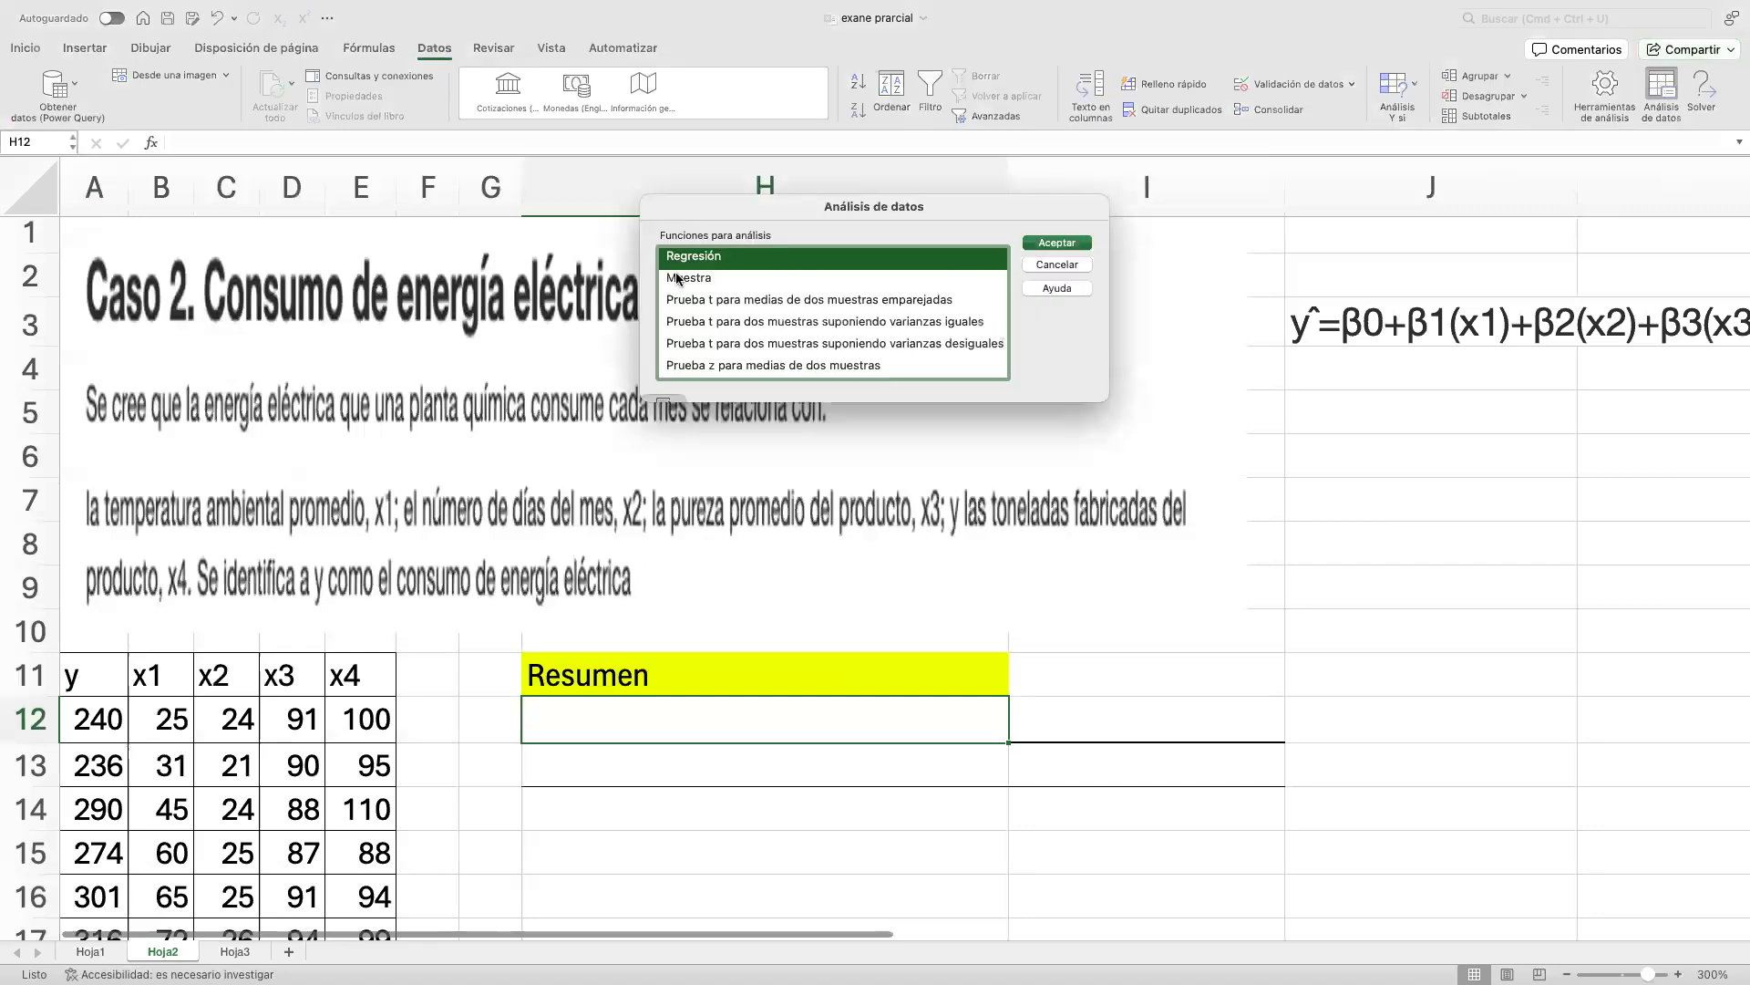
{"action": "left_click", "coordinate": [1057, 243]}
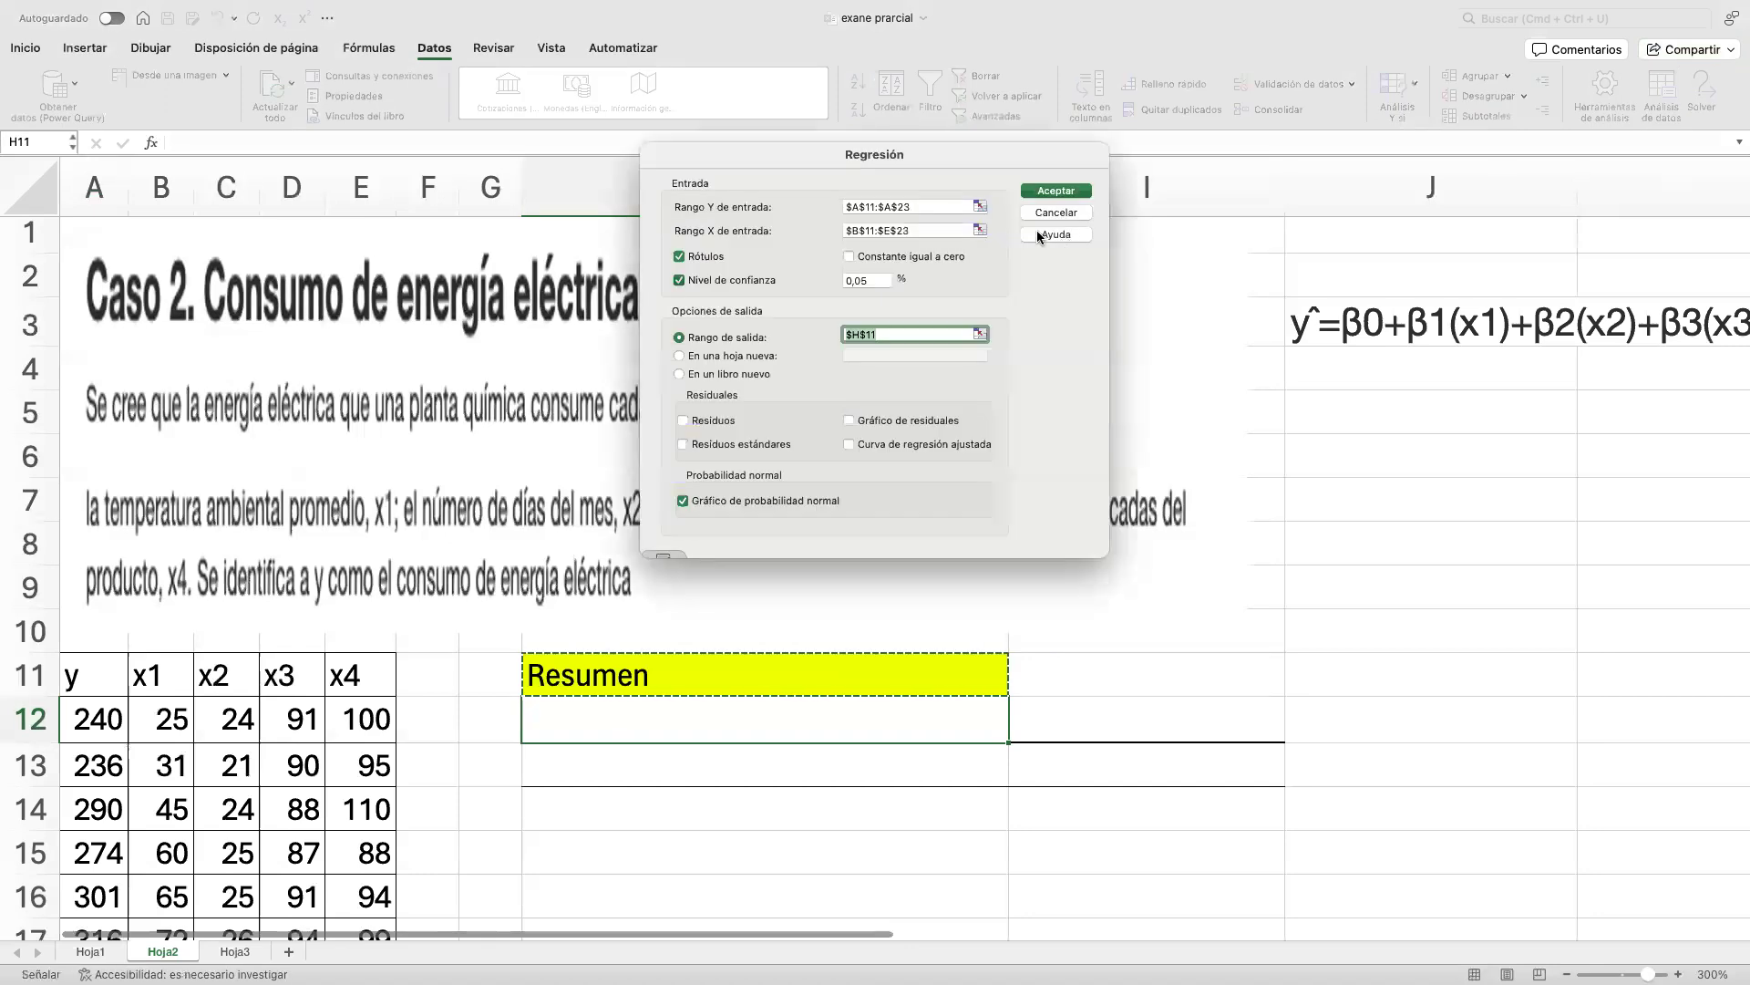
Set the regression's Y input range to $A$11:$A$23, covering the y column with its header.
{"action": "left_click", "coordinate": [980, 208]}
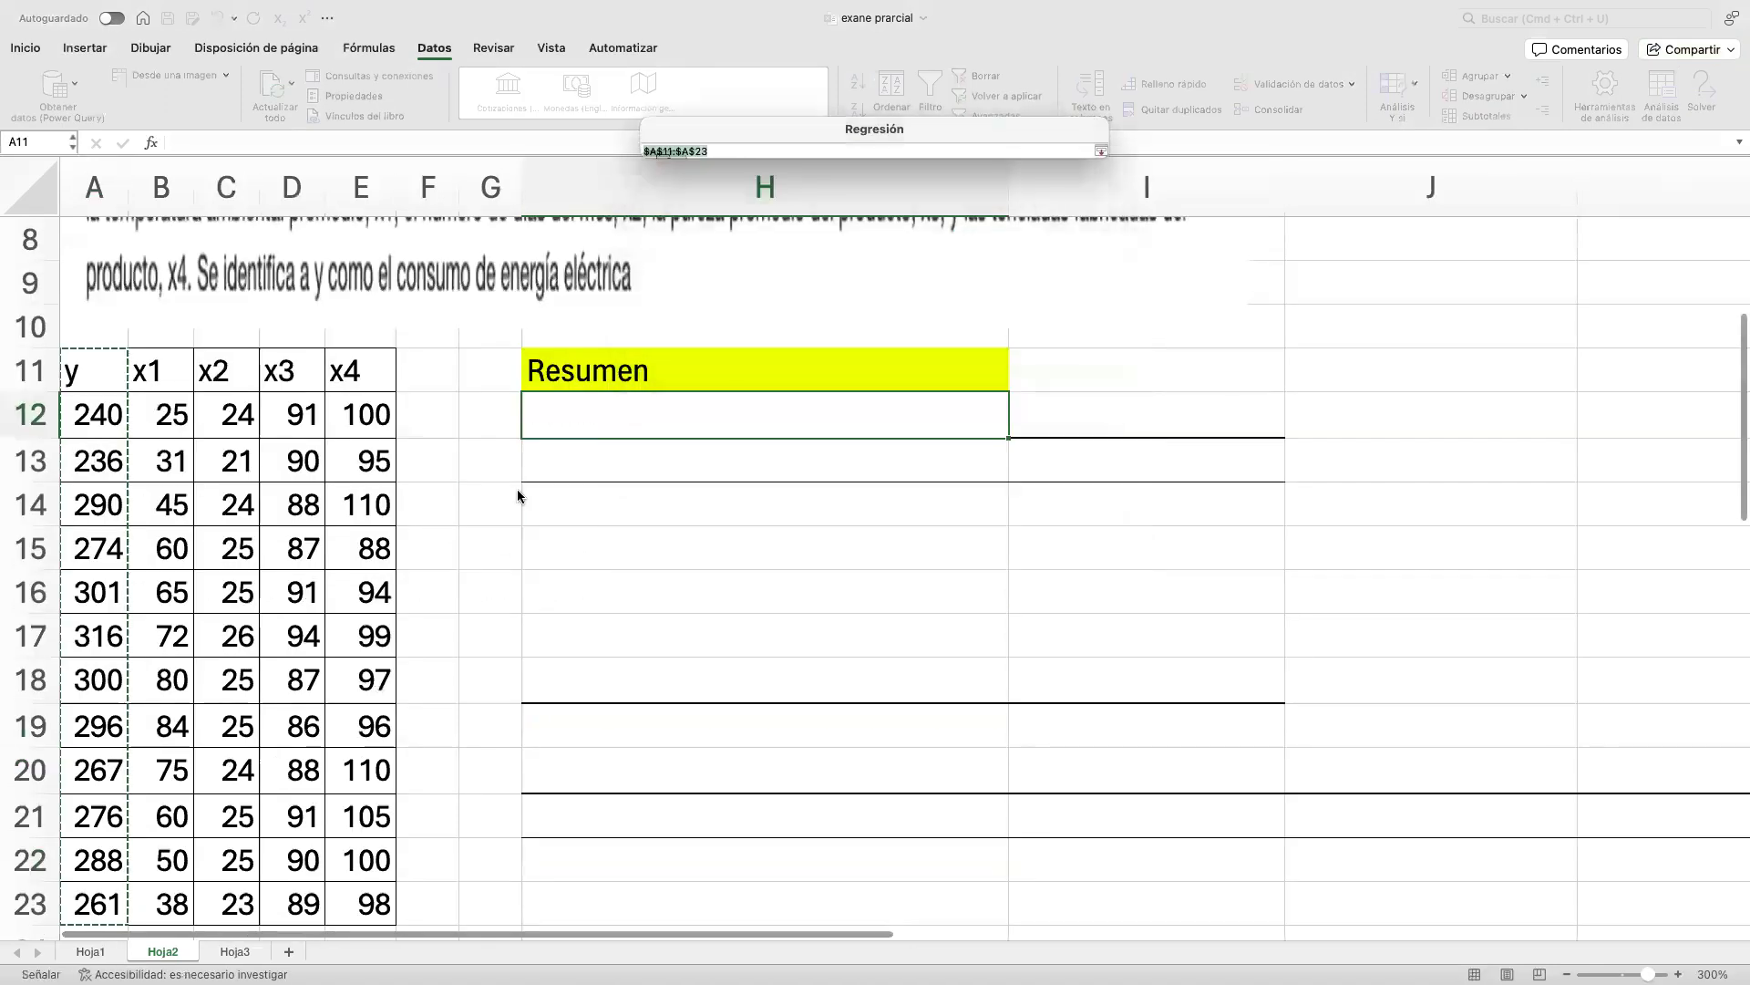
{"action": "left_click_drag", "start_coordinate": [99, 370], "coordinate": [100, 905]}
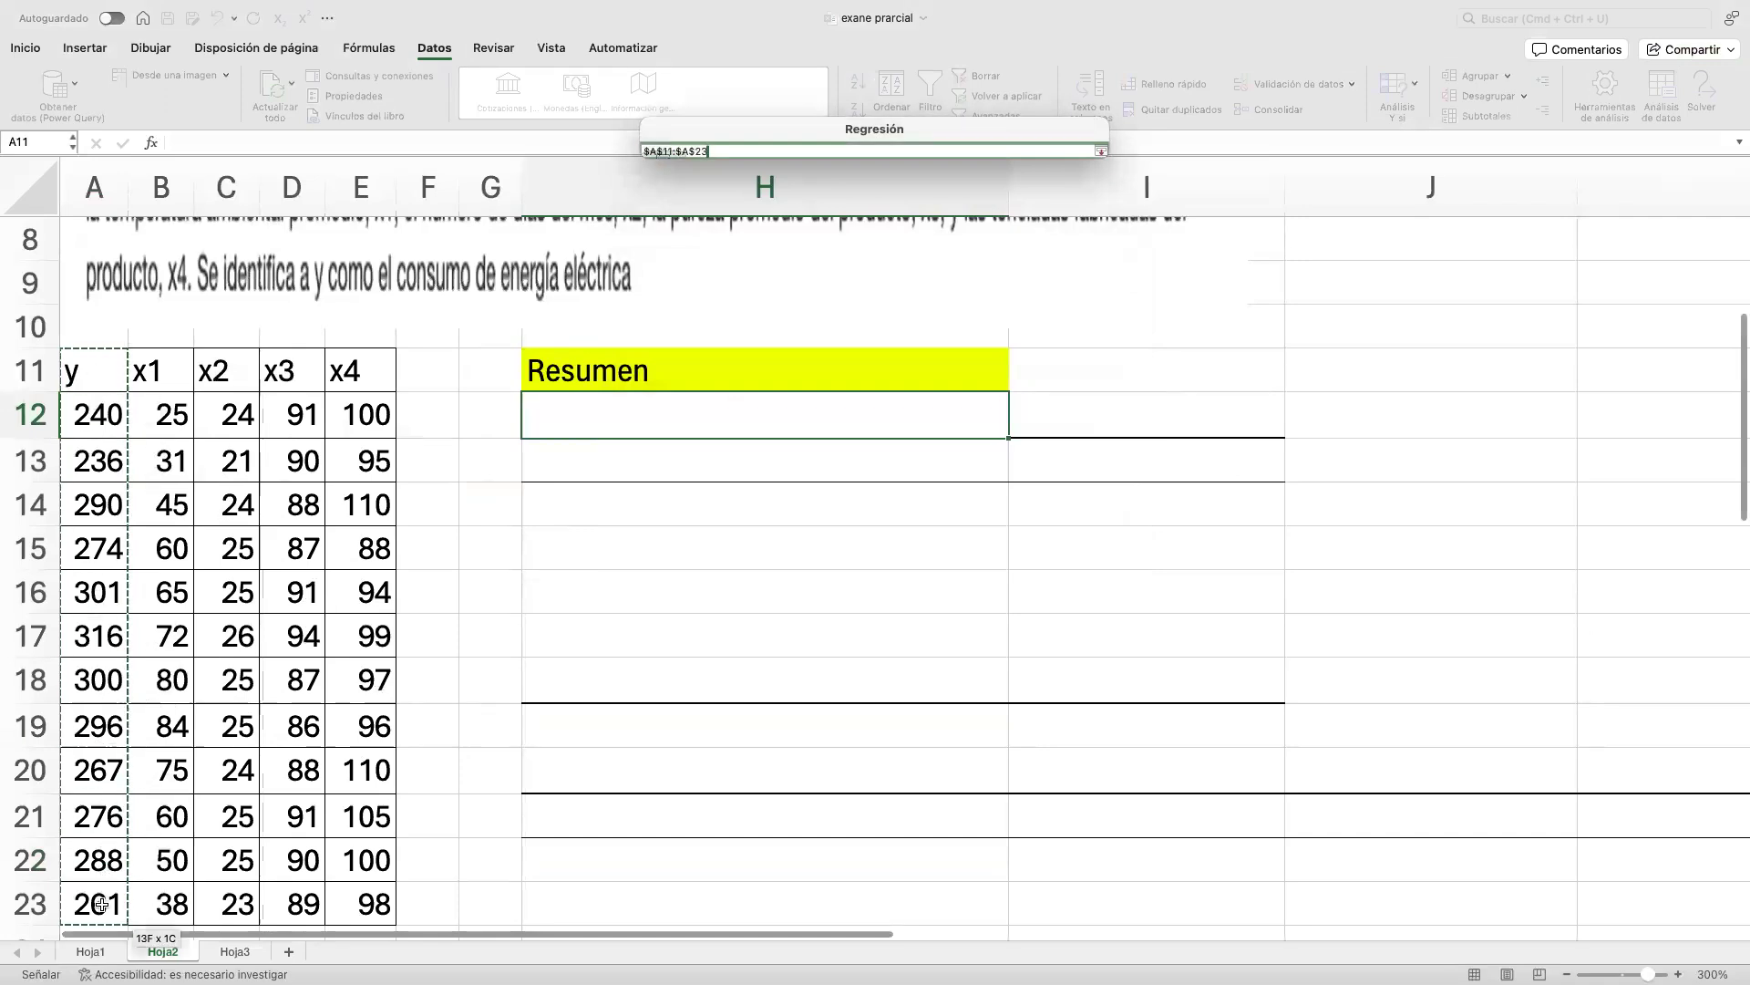
{"action": "left_click", "coordinate": [1101, 153]}
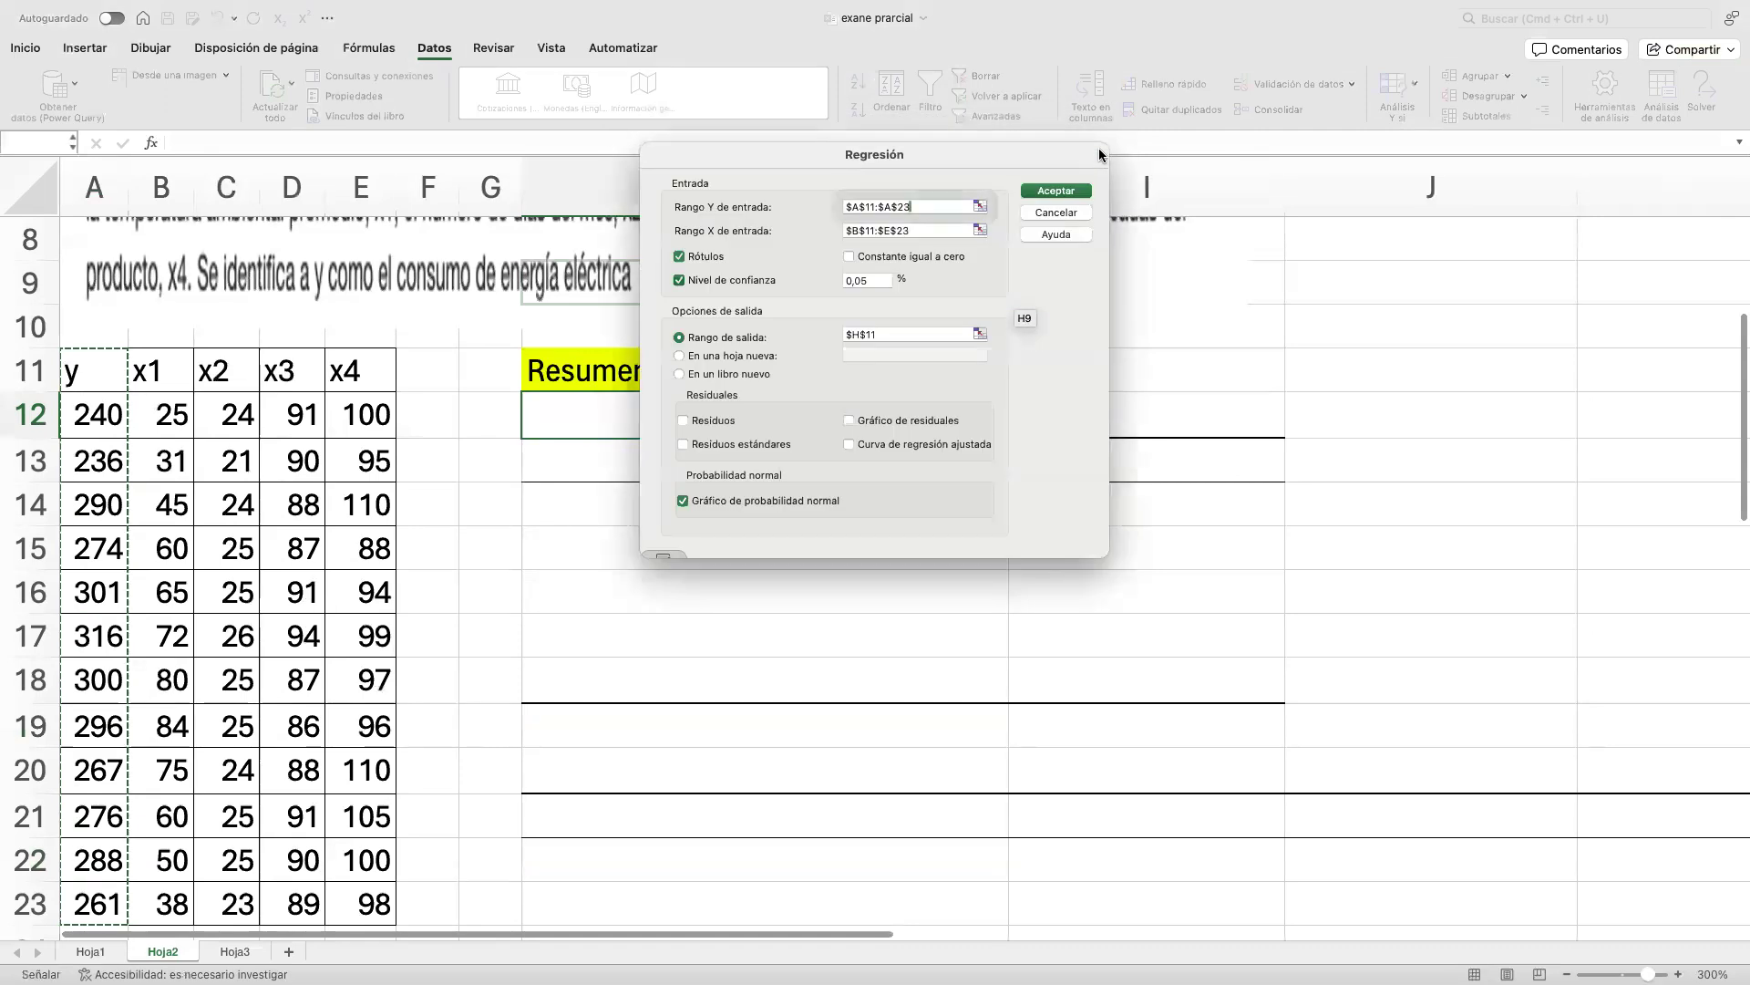
Set the X input range to $B$11:$E$23 and run the regression, replacing the existing output at $H$11.
{"action": "left_click", "coordinate": [979, 229]}
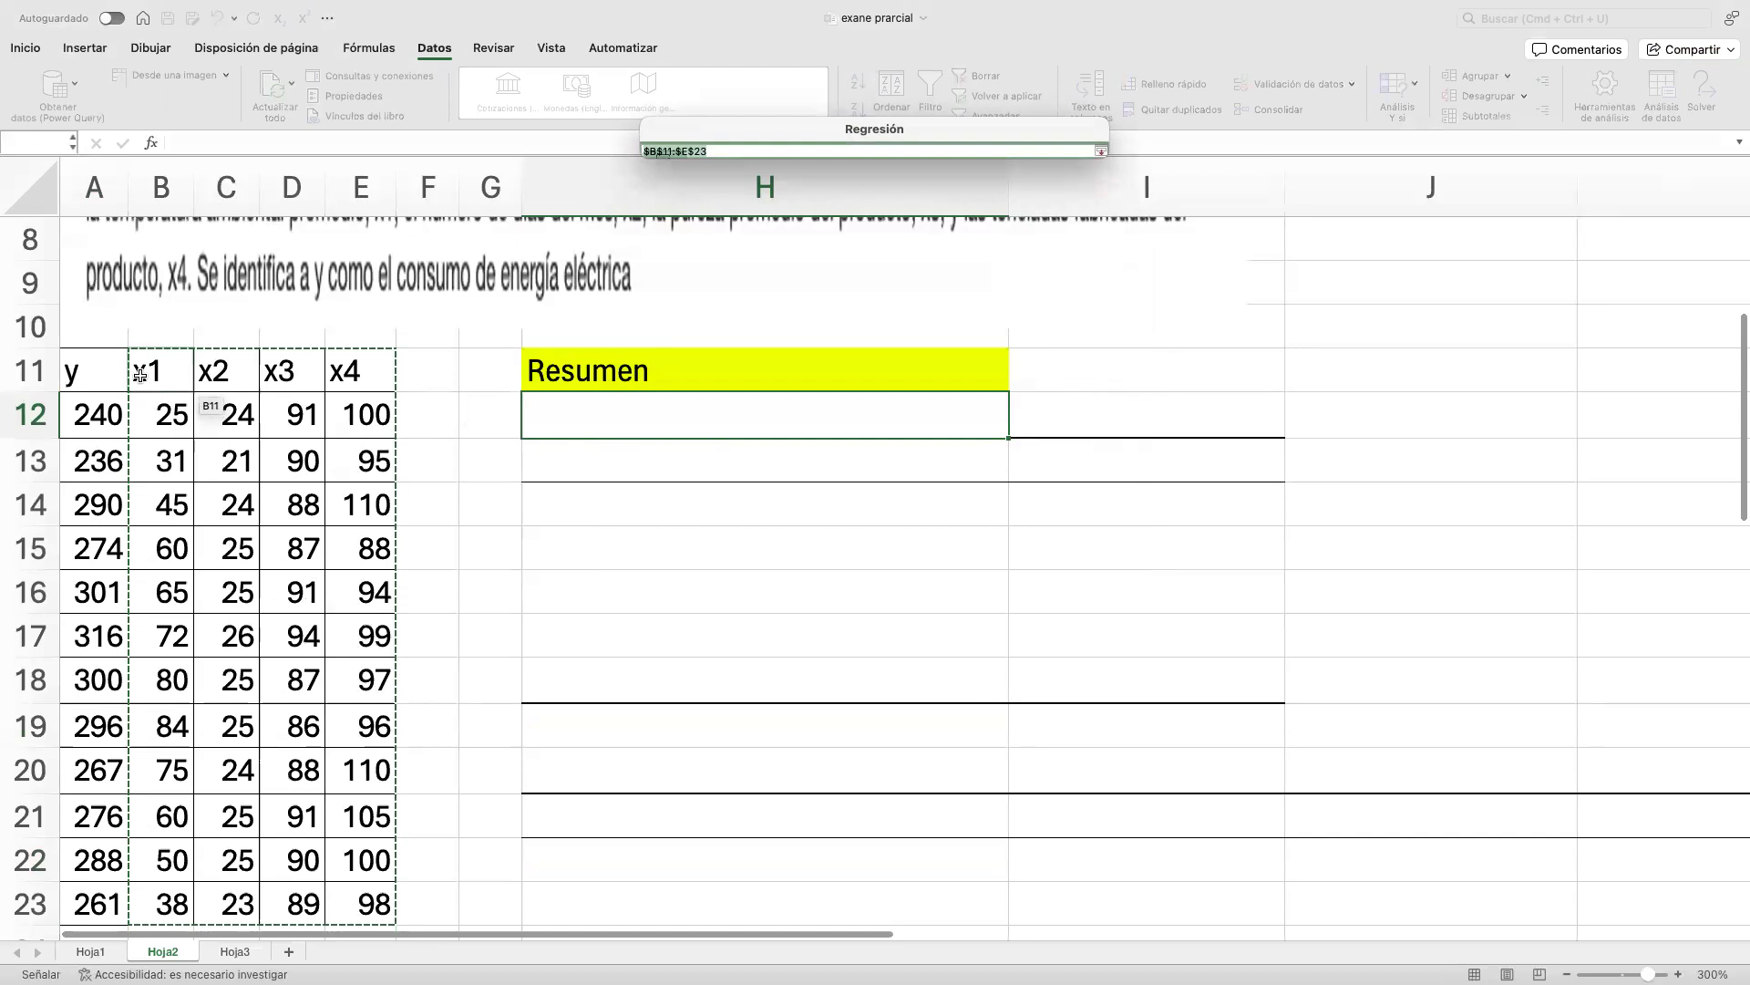
{"action": "left_click_drag", "start_coordinate": [141, 369], "coordinate": [356, 639]}
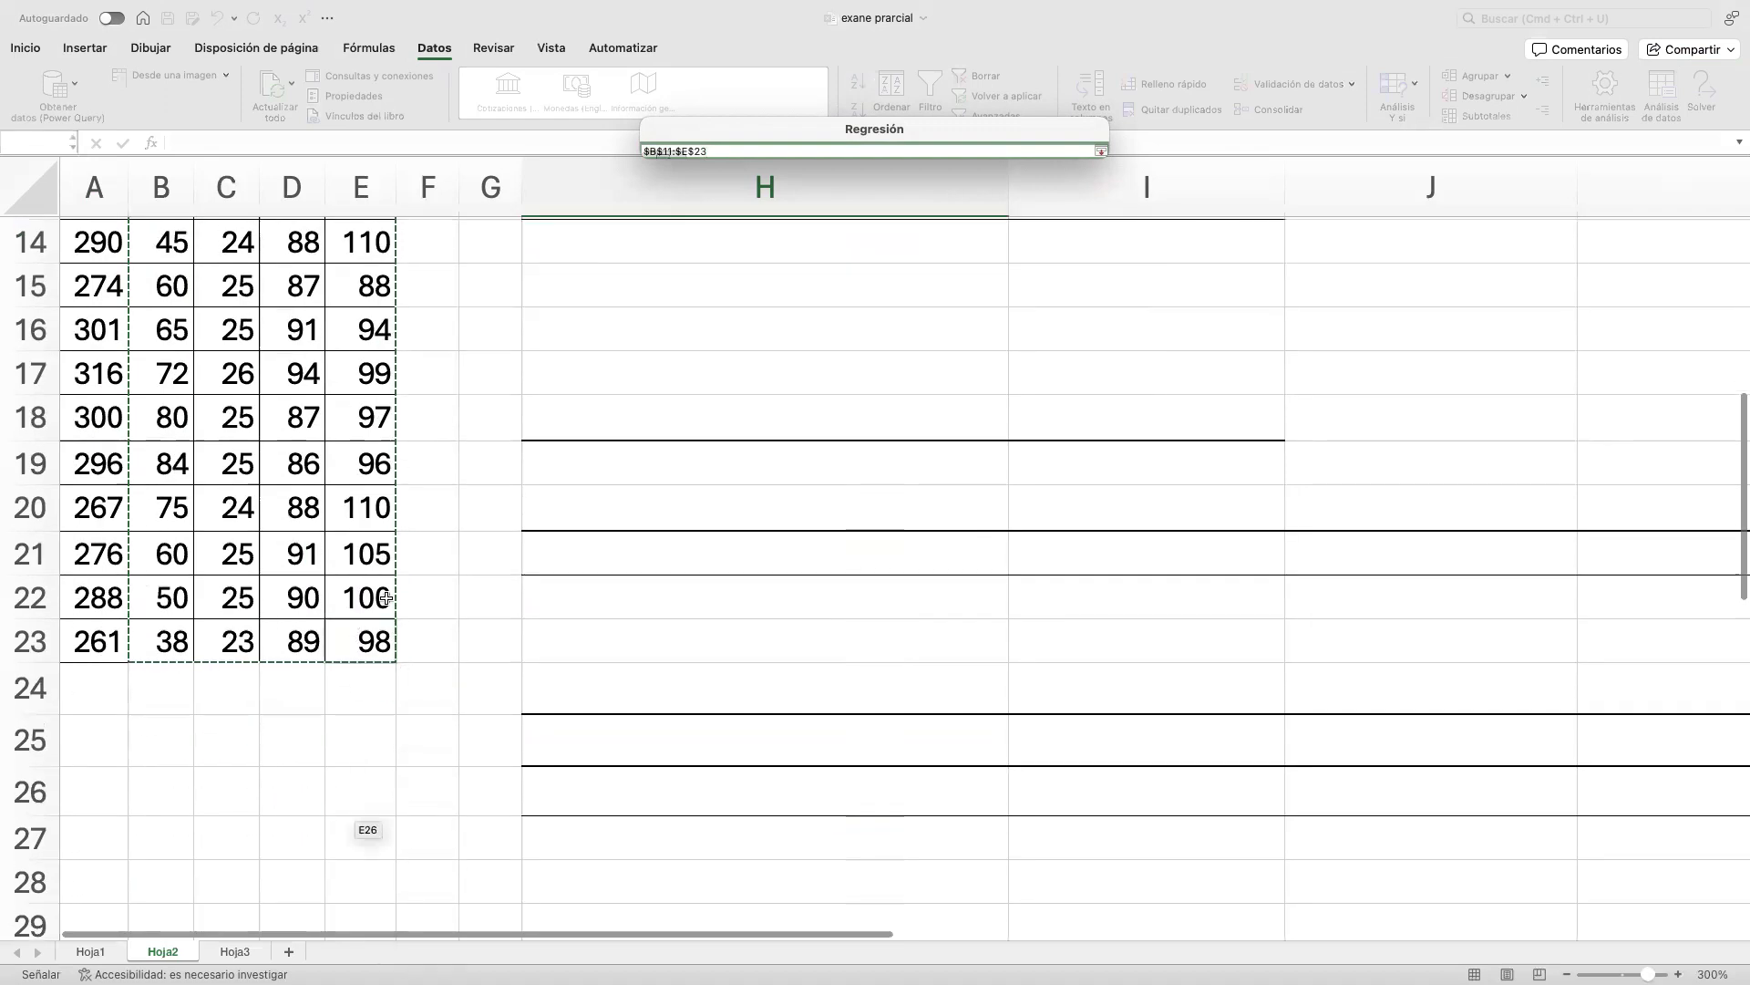
{"action": "left_click", "coordinate": [1101, 149]}
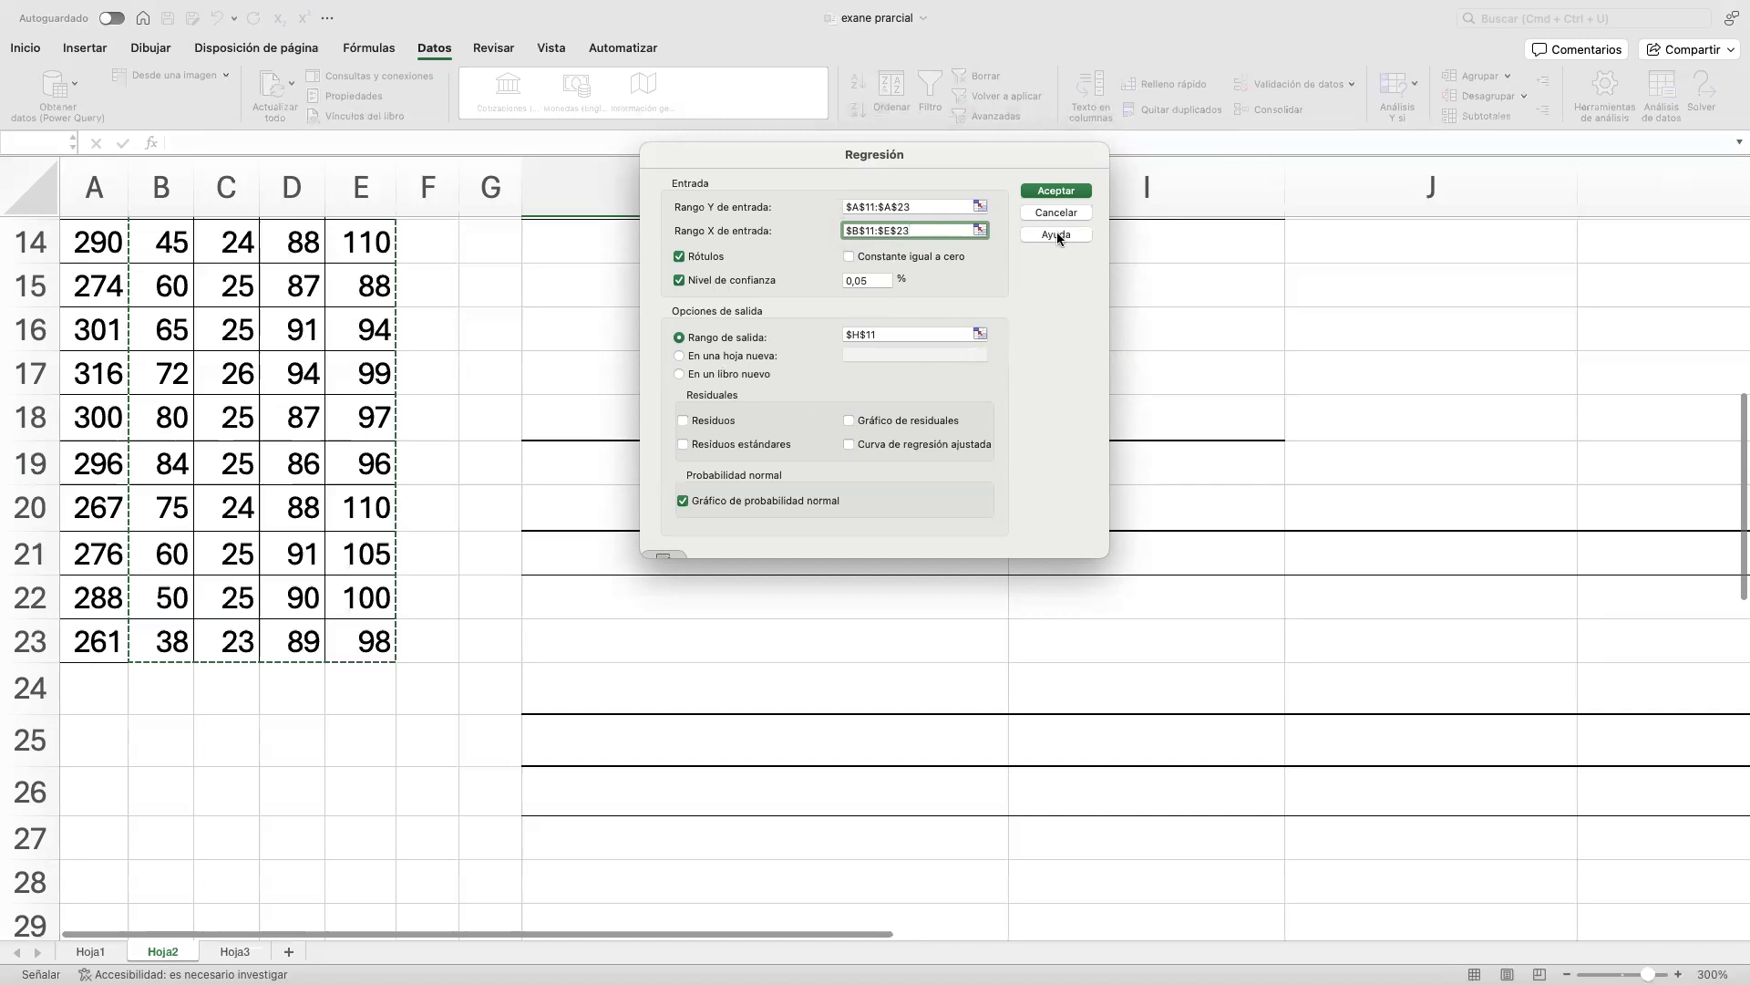
{"action": "left_click", "coordinate": [1057, 192]}
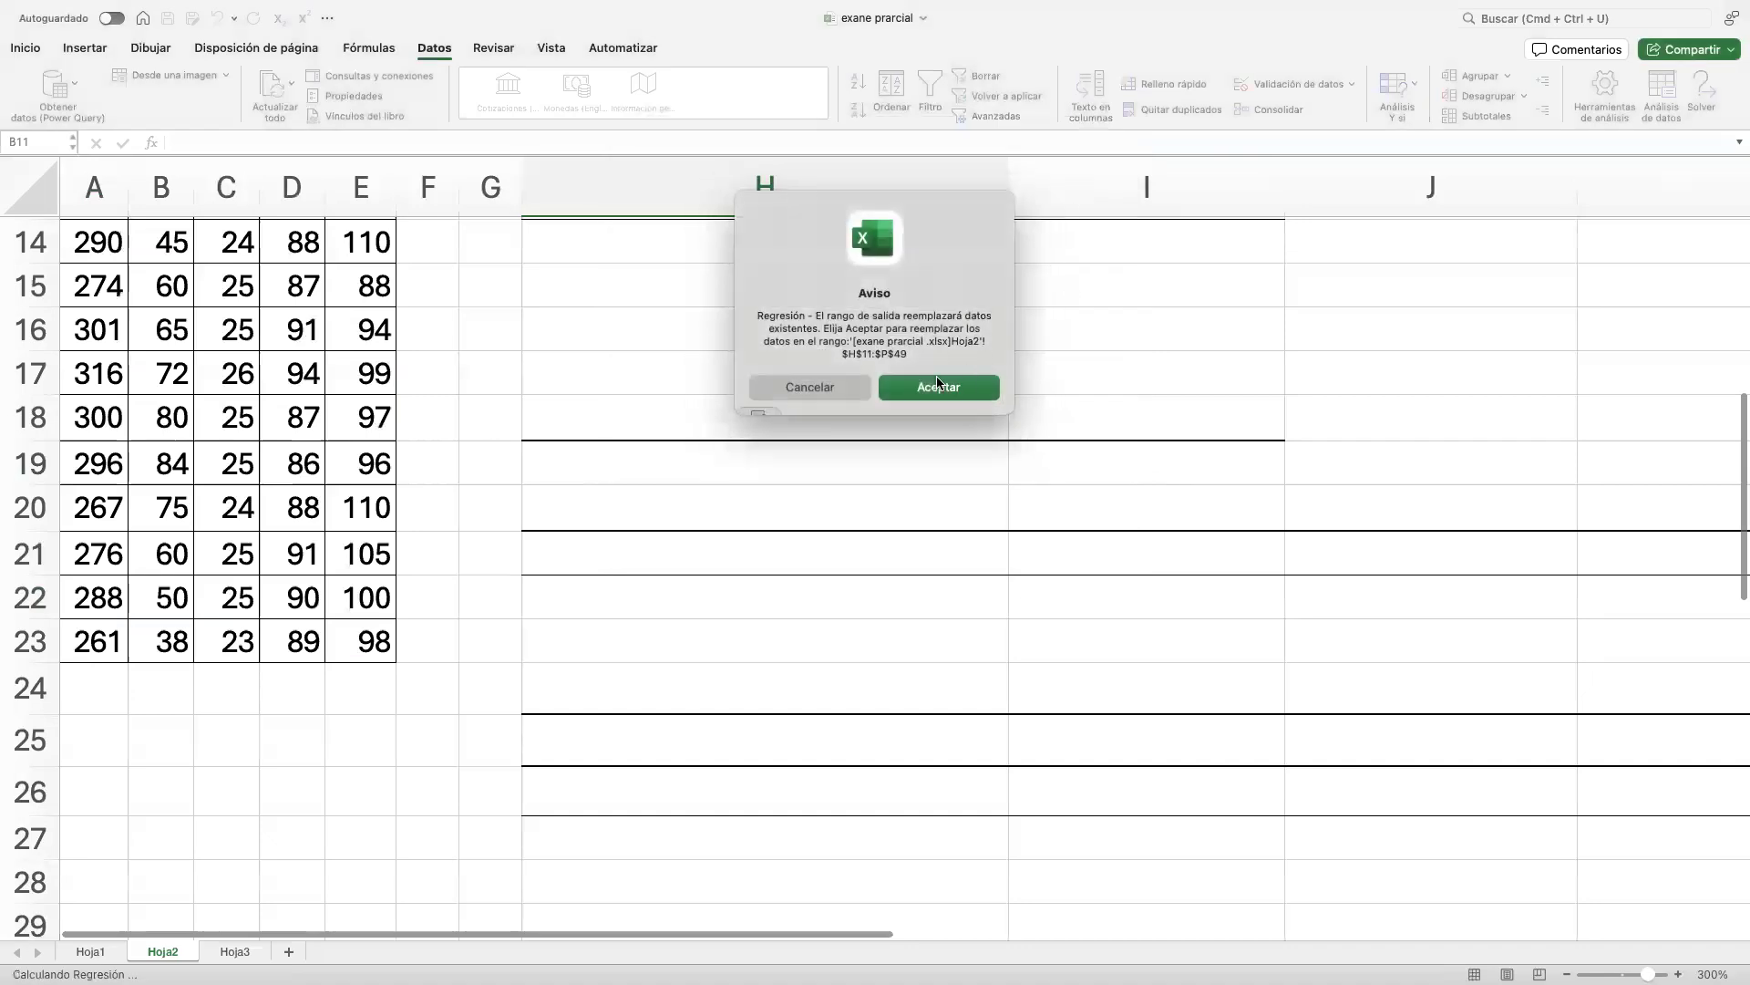
{"action": "left_click", "coordinate": [934, 388]}
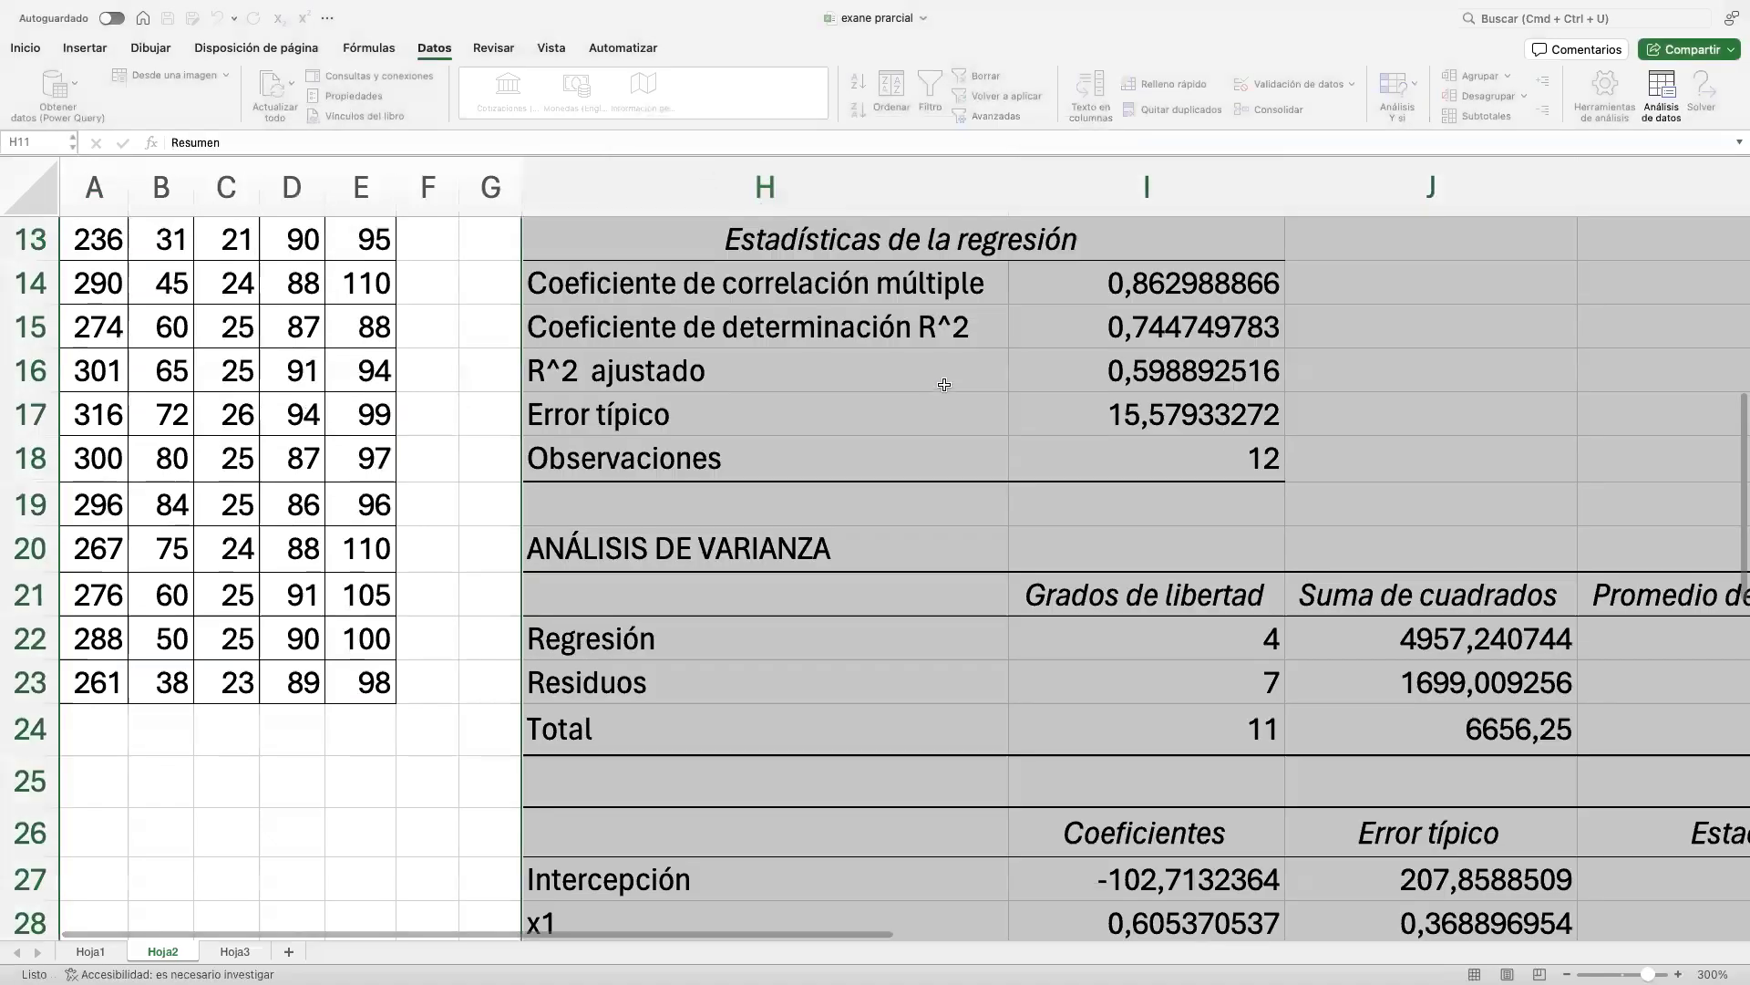
Review the regression statistics: multiple correlation, R^2, adjusted R^2, standard error and number of observations.
{"action": "scroll", "coordinate": [943, 385], "scroll_direction": "up", "scroll_amount": 5}
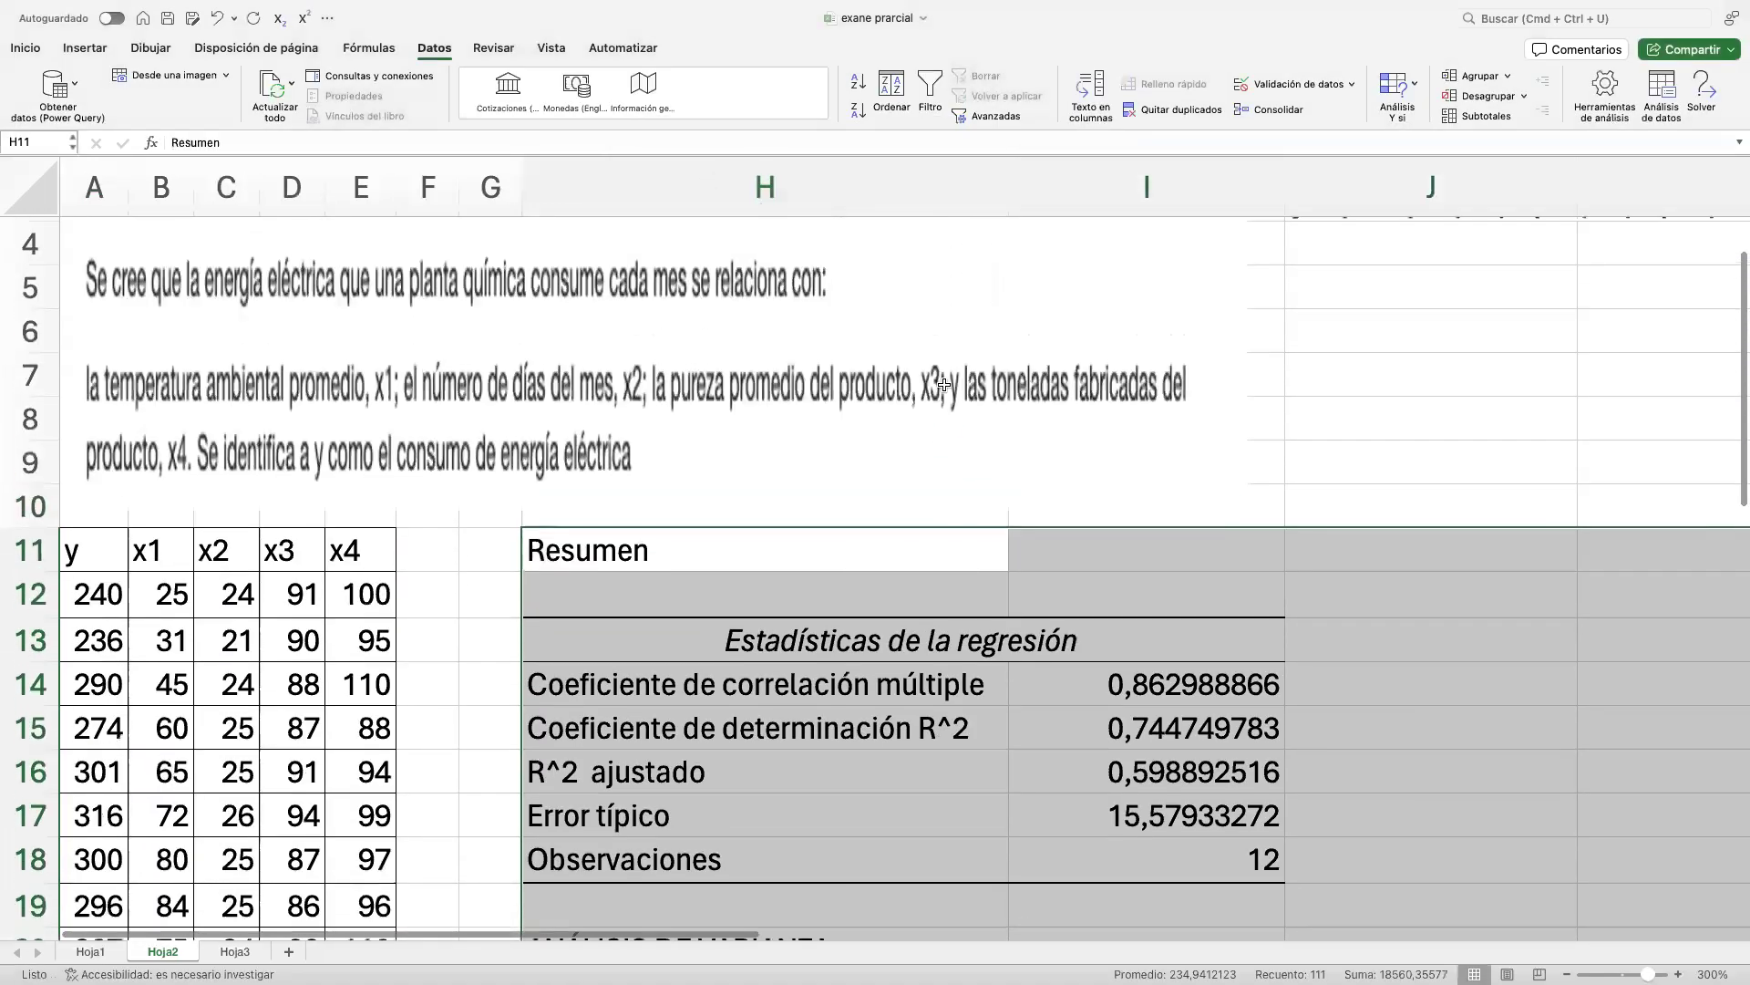
{"action": "scroll", "coordinate": [944, 384], "scroll_direction": "down", "scroll_amount": 5}
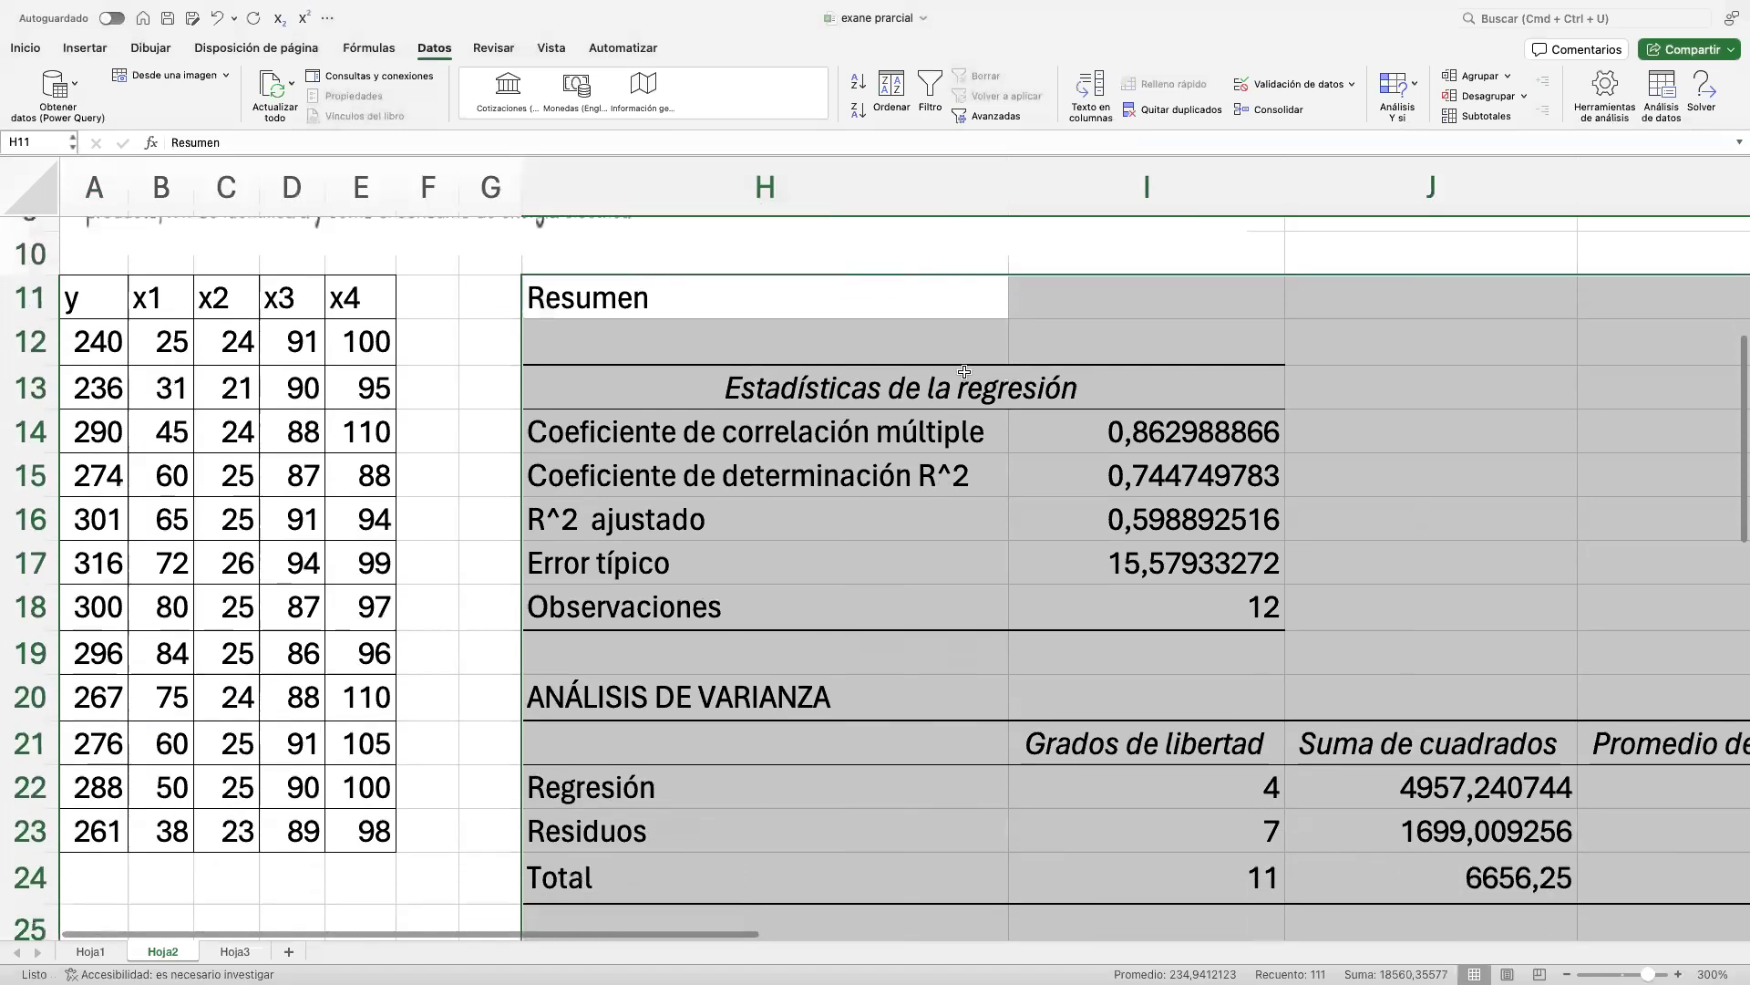
{"action": "scroll", "coordinate": [796, 349], "scroll_direction": "down", "scroll_amount": 2}
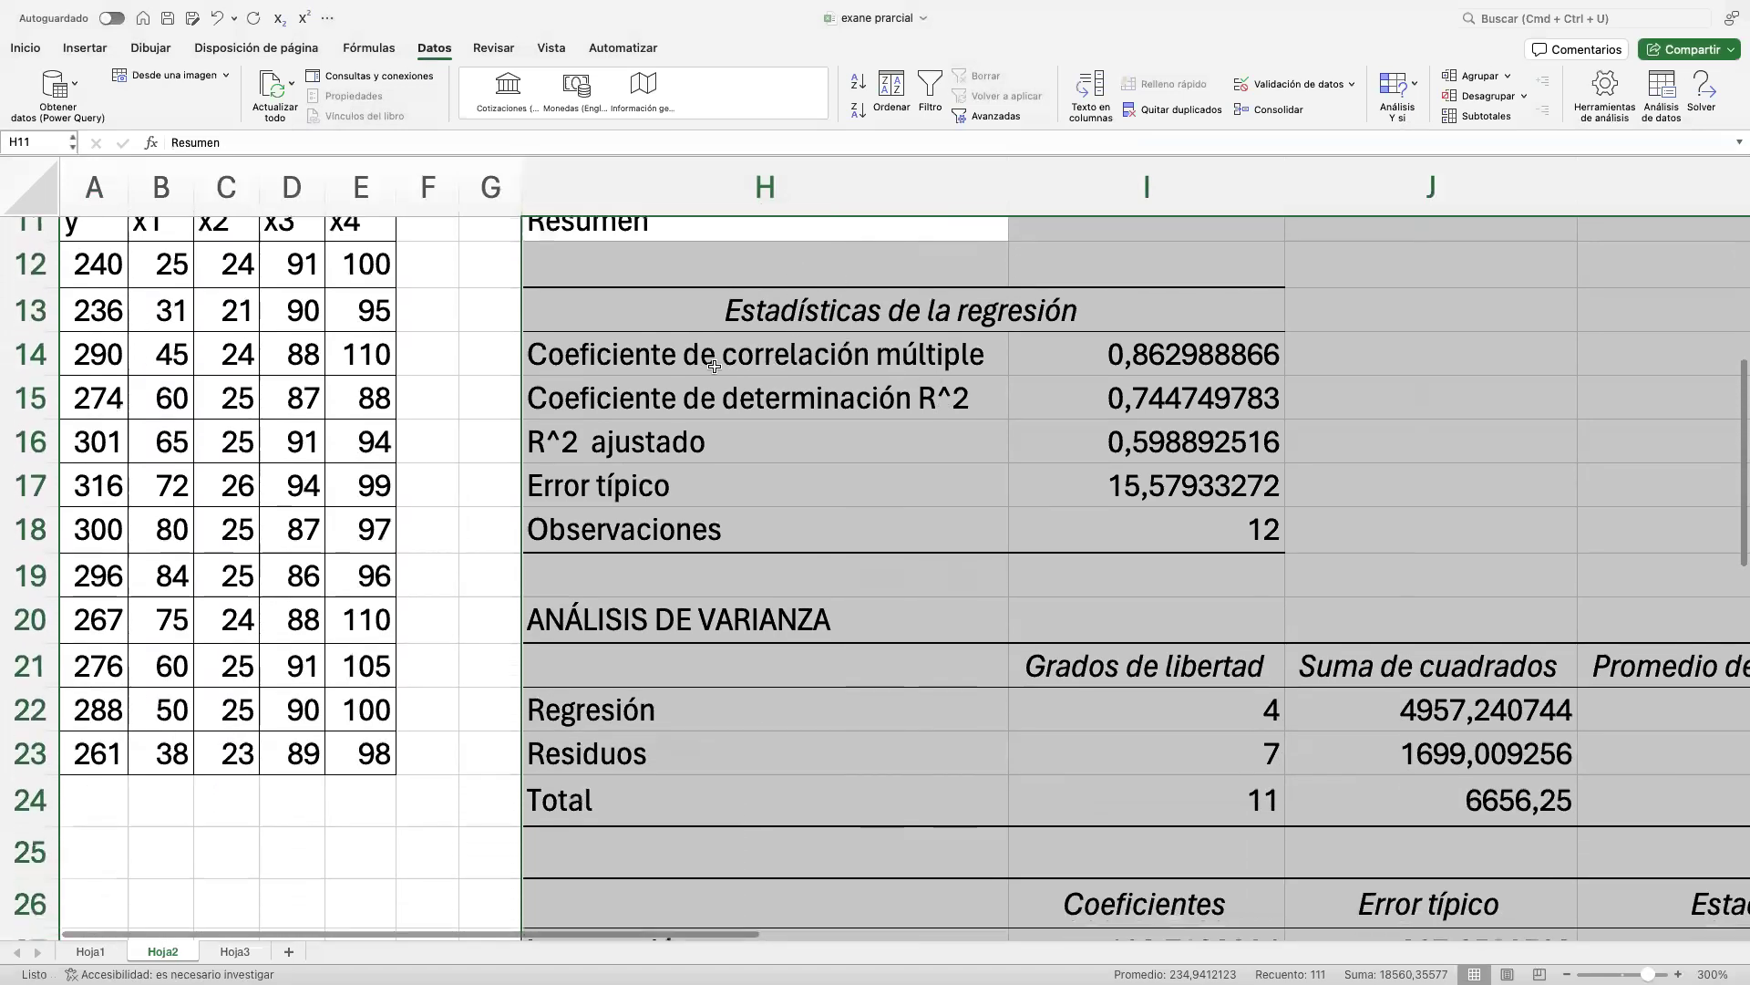
{"action": "scroll", "coordinate": [666, 368], "scroll_direction": "right", "scroll_amount": 2}
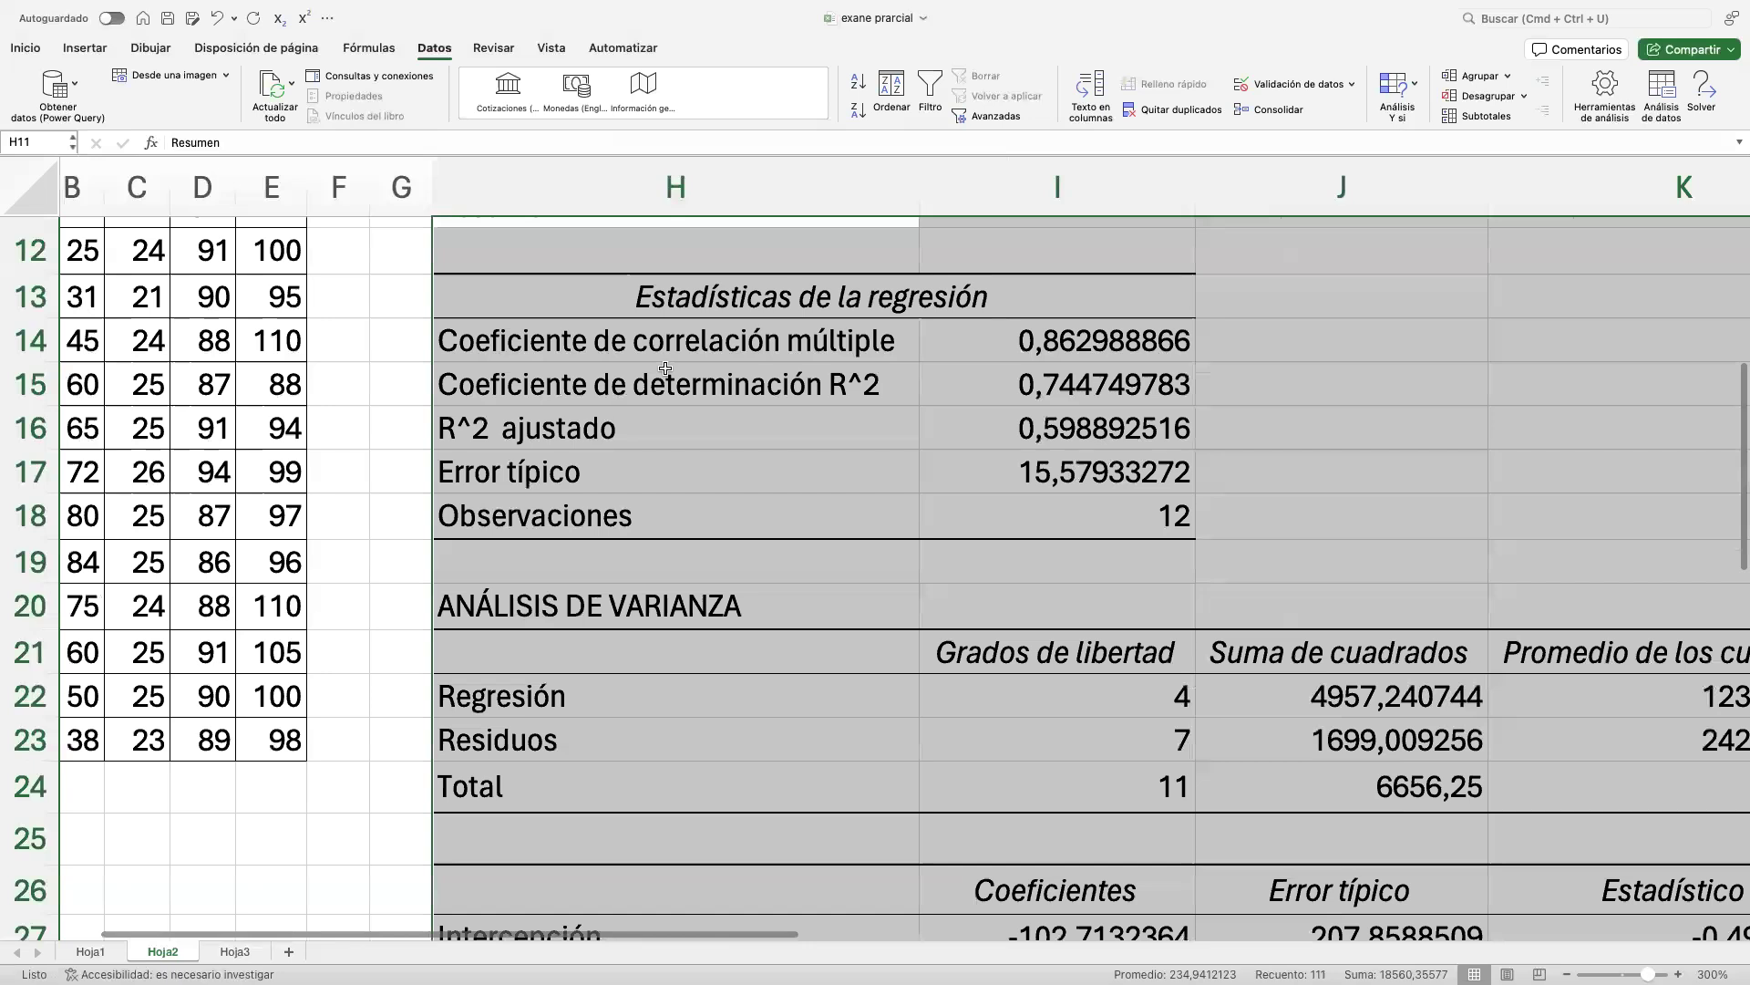
{"action": "scroll", "coordinate": [666, 368], "scroll_direction": "right", "scroll_amount": 5}
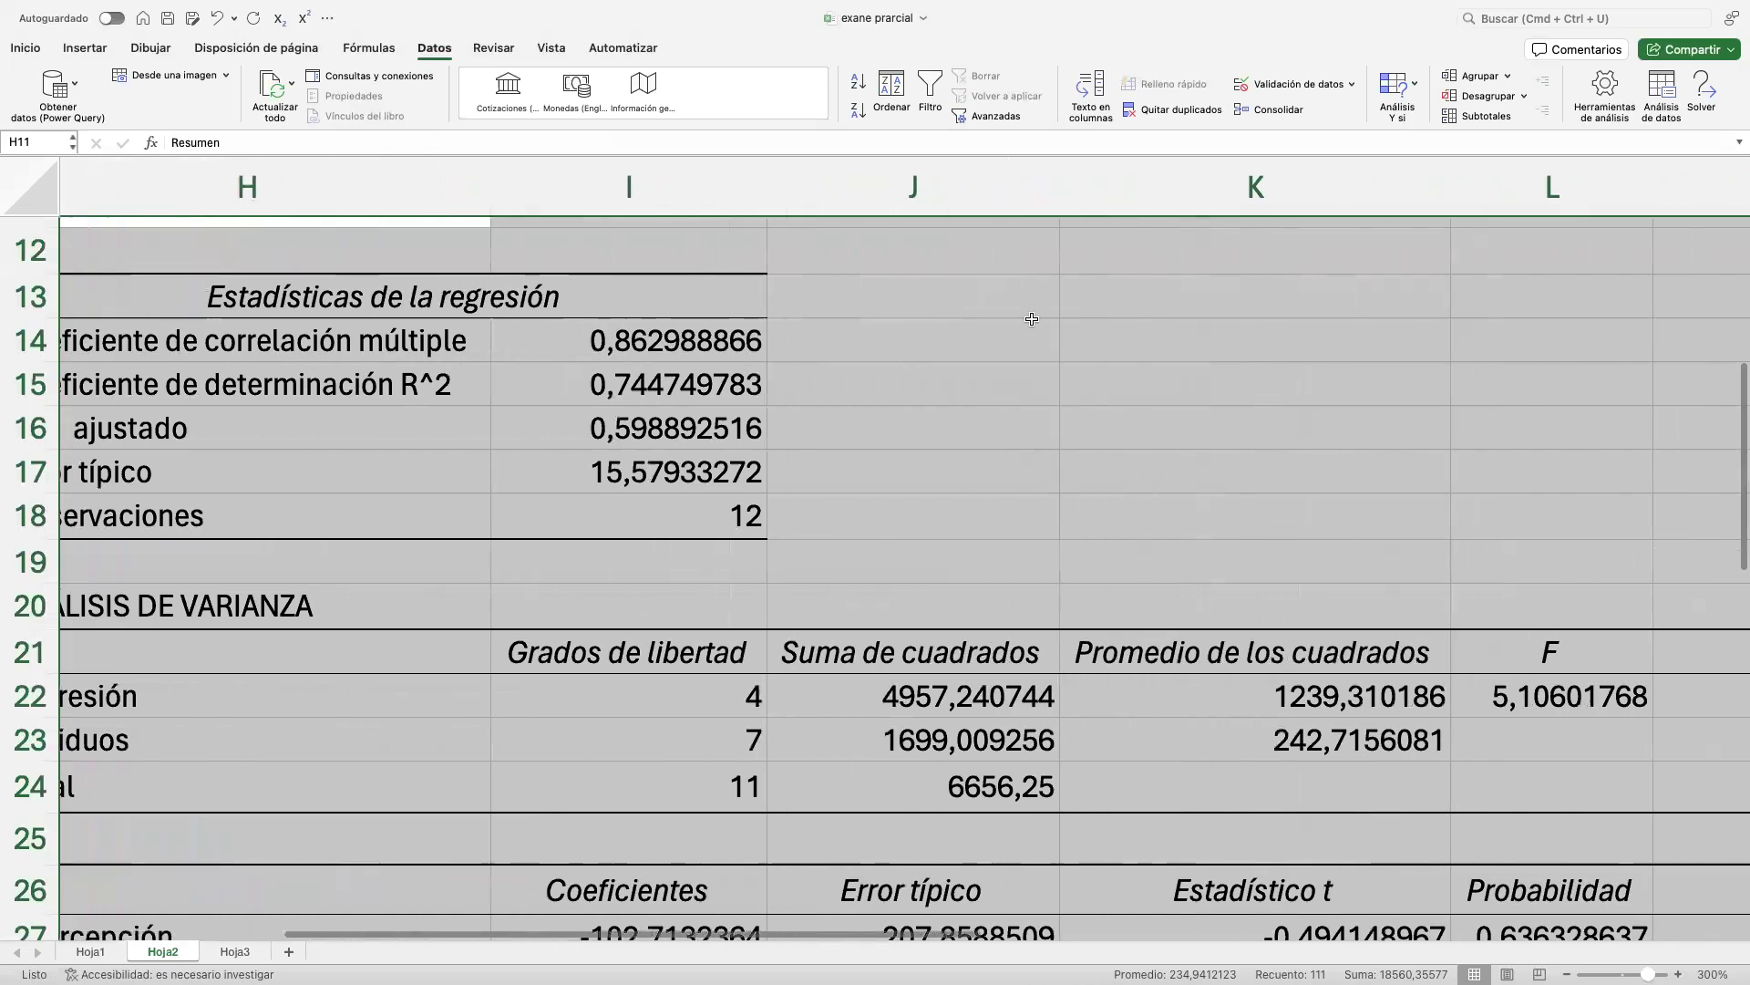
{"action": "scroll", "coordinate": [656, 310], "scroll_direction": "left", "scroll_amount": 3}
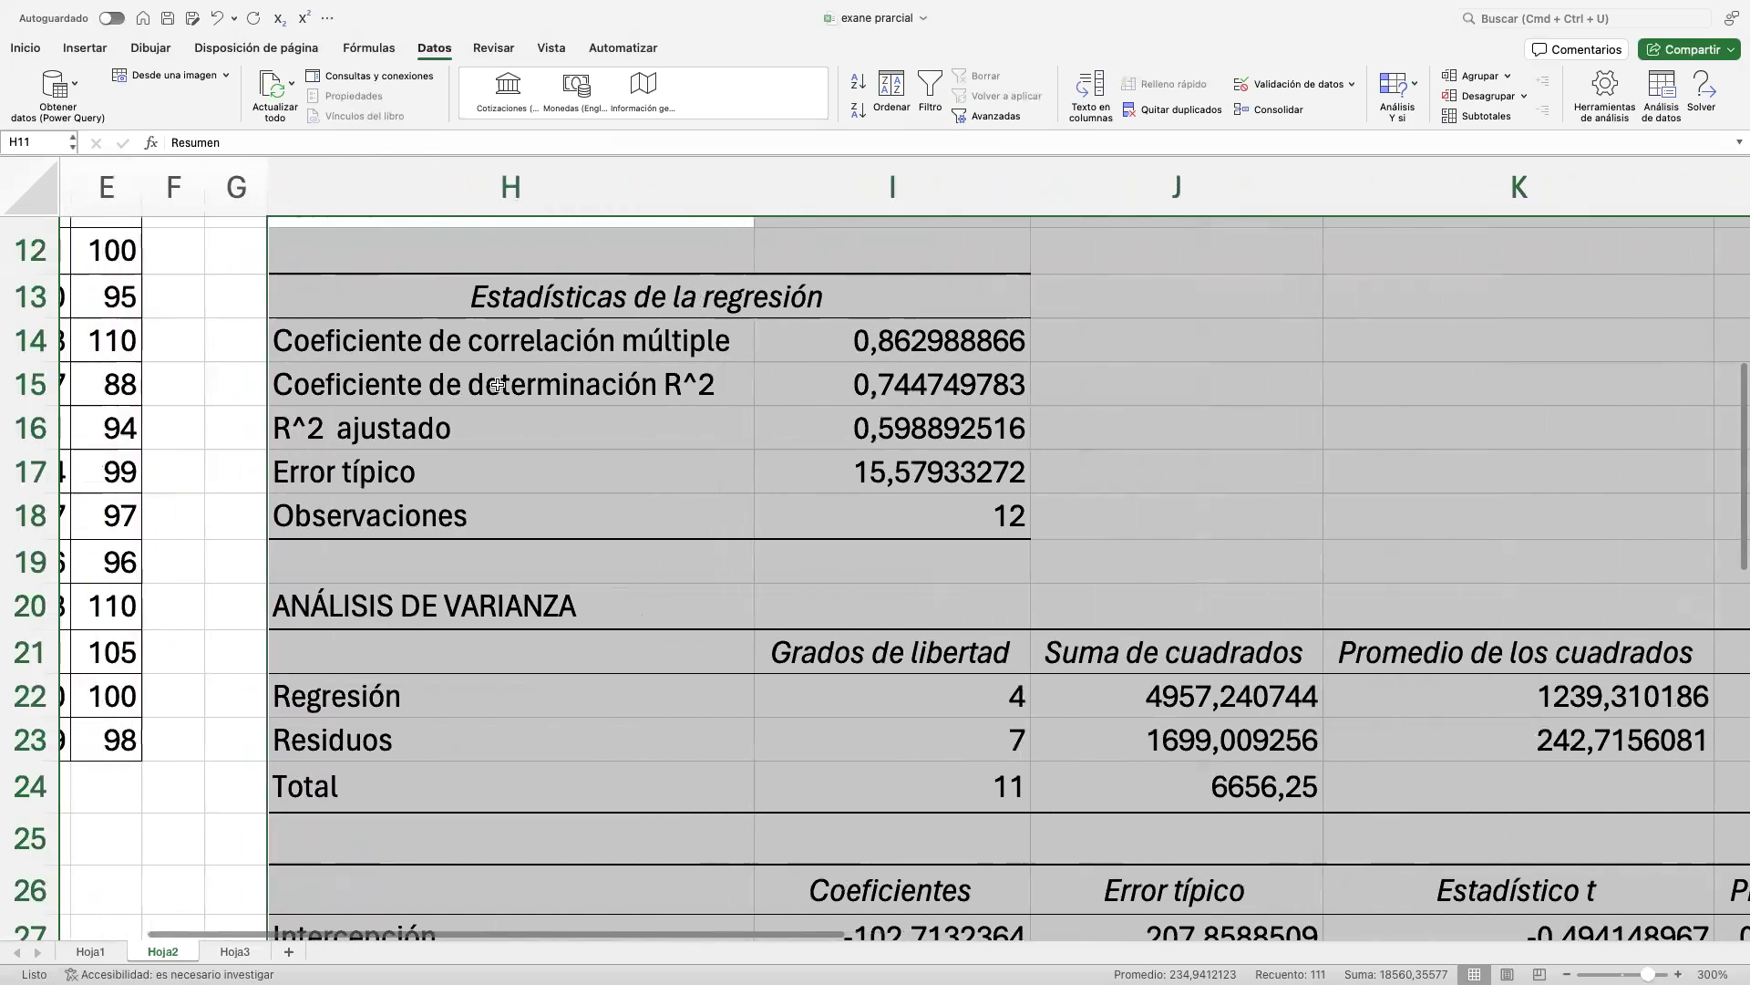
{"action": "scroll", "coordinate": [497, 385], "scroll_direction": "left", "scroll_amount": 1}
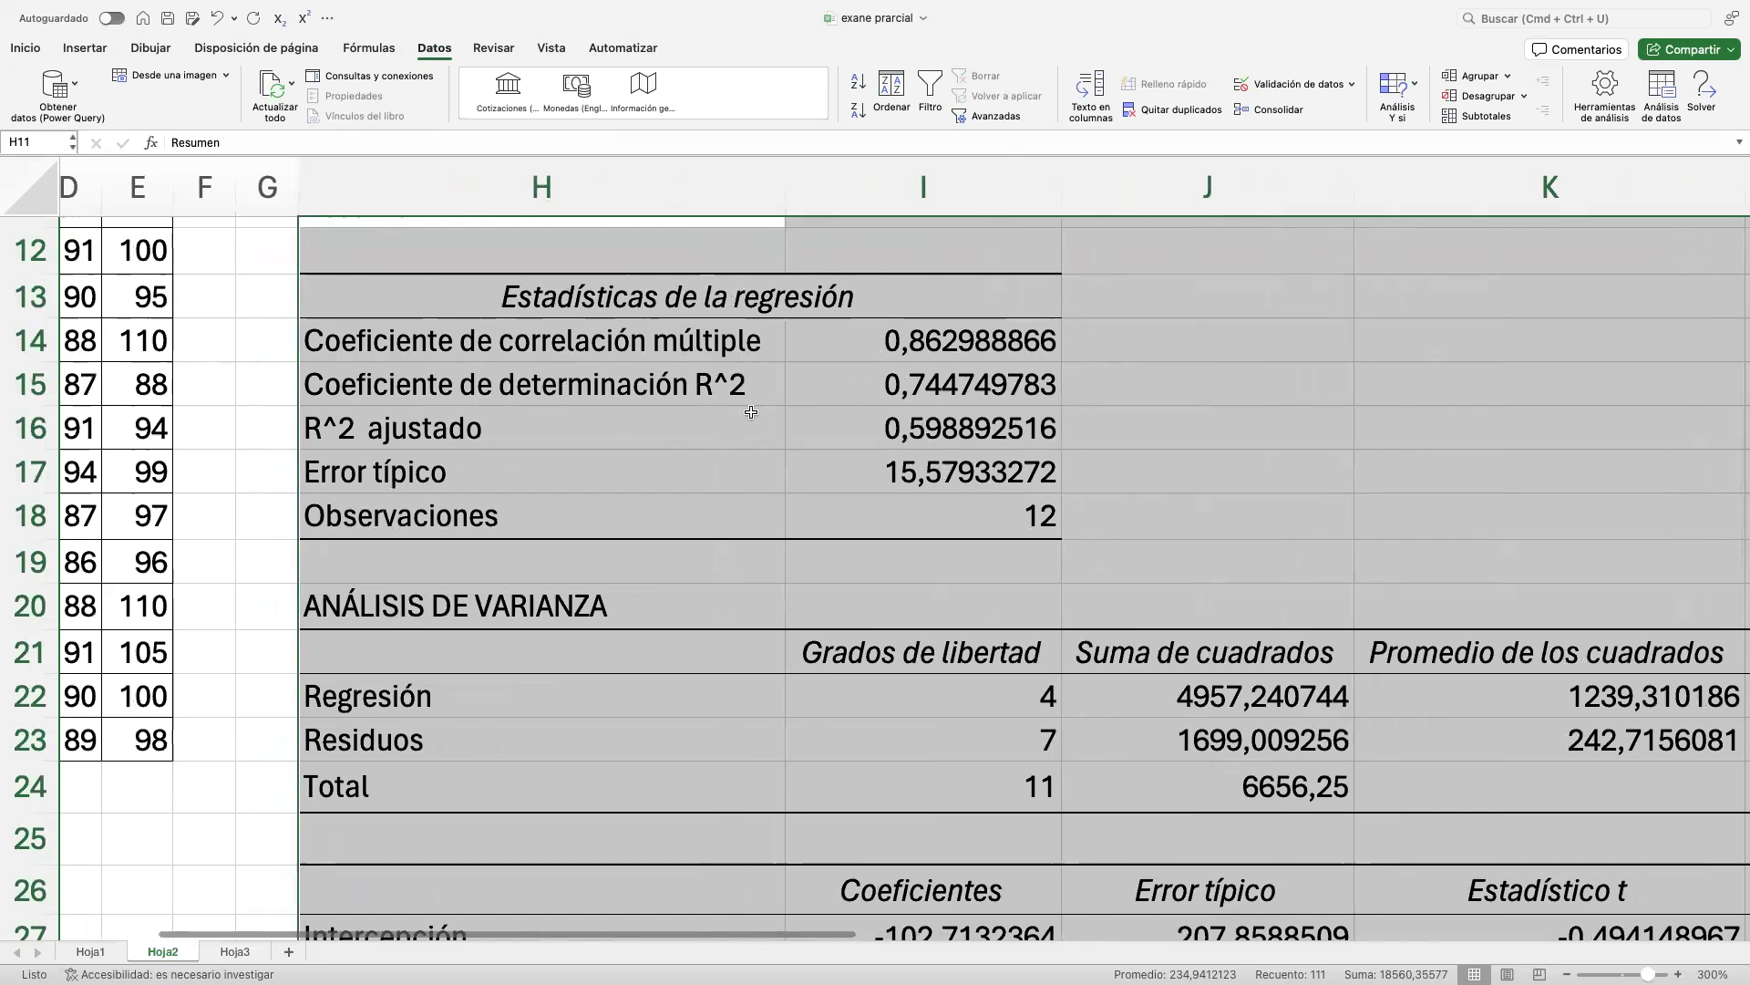
{"action": "scroll", "coordinate": [644, 431], "scroll_direction": "right", "scroll_amount": 1}
{"action": "scroll", "coordinate": [754, 426], "scroll_direction": "left", "scroll_amount": 2}
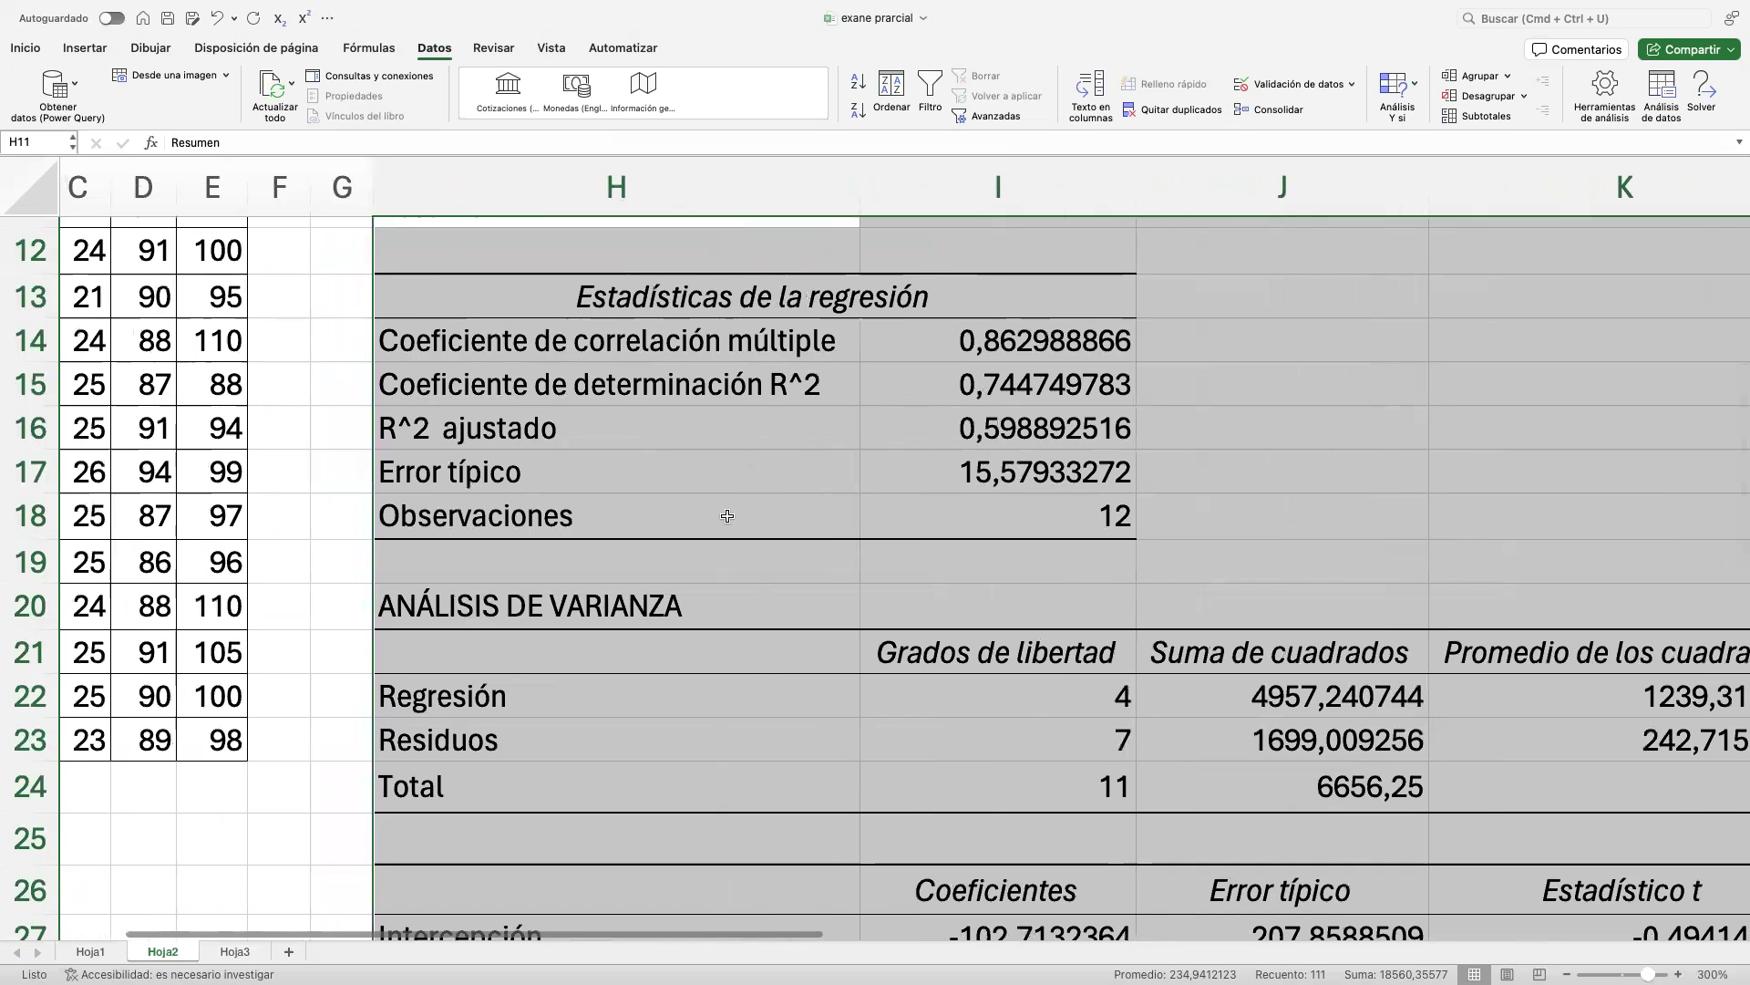
{"action": "scroll", "coordinate": [727, 516], "scroll_direction": "right", "scroll_amount": 1}
{"action": "scroll", "coordinate": [726, 516], "scroll_direction": "left", "scroll_amount": 2}
{"action": "scroll", "coordinate": [710, 516], "scroll_direction": "left", "scroll_amount": 3}
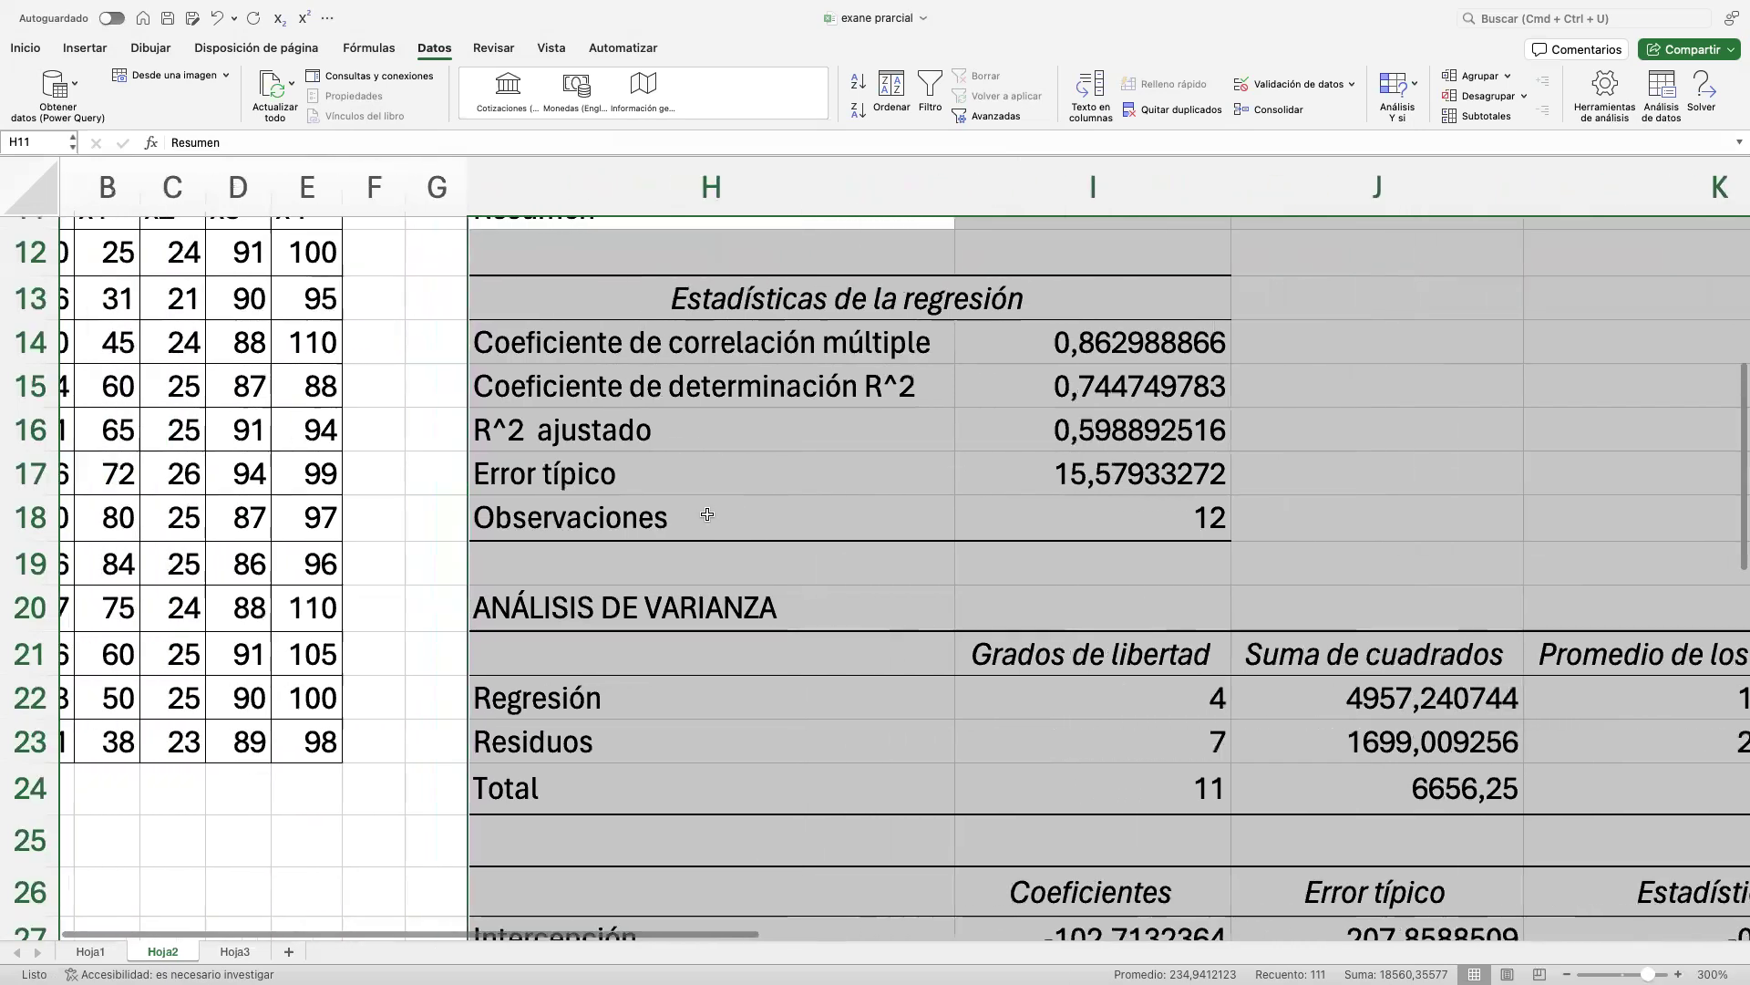
Examine the ANÁLISIS DE VARIANZA table across degrees of freedom, sums of squares, mean squares, F and critical value of F.
{"action": "scroll", "coordinate": [707, 514], "scroll_direction": "down", "scroll_amount": 3}
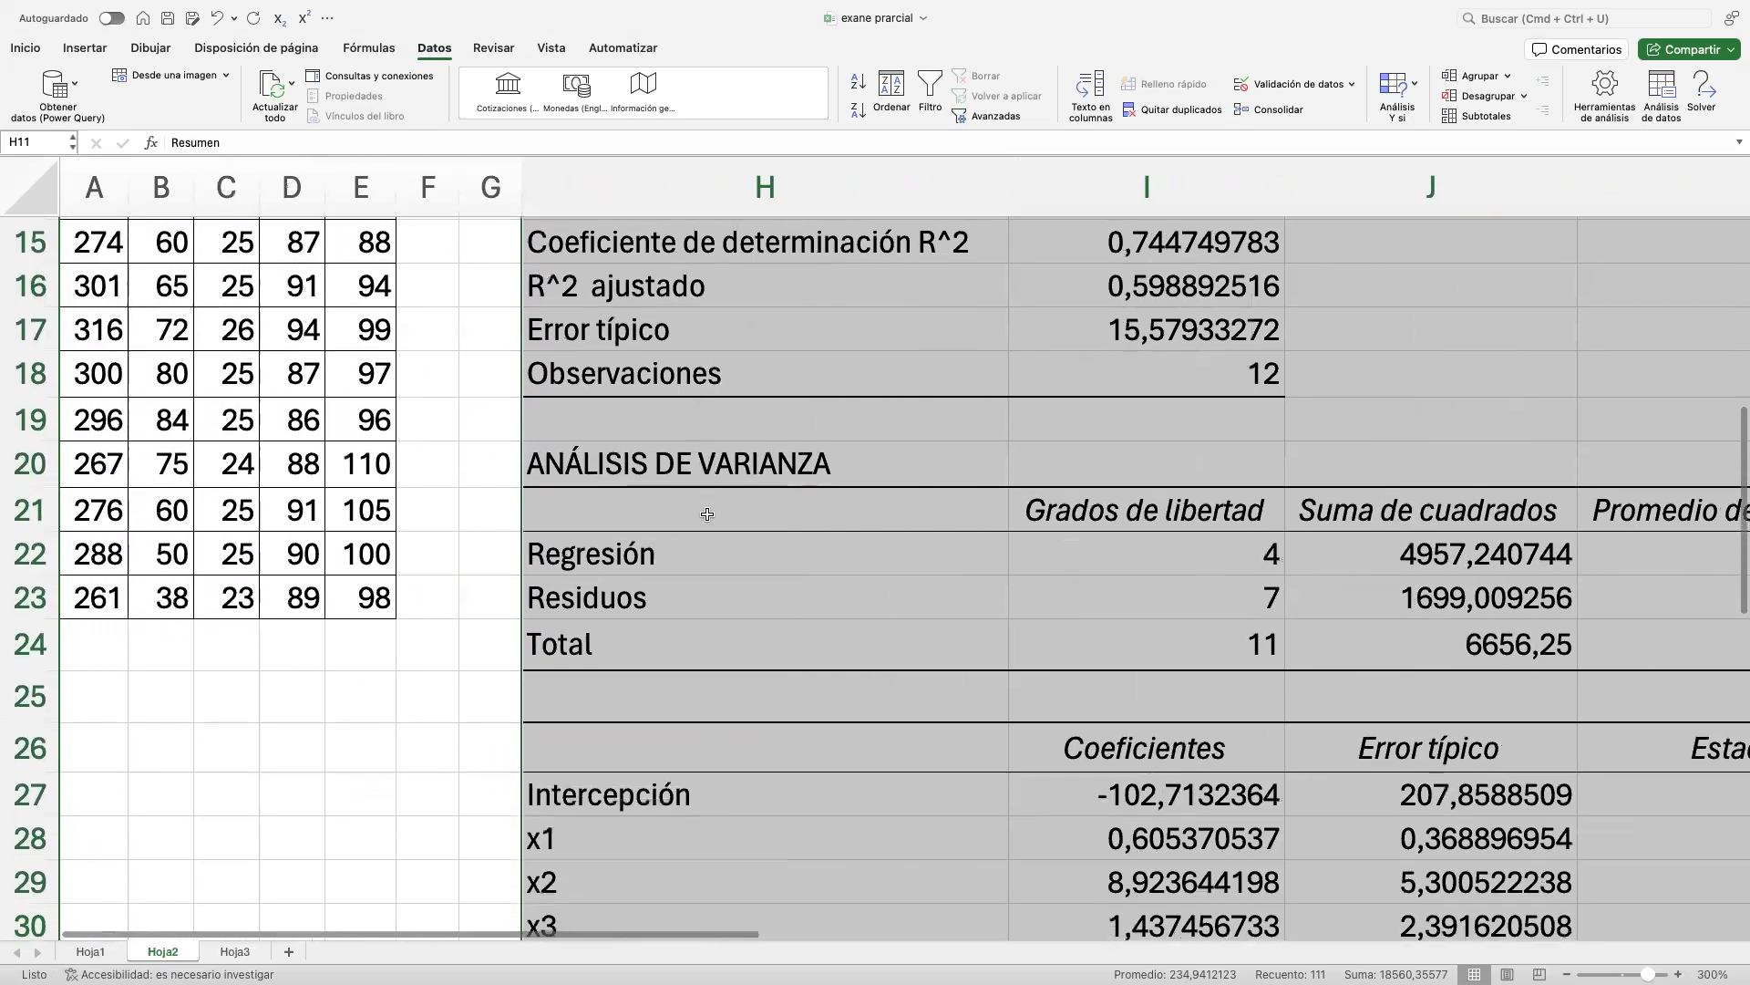
{"action": "scroll", "coordinate": [764, 496], "scroll_direction": "down", "scroll_amount": 2}
{"action": "scroll", "coordinate": [764, 495], "scroll_direction": "right", "scroll_amount": 1}
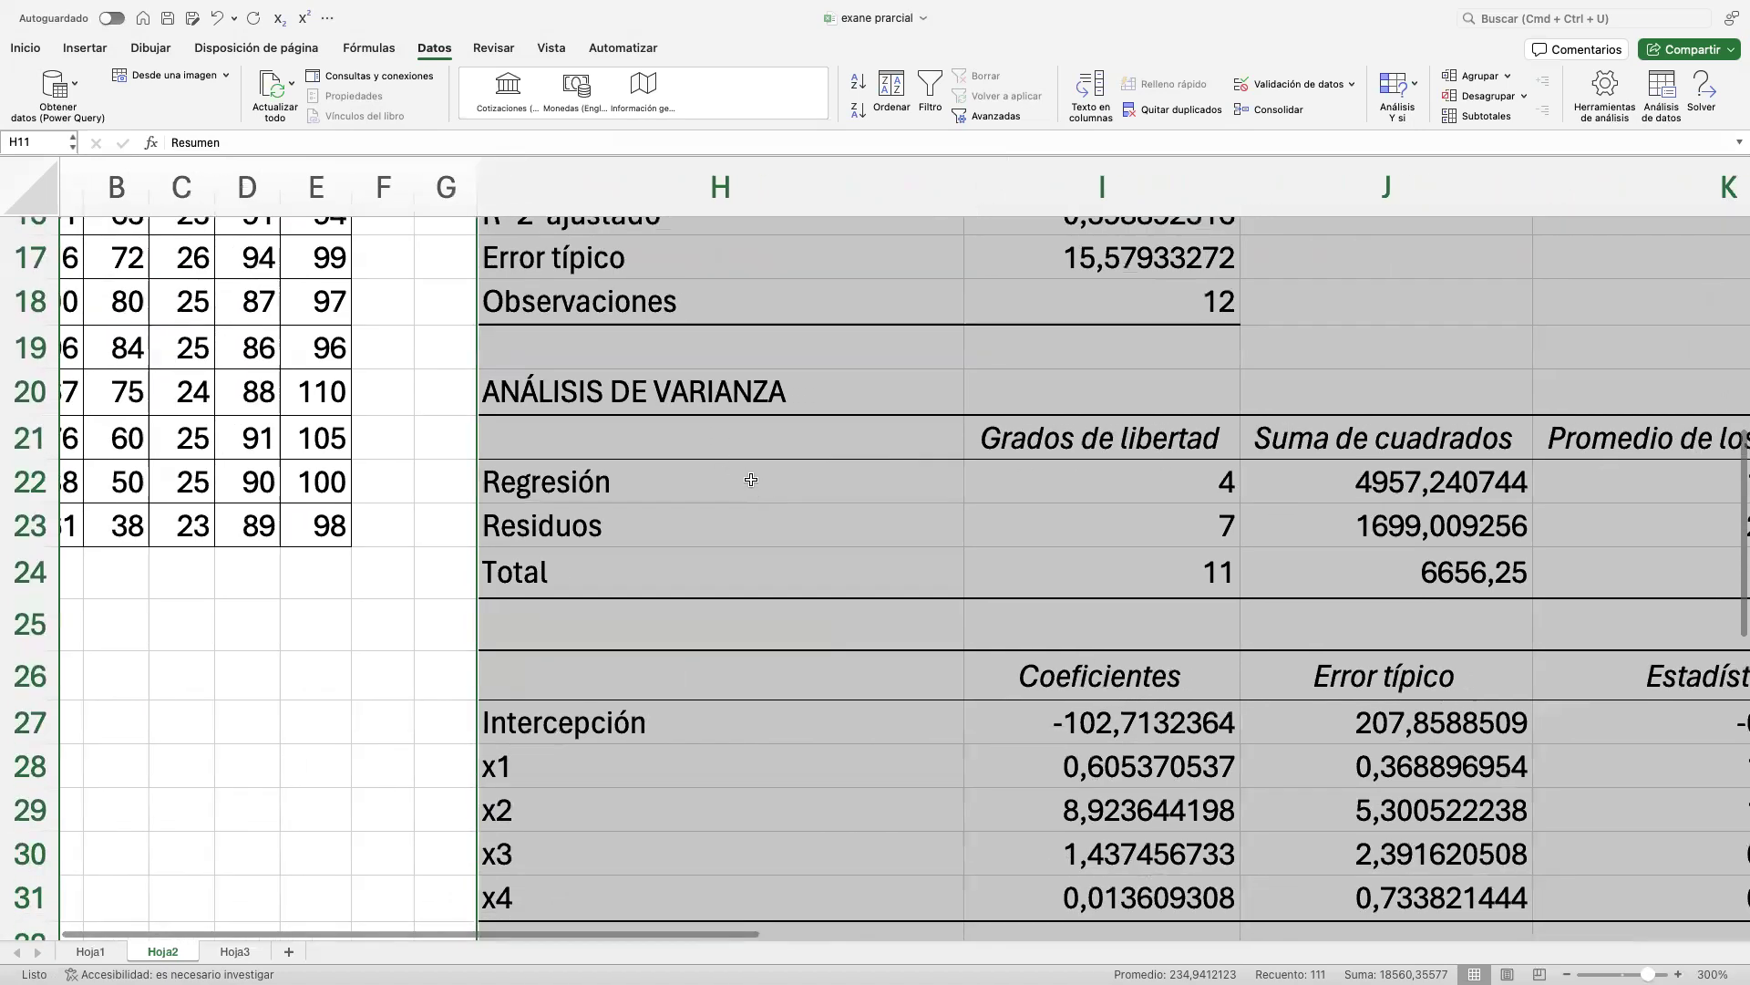
{"action": "left_click", "coordinate": [803, 403]}
{"action": "scroll", "coordinate": [873, 430], "scroll_direction": "down", "scroll_amount": 1}
{"action": "scroll", "coordinate": [873, 430], "scroll_direction": "right", "scroll_amount": 2}
{"action": "scroll", "coordinate": [876, 430], "scroll_direction": "up", "scroll_amount": 1}
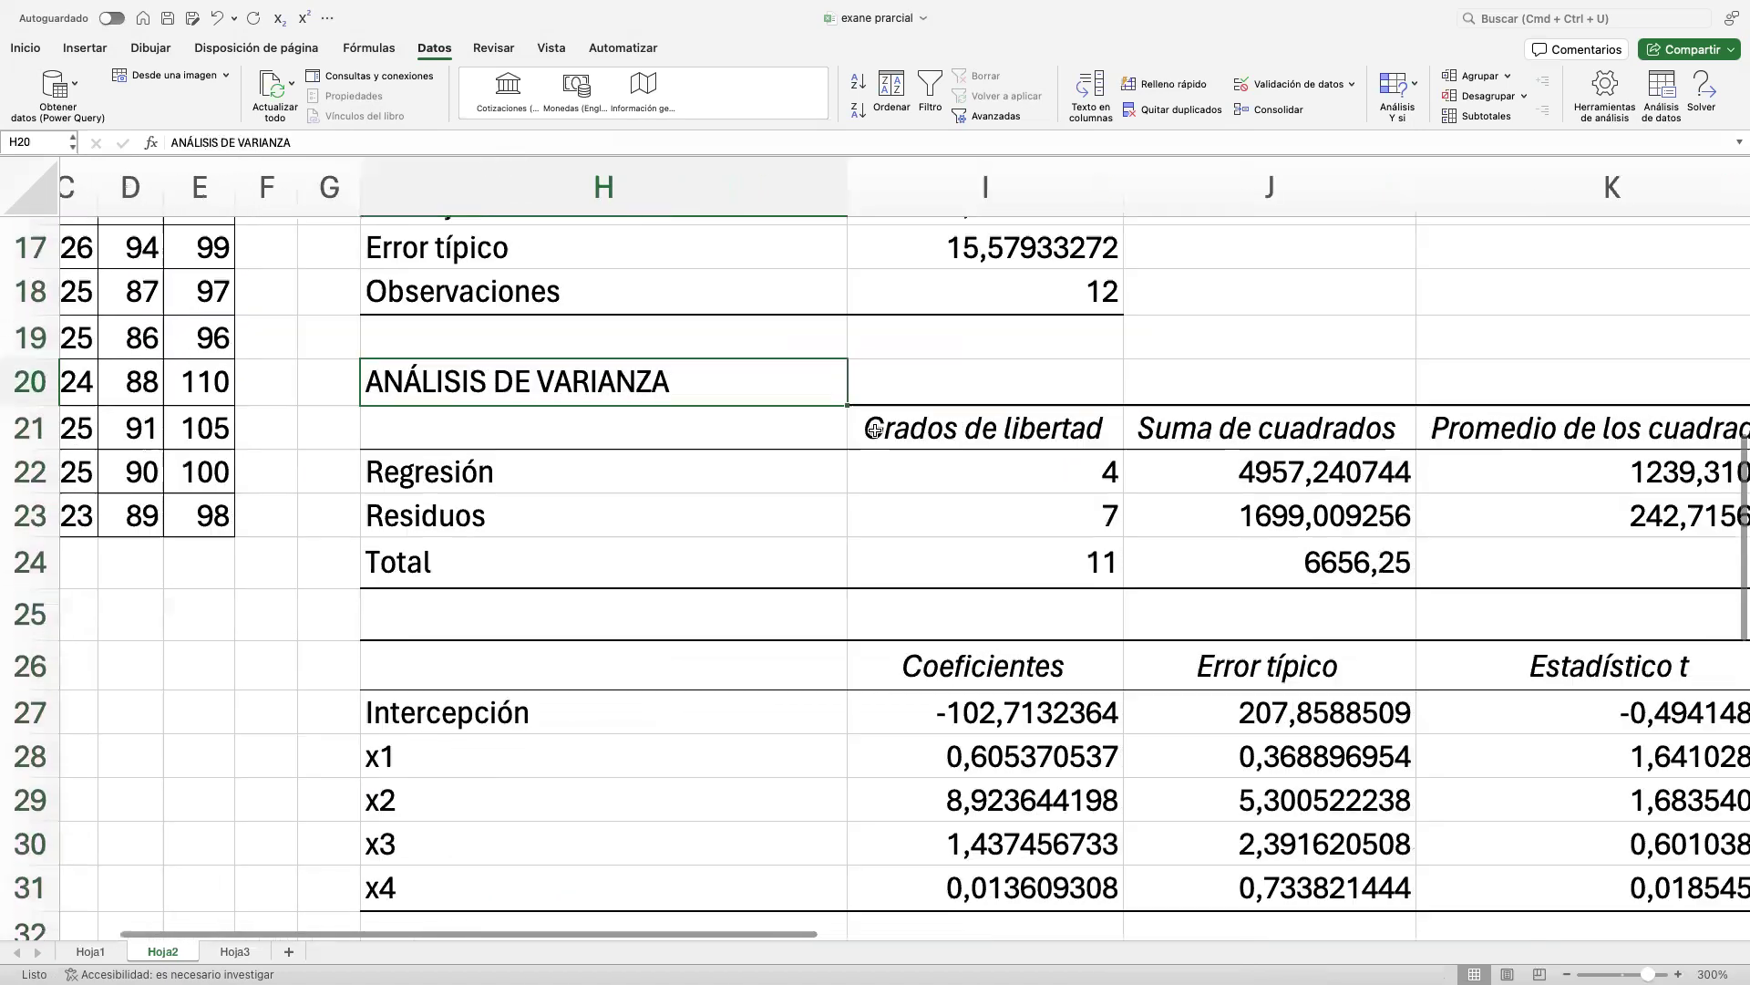
{"action": "scroll", "coordinate": [875, 430], "scroll_direction": "right", "scroll_amount": 5}
{"action": "scroll", "coordinate": [875, 430], "scroll_direction": "up", "scroll_amount": 1}
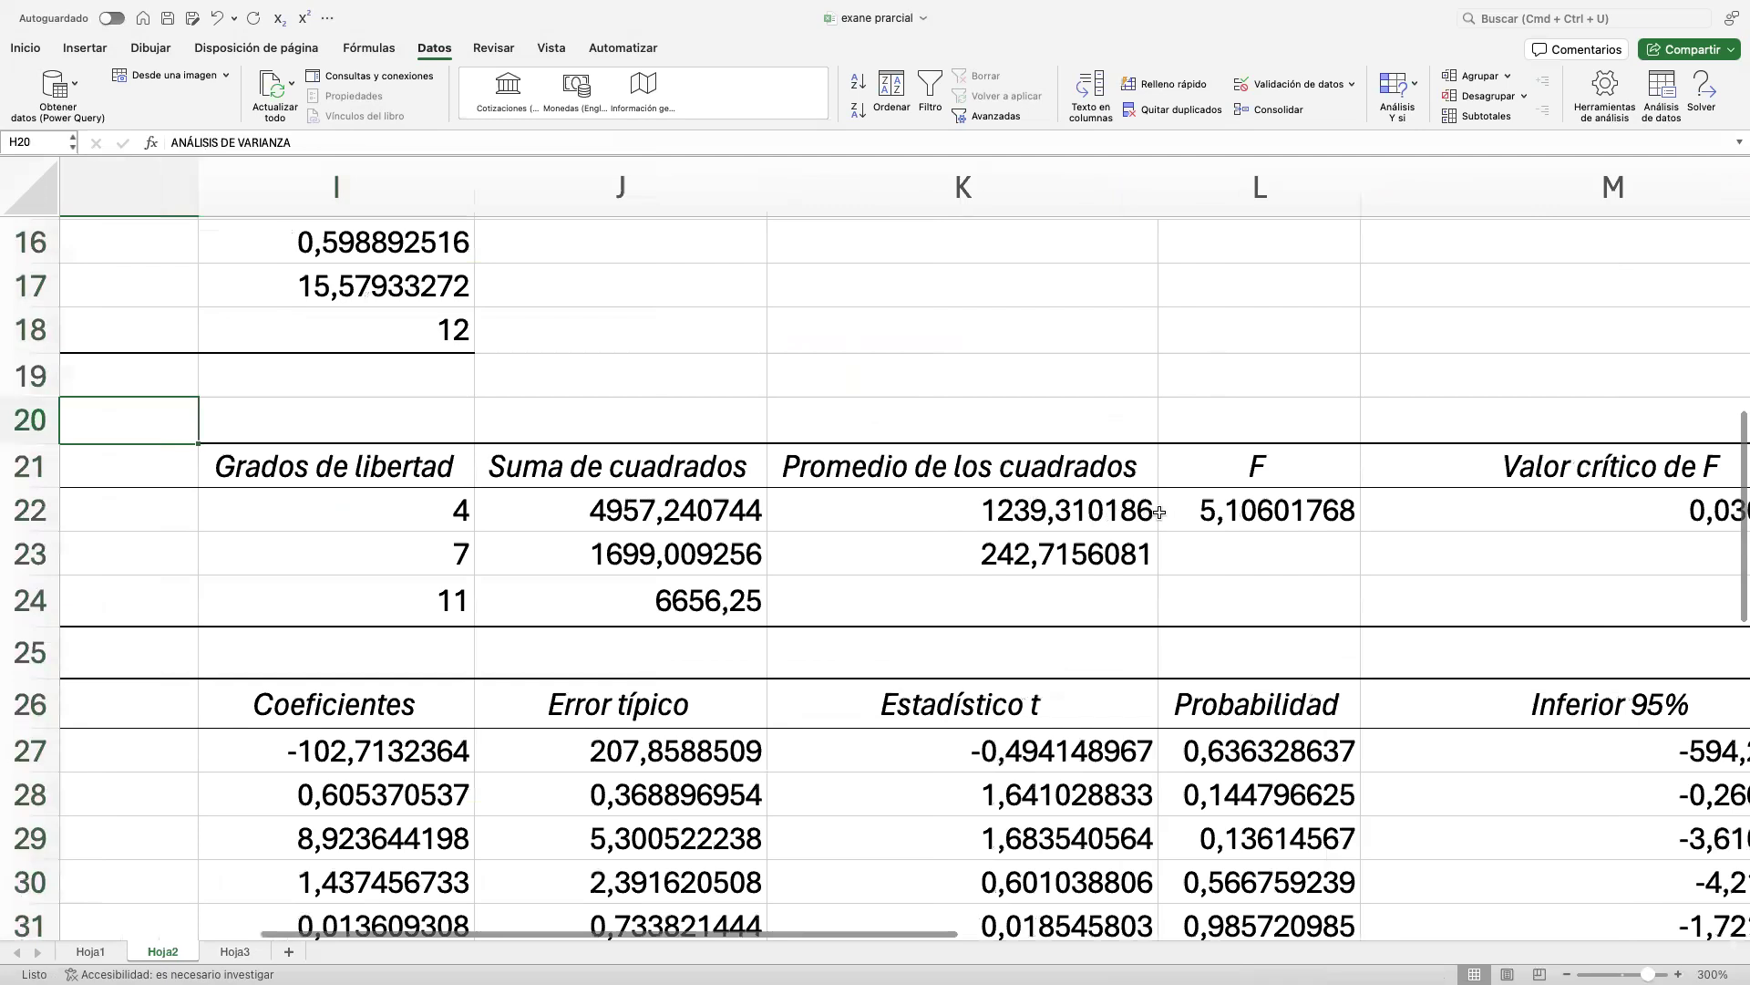
{"action": "scroll", "coordinate": [1176, 510], "scroll_direction": "right", "scroll_amount": 1}
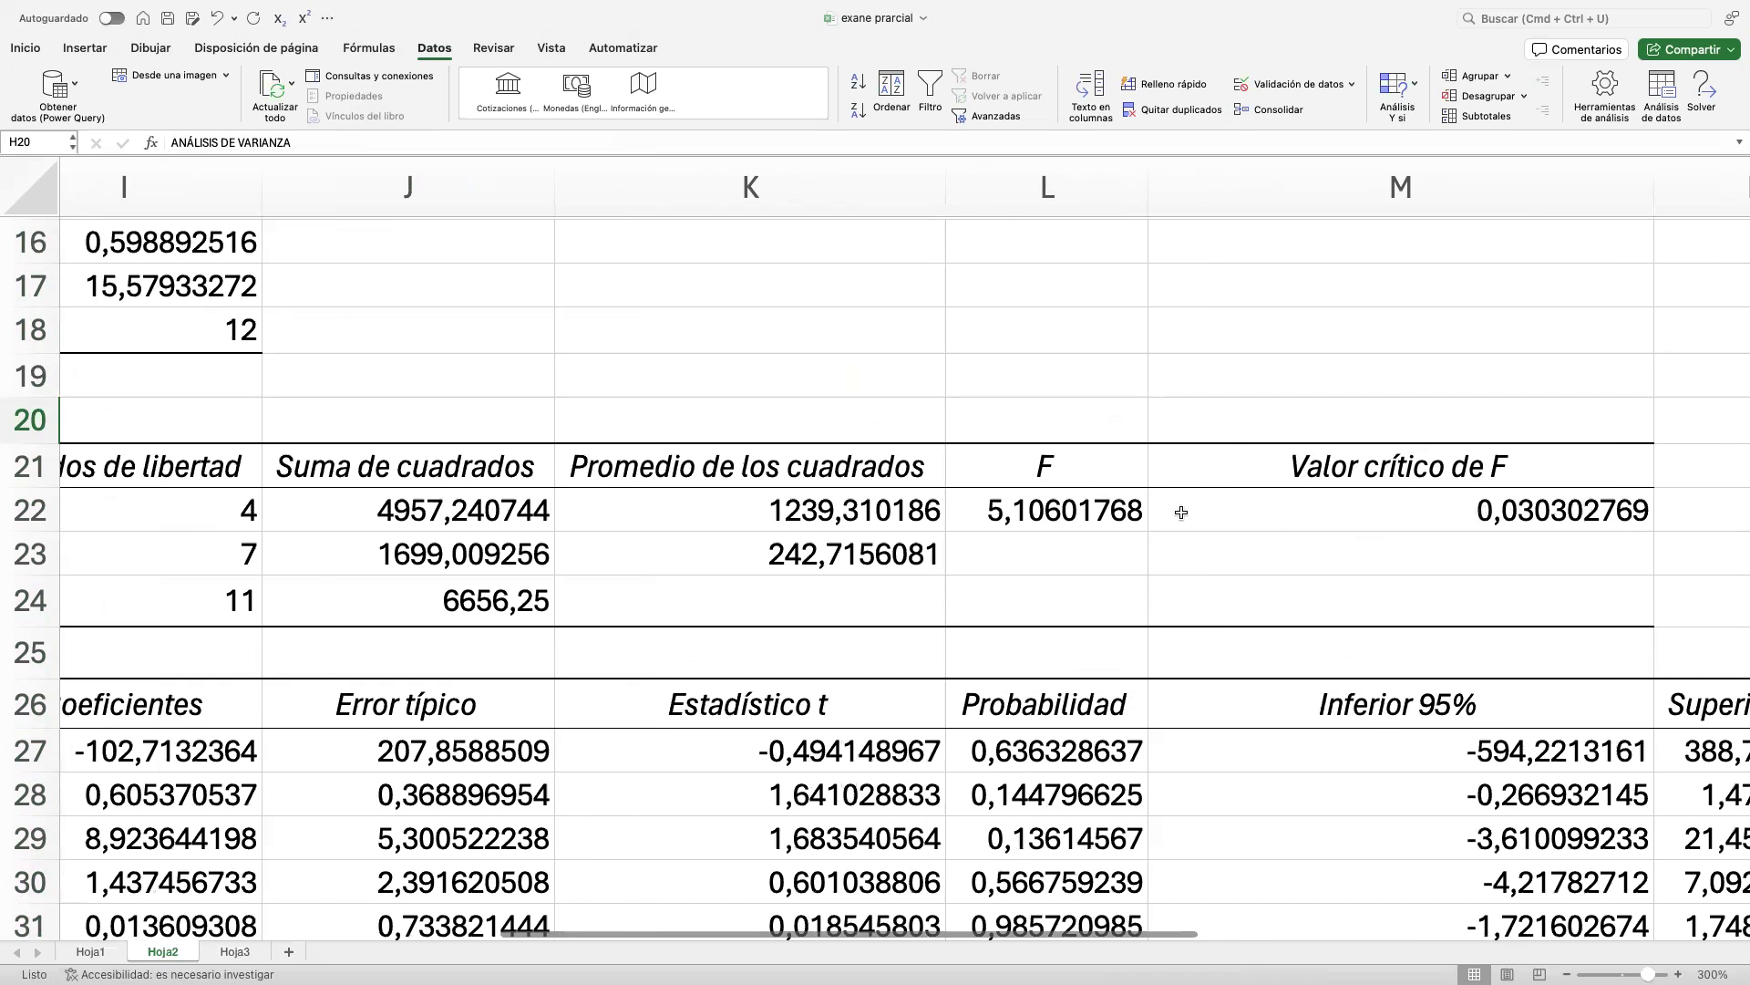
{"action": "scroll", "coordinate": [1134, 509], "scroll_direction": "left", "scroll_amount": 5}
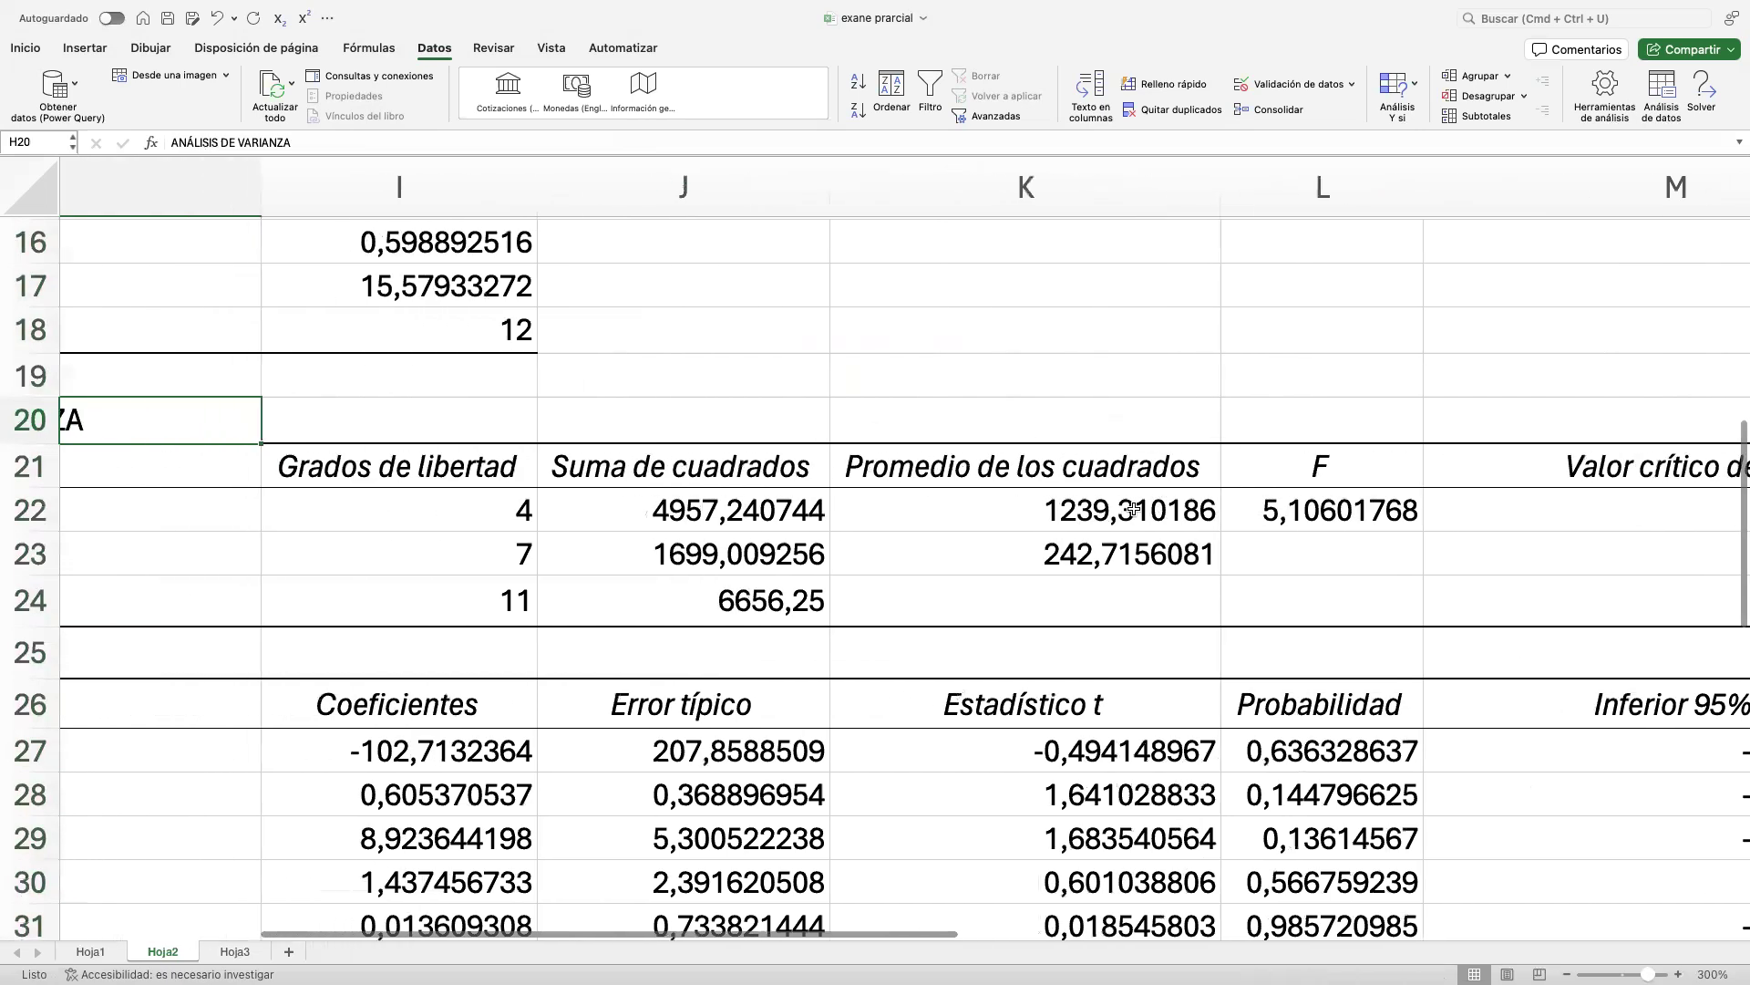
{"action": "scroll", "coordinate": [1134, 509], "scroll_direction": "left", "scroll_amount": 2}
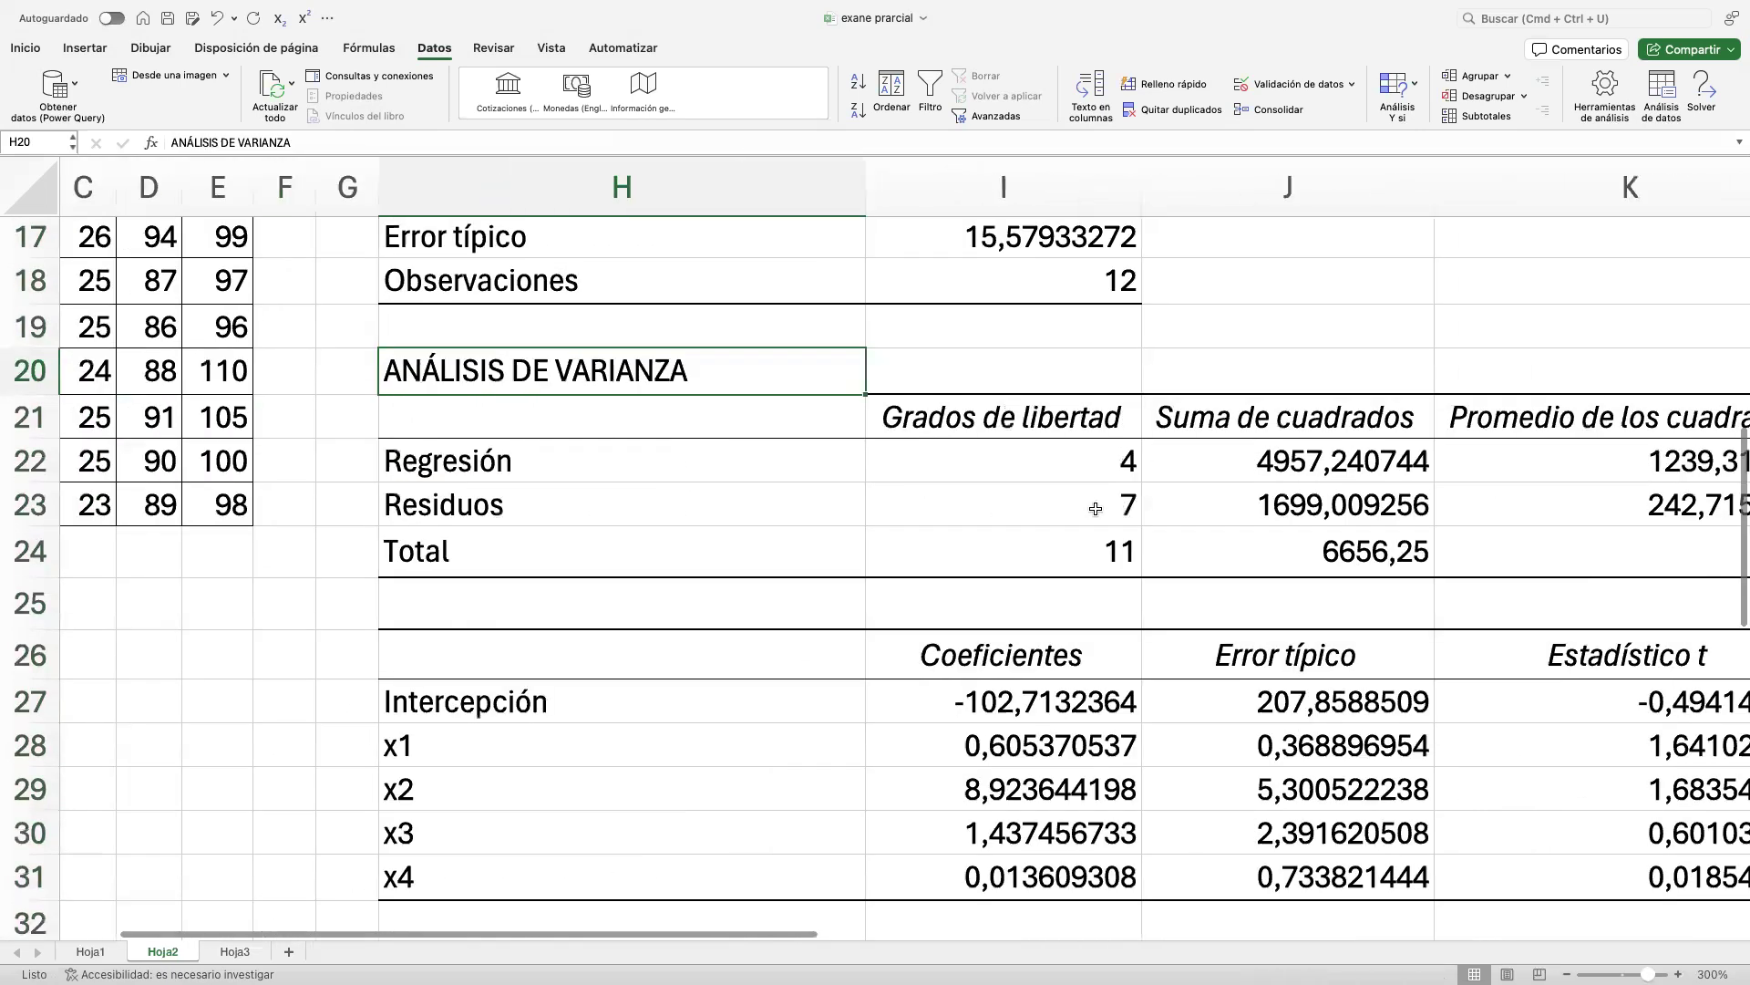
Examine the model equation in J3 alongside the Caso 2 statement and the regression output.
{"action": "scroll", "coordinate": [1098, 508], "scroll_direction": "down", "scroll_amount": 5}
{"action": "scroll", "coordinate": [1065, 503], "scroll_direction": "up", "scroll_amount": 5}
{"action": "scroll", "coordinate": [1037, 503], "scroll_direction": "right", "scroll_amount": 4}
{"action": "scroll", "coordinate": [1037, 503], "scroll_direction": "up", "scroll_amount": 2}
{"action": "scroll", "coordinate": [1038, 504], "scroll_direction": "up", "scroll_amount": 10}
{"action": "scroll", "coordinate": [1038, 503], "scroll_direction": "right", "scroll_amount": 2}
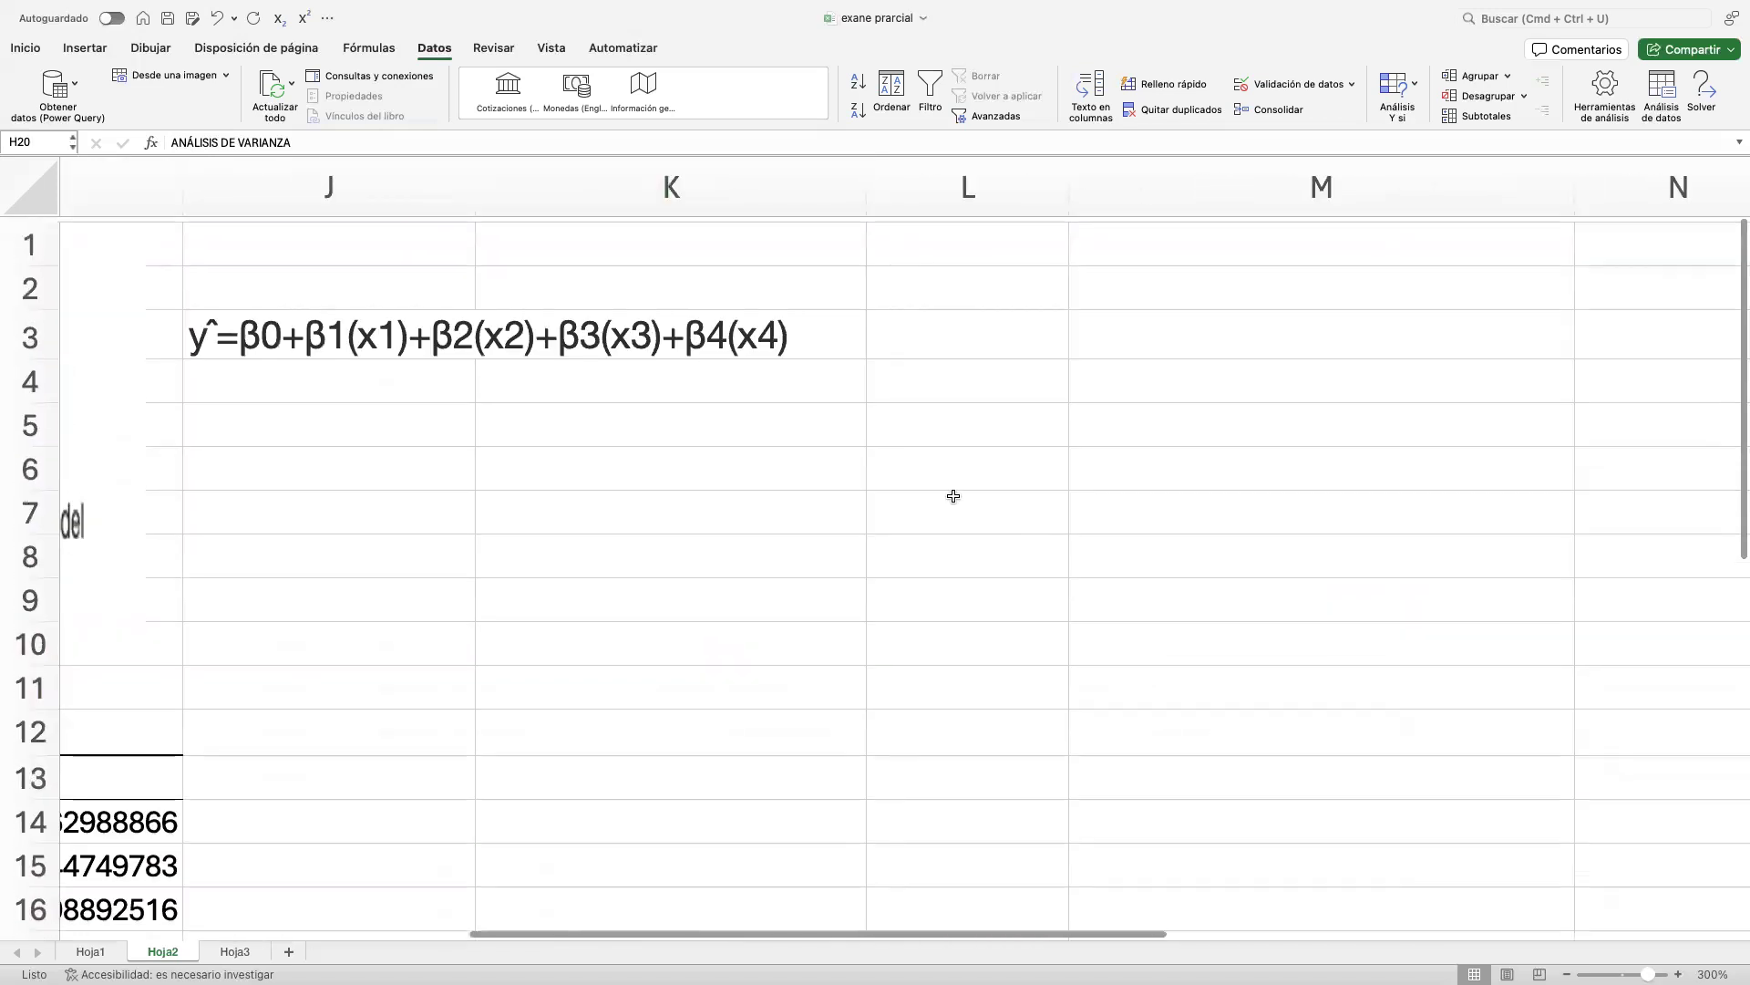
{"action": "left_click", "coordinate": [586, 337]}
{"action": "left_click", "coordinate": [295, 291]}
{"action": "scroll", "coordinate": [328, 301], "scroll_direction": "down", "scroll_amount": 5}
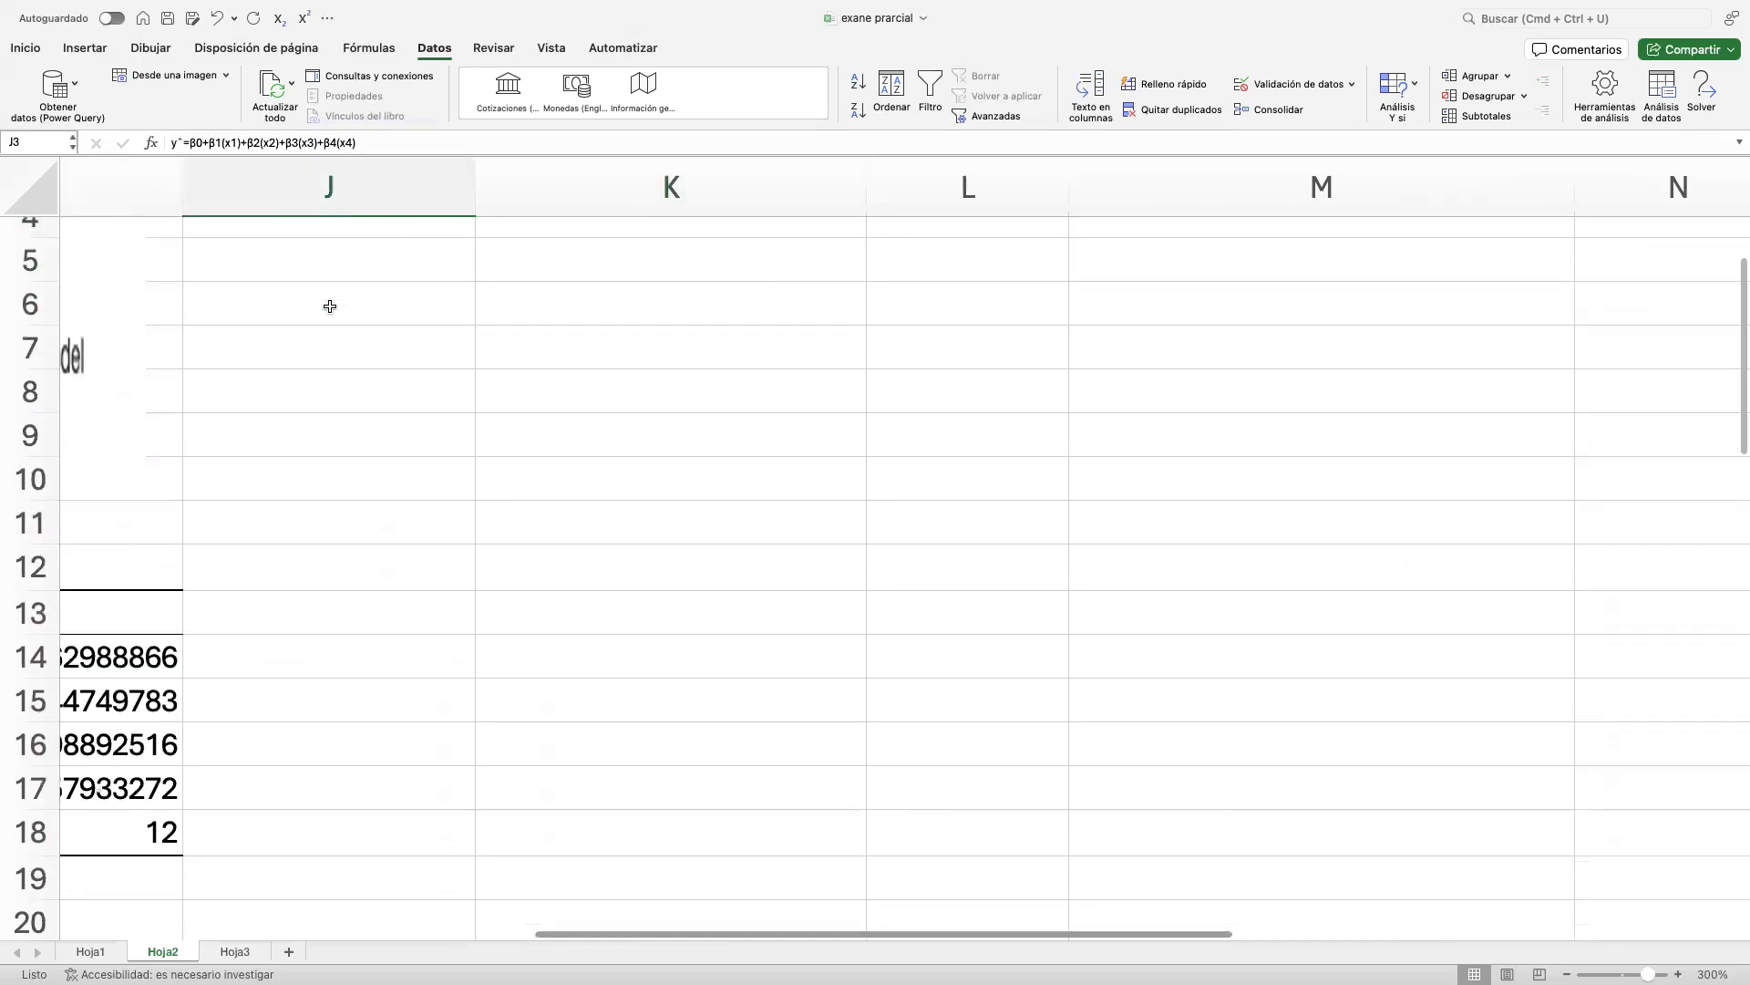
{"action": "scroll", "coordinate": [328, 301], "scroll_direction": "up", "scroll_amount": 5}
{"action": "scroll", "coordinate": [328, 315], "scroll_direction": "left", "scroll_amount": 10}
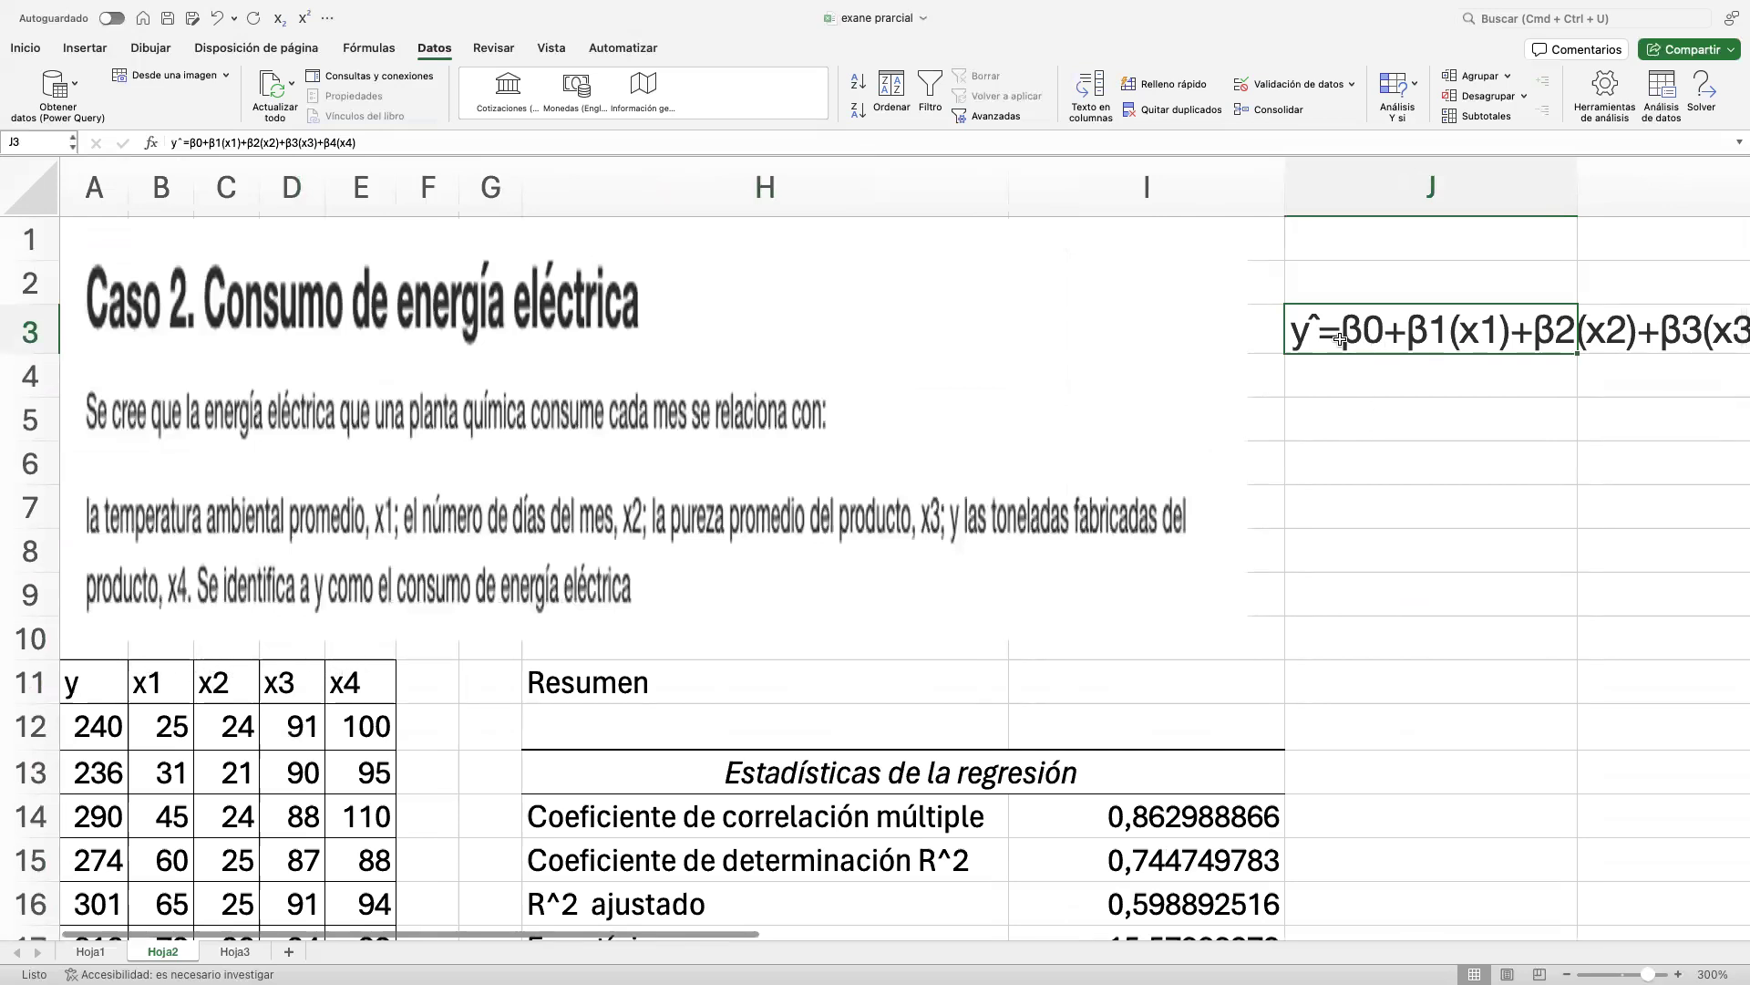
Copy the Intercepción and x1 to x4 coefficients from I27:I31 into J4:J8, directly below the model equation.
{"action": "scroll", "coordinate": [1326, 344], "scroll_direction": "down", "scroll_amount": 10}
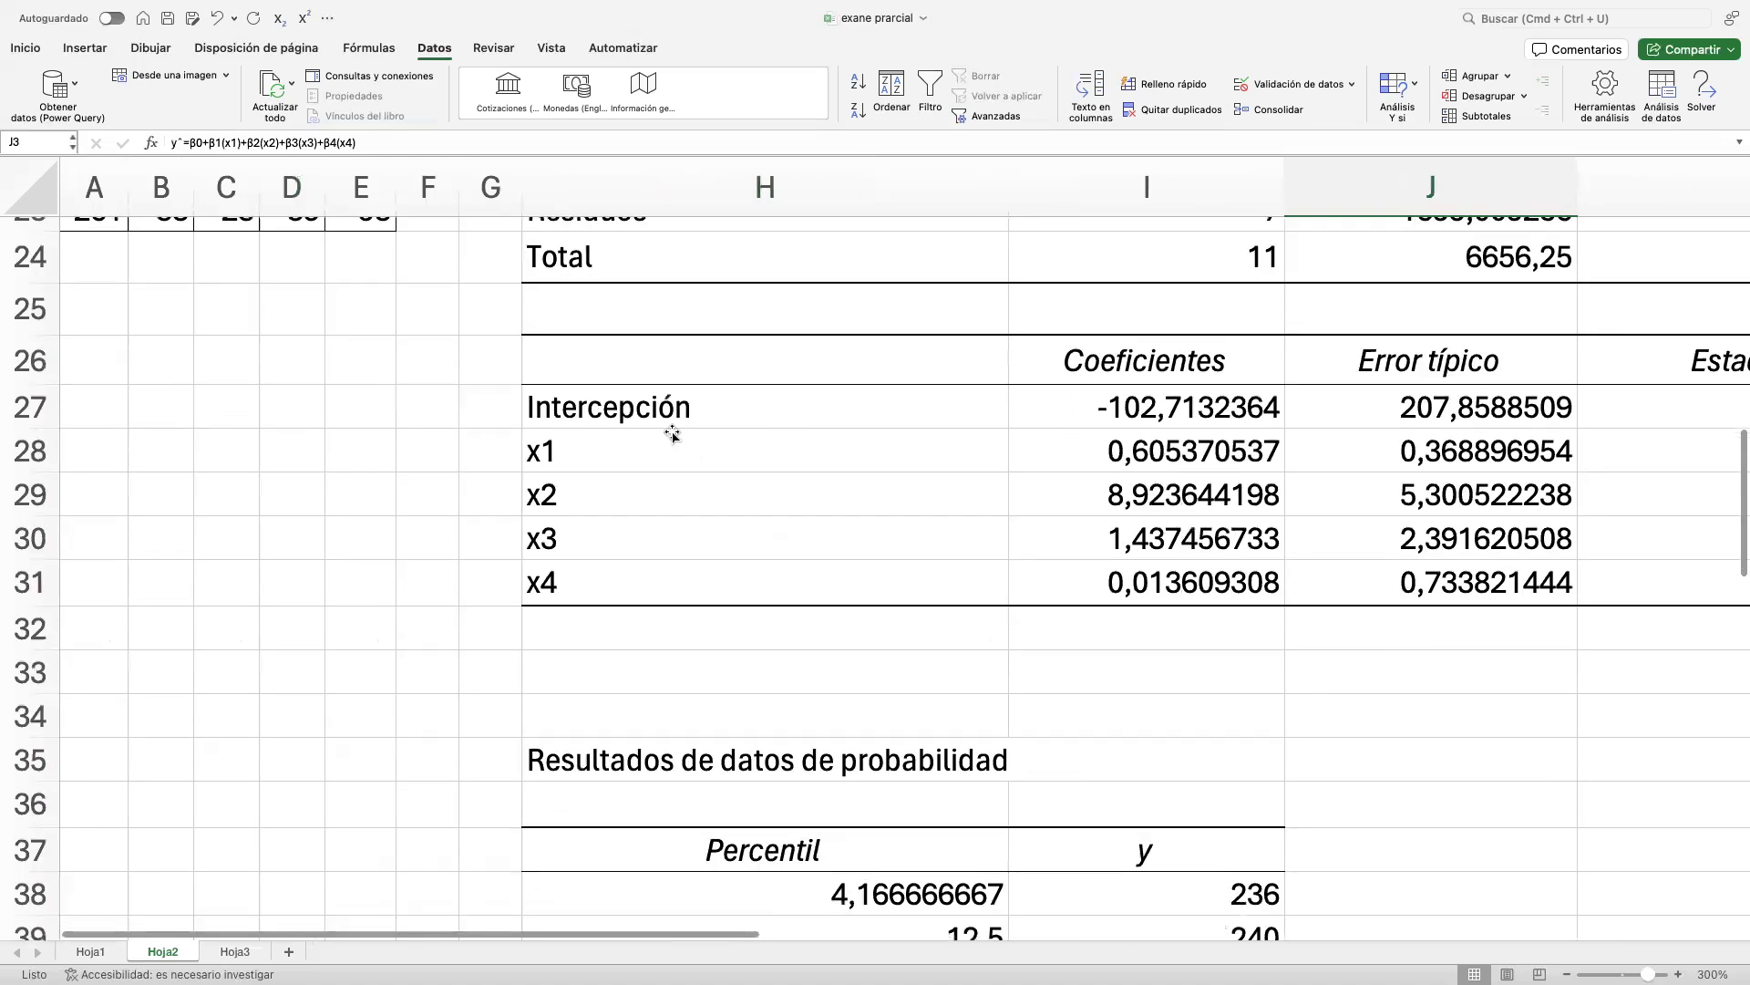
{"action": "left_click", "coordinate": [567, 415]}
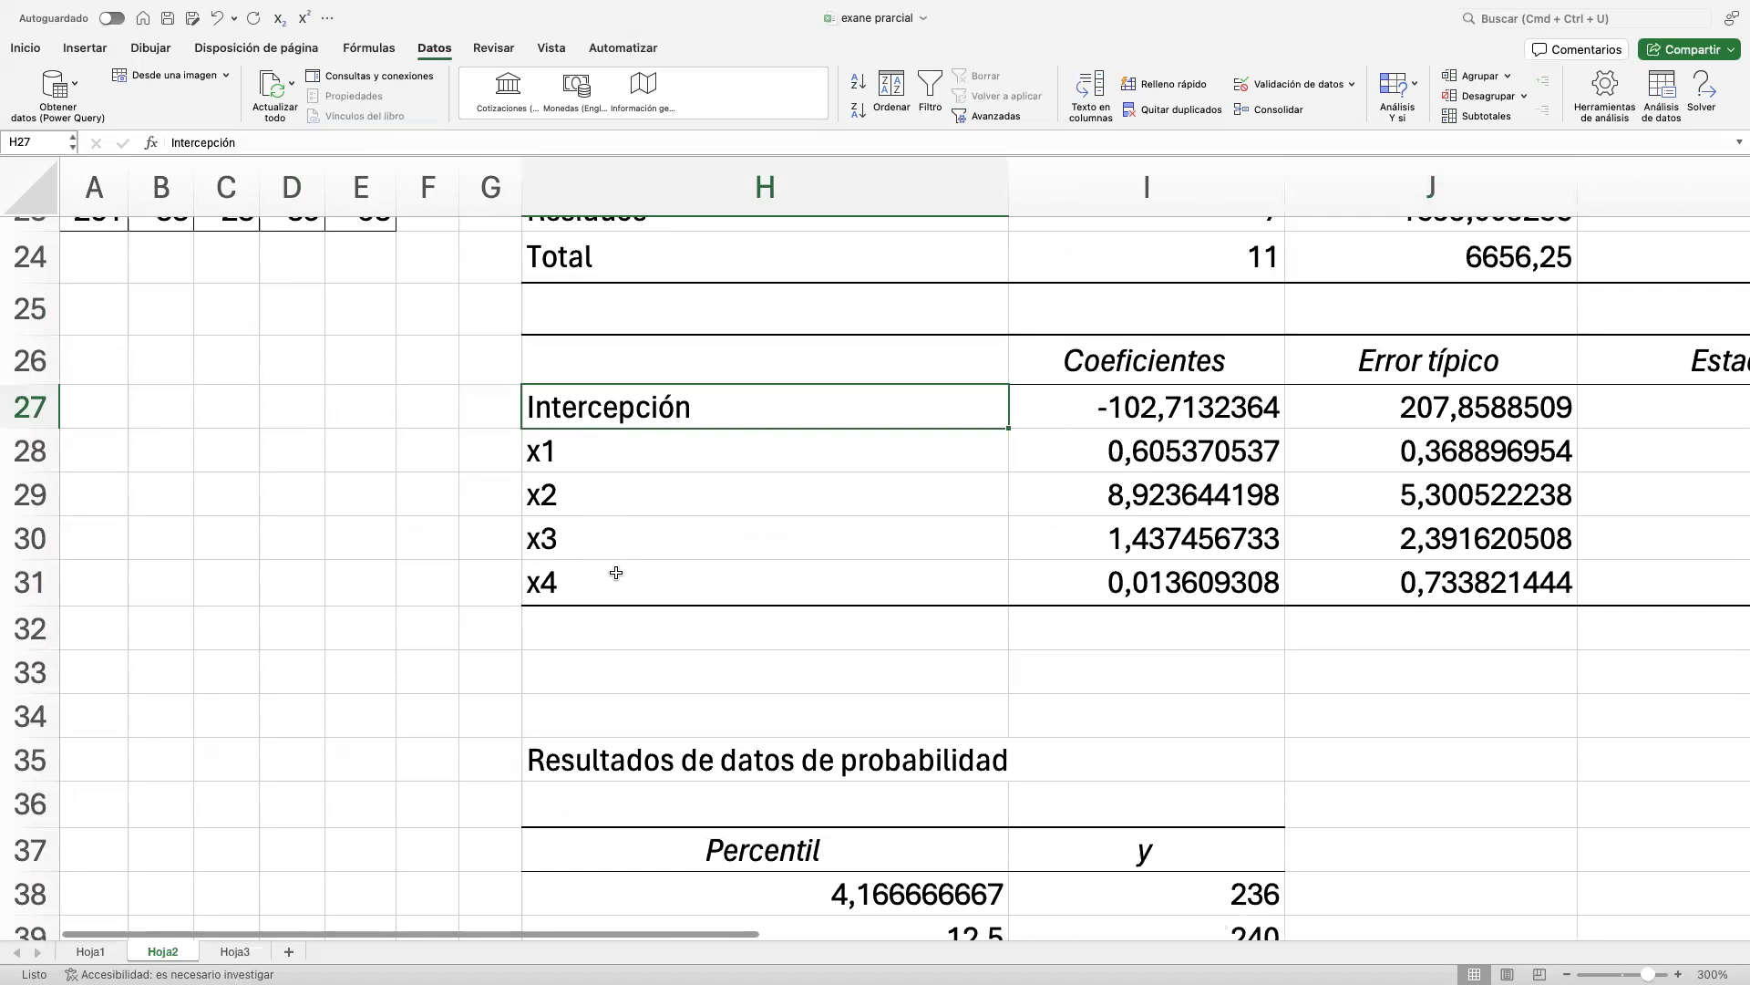
{"action": "scroll", "coordinate": [620, 573], "scroll_direction": "right", "scroll_amount": 2}
{"action": "scroll", "coordinate": [620, 572], "scroll_direction": "up", "scroll_amount": 1}
{"action": "scroll", "coordinate": [899, 477], "scroll_direction": "right", "scroll_amount": 3}
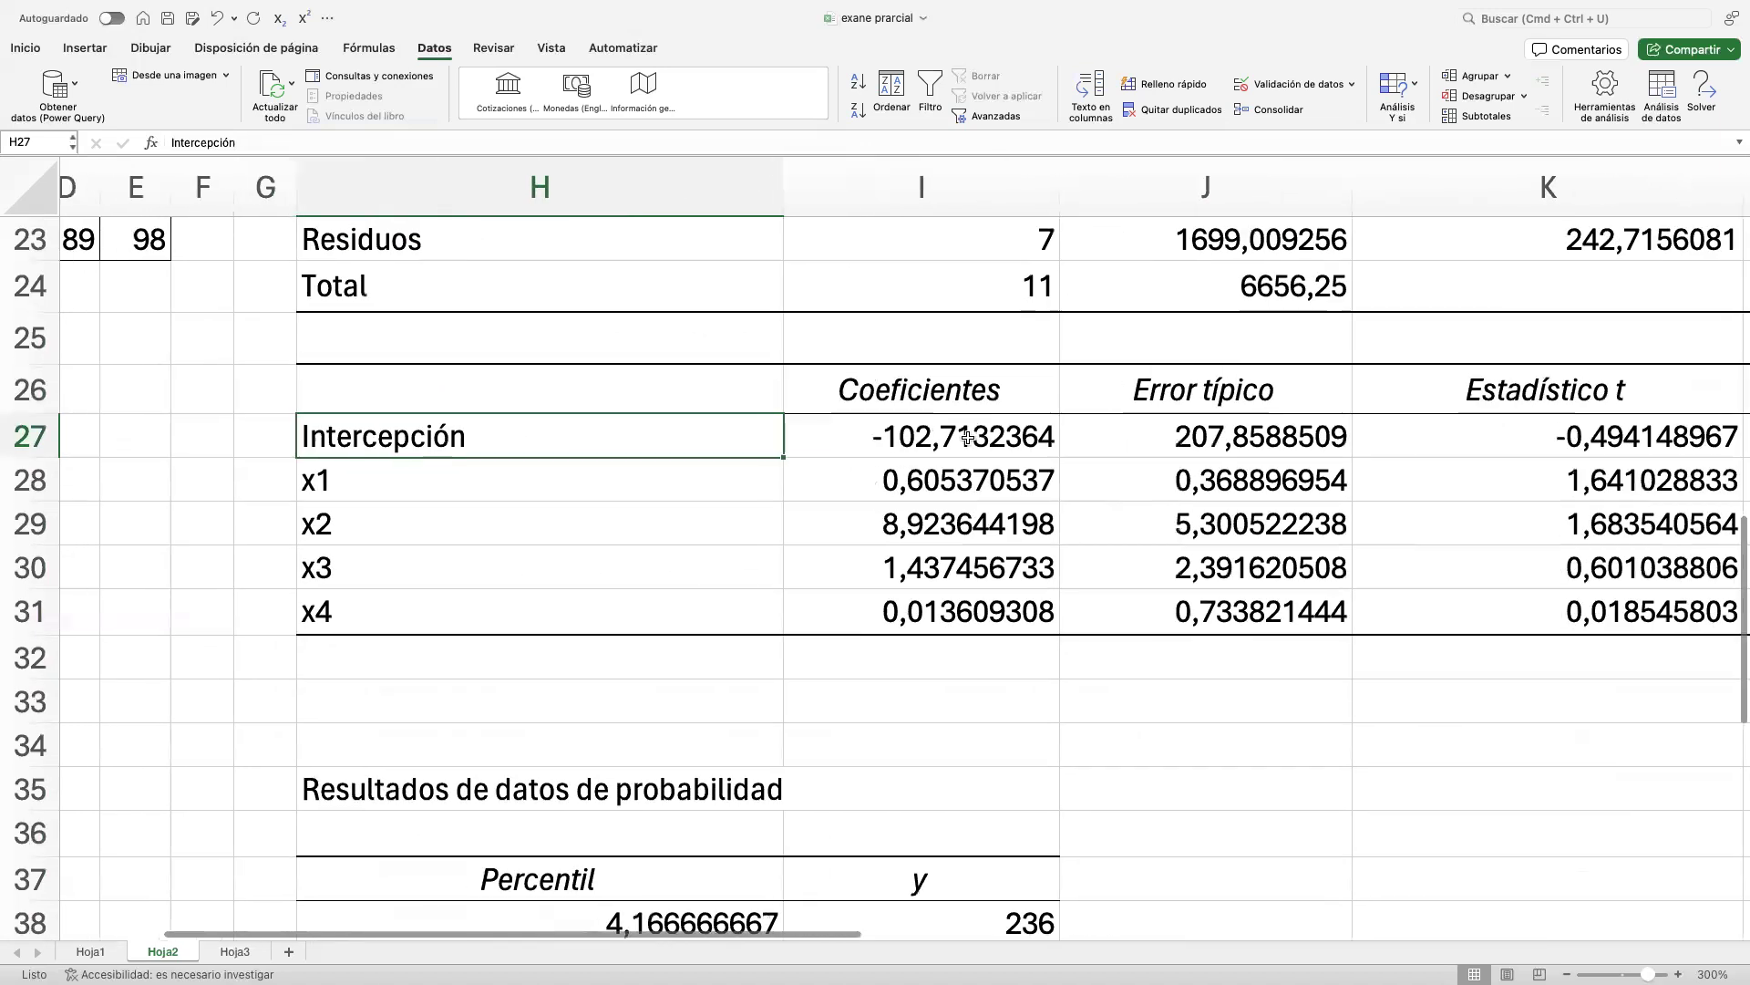
{"action": "scroll", "coordinate": [937, 402], "scroll_direction": "up", "scroll_amount": 1}
{"action": "scroll", "coordinate": [937, 402], "scroll_direction": "down", "scroll_amount": 1}
{"action": "left_click_drag", "start_coordinate": [912, 398], "coordinate": [962, 551]}
{"action": "key", "text": "super+c"}
{"action": "scroll", "coordinate": [984, 524], "scroll_direction": "up", "scroll_amount": 7}
{"action": "scroll", "coordinate": [971, 520], "scroll_direction": "right", "scroll_amount": 3}
{"action": "scroll", "coordinate": [957, 513], "scroll_direction": "up", "scroll_amount": 8}
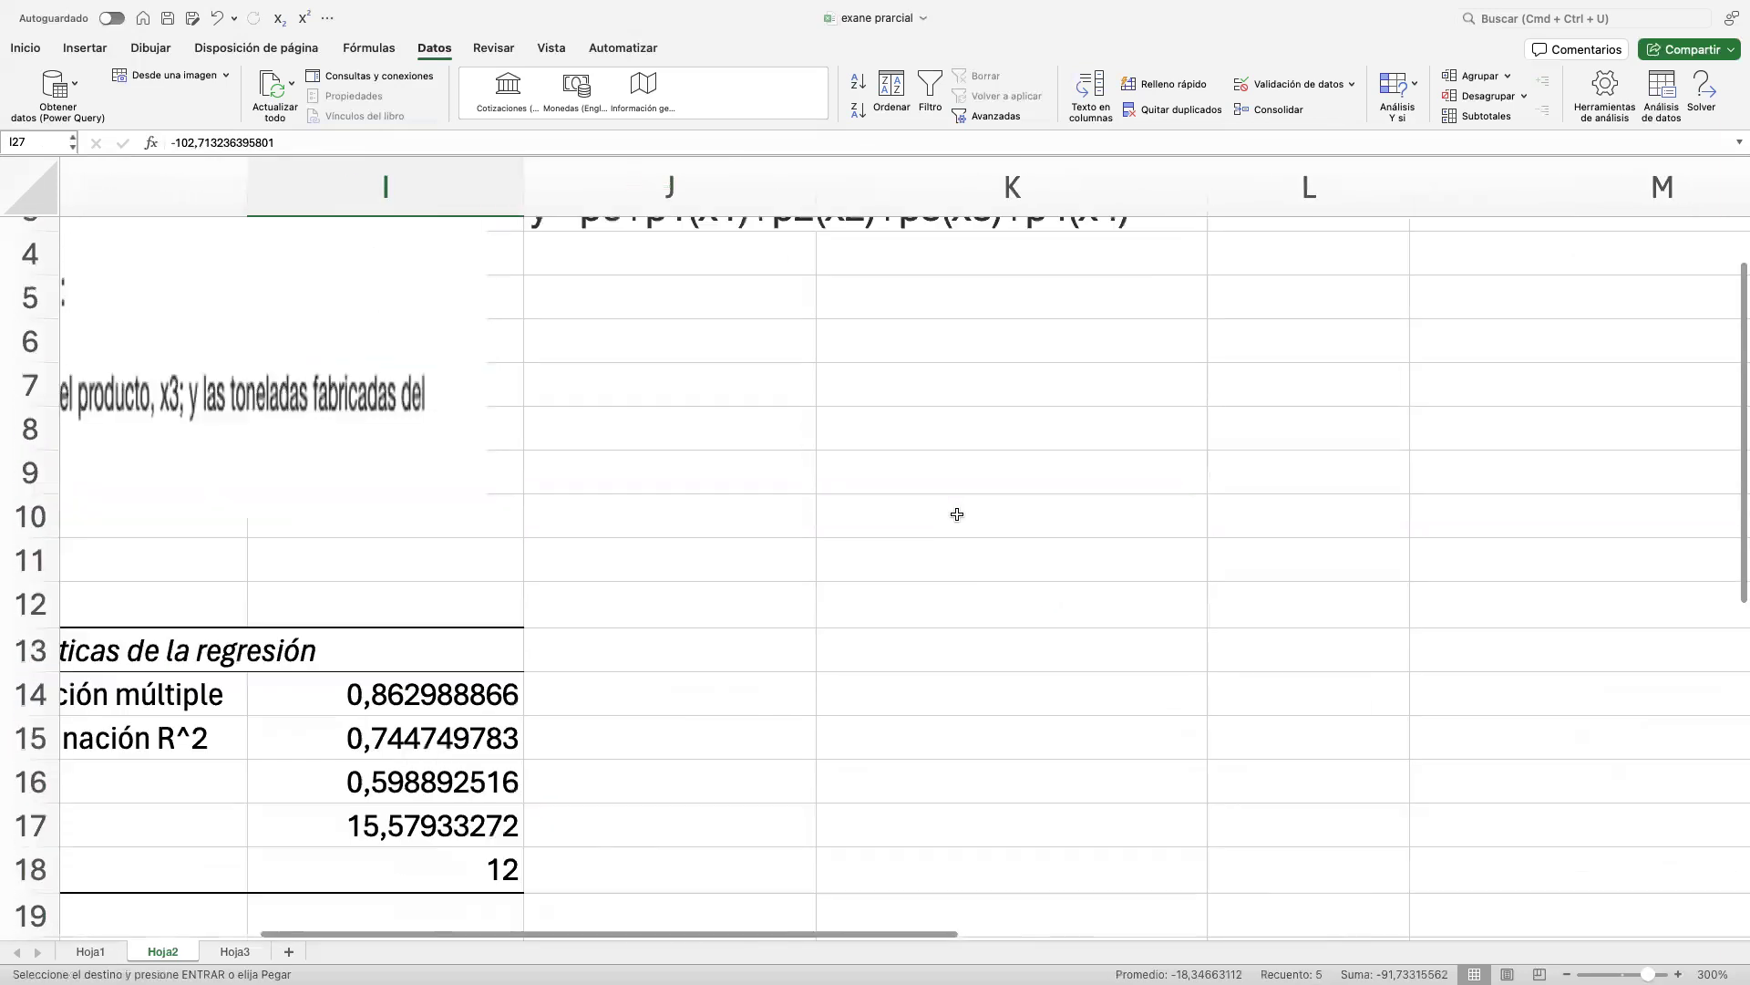
{"action": "left_click", "coordinate": [633, 373]}
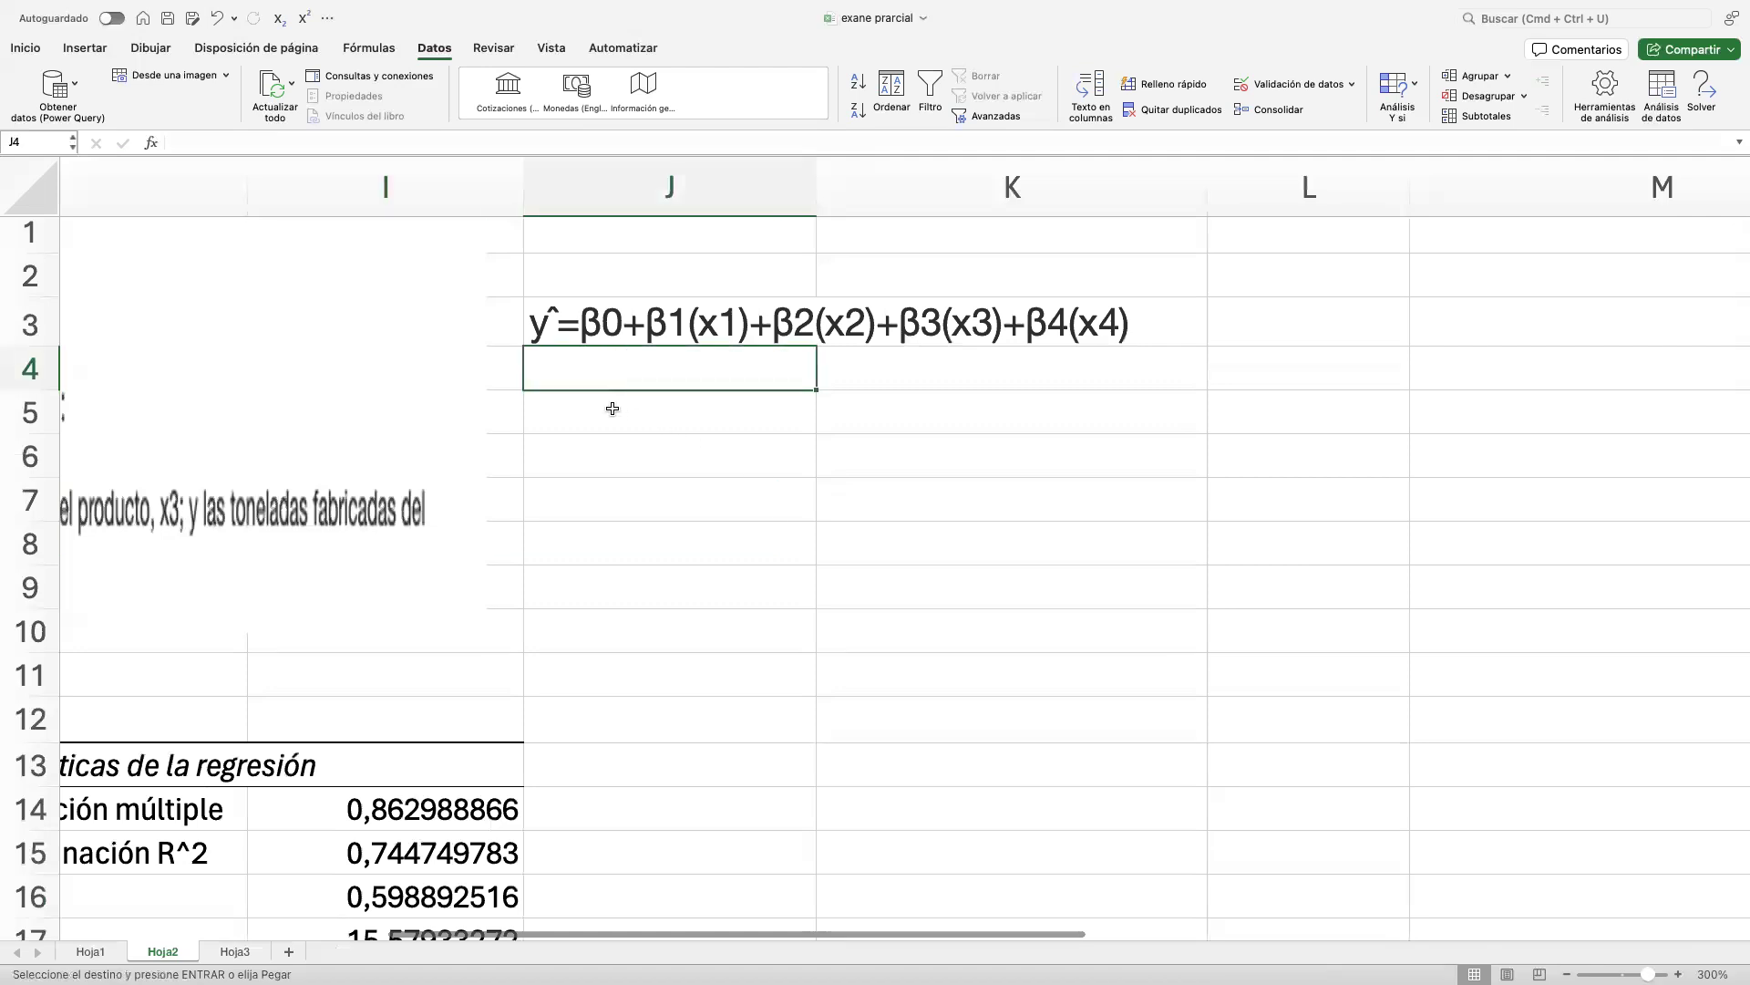
{"action": "key", "text": "super+v"}
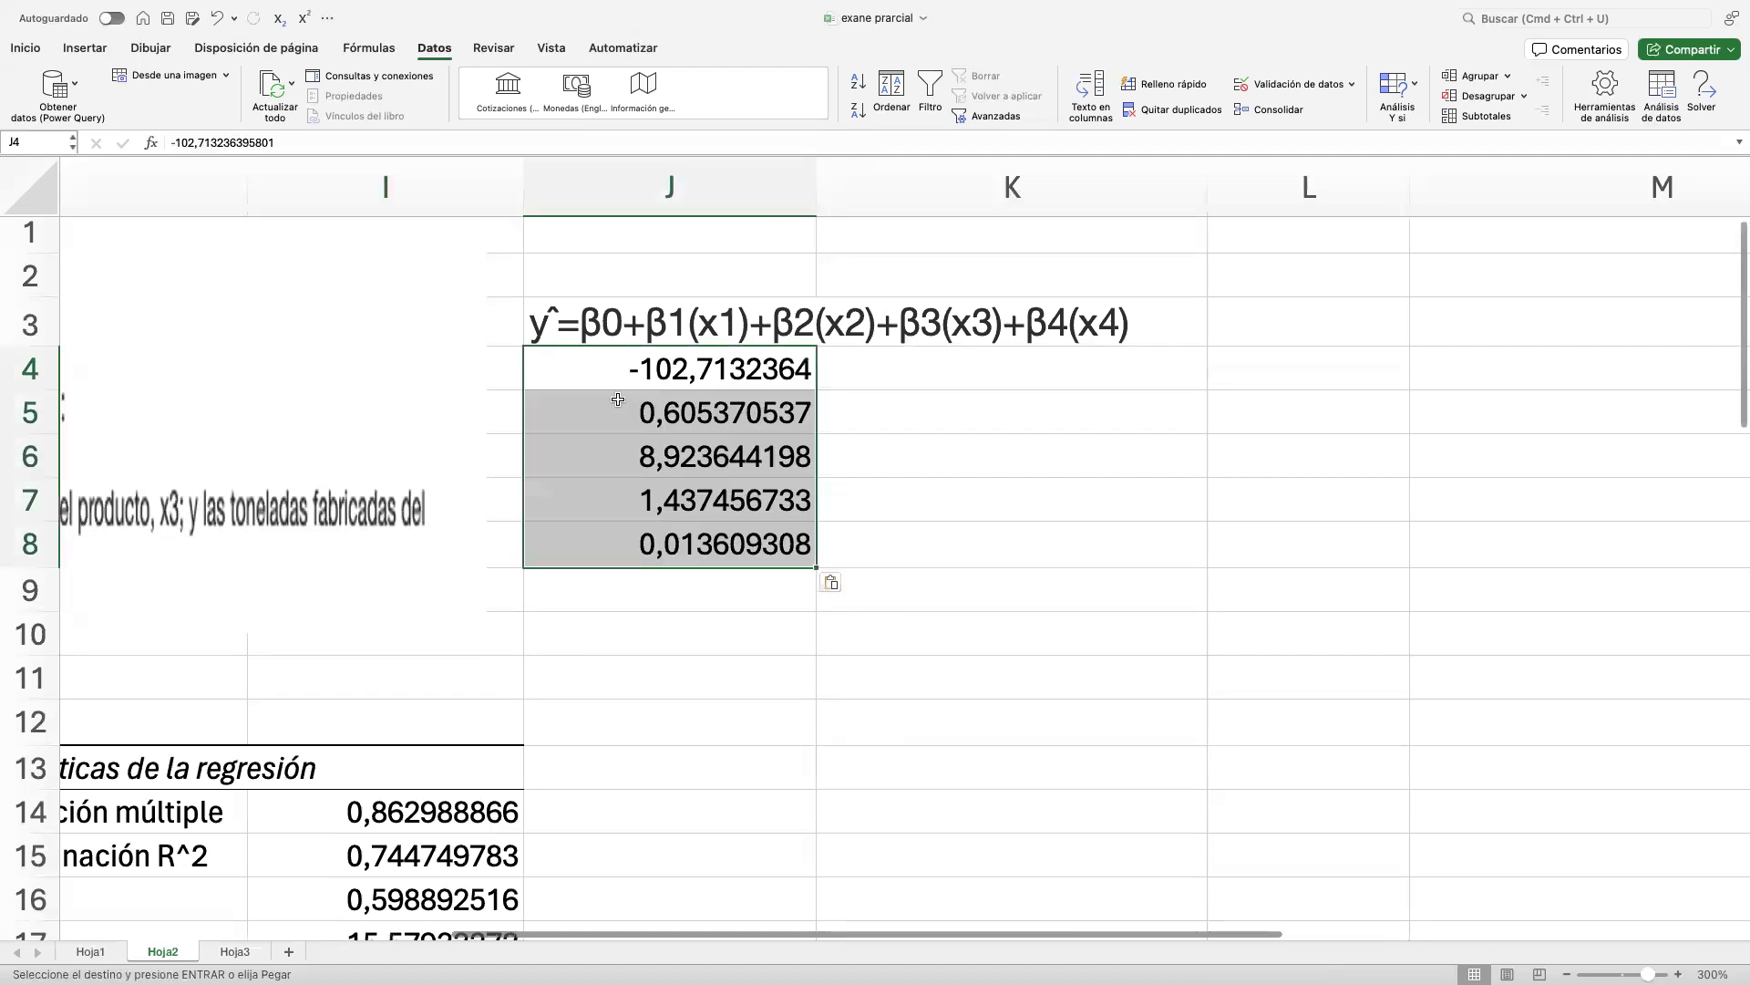
Replace β0 with -102 in the model equation in J3.
{"action": "double_click", "coordinate": [634, 327]}
{"action": "key", "text": "BackSpace"}
{"action": "key", "text": "BackSpace"}
{"action": "type", "text": "-10"}
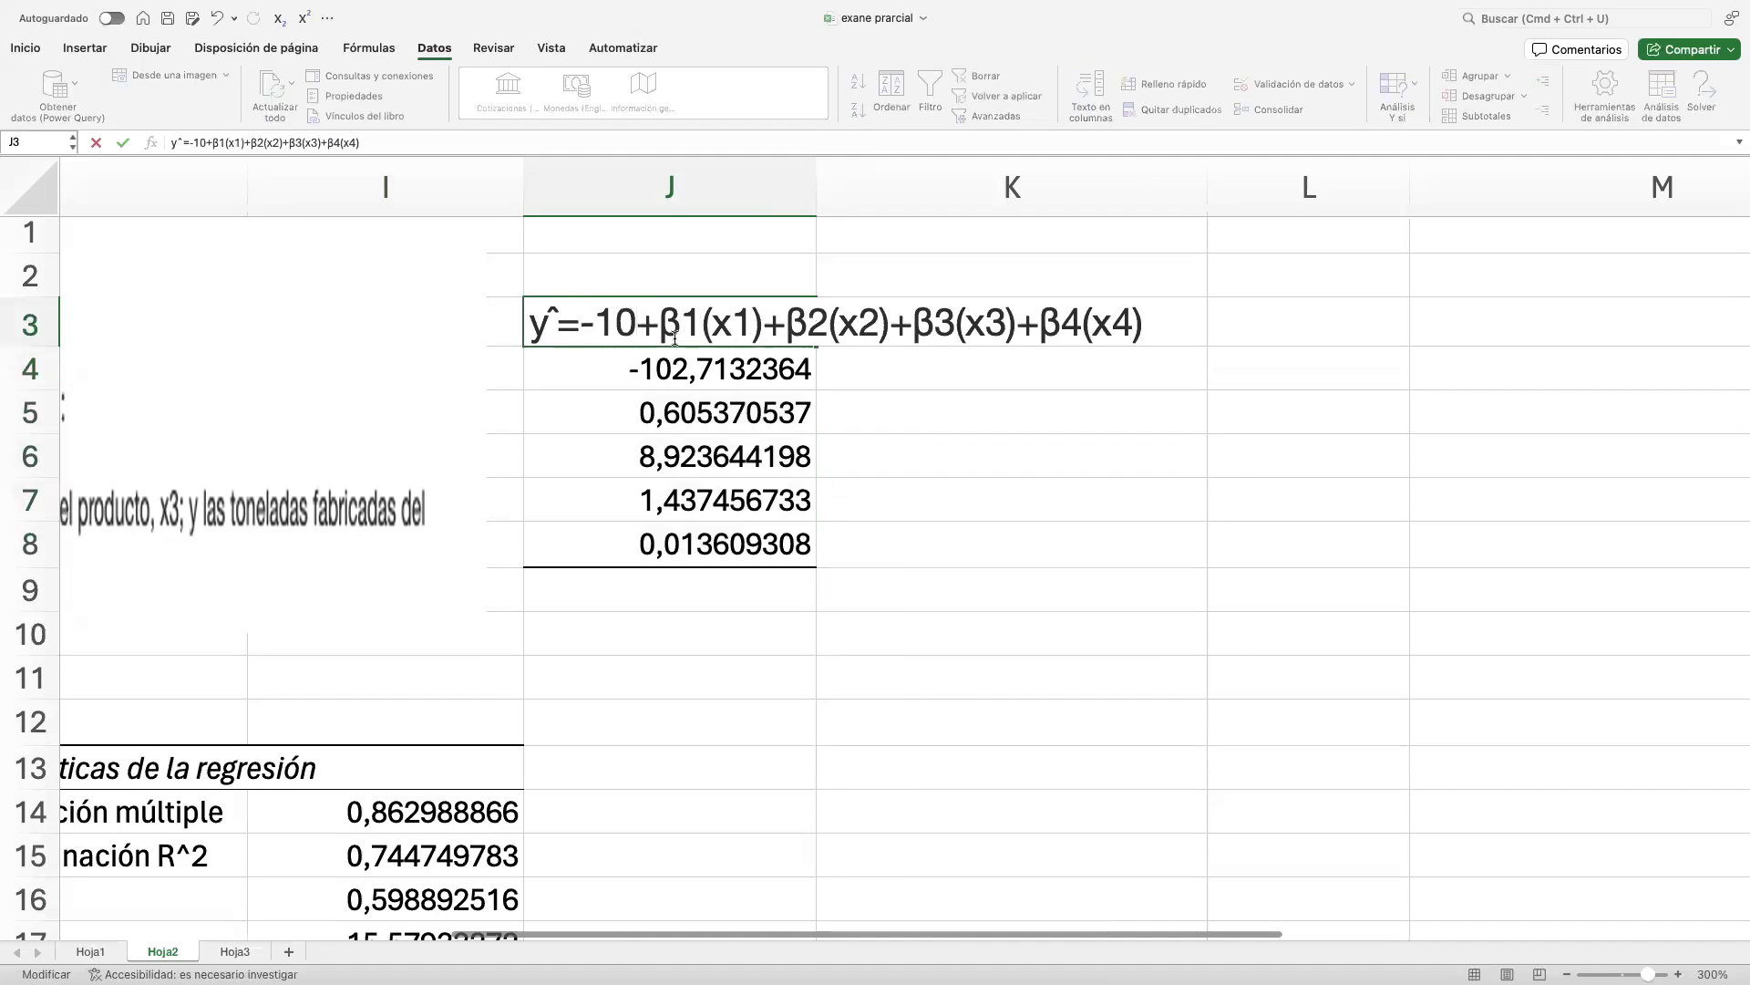
{"action": "type", "text": "2"}
Check the Caso 2 statement, data table and regression output against the equation being edited.
{"action": "scroll", "coordinate": [328, 446], "scroll_direction": "left", "scroll_amount": 5}
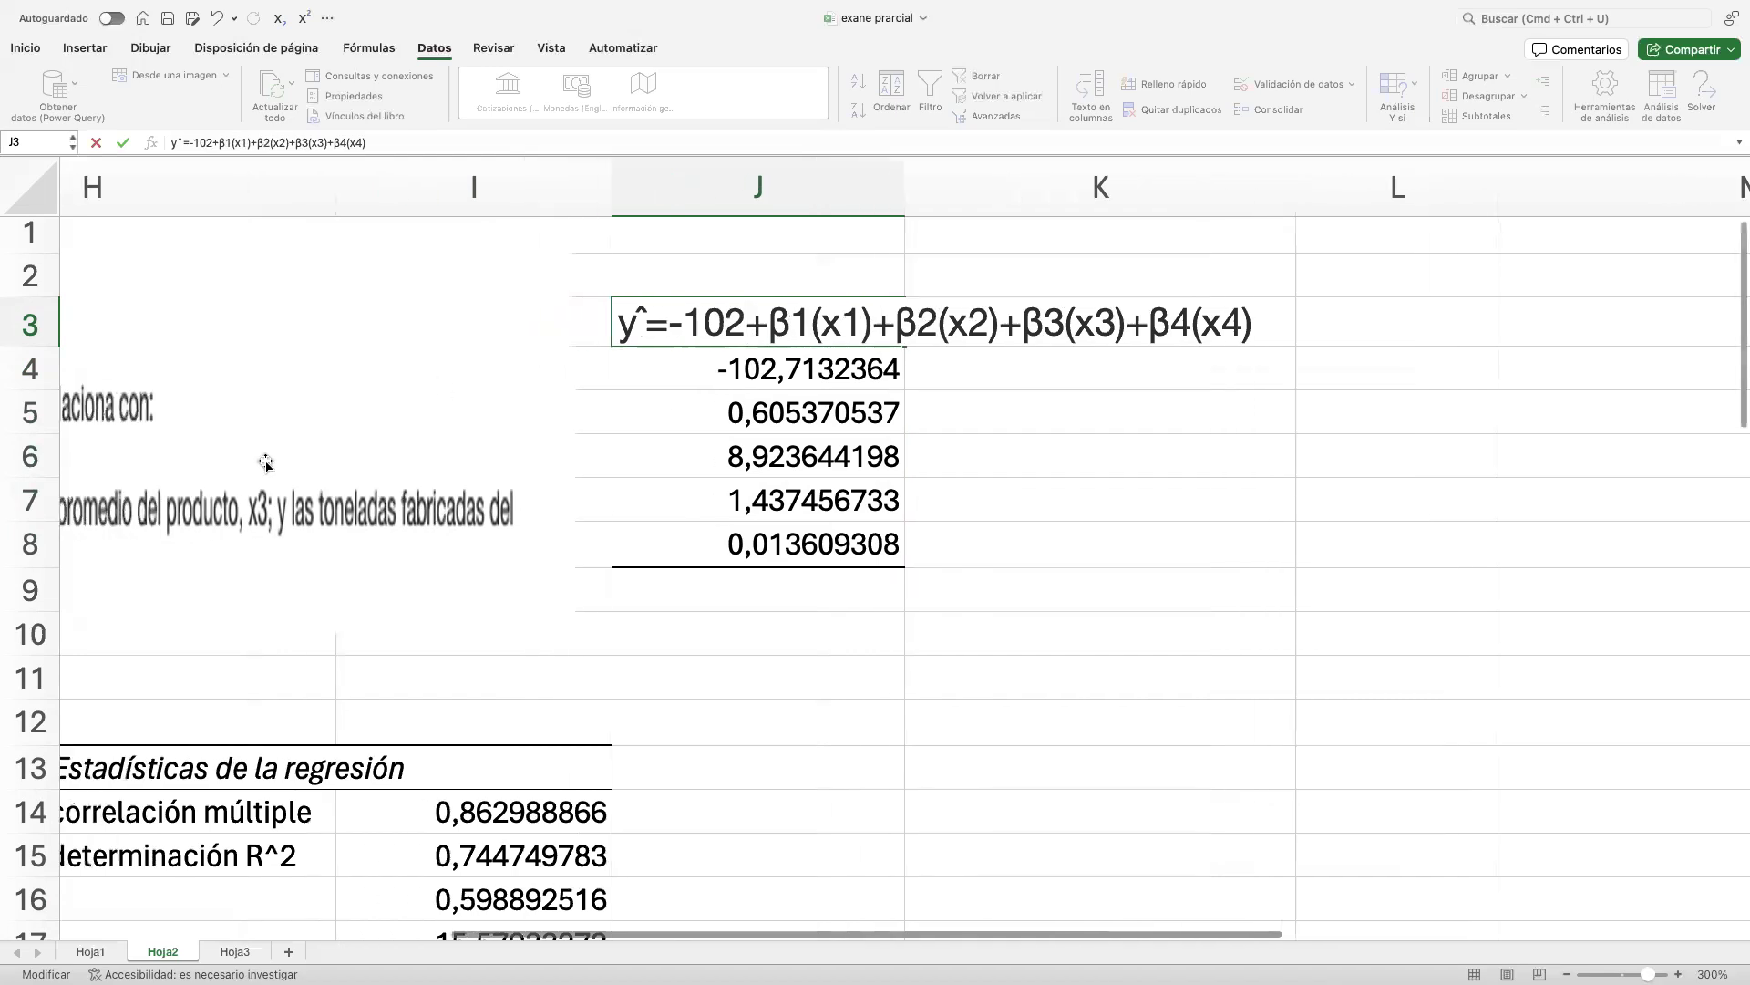
{"action": "scroll", "coordinate": [144, 461], "scroll_direction": "down", "scroll_amount": 5}
{"action": "scroll", "coordinate": [144, 462], "scroll_direction": "left", "scroll_amount": 4}
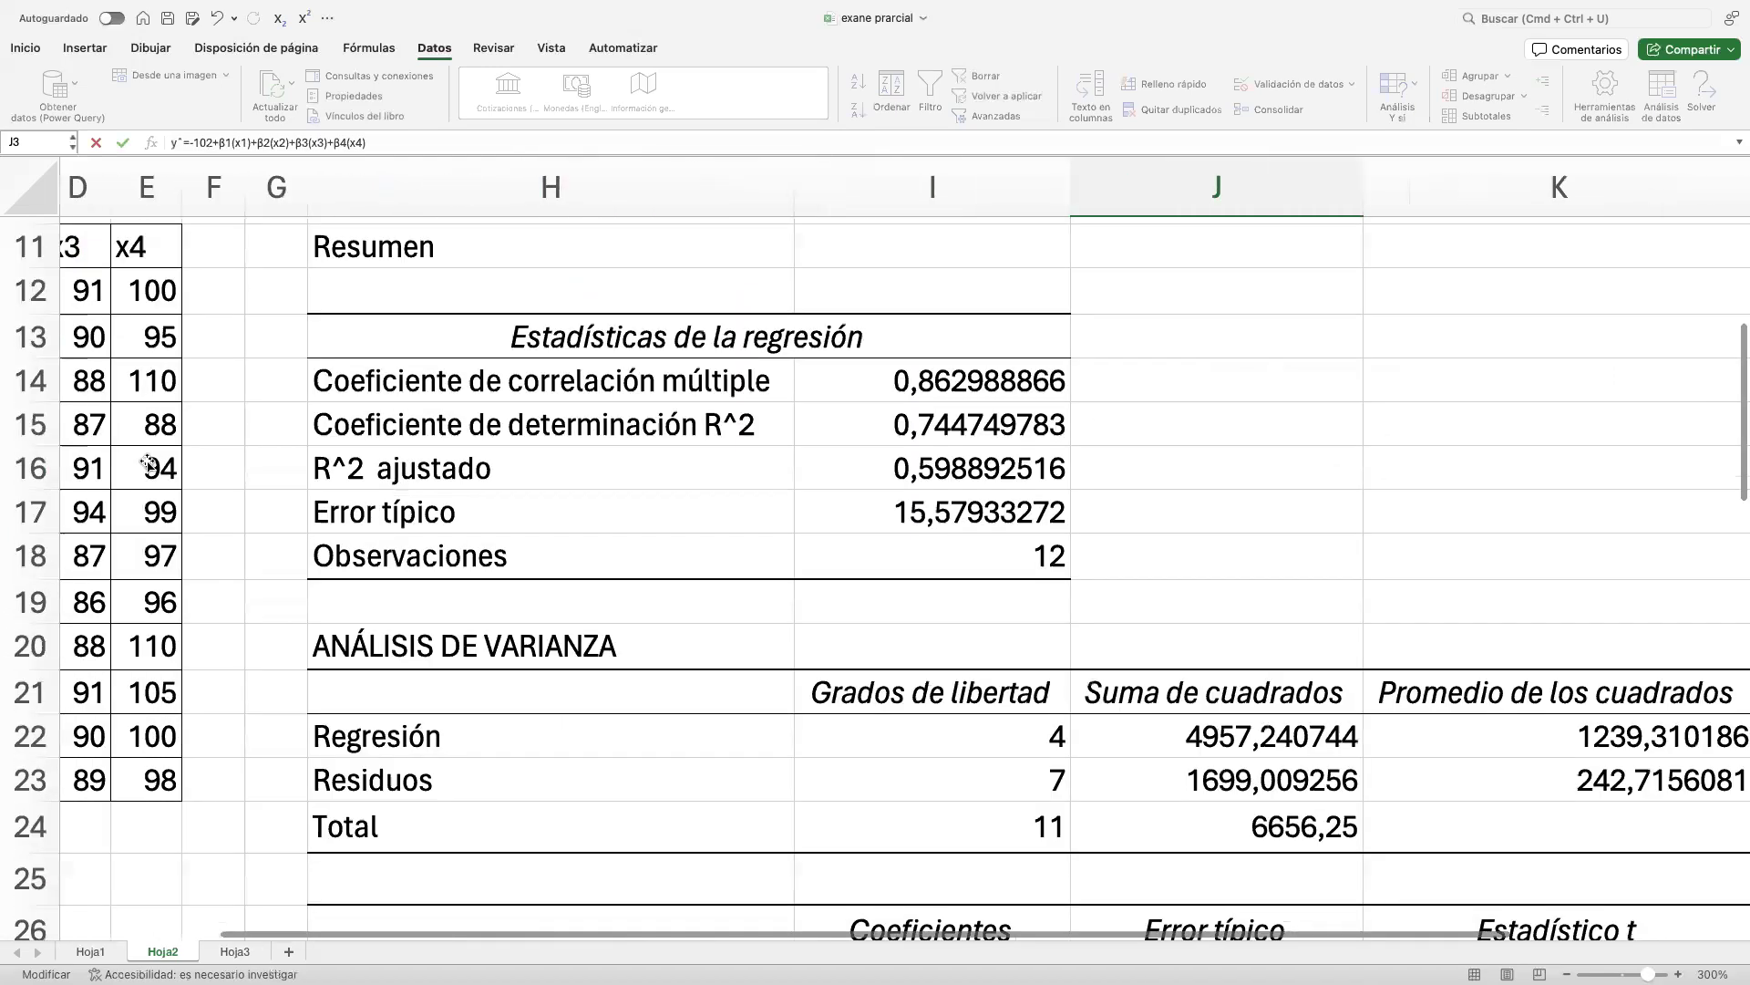
{"action": "scroll", "coordinate": [129, 453], "scroll_direction": "up", "scroll_amount": 2}
{"action": "scroll", "coordinate": [130, 453], "scroll_direction": "left", "scroll_amount": 1}
{"action": "scroll", "coordinate": [122, 453], "scroll_direction": "down", "scroll_amount": 5}
{"action": "scroll", "coordinate": [123, 453], "scroll_direction": "up", "scroll_amount": 1}
{"action": "scroll", "coordinate": [122, 453], "scroll_direction": "right", "scroll_amount": 5}
{"action": "scroll", "coordinate": [124, 452], "scroll_direction": "up", "scroll_amount": 3}
{"action": "scroll", "coordinate": [124, 452], "scroll_direction": "up", "scroll_amount": 8}
{"action": "scroll", "coordinate": [123, 452], "scroll_direction": "right", "scroll_amount": 1}
{"action": "scroll", "coordinate": [407, 500], "scroll_direction": "left", "scroll_amount": 2}
{"action": "scroll", "coordinate": [374, 464], "scroll_direction": "left", "scroll_amount": 5}
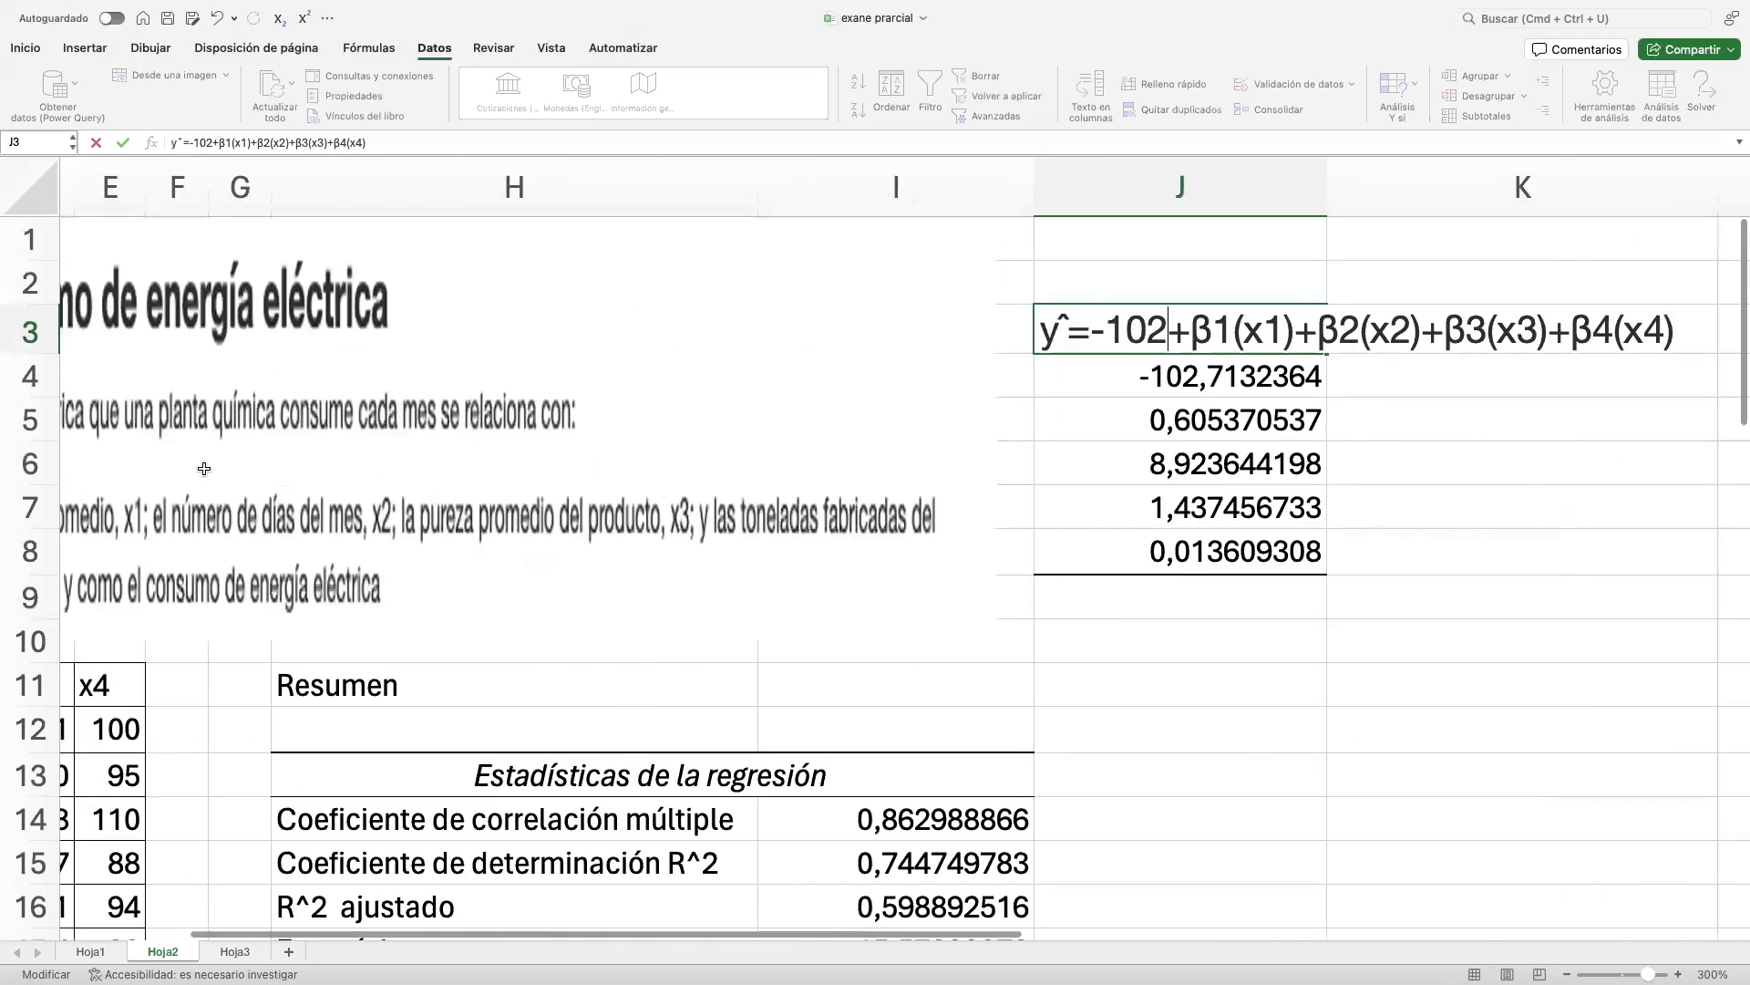
{"action": "scroll", "coordinate": [203, 469], "scroll_direction": "down", "scroll_amount": 5}
{"action": "scroll", "coordinate": [200, 469], "scroll_direction": "left", "scroll_amount": 3}
{"action": "scroll", "coordinate": [196, 468], "scroll_direction": "up", "scroll_amount": 2}
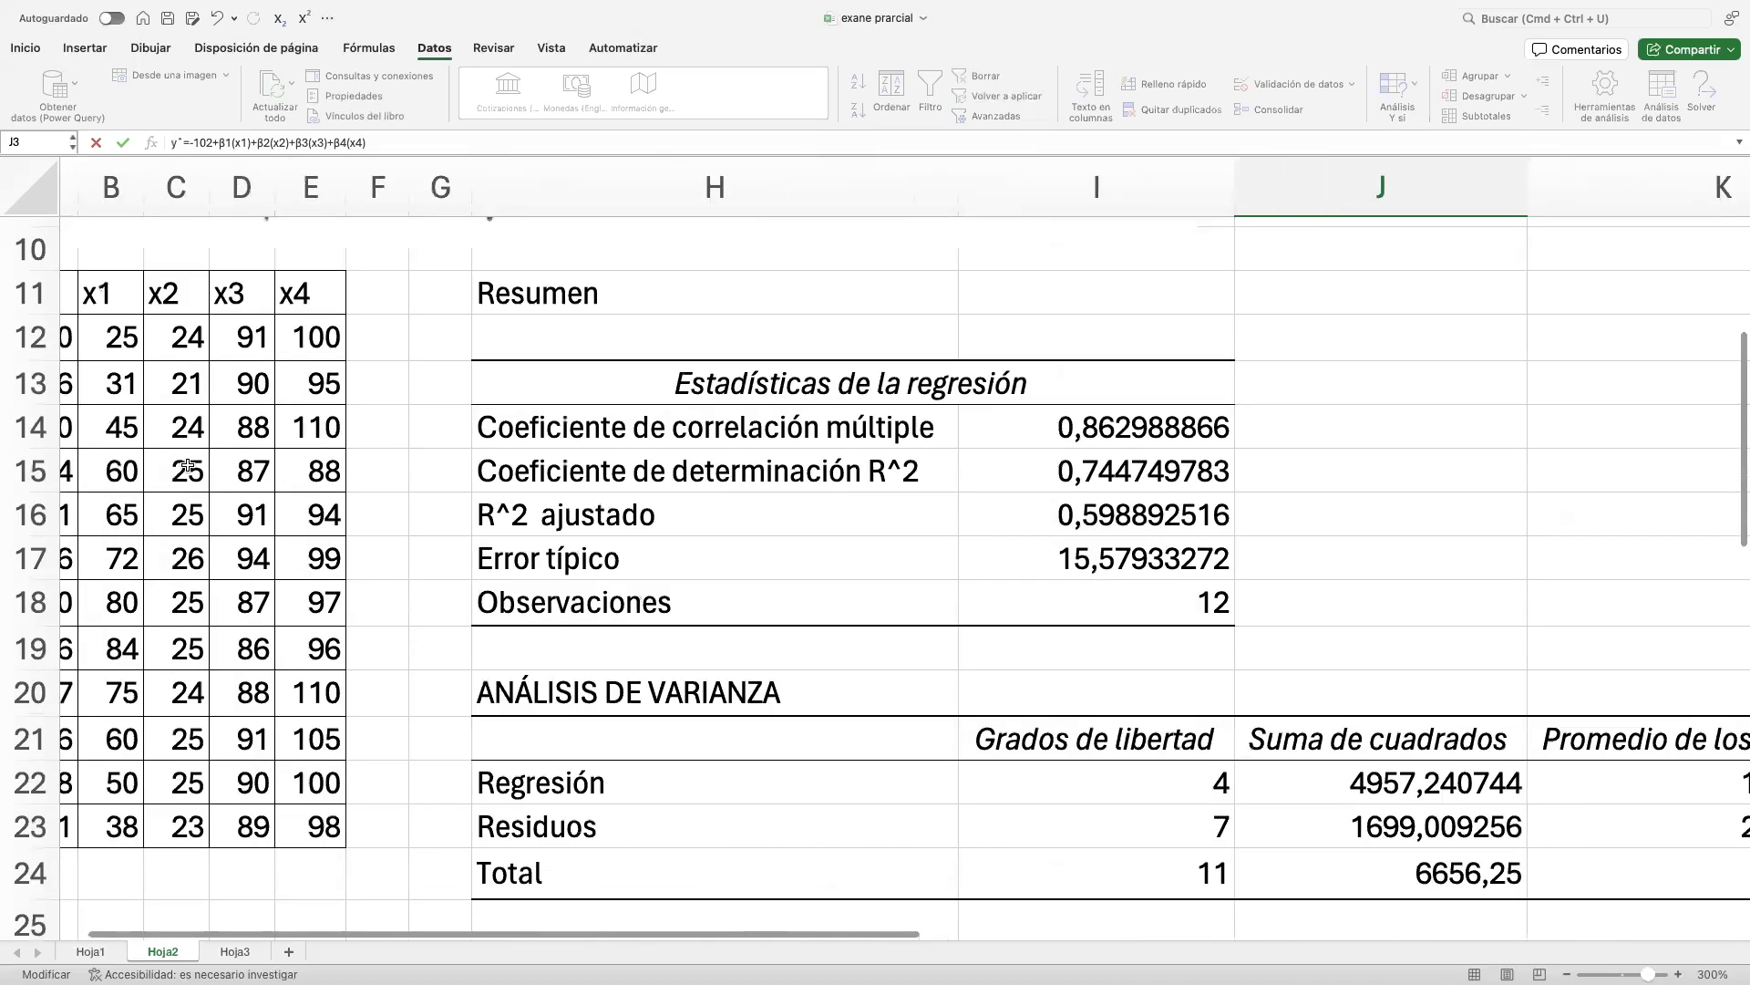
Replace β1 with 0,605 in the model equation in J3.
{"action": "scroll", "coordinate": [188, 466], "scroll_direction": "up", "scroll_amount": 1}
{"action": "scroll", "coordinate": [188, 465], "scroll_direction": "left", "scroll_amount": 1}
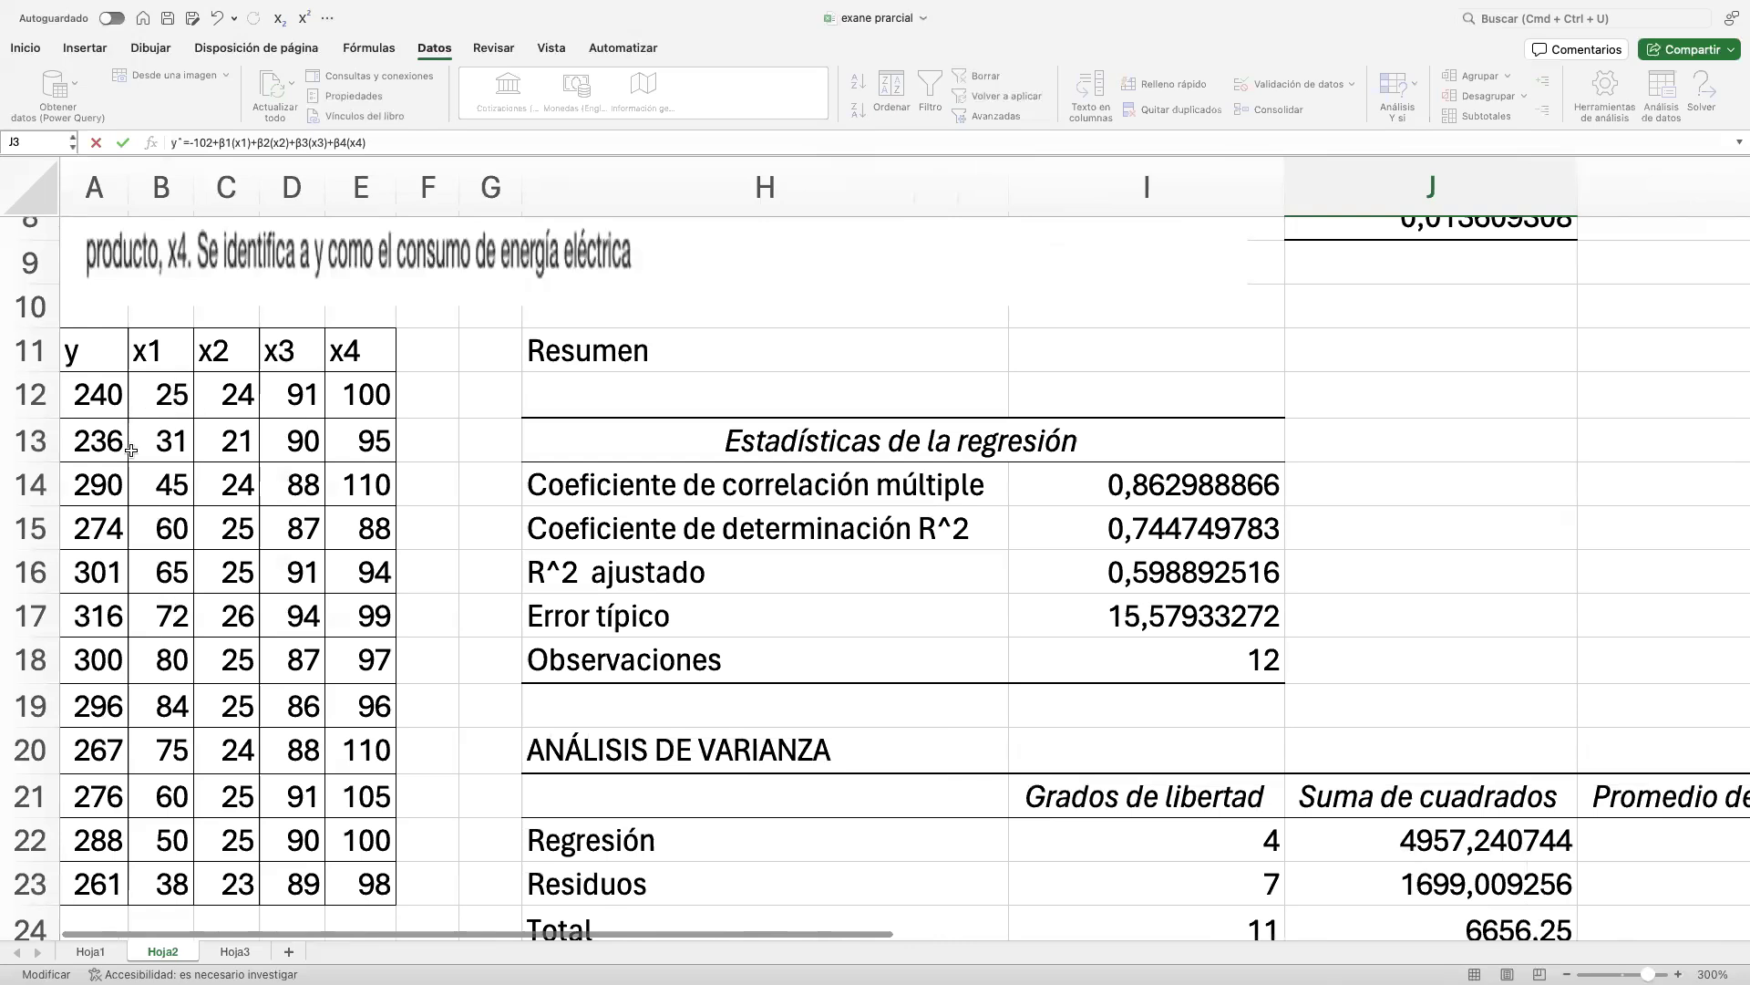
{"action": "scroll", "coordinate": [99, 439], "scroll_direction": "up", "scroll_amount": 1}
{"action": "scroll", "coordinate": [99, 440], "scroll_direction": "right", "scroll_amount": 2}
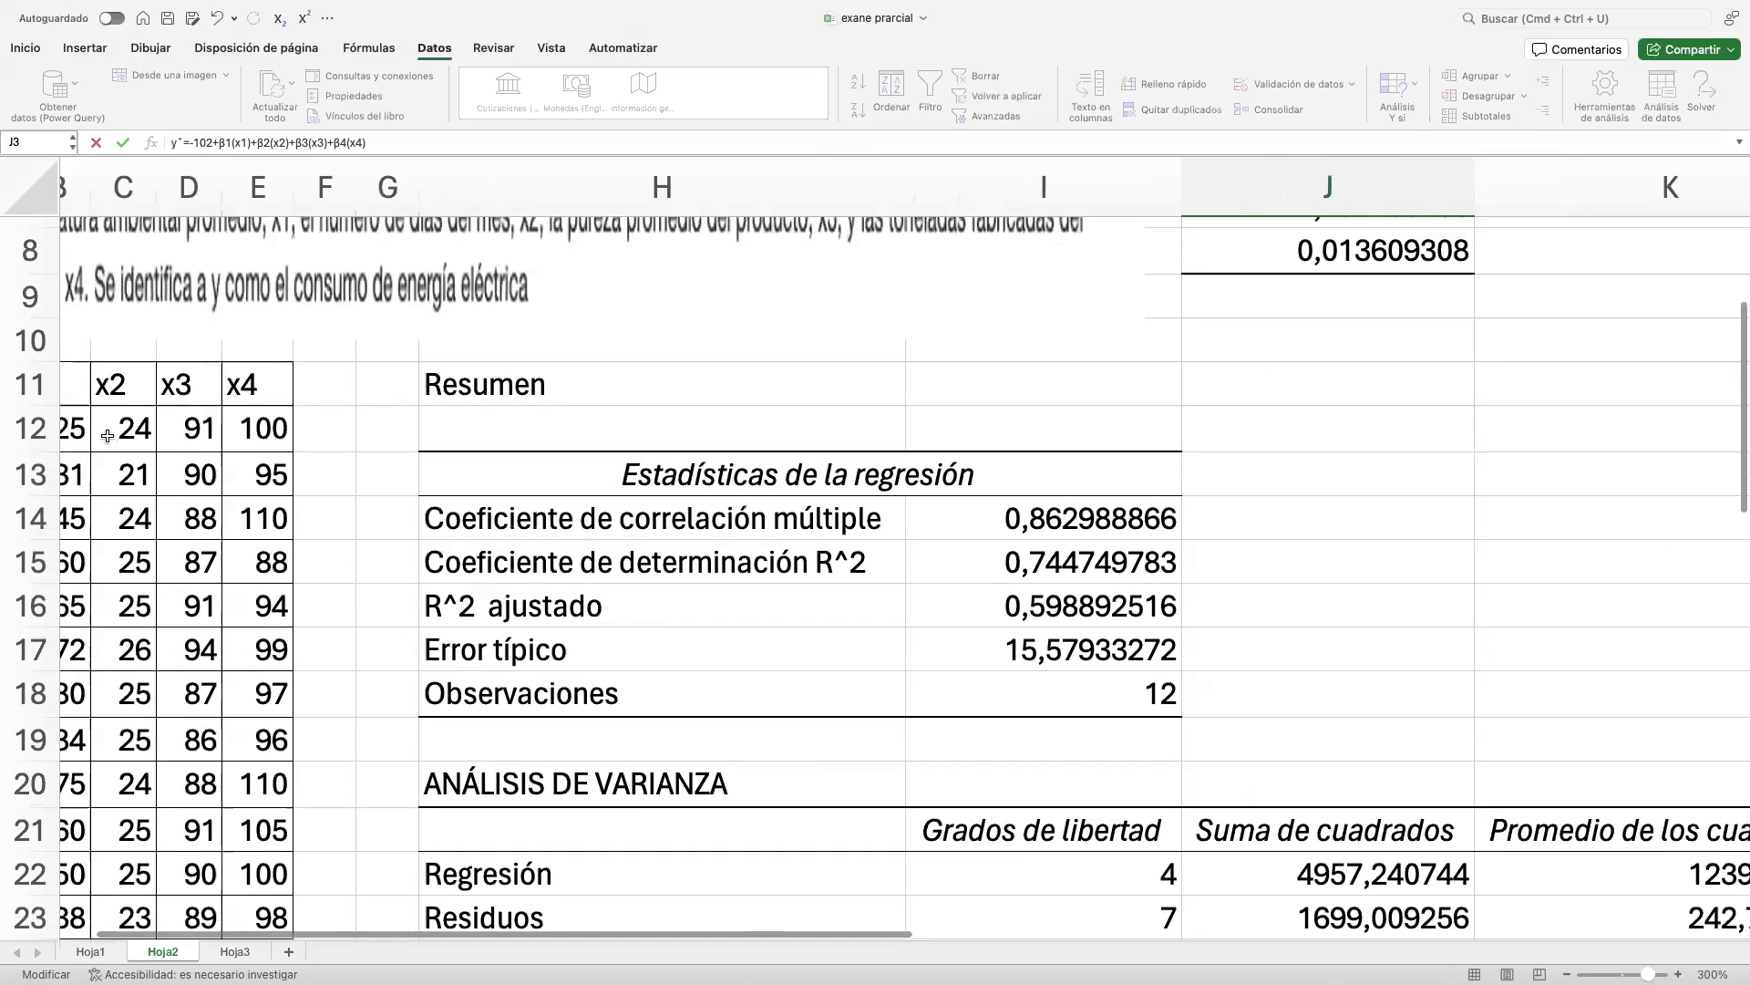
{"action": "scroll", "coordinate": [268, 449], "scroll_direction": "up", "scroll_amount": 1}
{"action": "scroll", "coordinate": [268, 449], "scroll_direction": "left", "scroll_amount": 1}
{"action": "scroll", "coordinate": [615, 475], "scroll_direction": "up", "scroll_amount": 5}
{"action": "scroll", "coordinate": [614, 475], "scroll_direction": "right", "scroll_amount": 4}
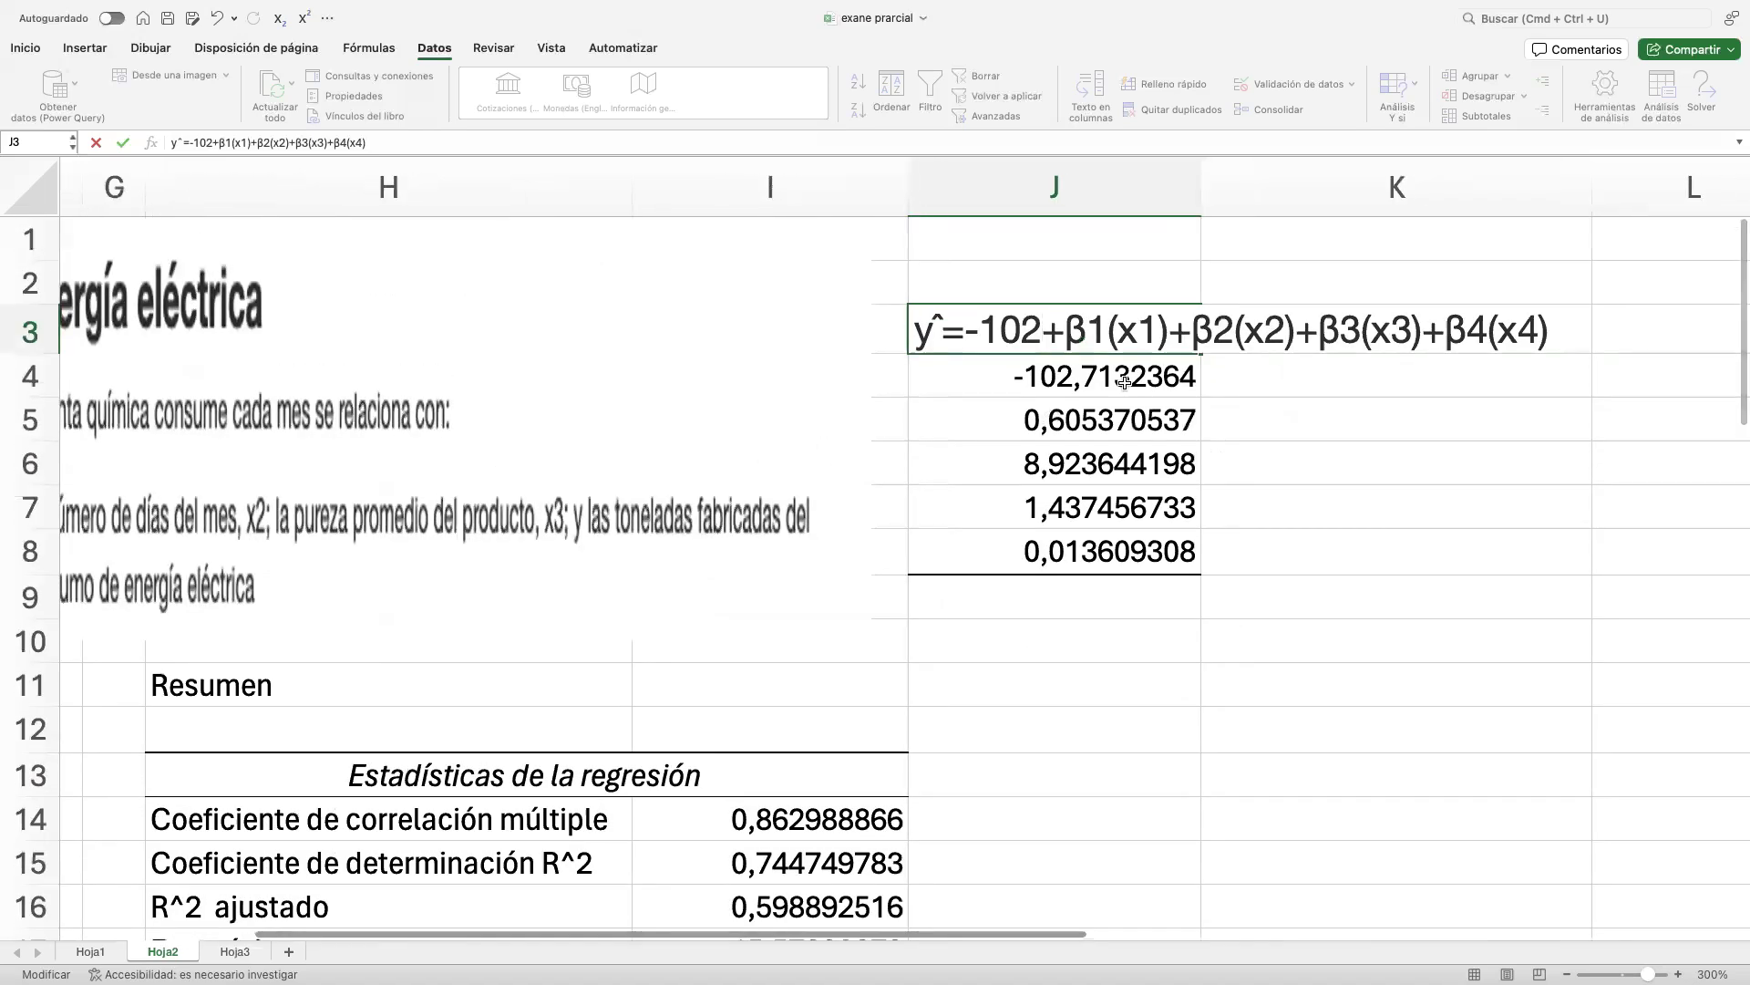
{"action": "left_click", "coordinate": [981, 328]}
{"action": "double_click", "coordinate": [985, 329]}
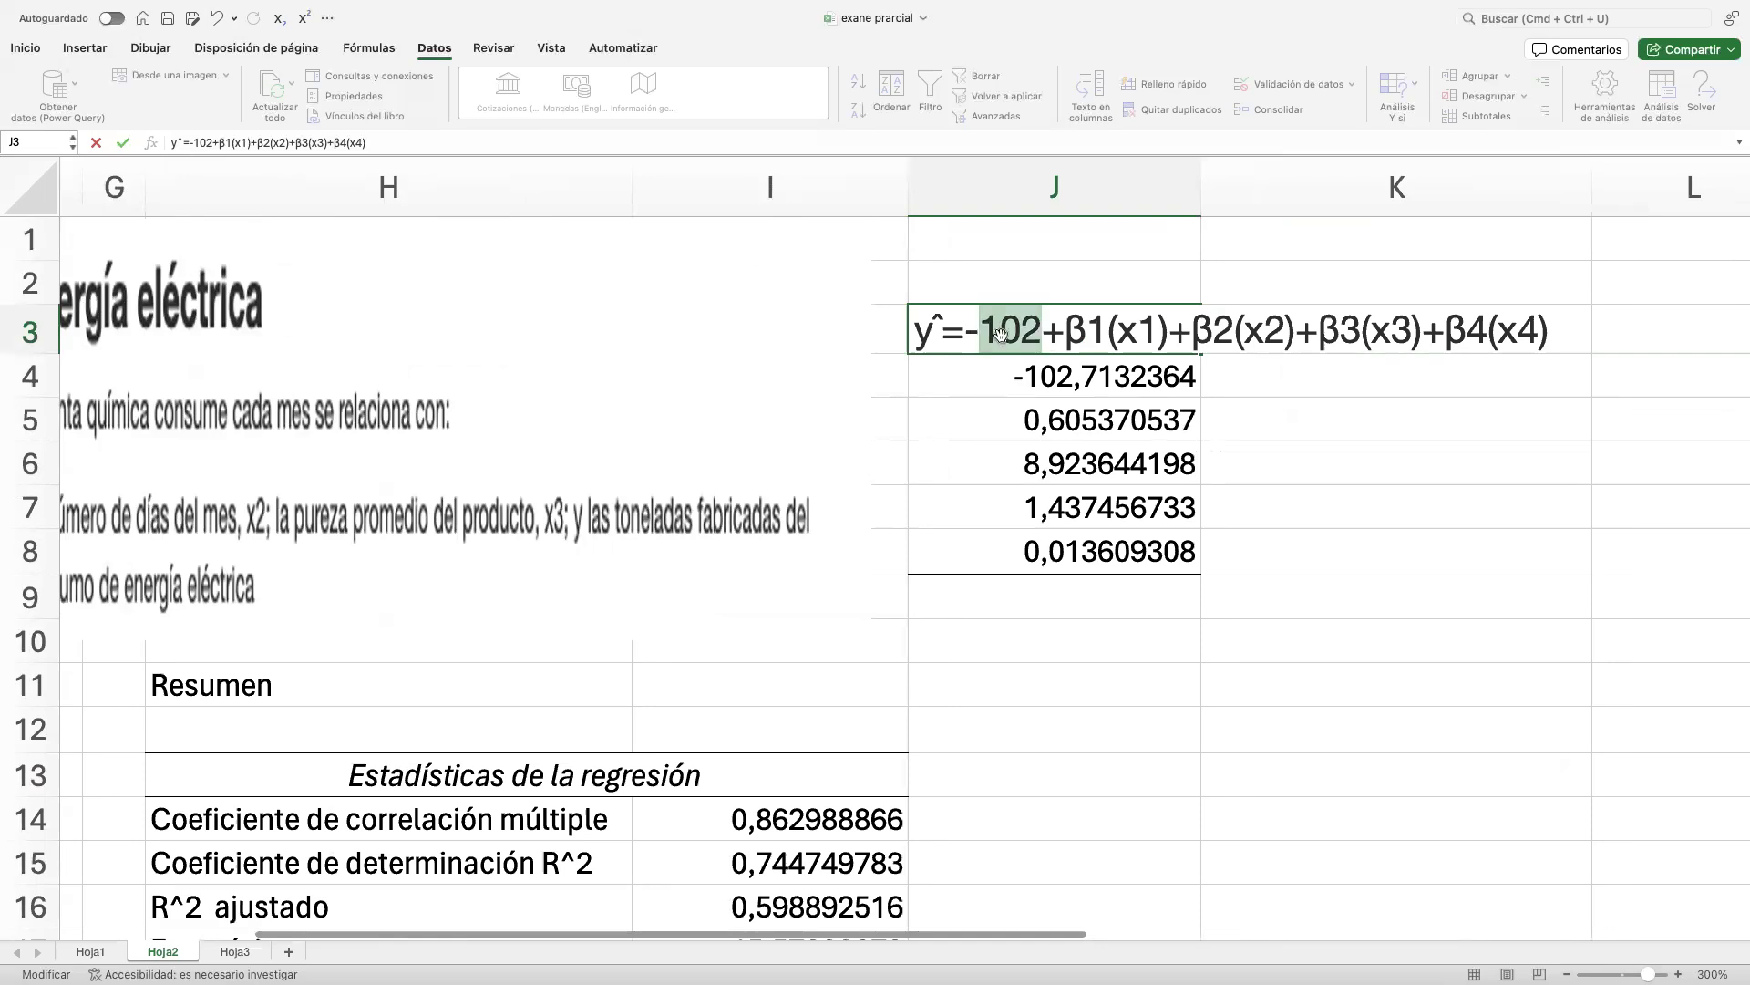
{"action": "double_click", "coordinate": [987, 330]}
{"action": "left_click", "coordinate": [987, 330]}
{"action": "double_click", "coordinate": [1091, 330]}
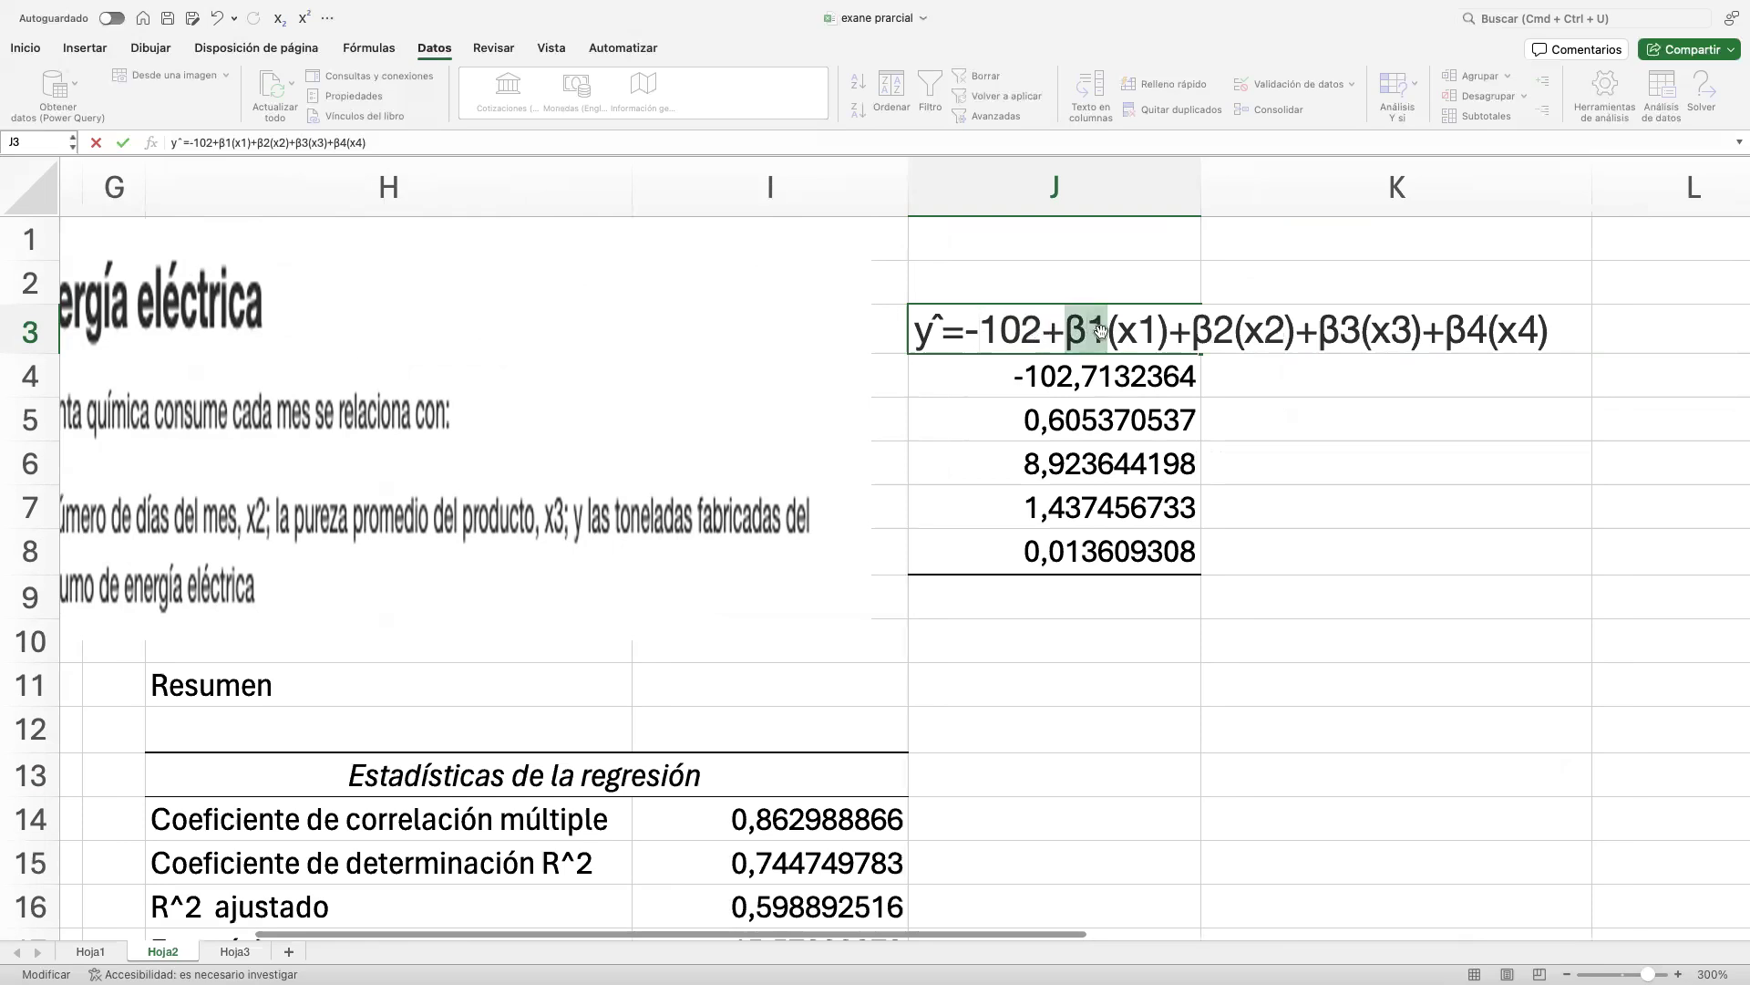
{"action": "type", "text": "0,"}
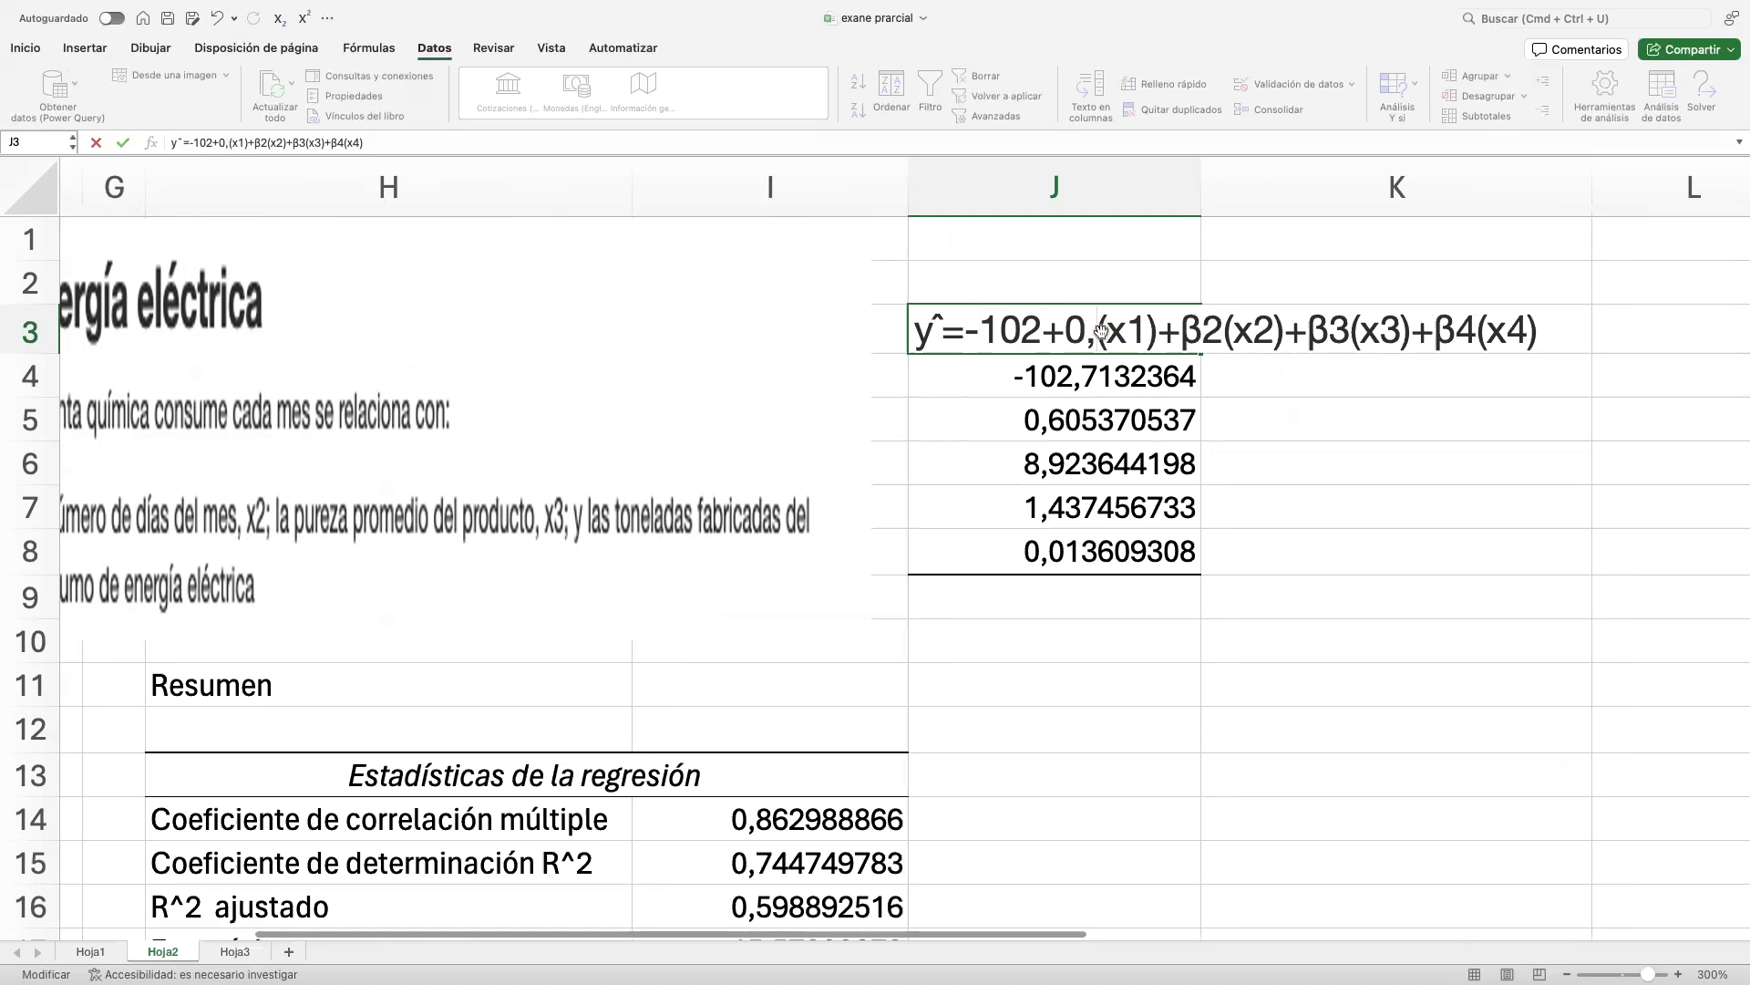
{"action": "type", "text": "605"}
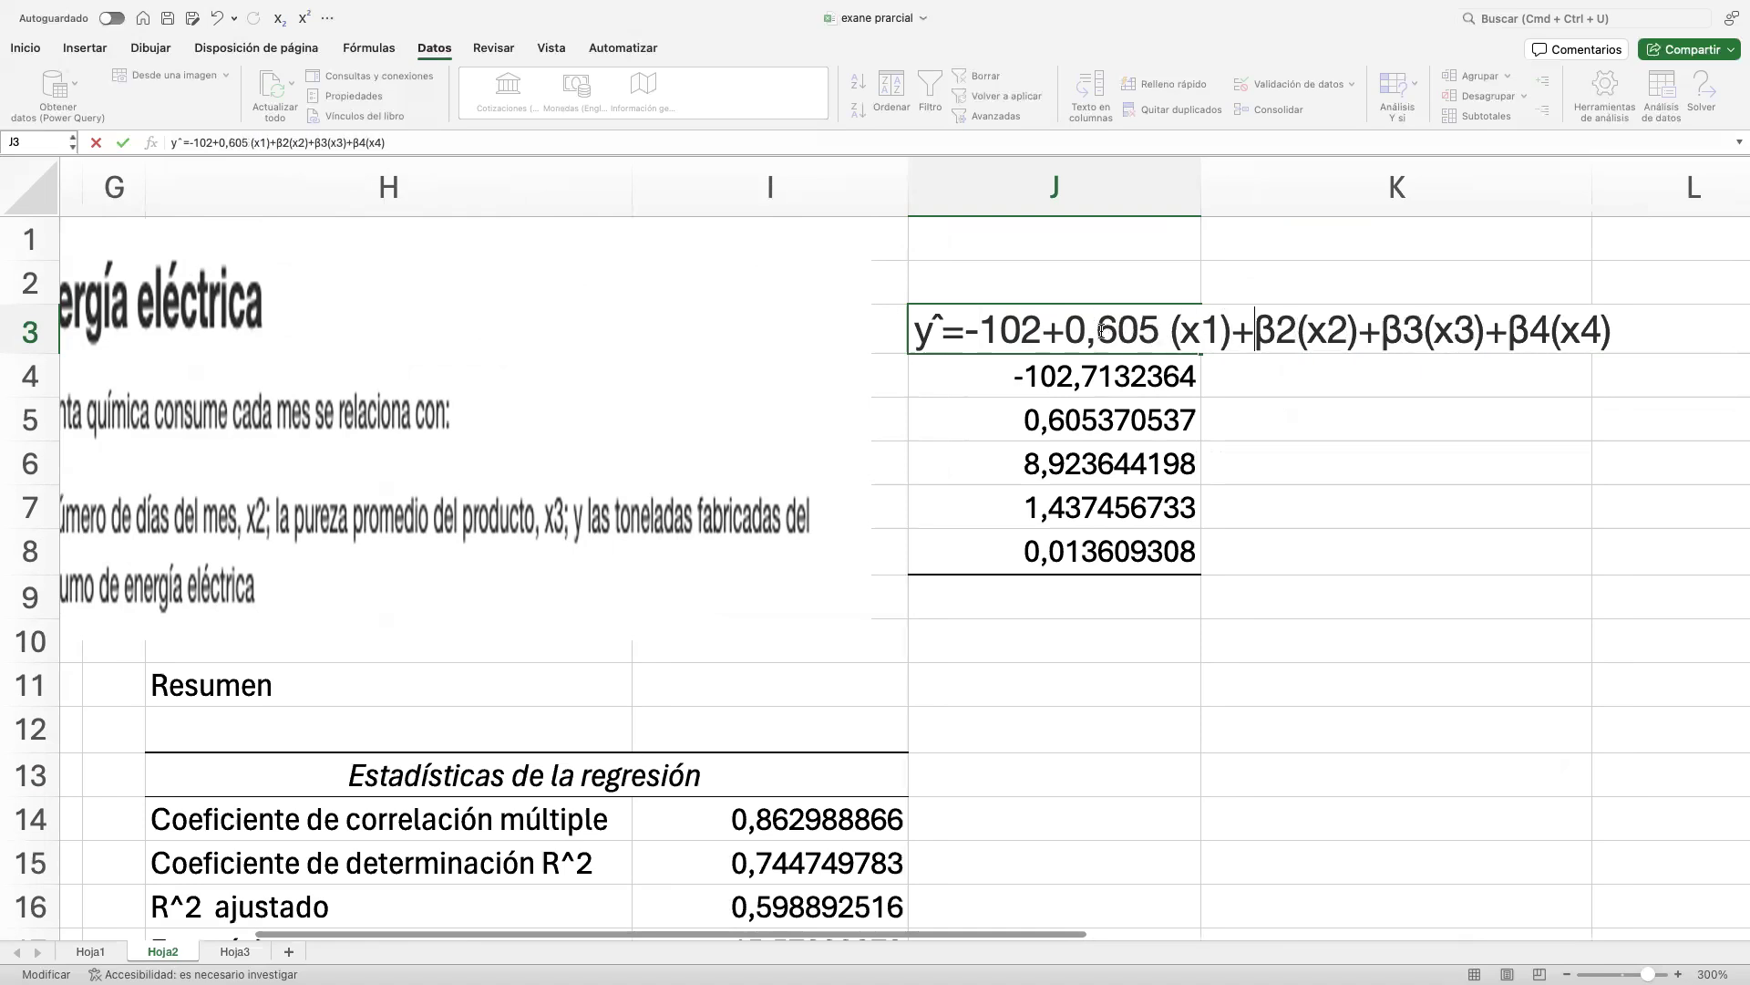
Replace β2 with 8,92 as the x2 coefficient in the J3 equation.
{"action": "key", "text": "BackSpace"}
{"action": "key", "text": "BackSpace"}
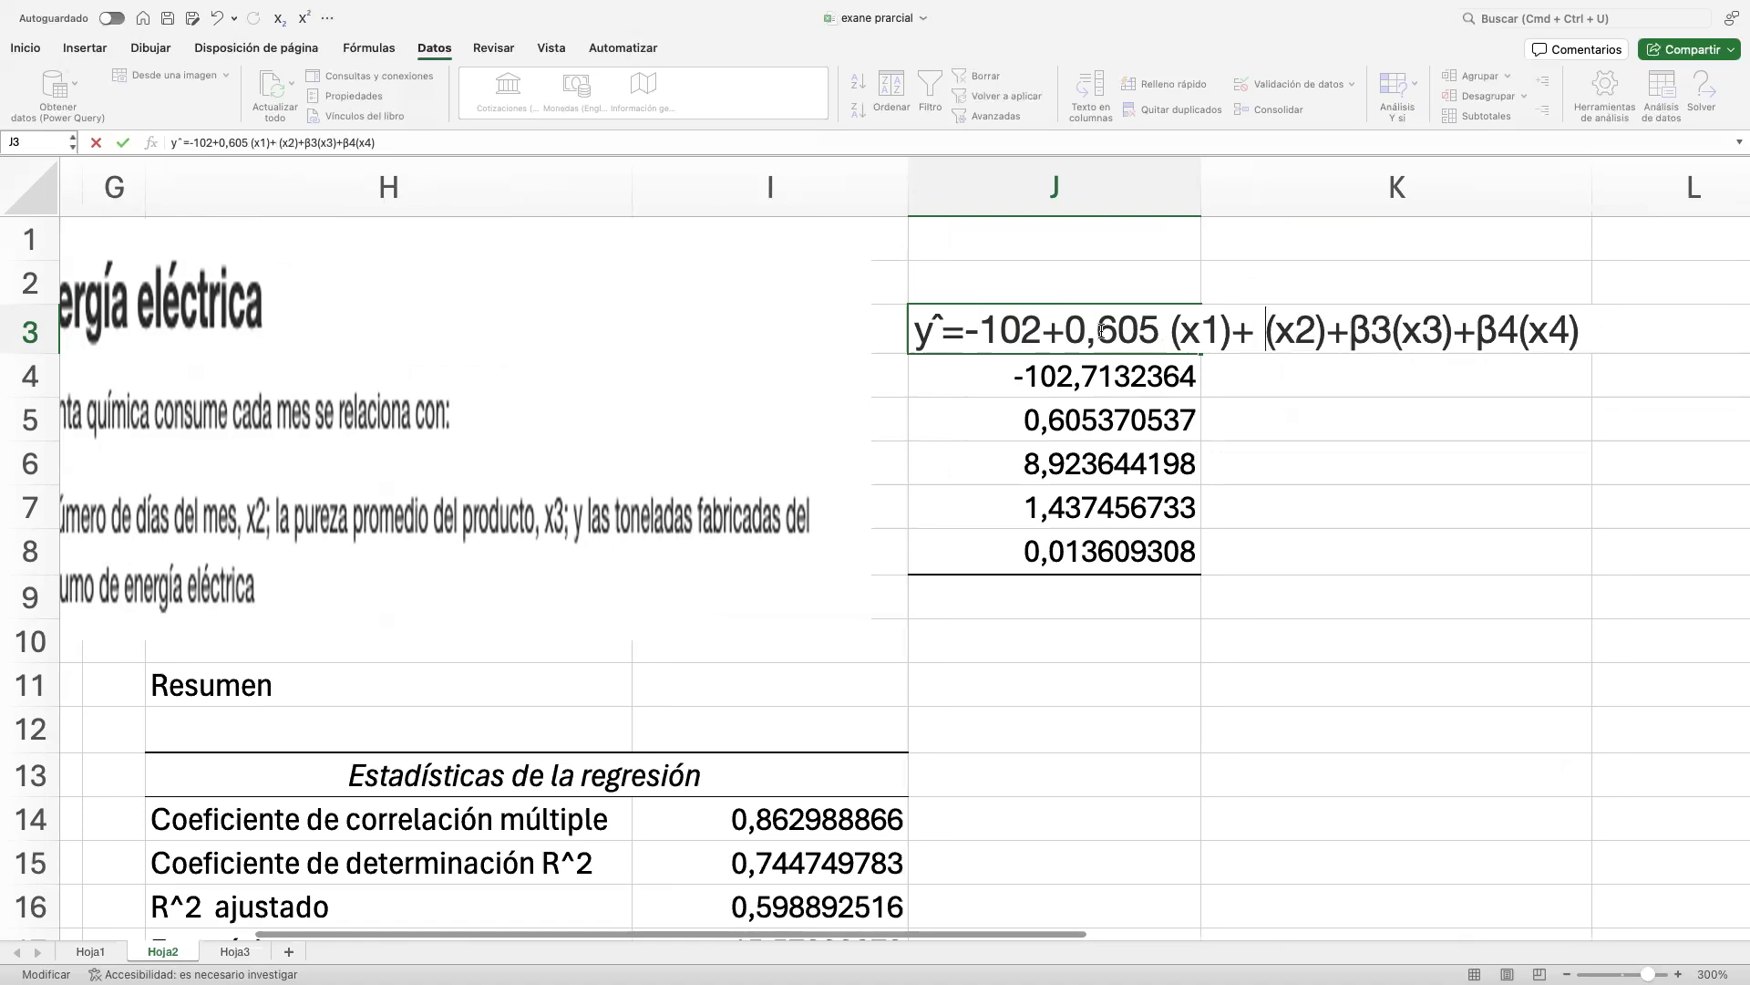
{"action": "type", "text": "8"}
{"action": "type", "text": ",9"}
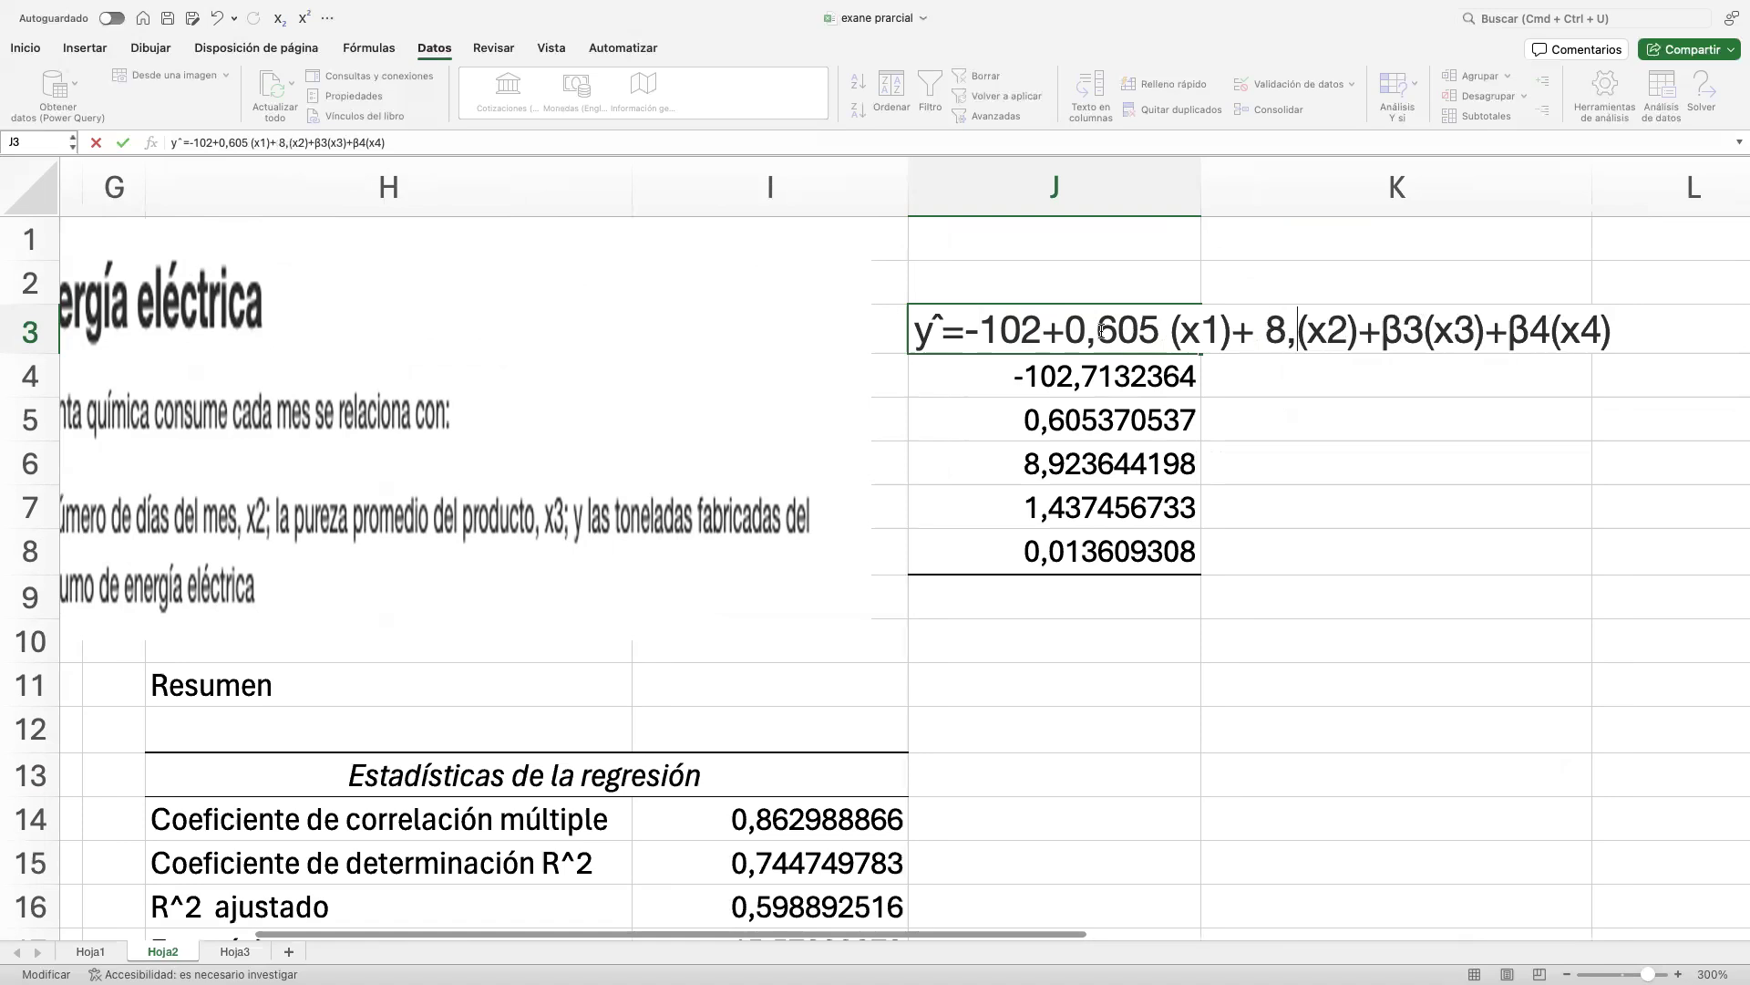
{"action": "type", "text": "2"}
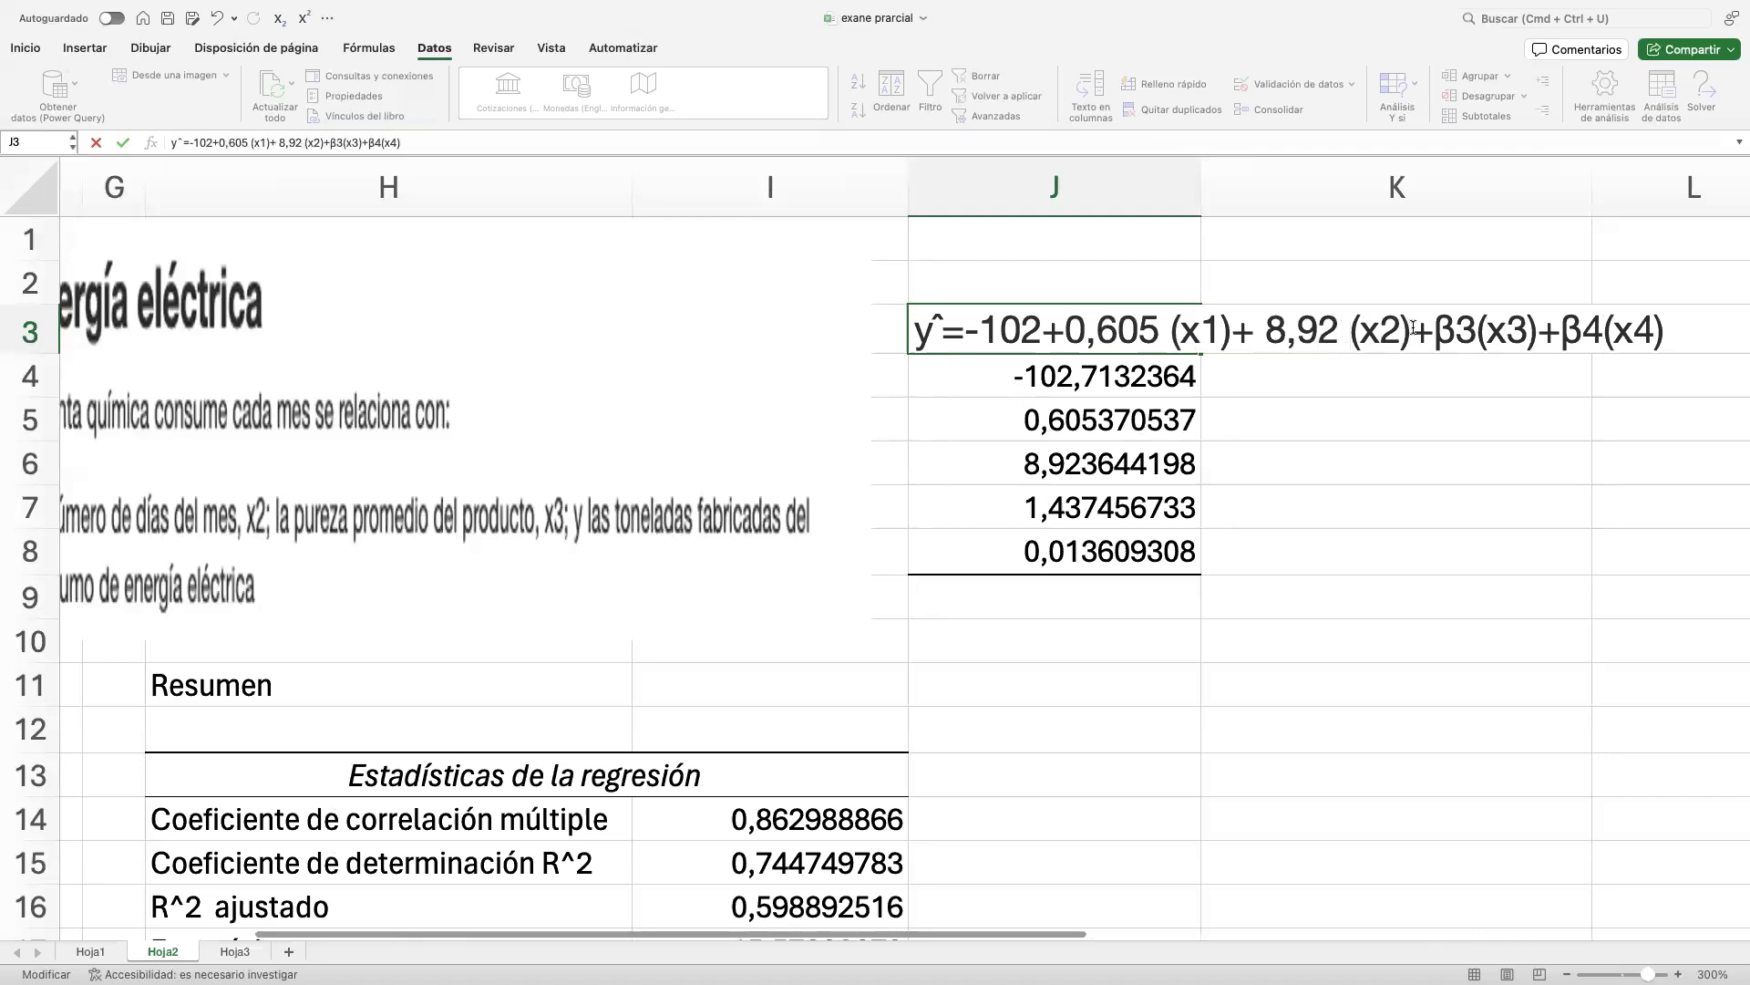
Space out the plus sign after the x2 term and replace β3 with 1,44 in the J3 equation.
{"action": "key", "text": "Left"}
{"action": "type", "text": "+"}
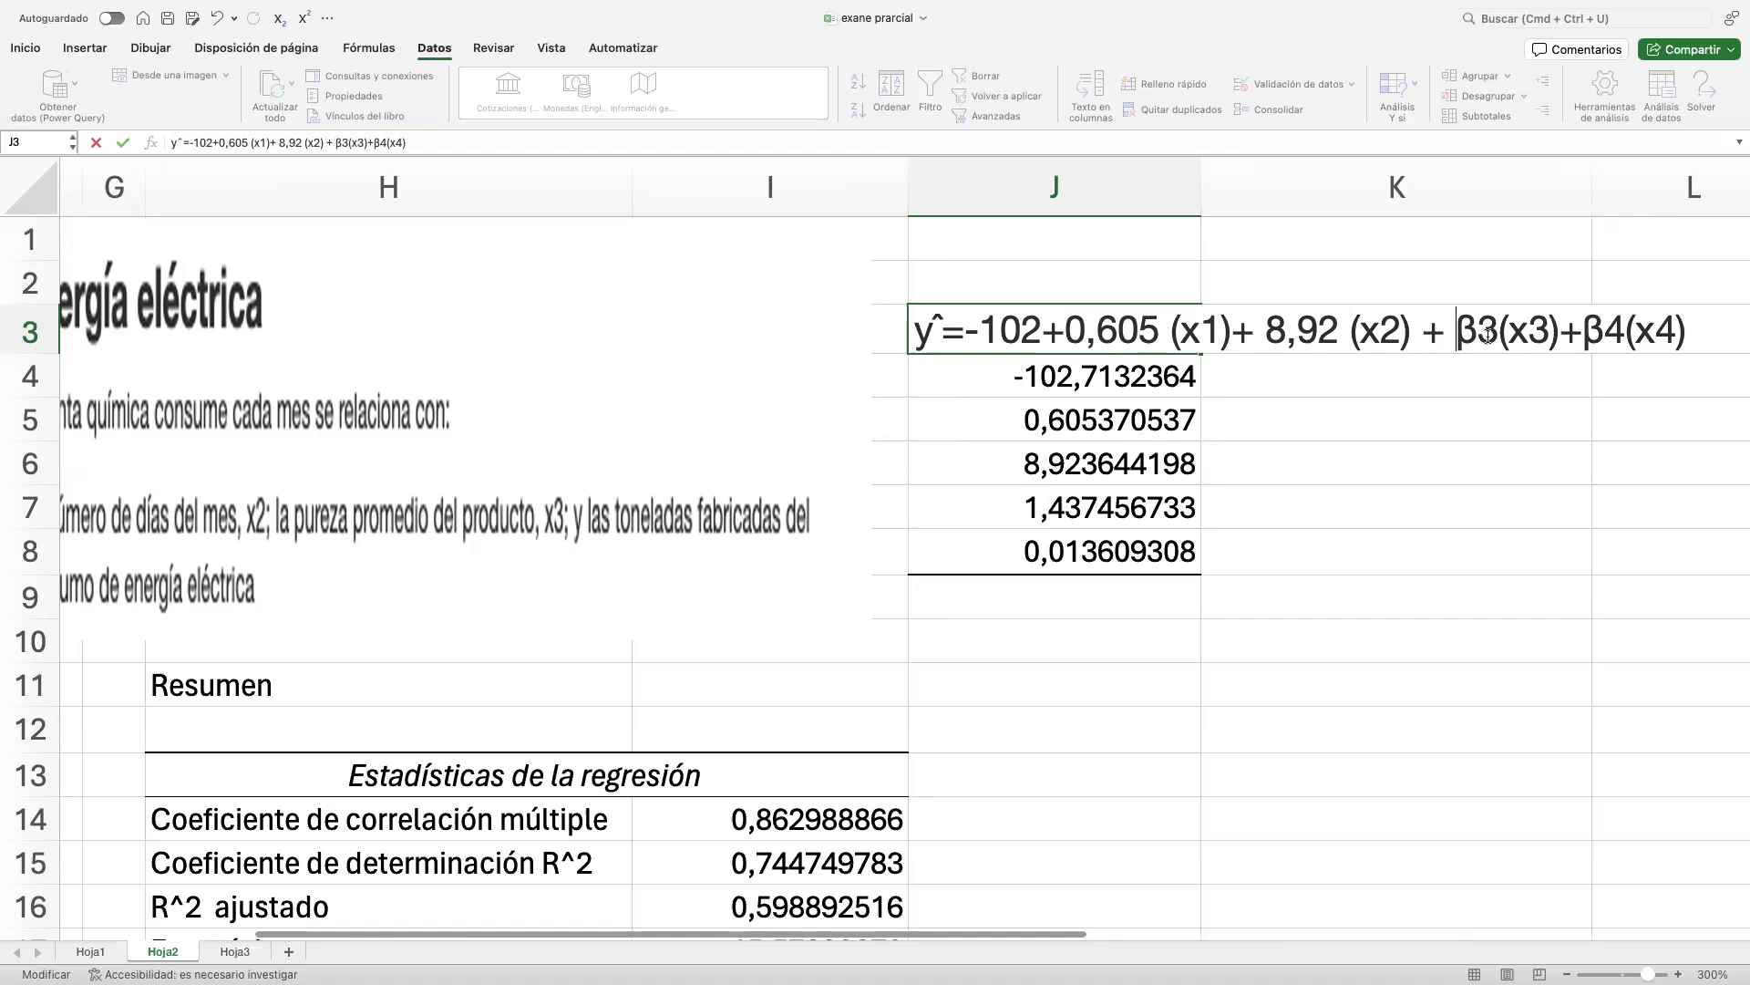
{"action": "type", "text": " 1,"}
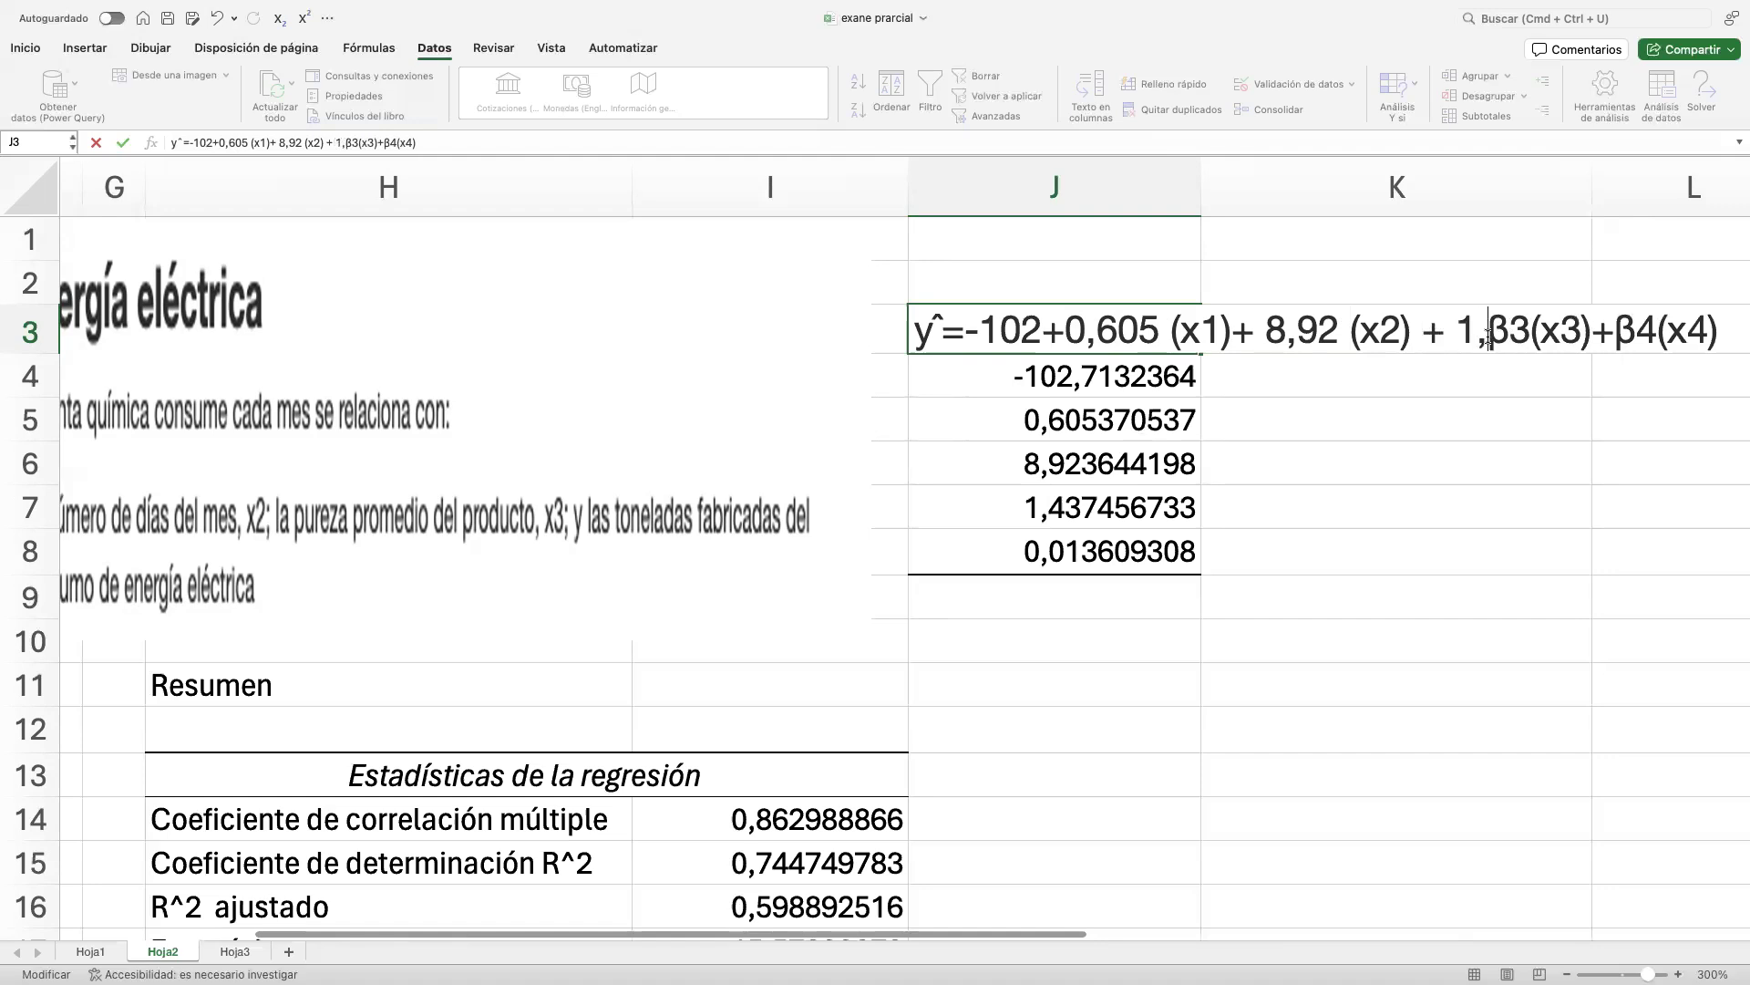
{"action": "type", "text": "44"}
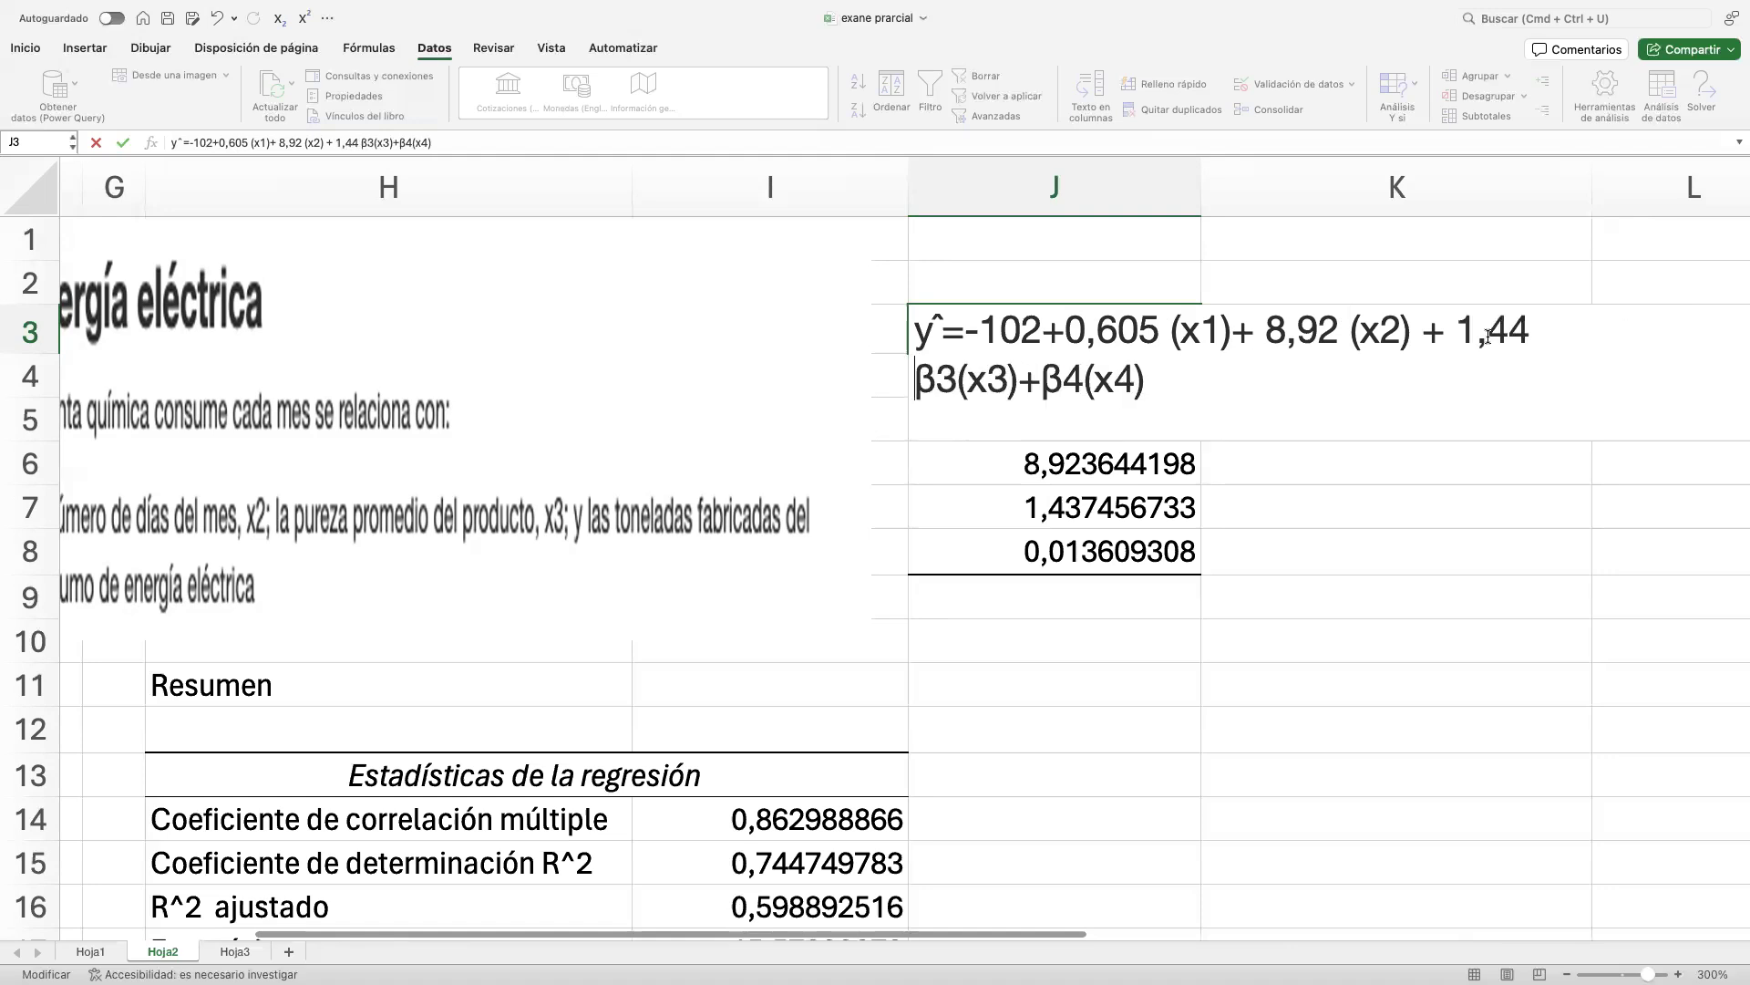
{"action": "key", "text": "BackSpace"}
{"action": "key", "text": "BackSpace"}
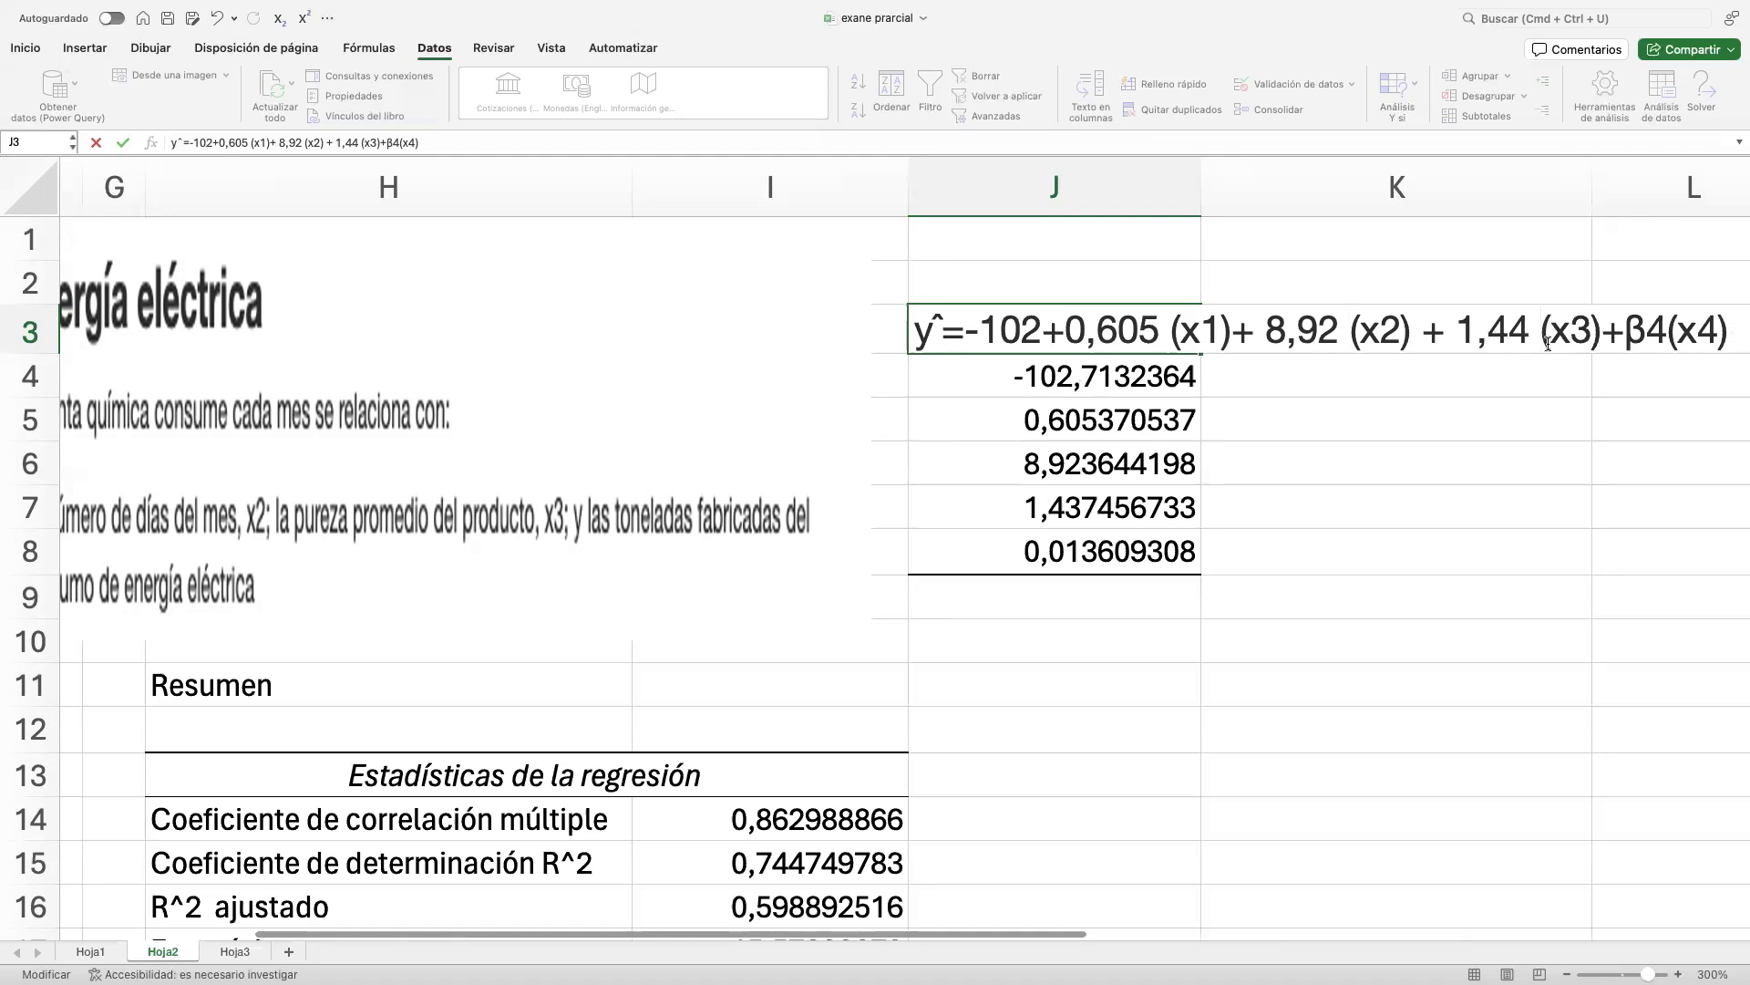
Replace β4 with 0,0136 as the x4 coefficient and commit the equation in J3.
{"action": "left_click", "coordinate": [1672, 334]}
{"action": "key", "text": "BackSpace"}
{"action": "key", "text": "BackSpace"}
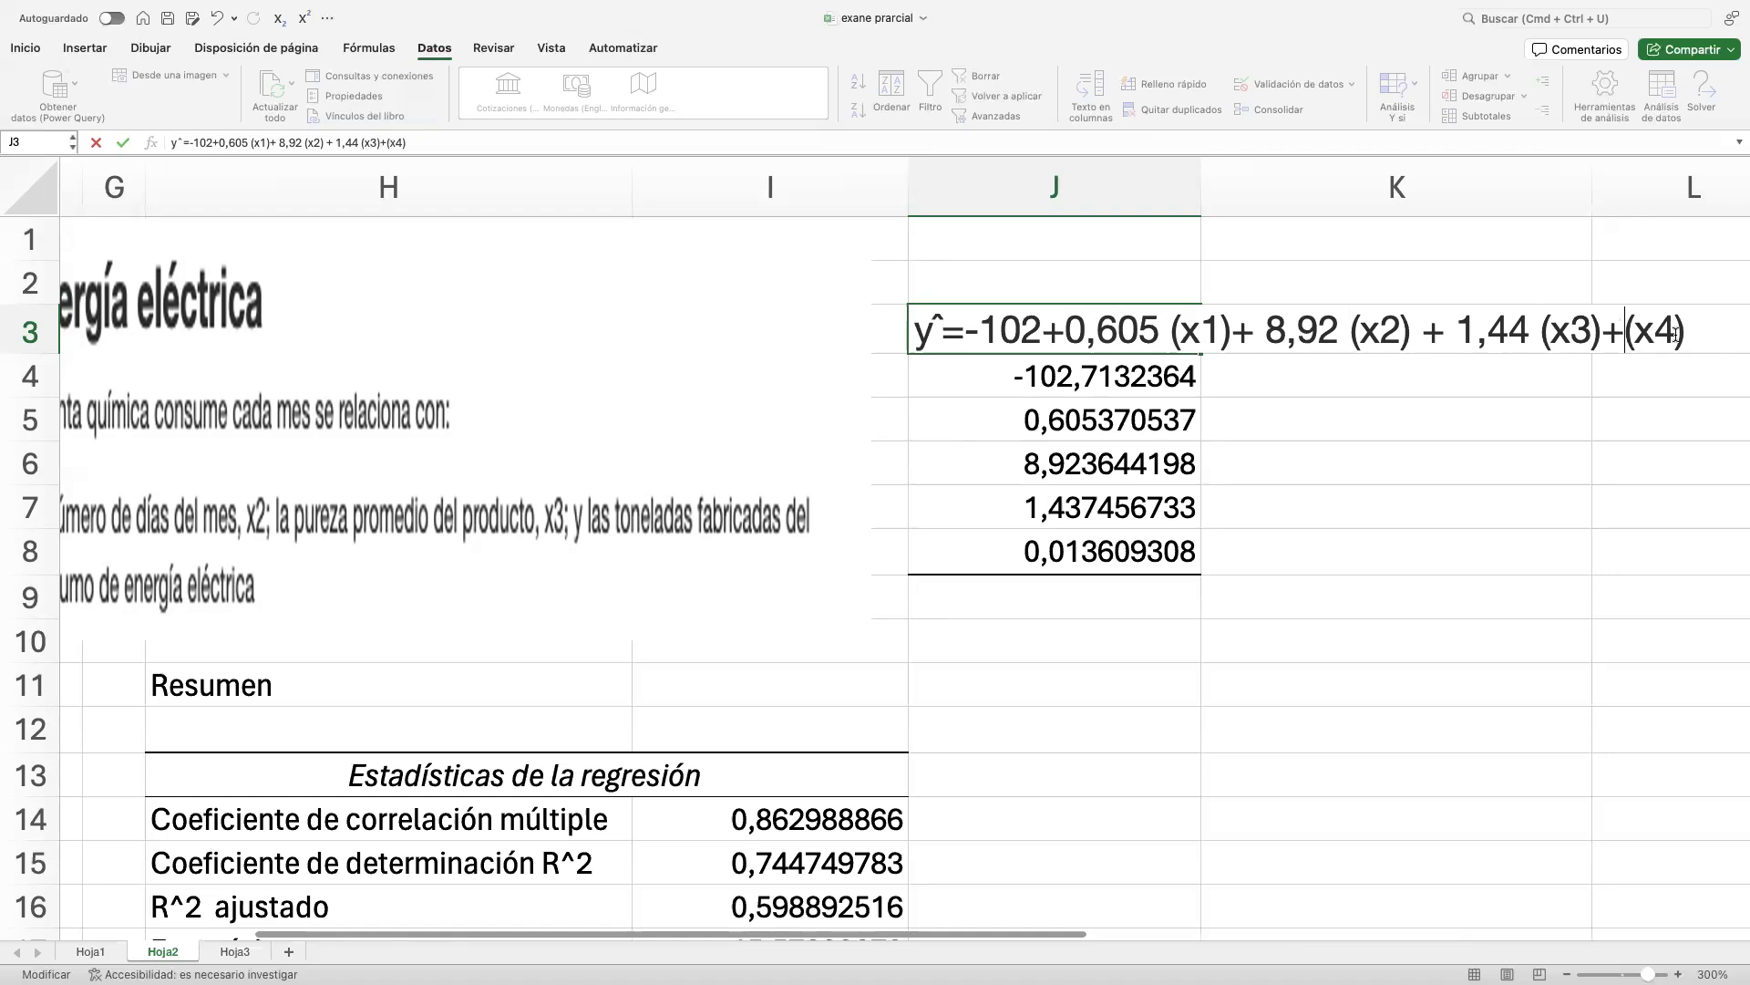
{"action": "type", "text": "0,"}
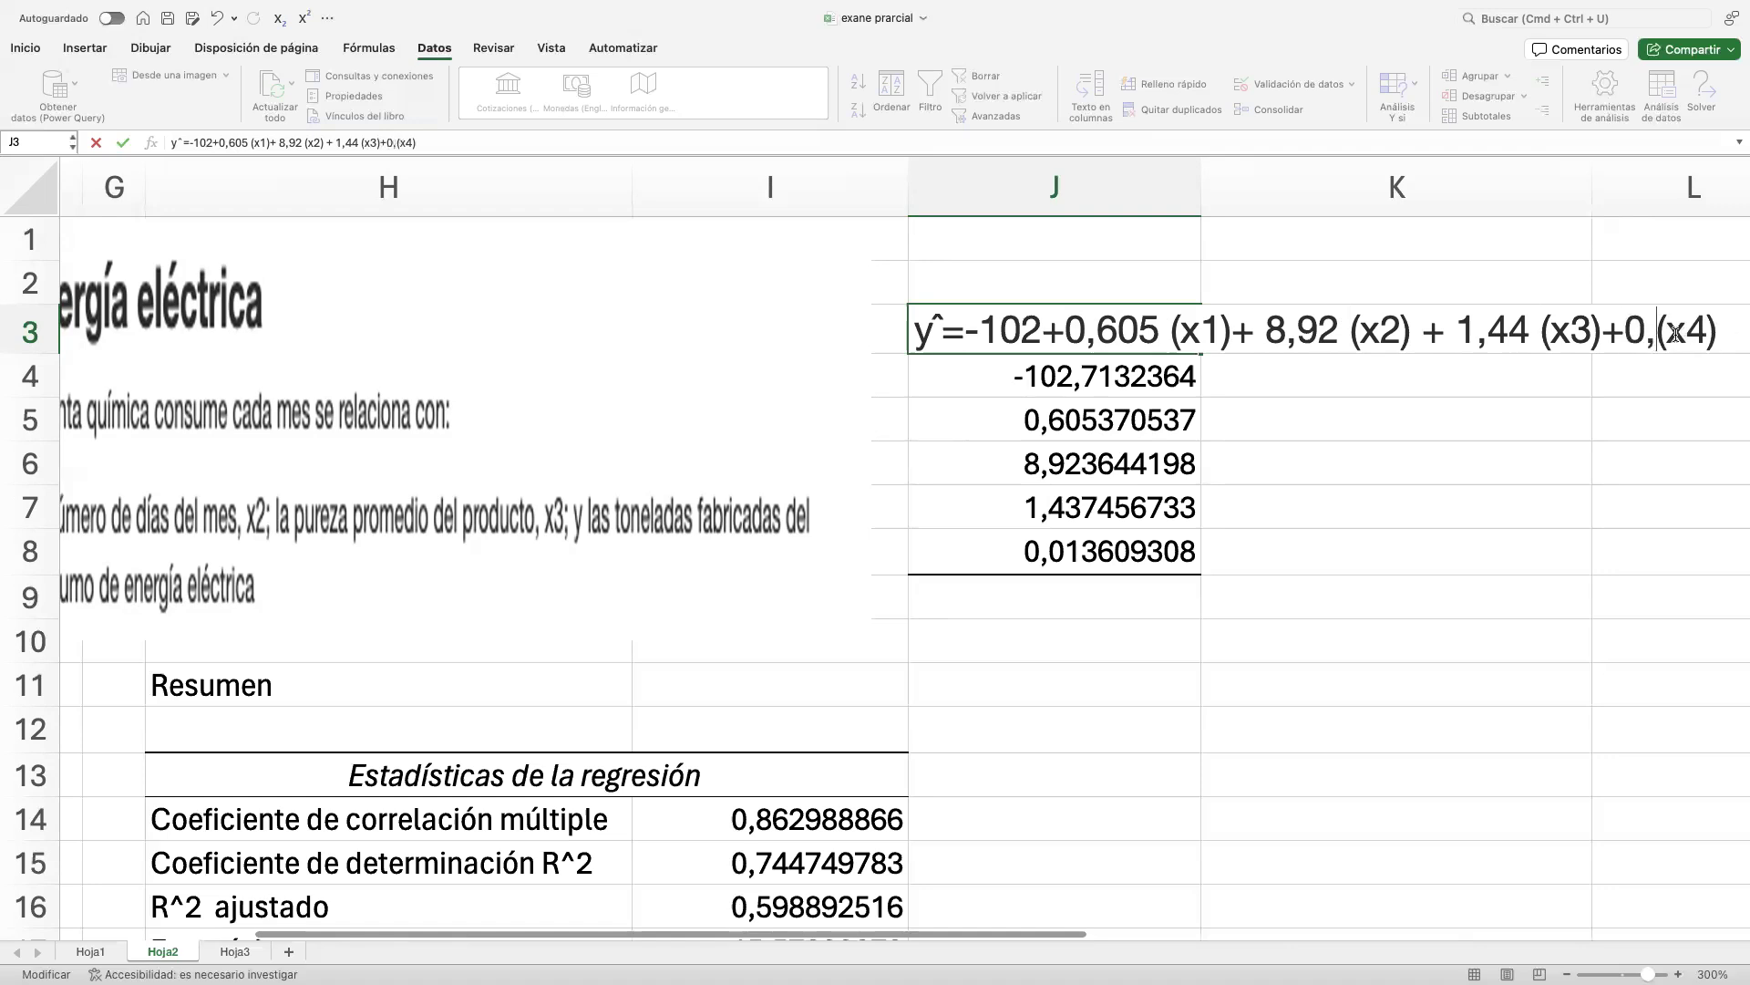
{"action": "type", "text": "0"}
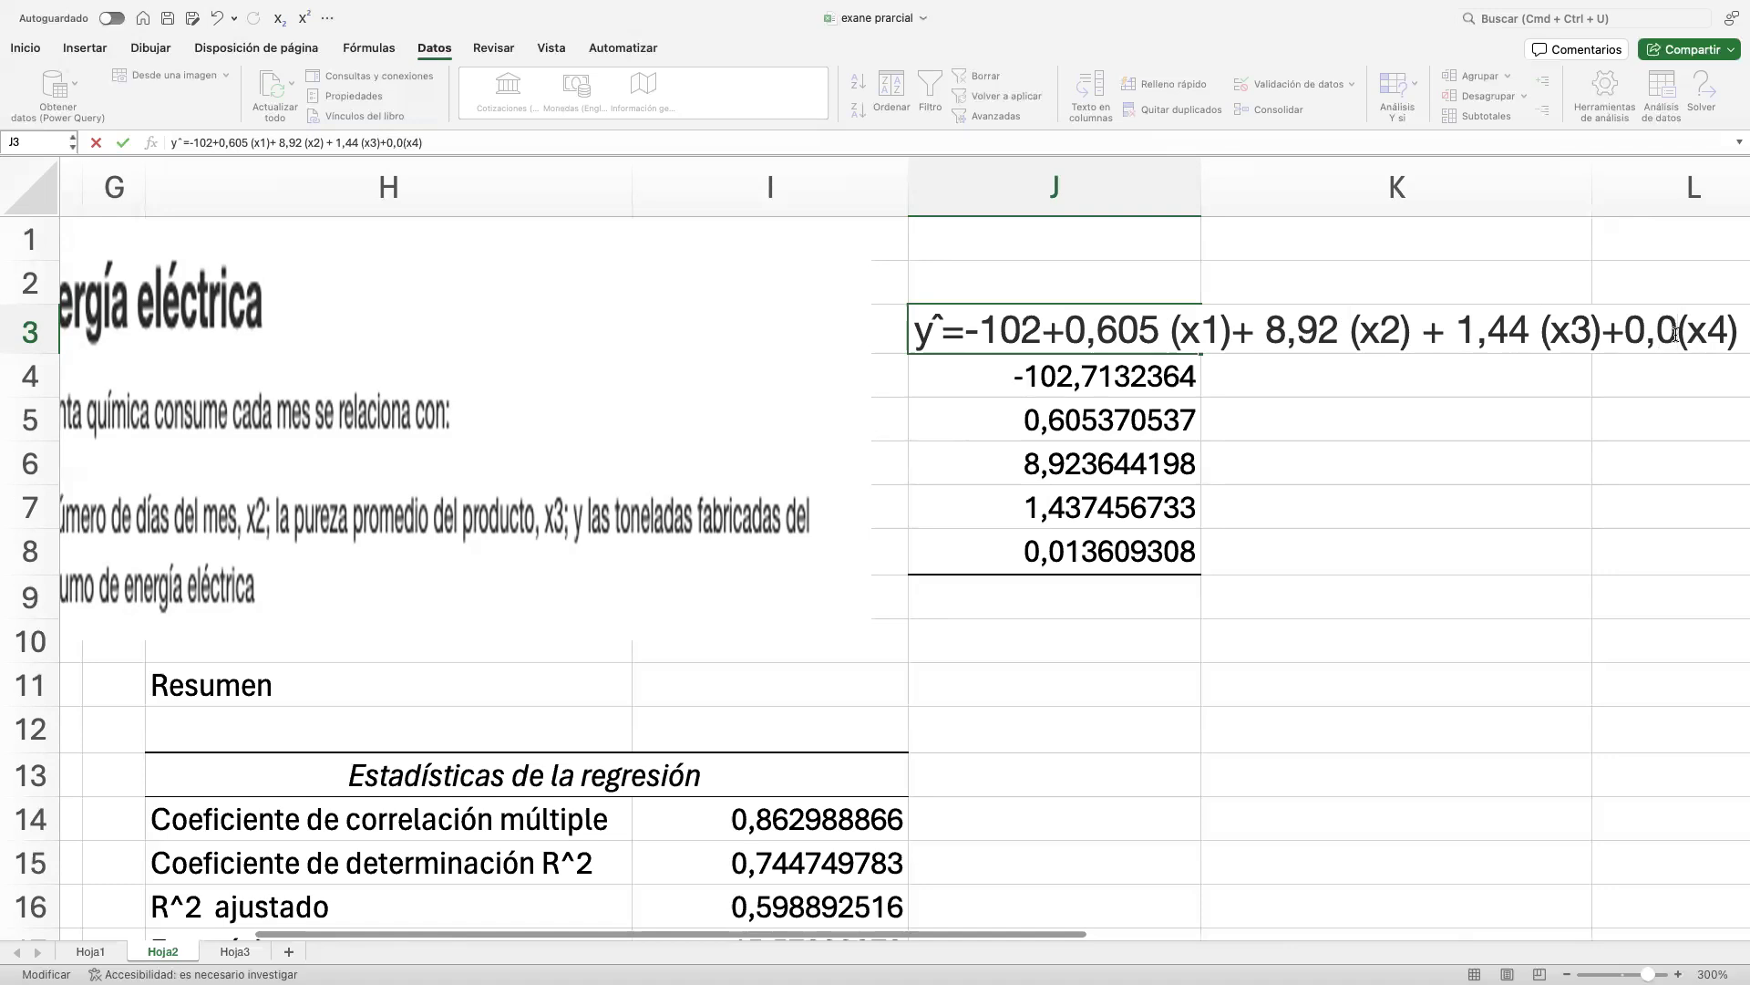
{"action": "type", "text": "140"}
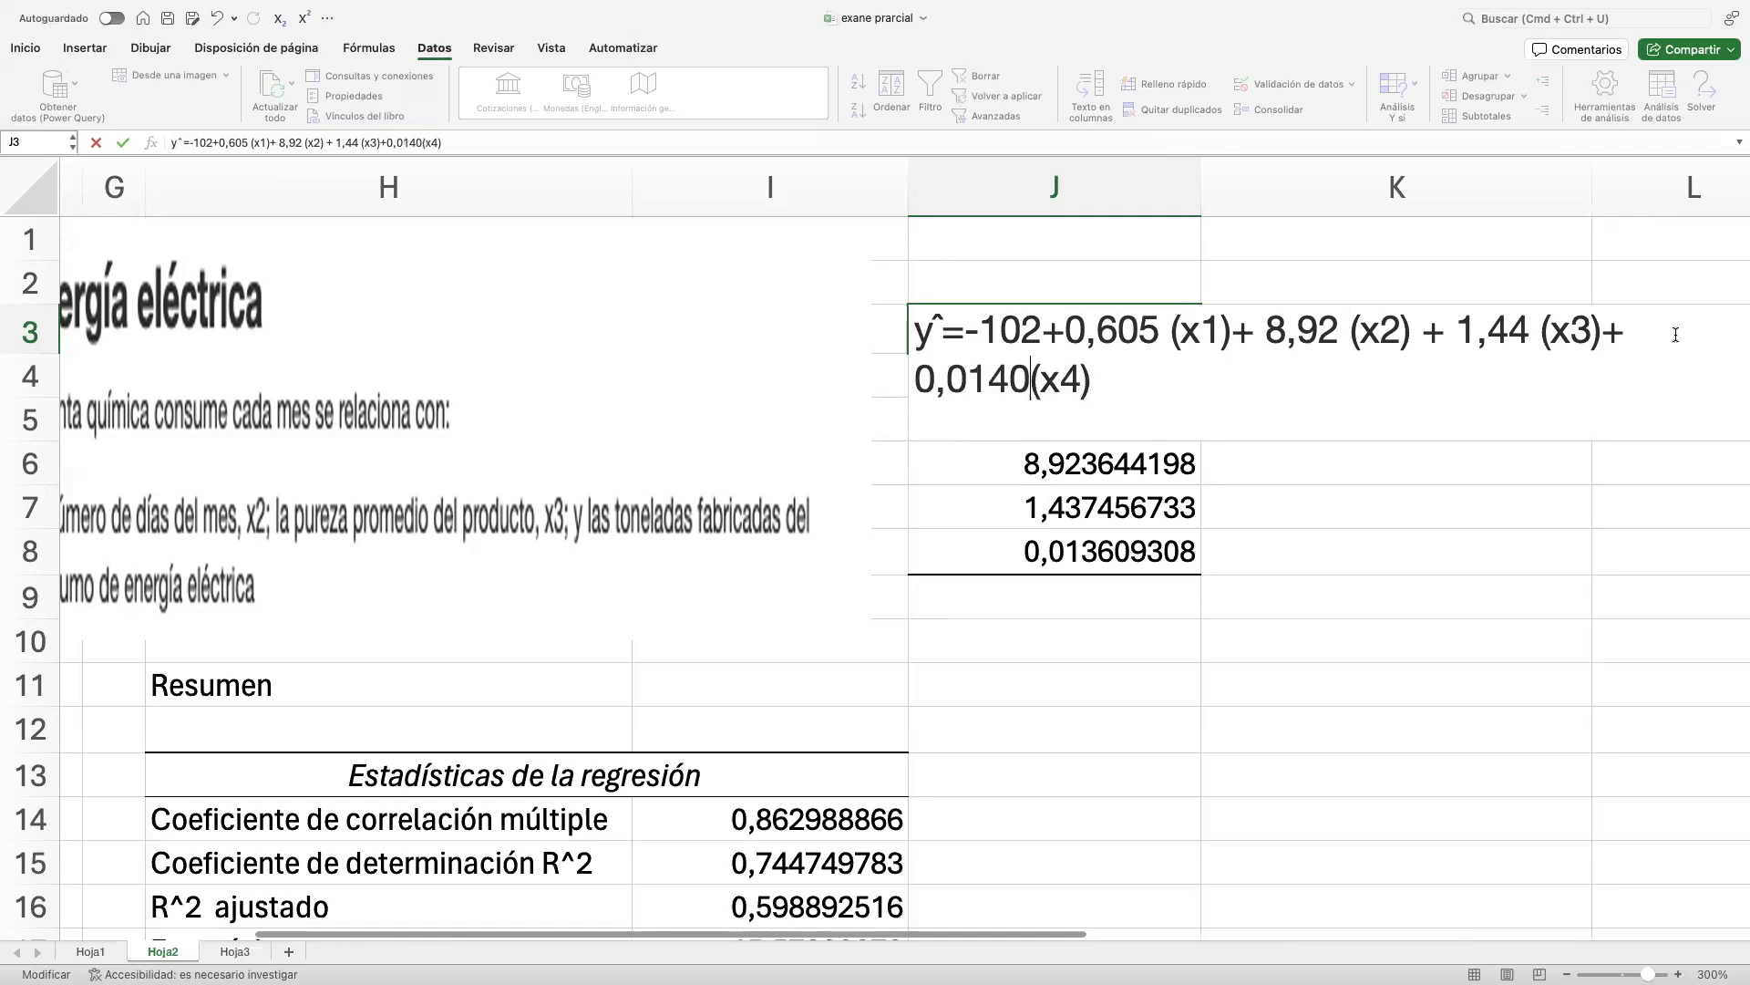
{"action": "key", "text": "BackSpace"}
{"action": "key", "text": "BackSpace"}
{"action": "type", "text": "36"}
{"action": "key", "text": "Return"}
Format the digits 1 to 4 of the x variables in the J3 equation as subscripts.
{"action": "scroll", "coordinate": [1555, 461], "scroll_direction": "right", "scroll_amount": 4}
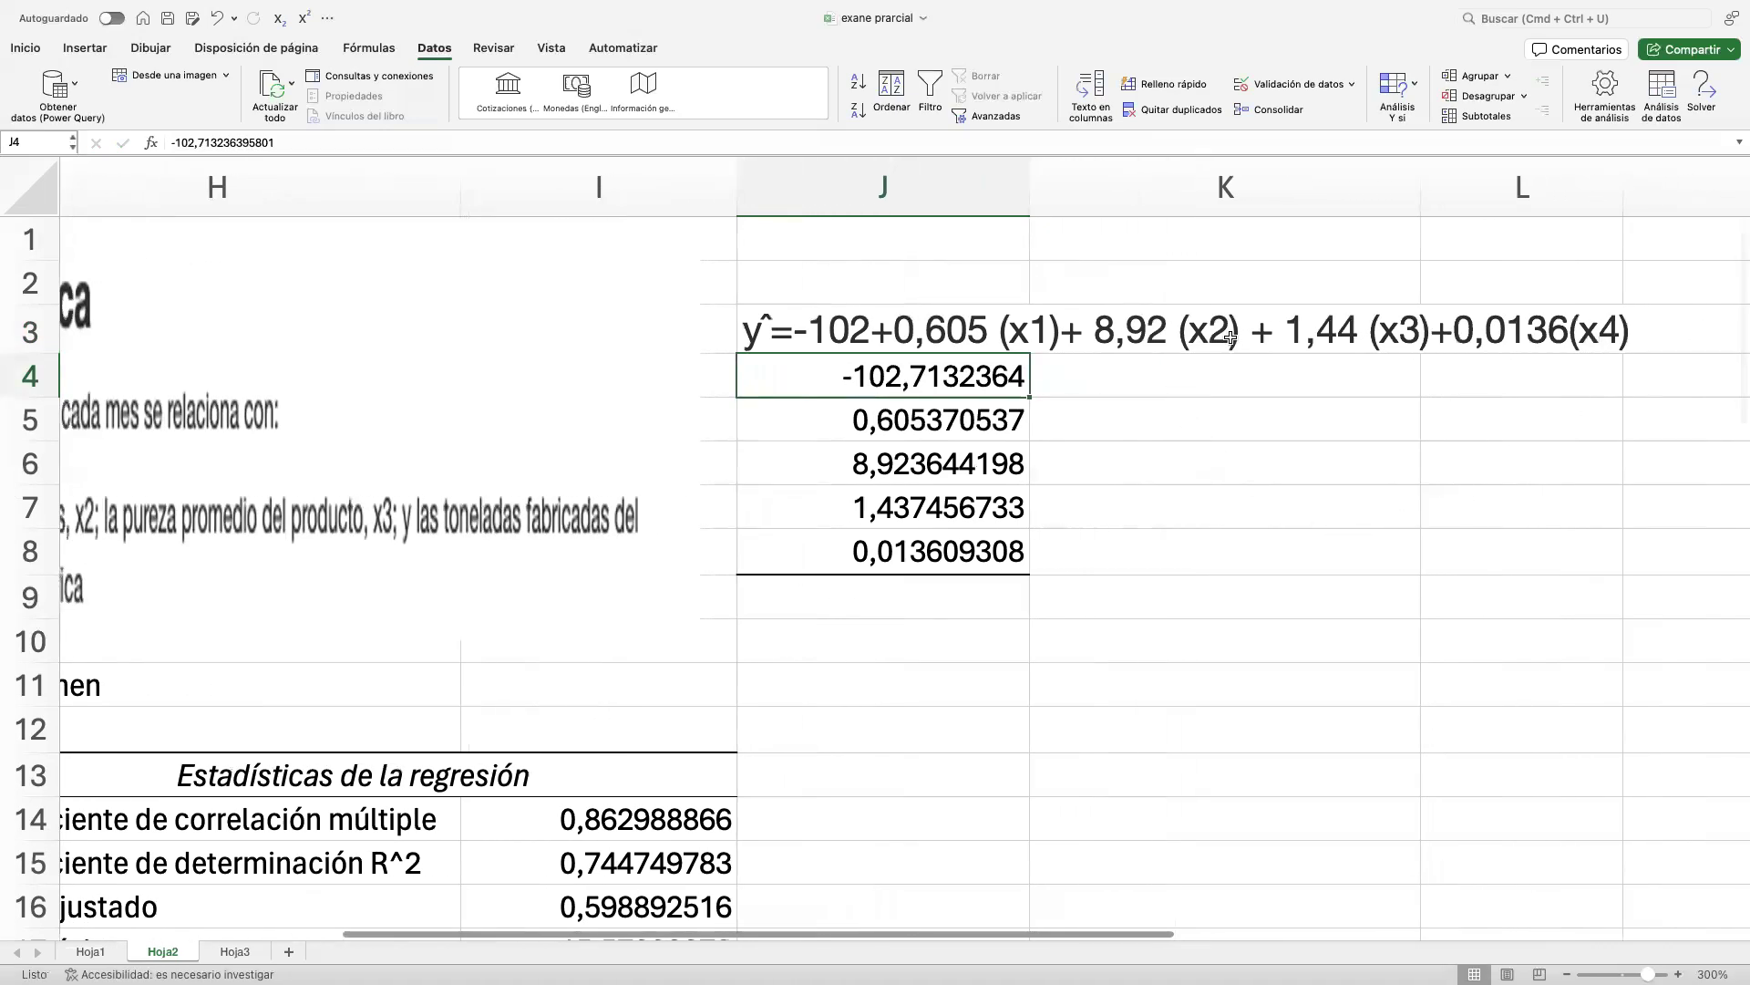
{"action": "double_click", "coordinate": [1039, 336]}
{"action": "left_click", "coordinate": [1007, 444]}
{"action": "left_click", "coordinate": [949, 331]}
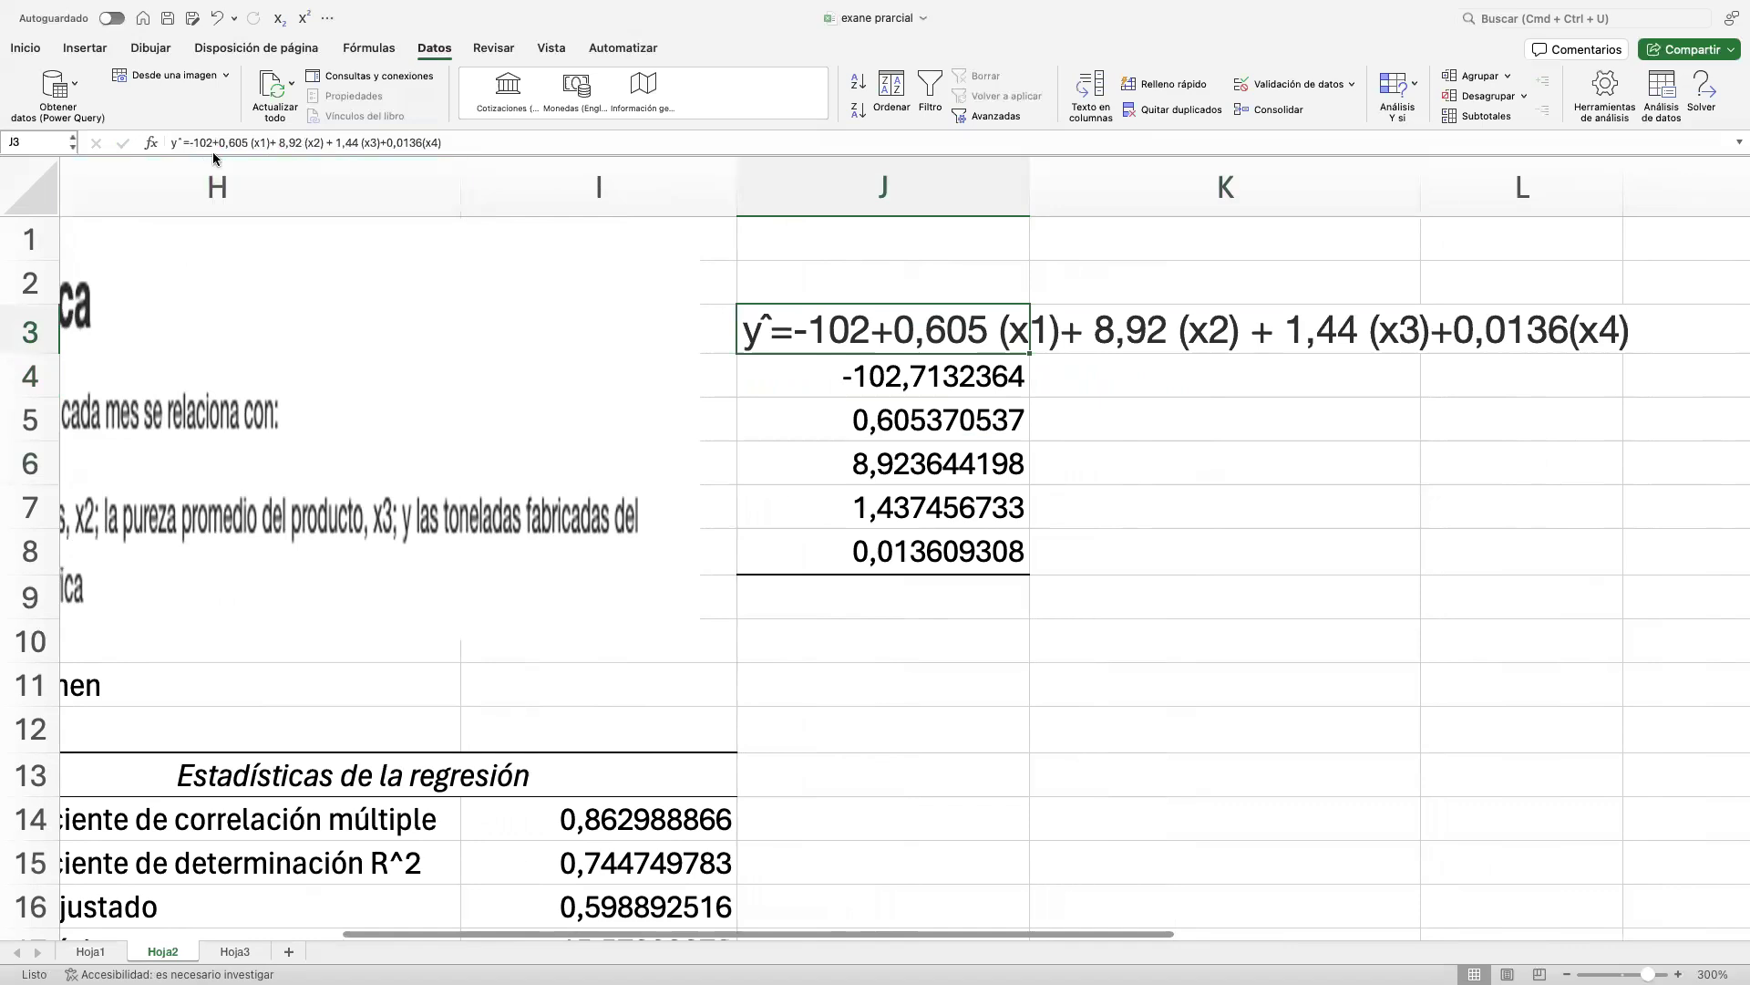
{"action": "left_click", "coordinate": [265, 144]}
{"action": "left_click_drag", "start_coordinate": [261, 144], "coordinate": [268, 144]}
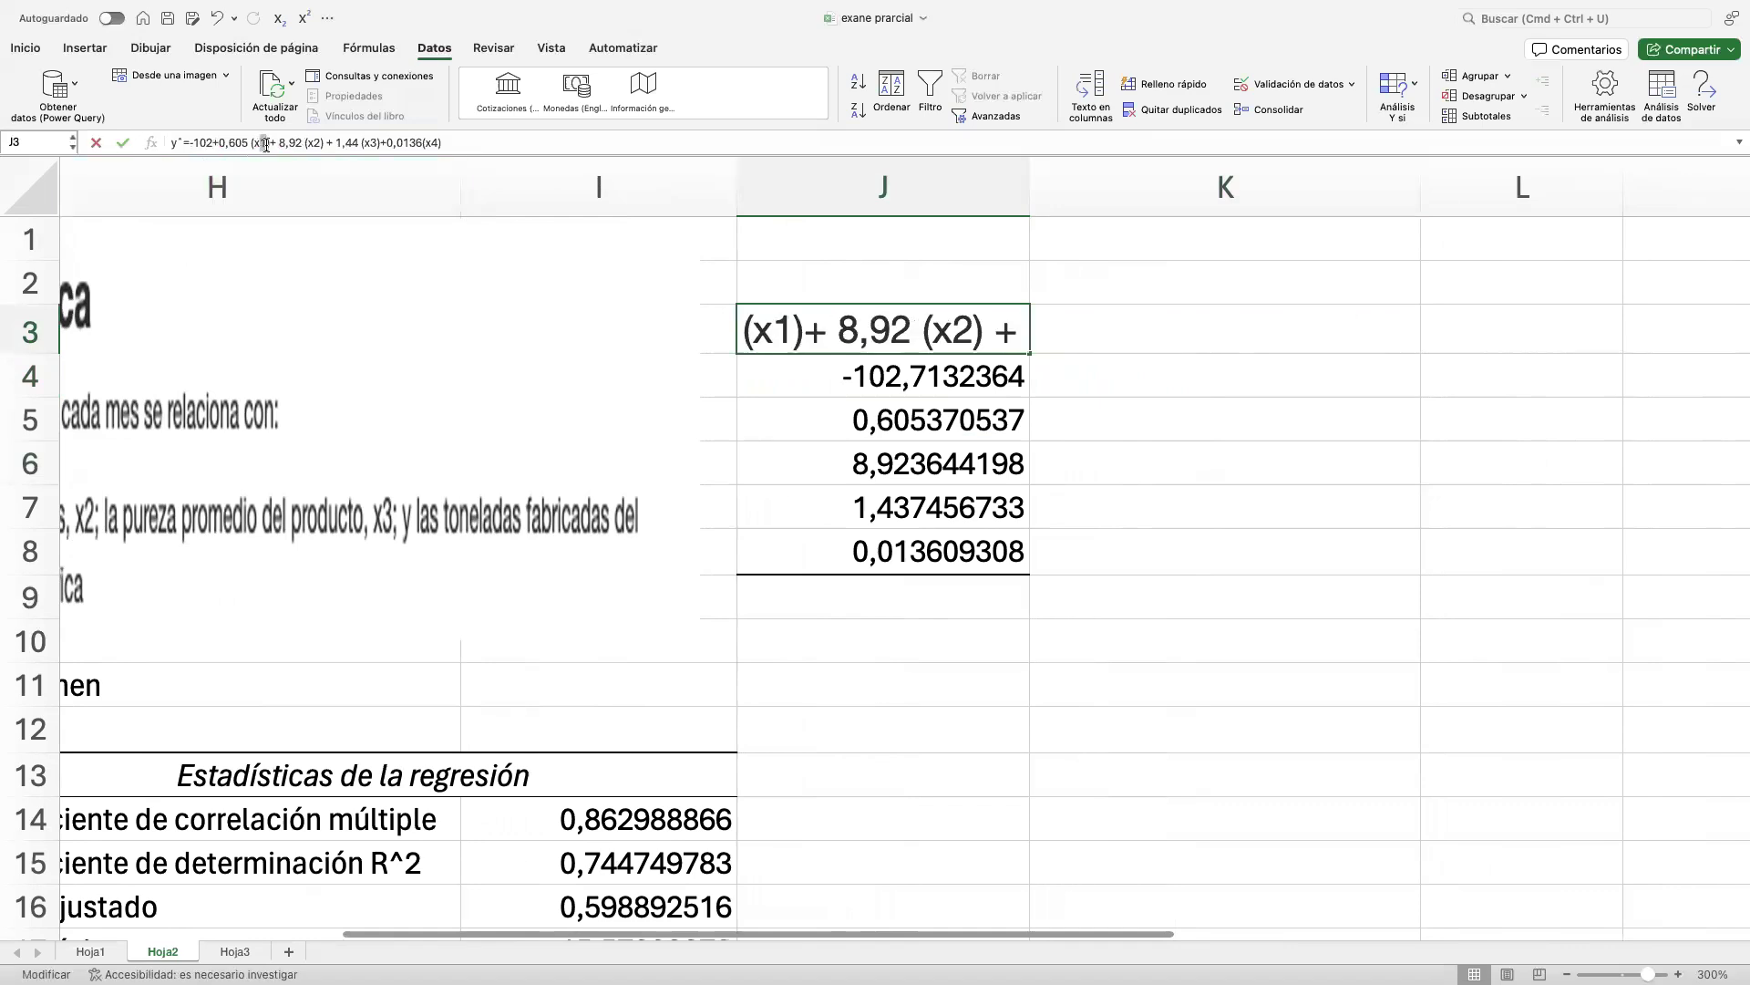
{"action": "left_click", "coordinate": [281, 25]}
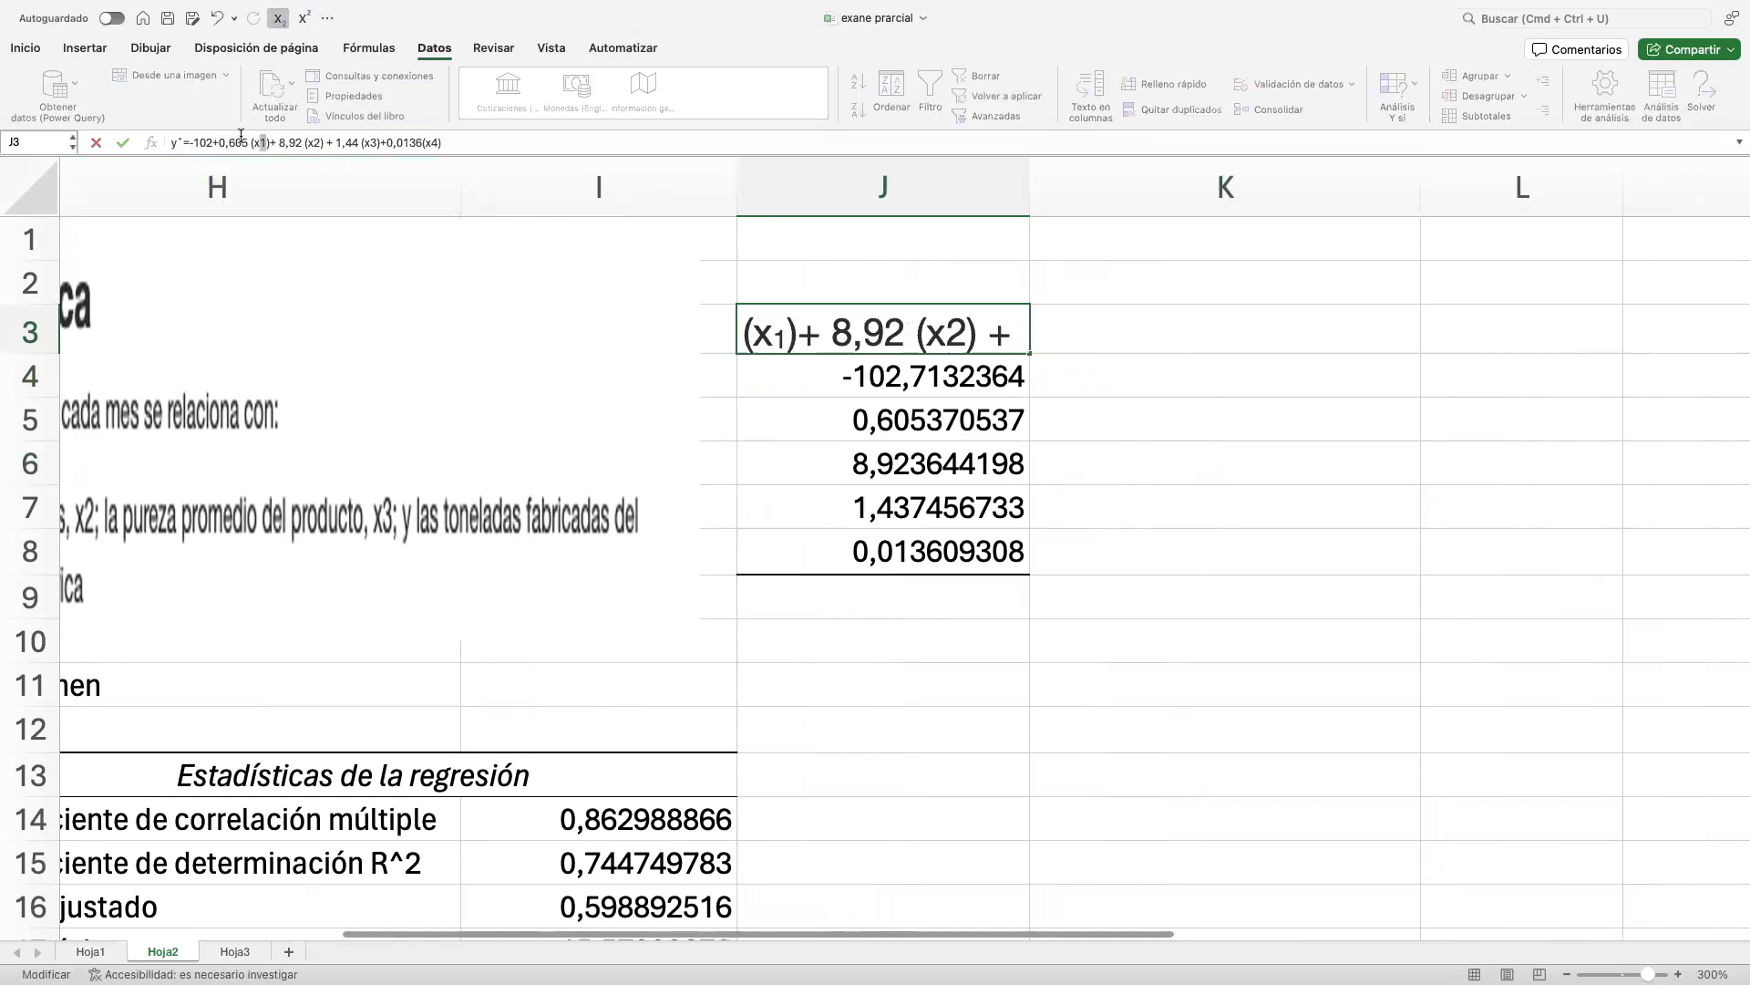
{"action": "left_click_drag", "start_coordinate": [313, 144], "coordinate": [319, 143]}
{"action": "left_click", "coordinate": [278, 18]}
{"action": "left_click_drag", "start_coordinate": [369, 143], "coordinate": [376, 143]}
{"action": "left_click", "coordinate": [280, 20]}
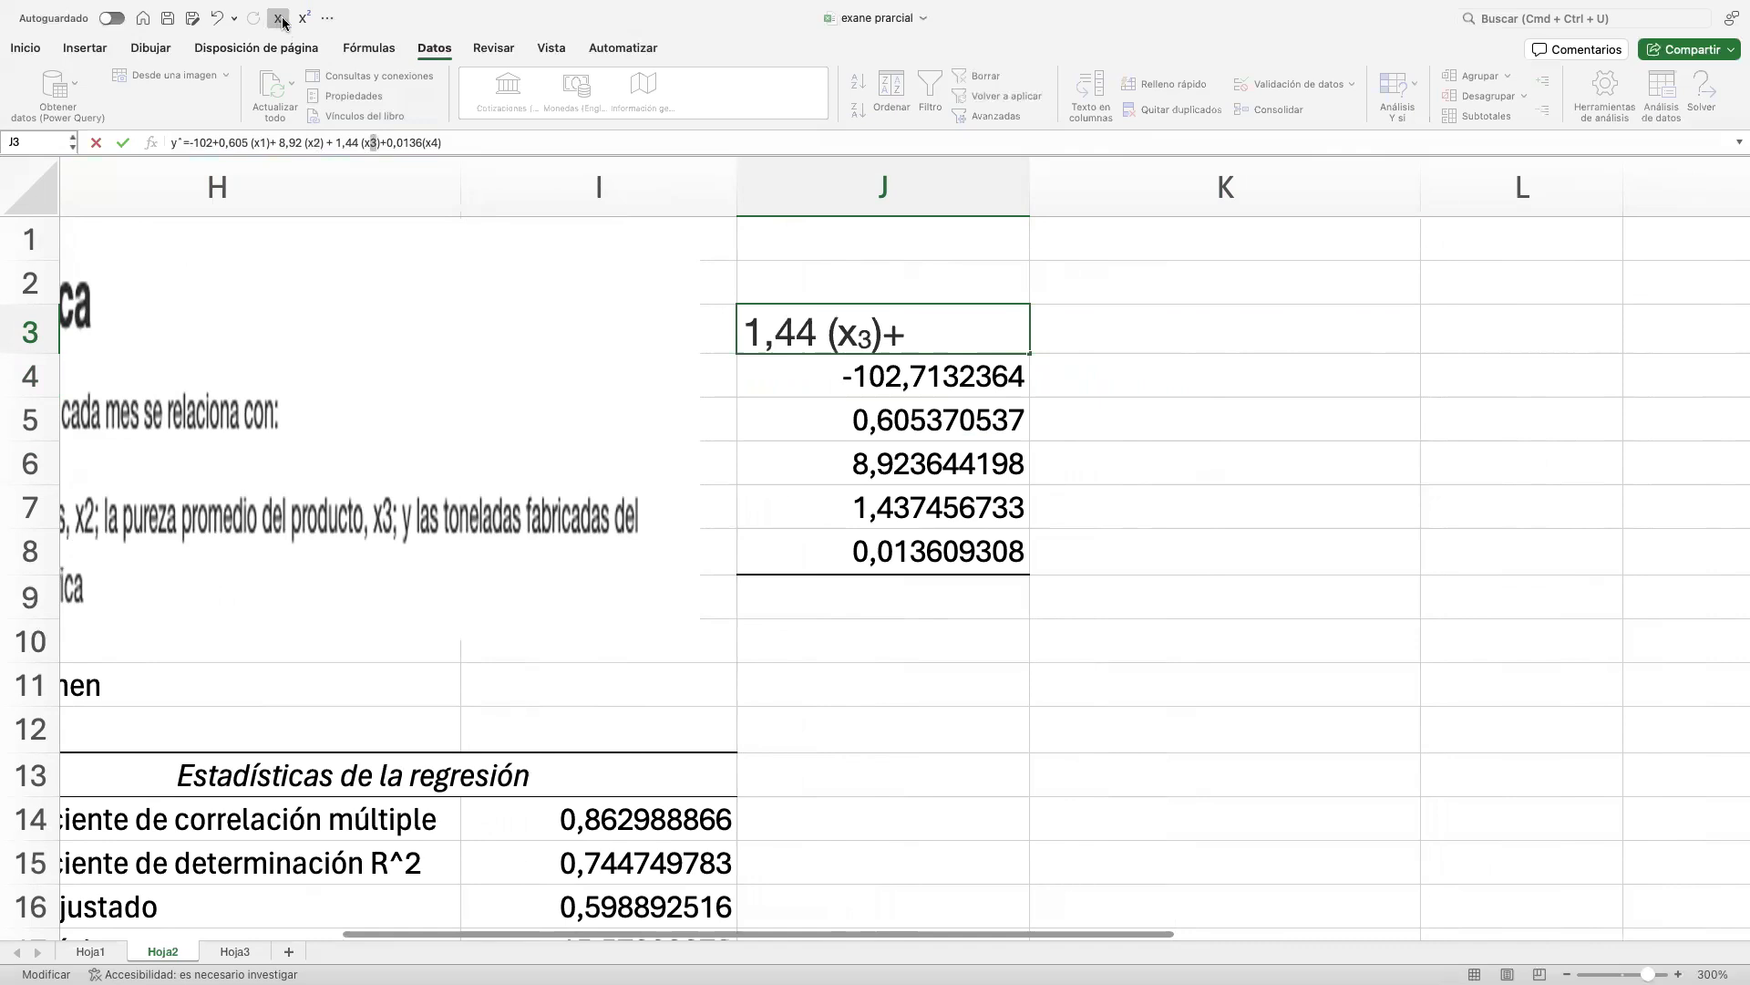
{"action": "left_click_drag", "start_coordinate": [432, 143], "coordinate": [438, 143]}
{"action": "left_click", "coordinate": [279, 20]}
{"action": "left_click", "coordinate": [1118, 476]}
Clear the copied coefficients in J4:J8 below the equation.
{"action": "scroll", "coordinate": [1012, 447], "scroll_direction": "down", "scroll_amount": 1}
{"action": "scroll", "coordinate": [993, 419], "scroll_direction": "up", "scroll_amount": 1}
{"action": "left_click_drag", "start_coordinate": [935, 383], "coordinate": [944, 553]}
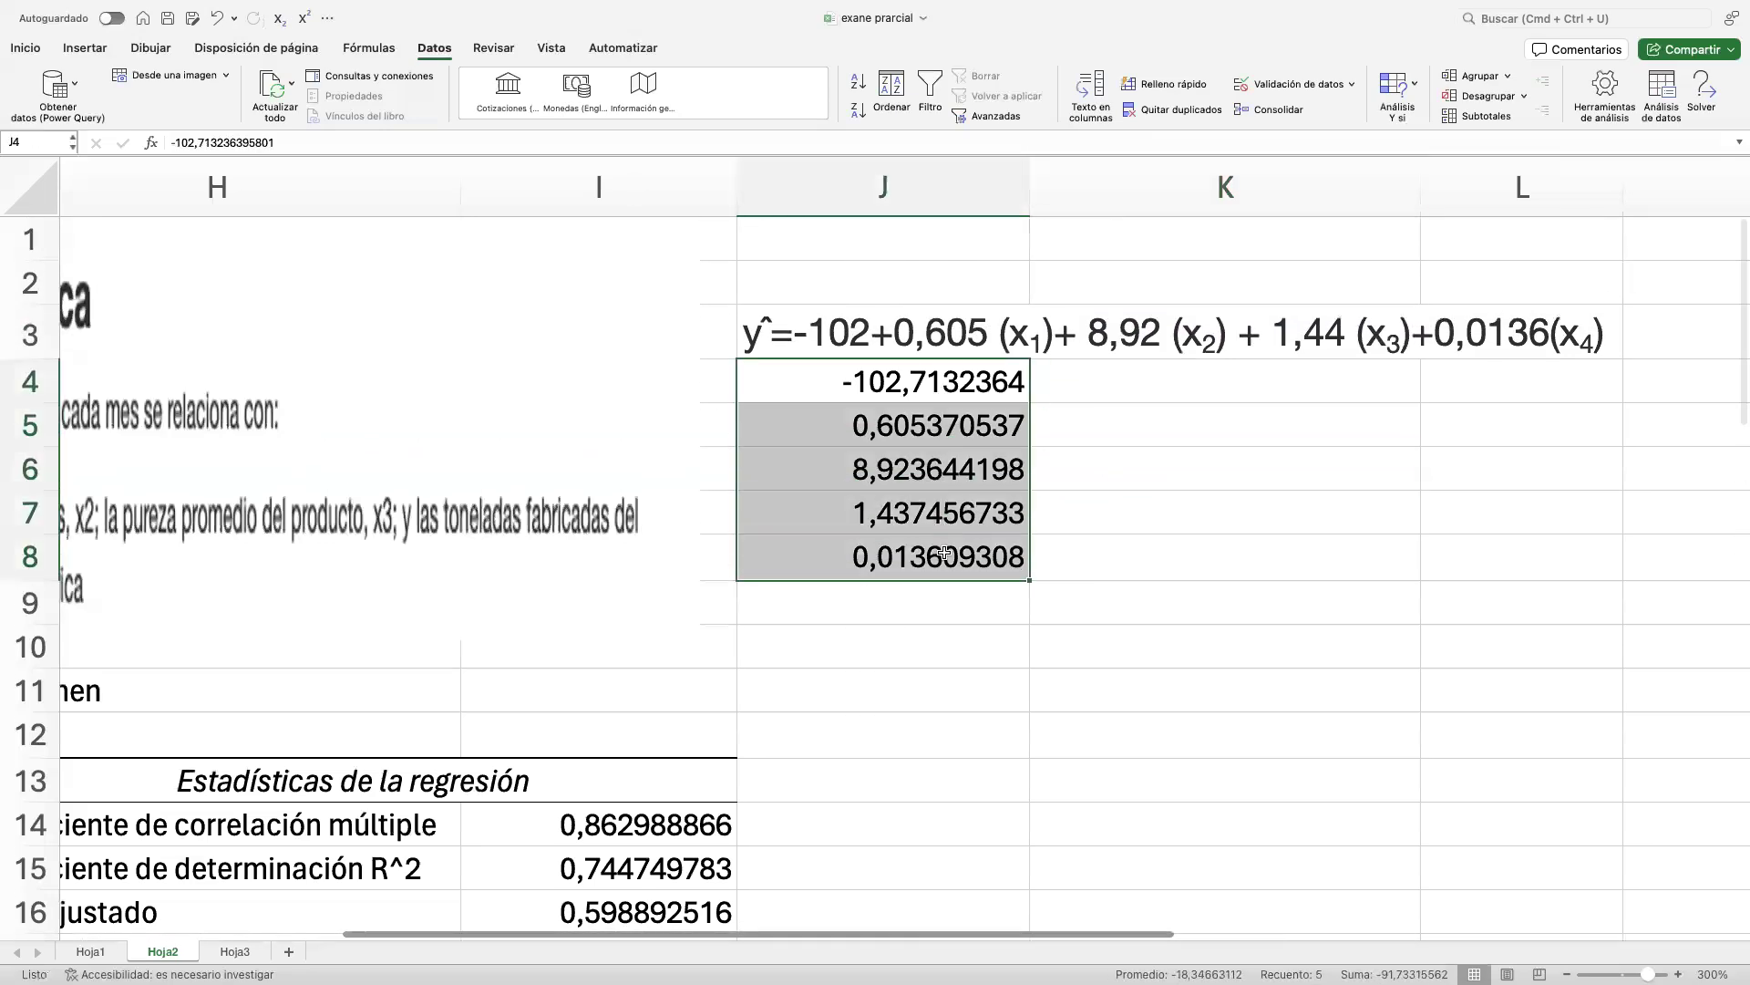
{"action": "key", "text": "Delete"}
Examine the Caso 2 statement and data table along with the regression's variance analysis and coefficient tables.
{"action": "scroll", "coordinate": [938, 551], "scroll_direction": "left", "scroll_amount": 2}
{"action": "scroll", "coordinate": [903, 555], "scroll_direction": "left", "scroll_amount": 5}
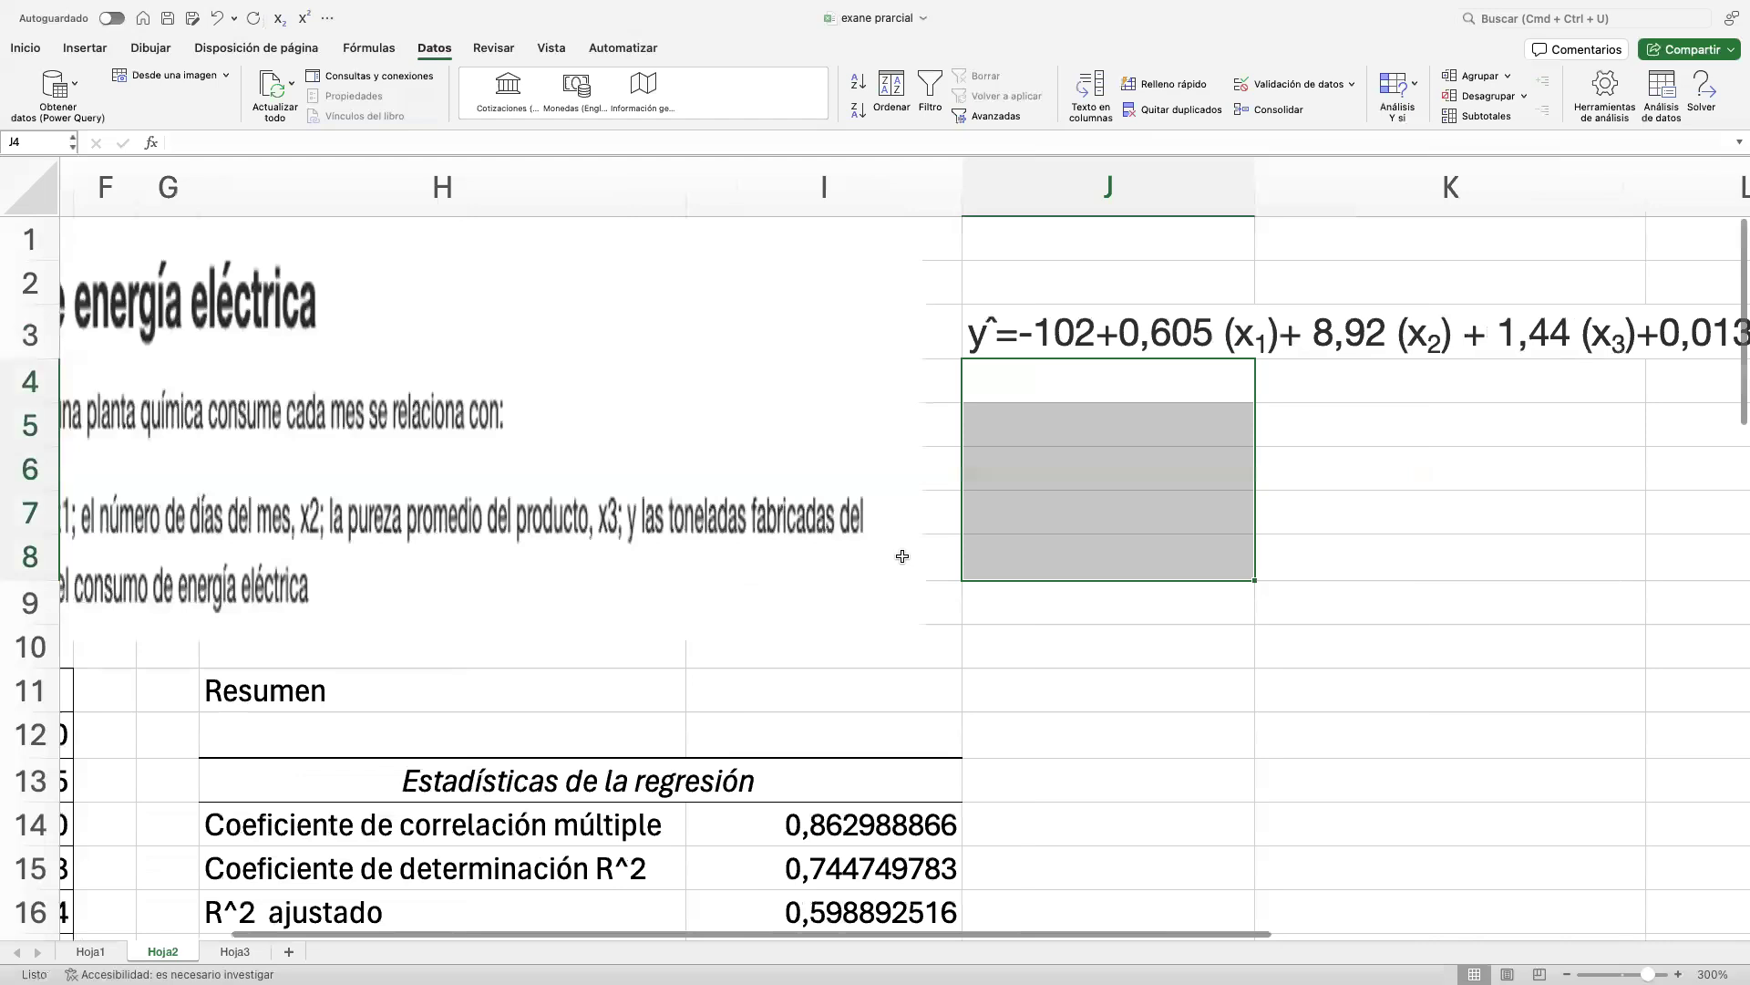
{"action": "scroll", "coordinate": [893, 557], "scroll_direction": "down", "scroll_amount": 1}
{"action": "scroll", "coordinate": [890, 574], "scroll_direction": "down", "scroll_amount": 3}
{"action": "scroll", "coordinate": [853, 552], "scroll_direction": "up", "scroll_amount": 4}
{"action": "scroll", "coordinate": [548, 473], "scroll_direction": "down", "scroll_amount": 1}
{"action": "scroll", "coordinate": [547, 473], "scroll_direction": "down", "scroll_amount": 5}
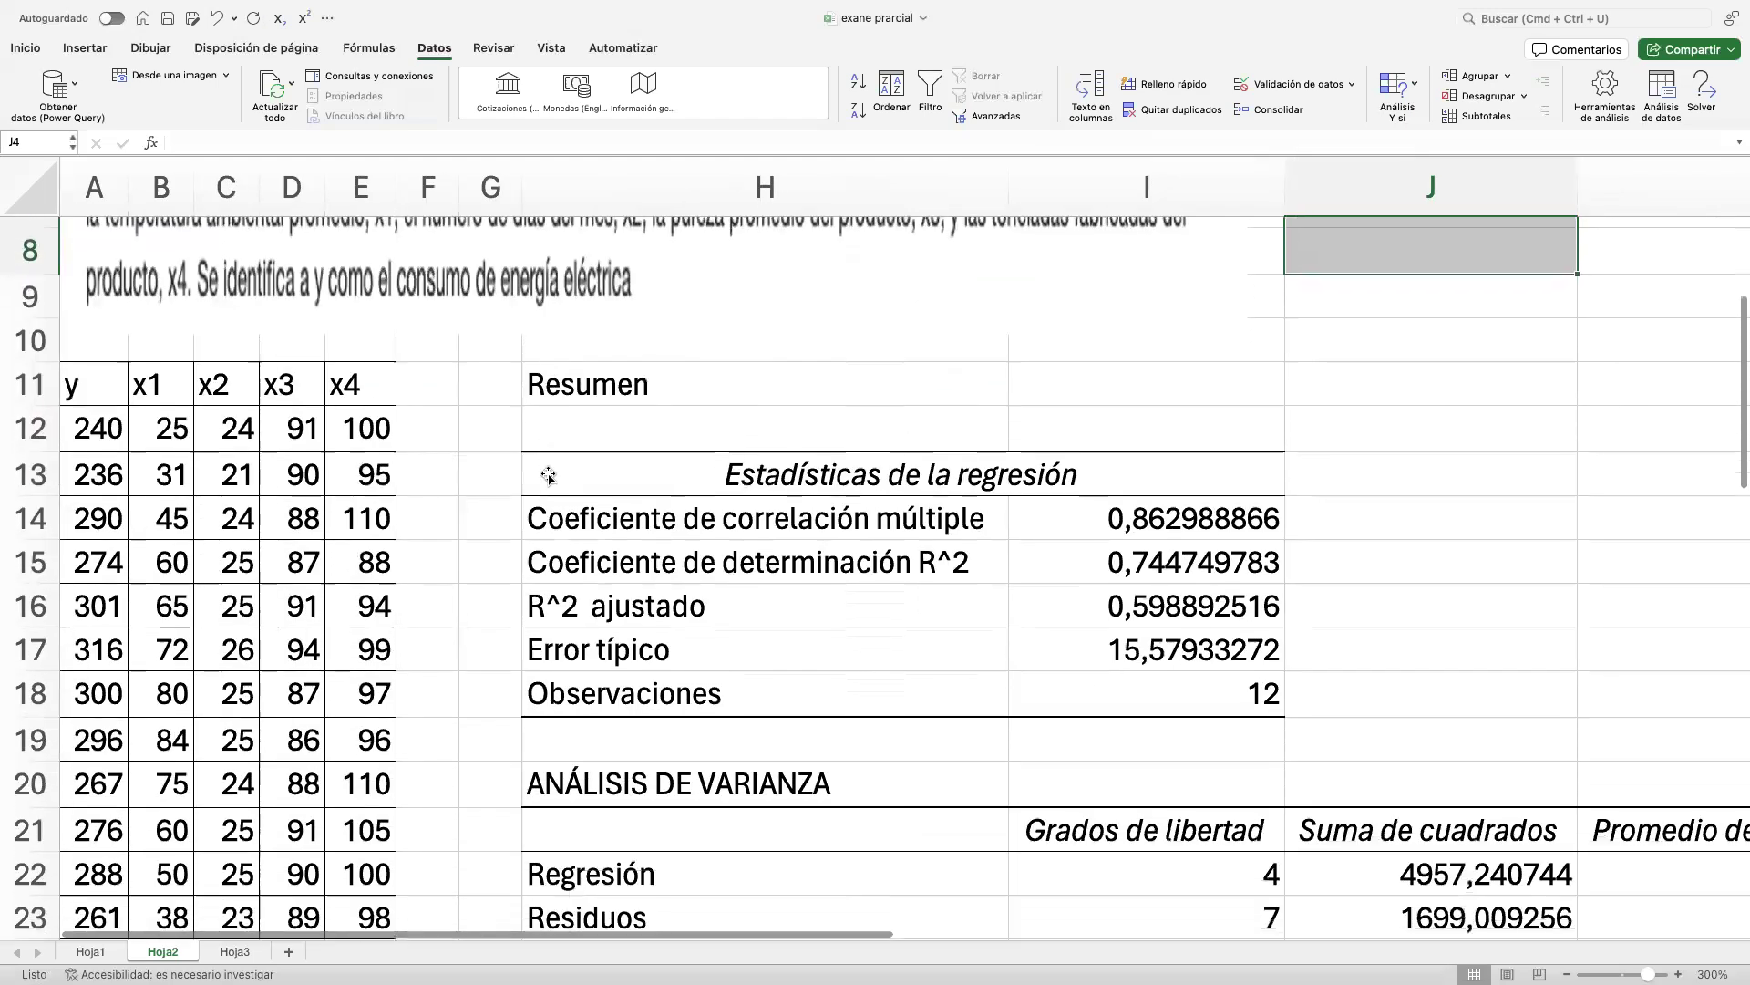
{"action": "scroll", "coordinate": [119, 452], "scroll_direction": "up", "scroll_amount": 4}
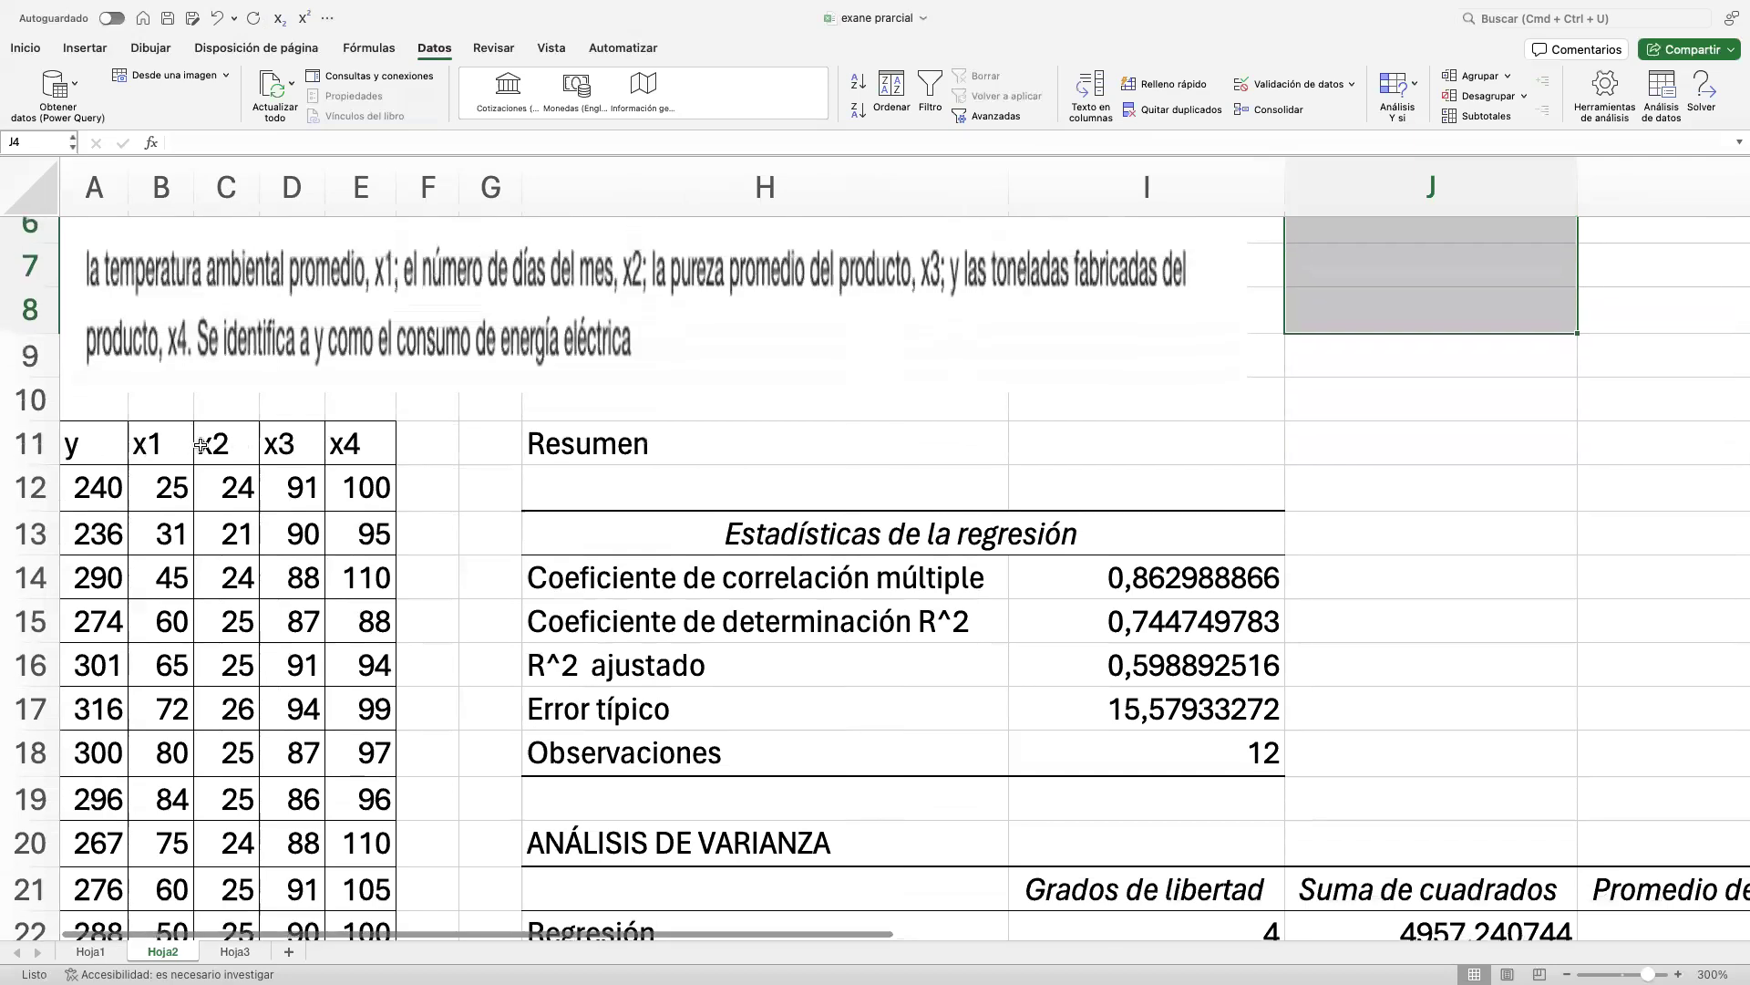
{"action": "scroll", "coordinate": [398, 467], "scroll_direction": "down", "scroll_amount": 5}
{"action": "scroll", "coordinate": [397, 467], "scroll_direction": "right", "scroll_amount": 3}
{"action": "scroll", "coordinate": [398, 467], "scroll_direction": "down", "scroll_amount": 5}
{"action": "scroll", "coordinate": [397, 466], "scroll_direction": "right", "scroll_amount": 4}
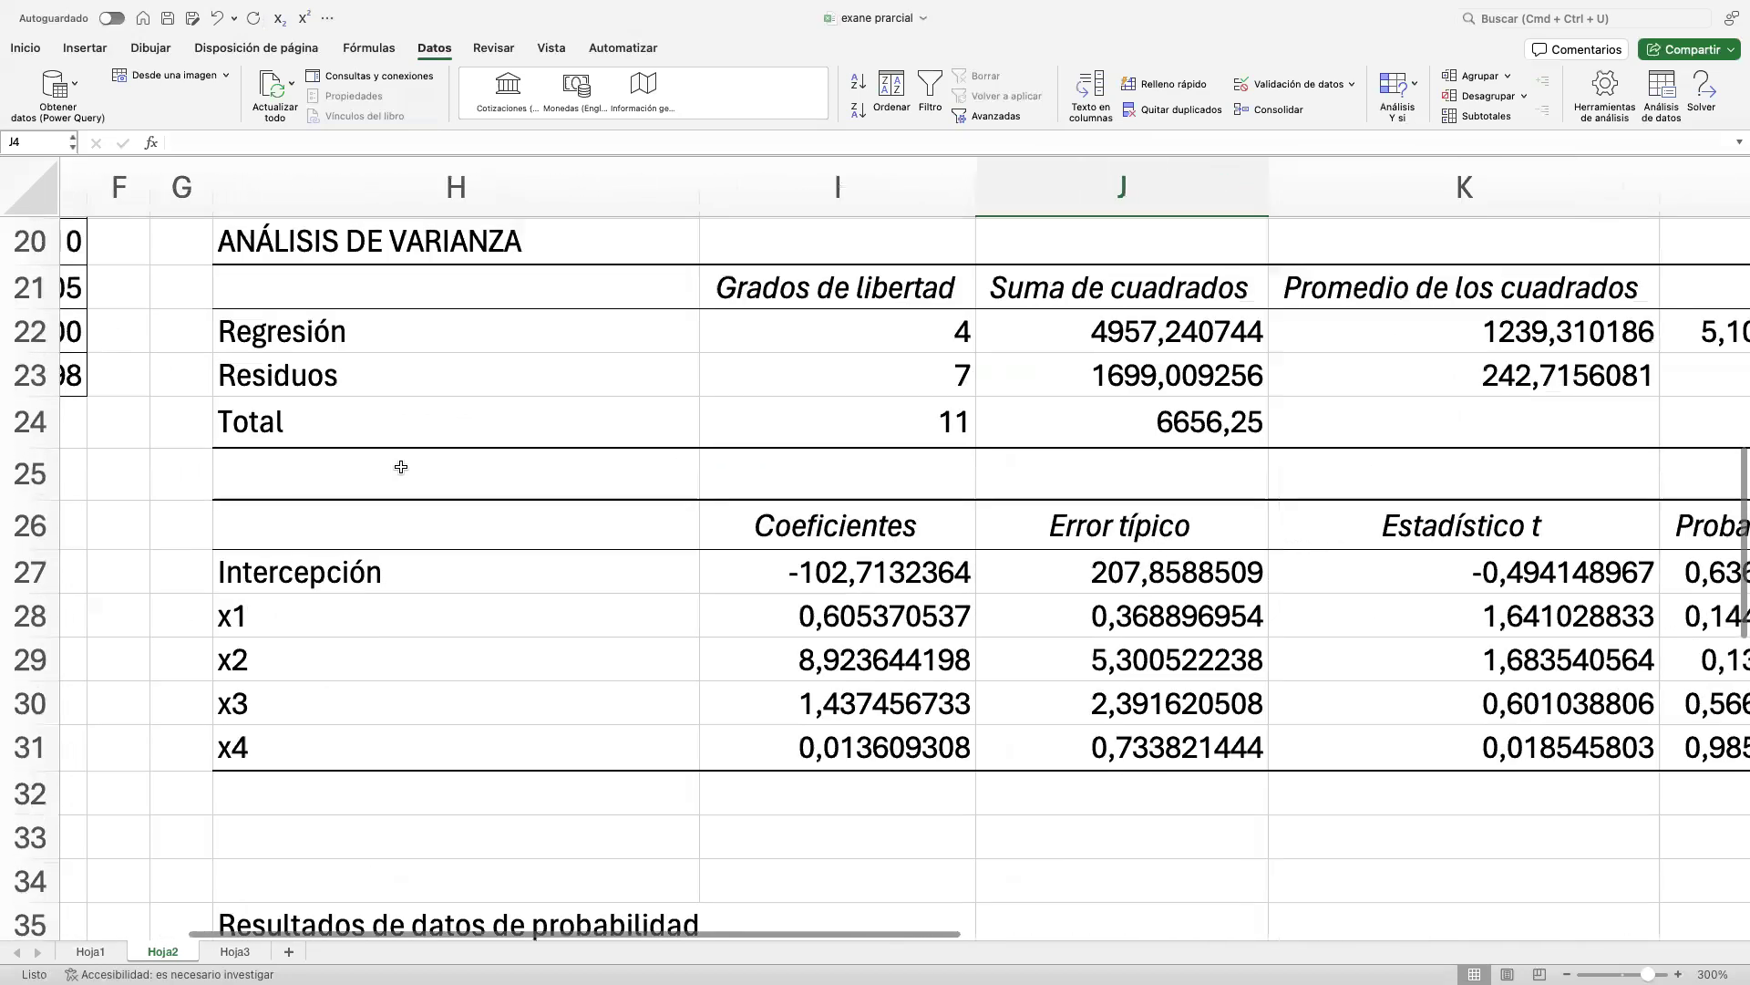
{"action": "scroll", "coordinate": [401, 460], "scroll_direction": "up", "scroll_amount": 3}
{"action": "scroll", "coordinate": [438, 474], "scroll_direction": "down", "scroll_amount": 3}
{"action": "scroll", "coordinate": [788, 594], "scroll_direction": "up", "scroll_amount": 1}
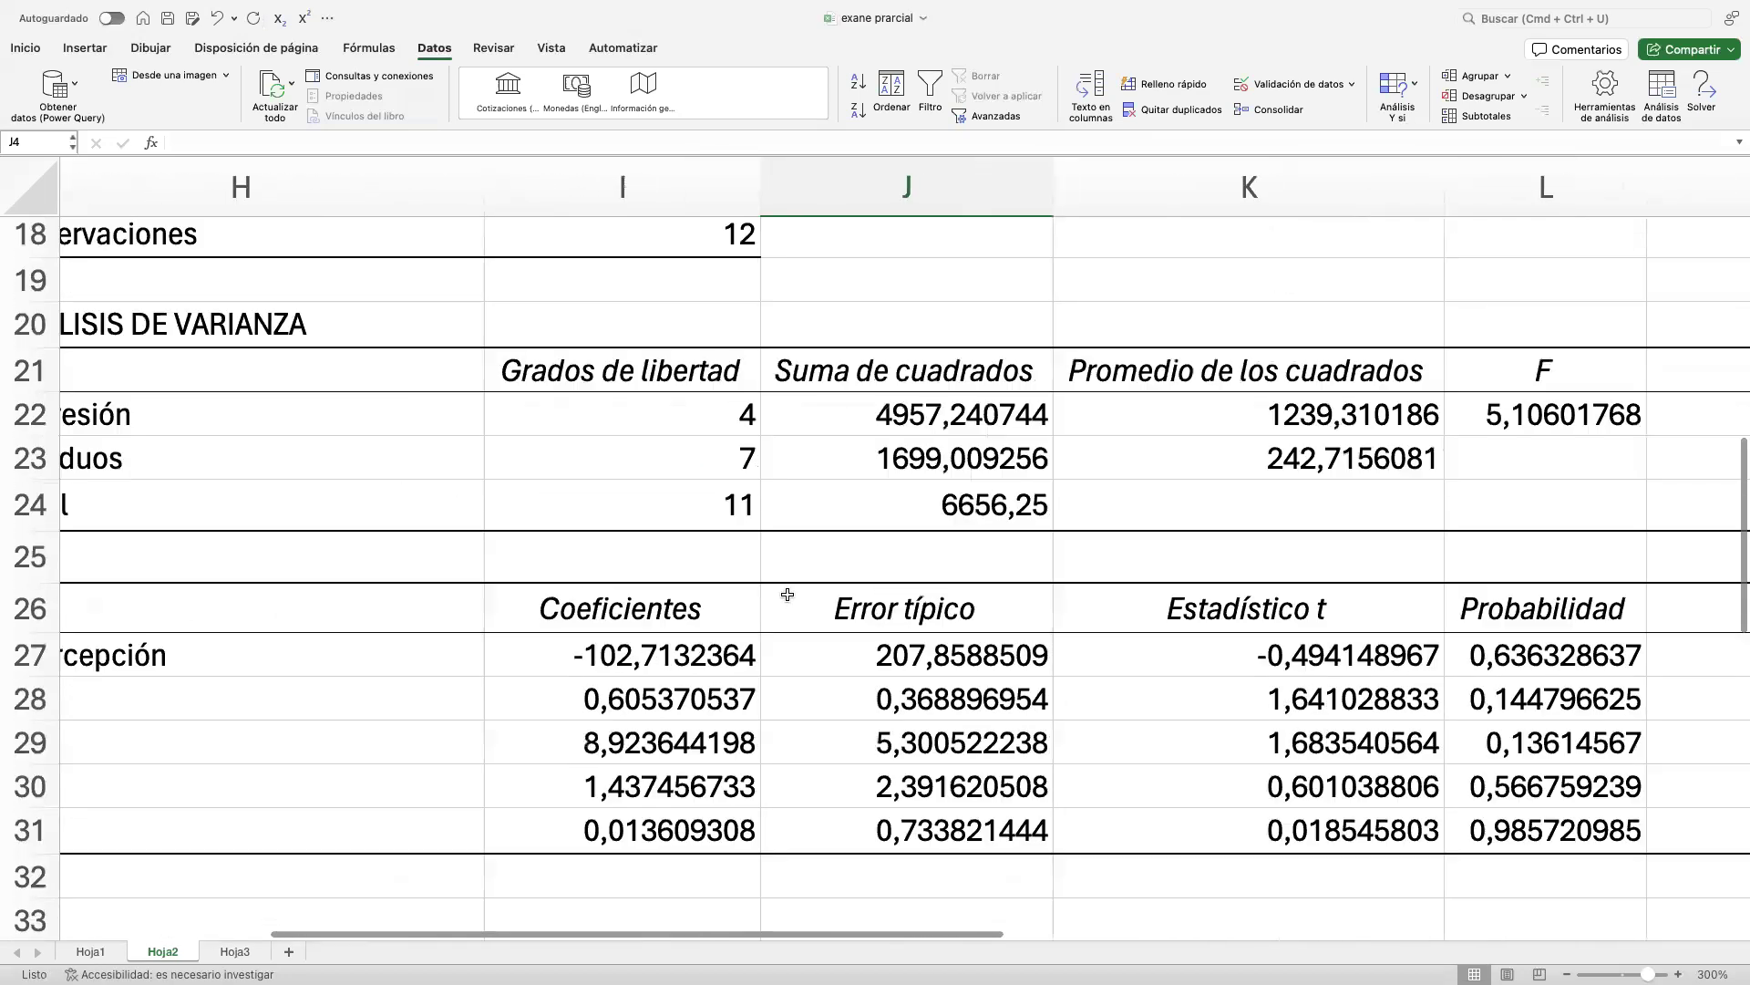
{"action": "scroll", "coordinate": [788, 595], "scroll_direction": "down", "scroll_amount": 2}
{"action": "scroll", "coordinate": [791, 594], "scroll_direction": "up", "scroll_amount": 1}
{"action": "scroll", "coordinate": [802, 595], "scroll_direction": "right", "scroll_amount": 3}
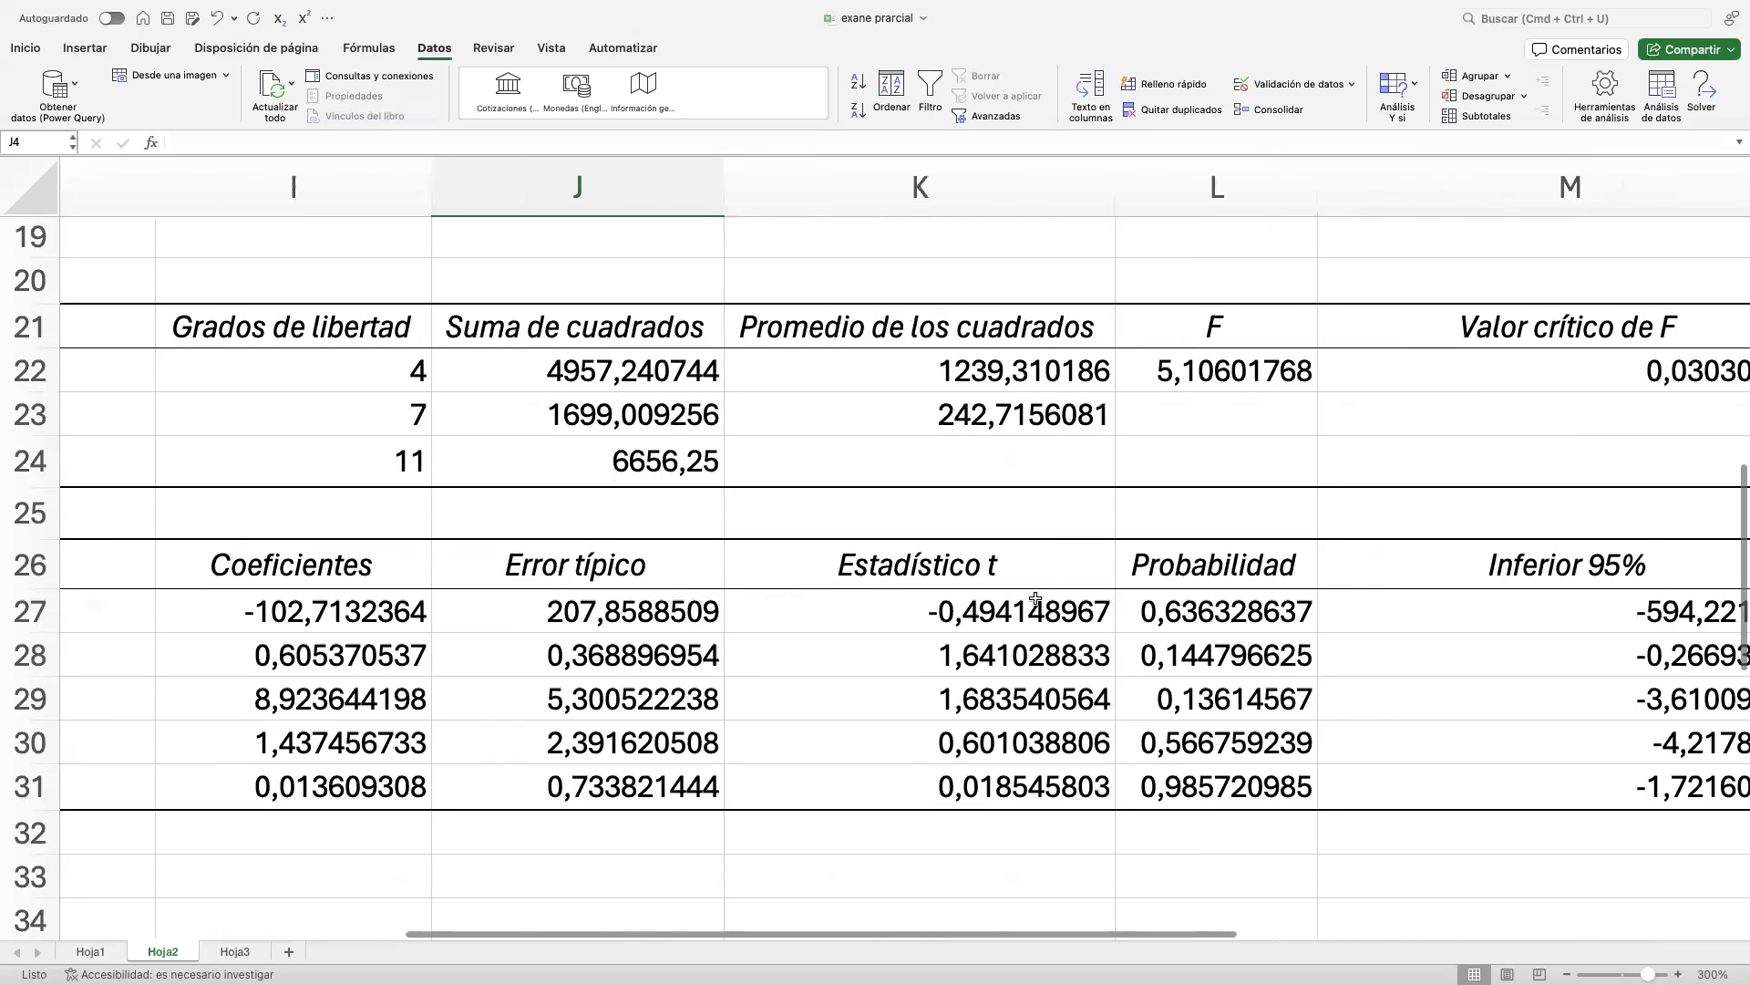
Highlight the Probabilidad values in L27:L31 with a yellow fill.
{"action": "scroll", "coordinate": [1173, 609], "scroll_direction": "left", "scroll_amount": 1}
{"action": "left_click_drag", "start_coordinate": [1174, 609], "coordinate": [1214, 787]}
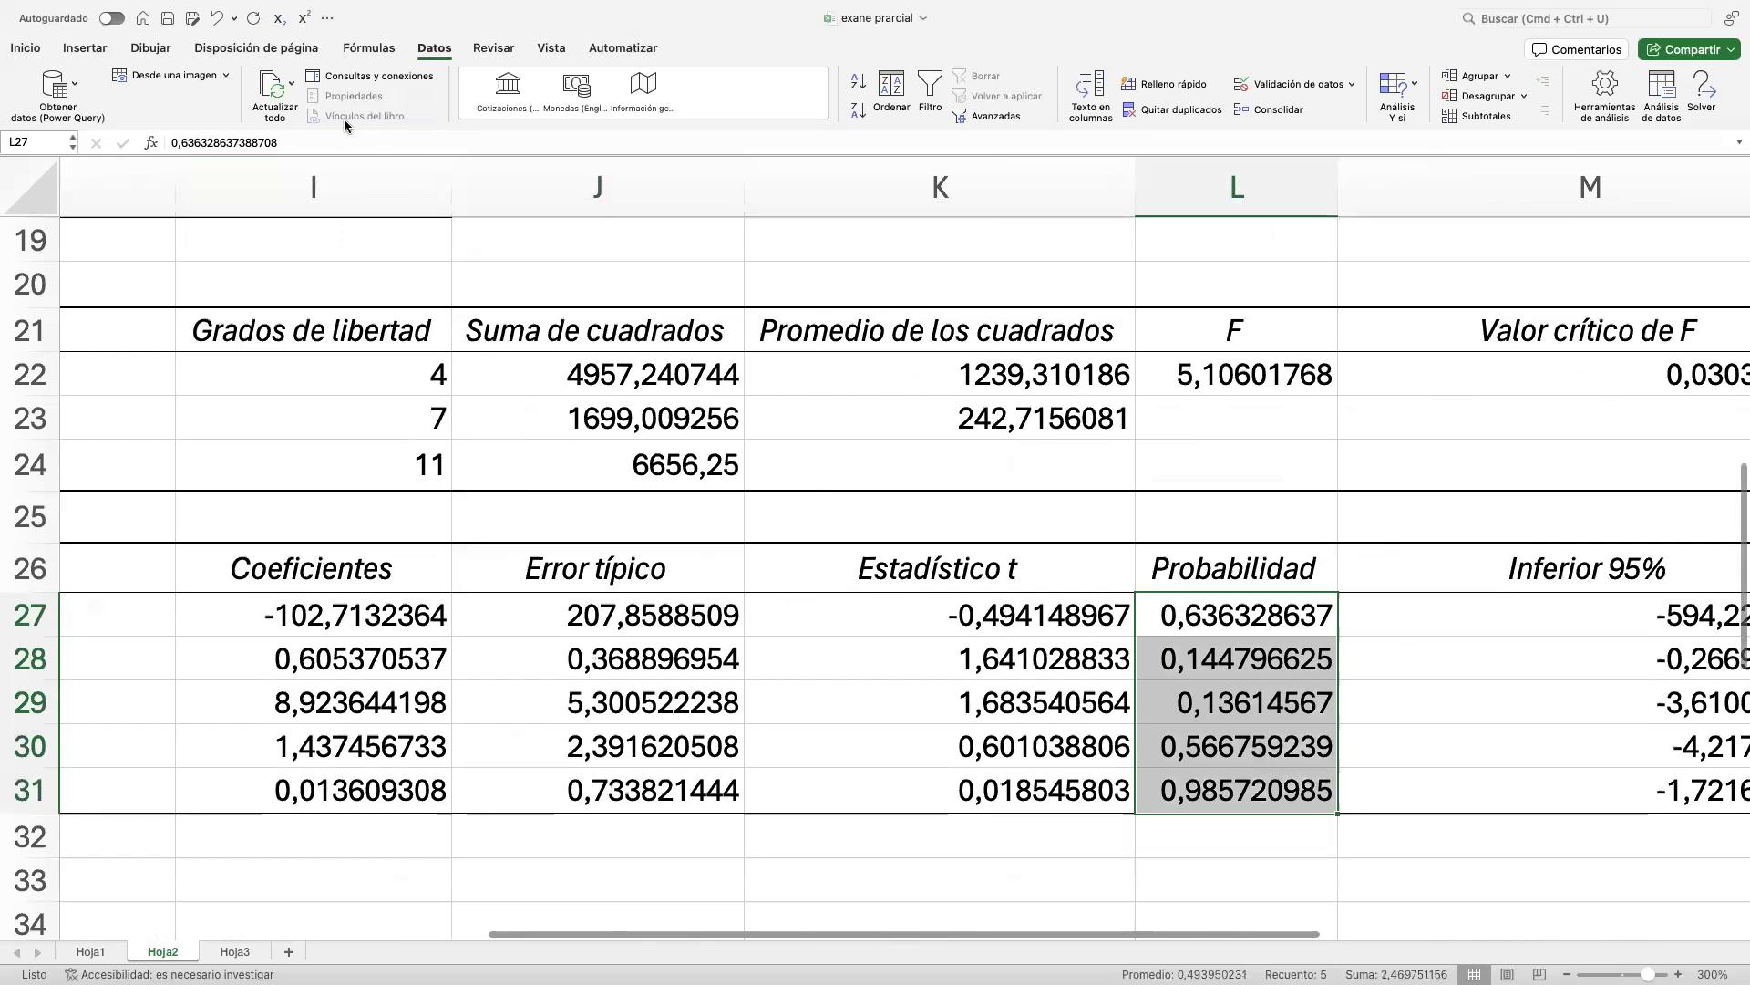
{"action": "left_click", "coordinate": [24, 49]}
{"action": "left_click", "coordinate": [296, 110]}
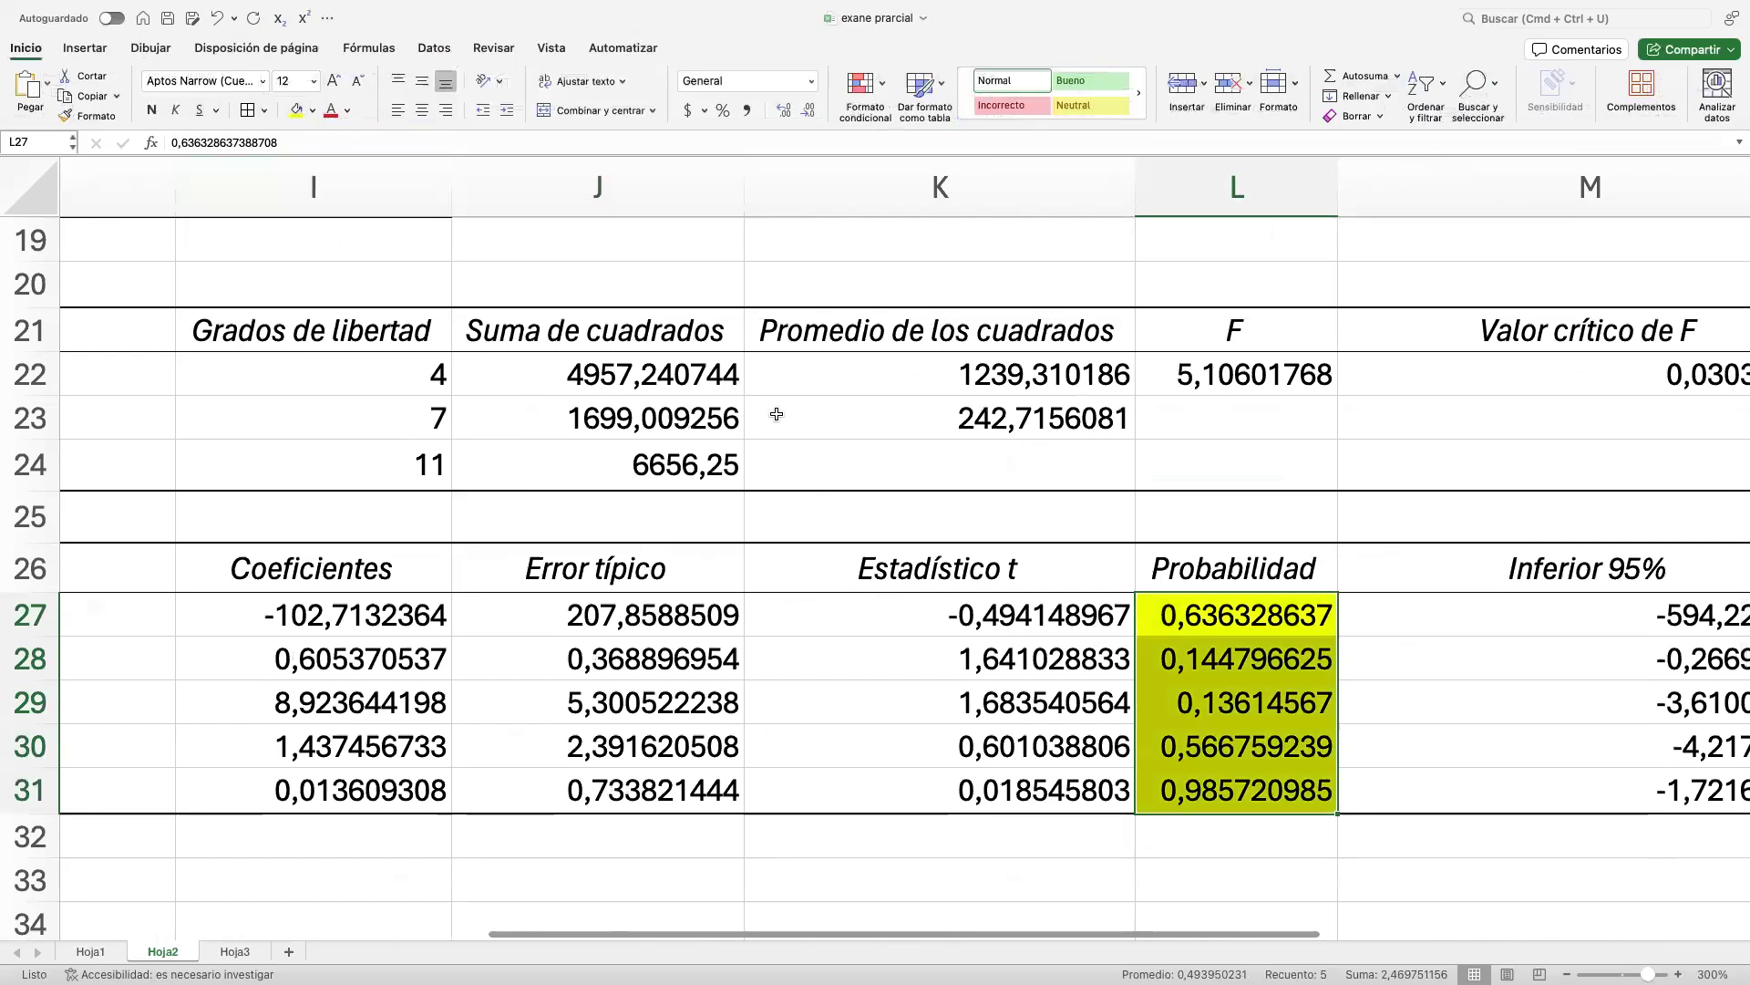
Enter the note "p>0,05" in L32, directly below the highlighted Probabilidad values.
{"action": "scroll", "coordinate": [1176, 532], "scroll_direction": "down", "scroll_amount": 3}
{"action": "scroll", "coordinate": [1176, 532], "scroll_direction": "up", "scroll_amount": 2}
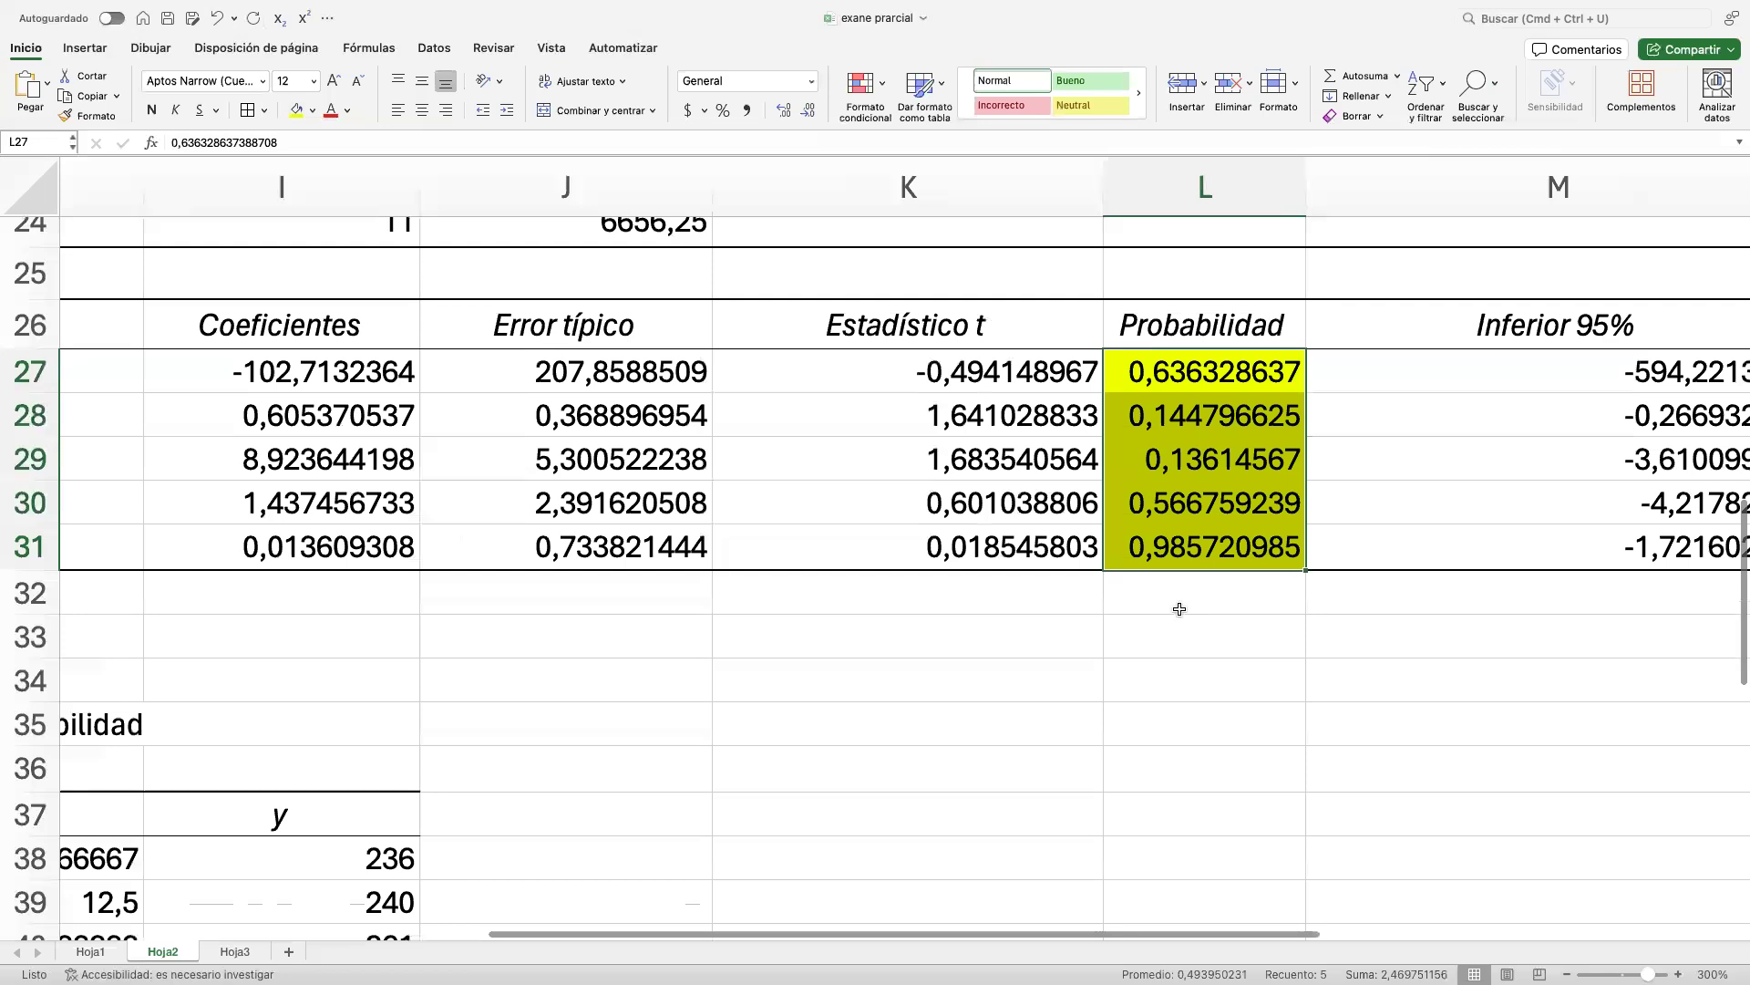
{"action": "left_click", "coordinate": [1180, 609]}
{"action": "type", "text": "p"}
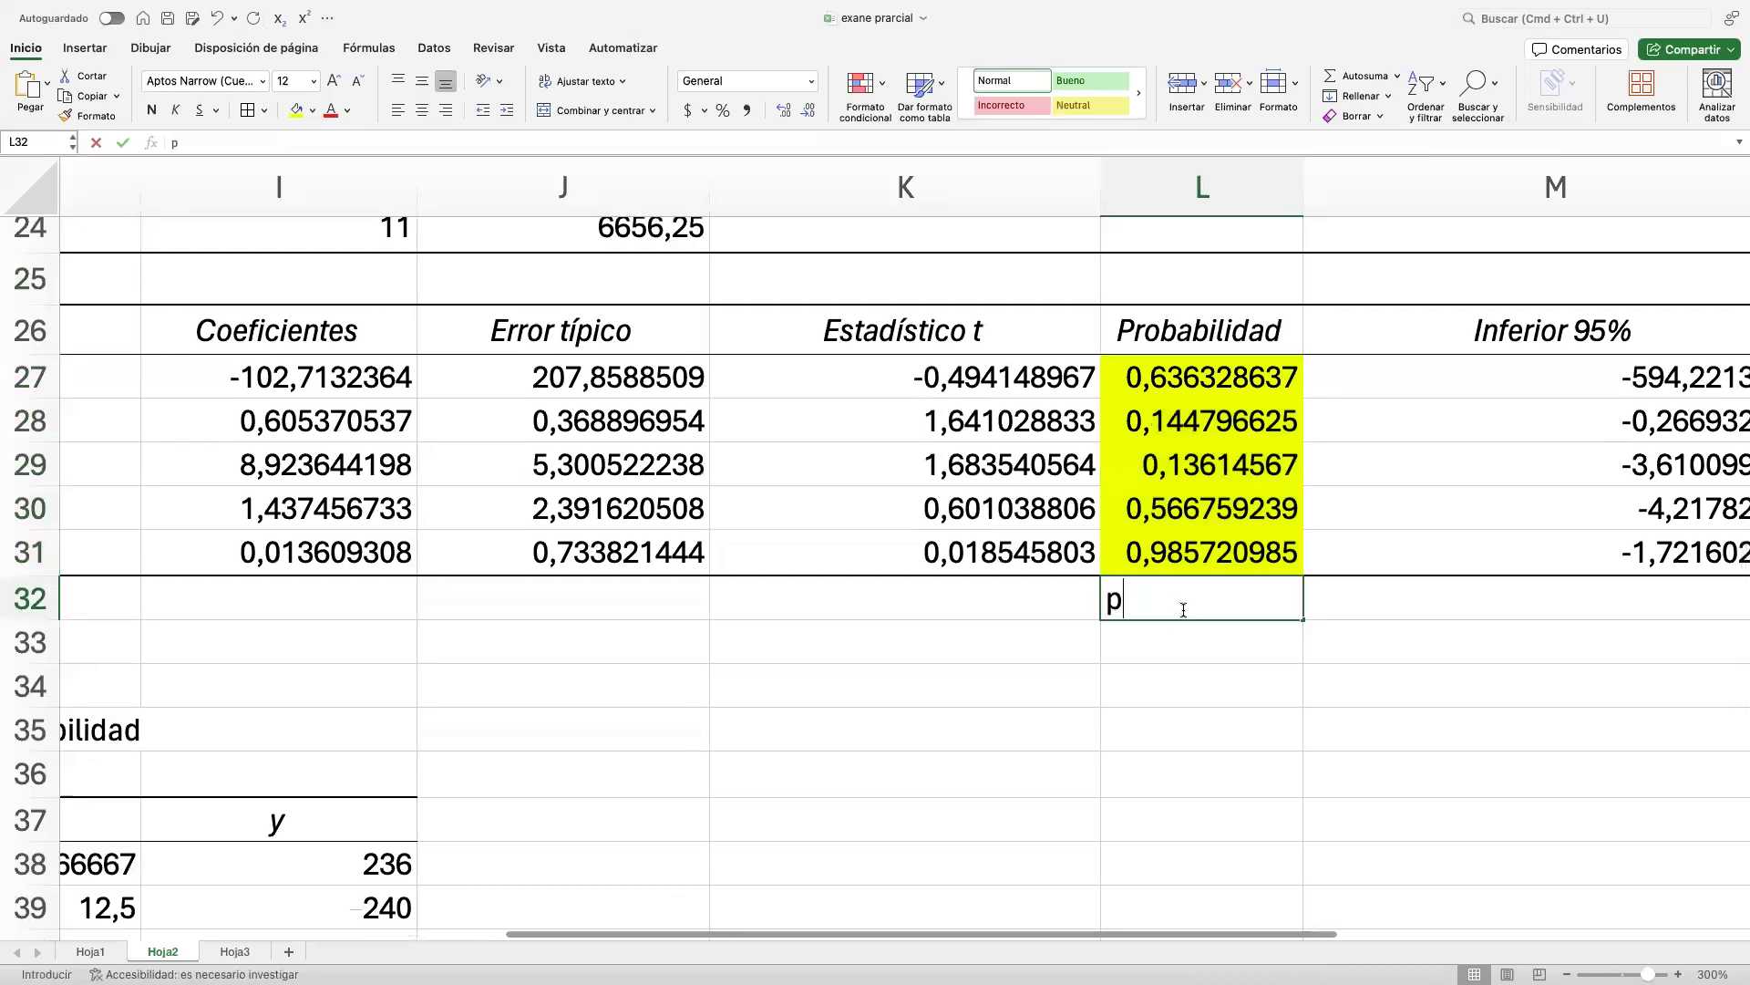
{"action": "type", "text": ">0"}
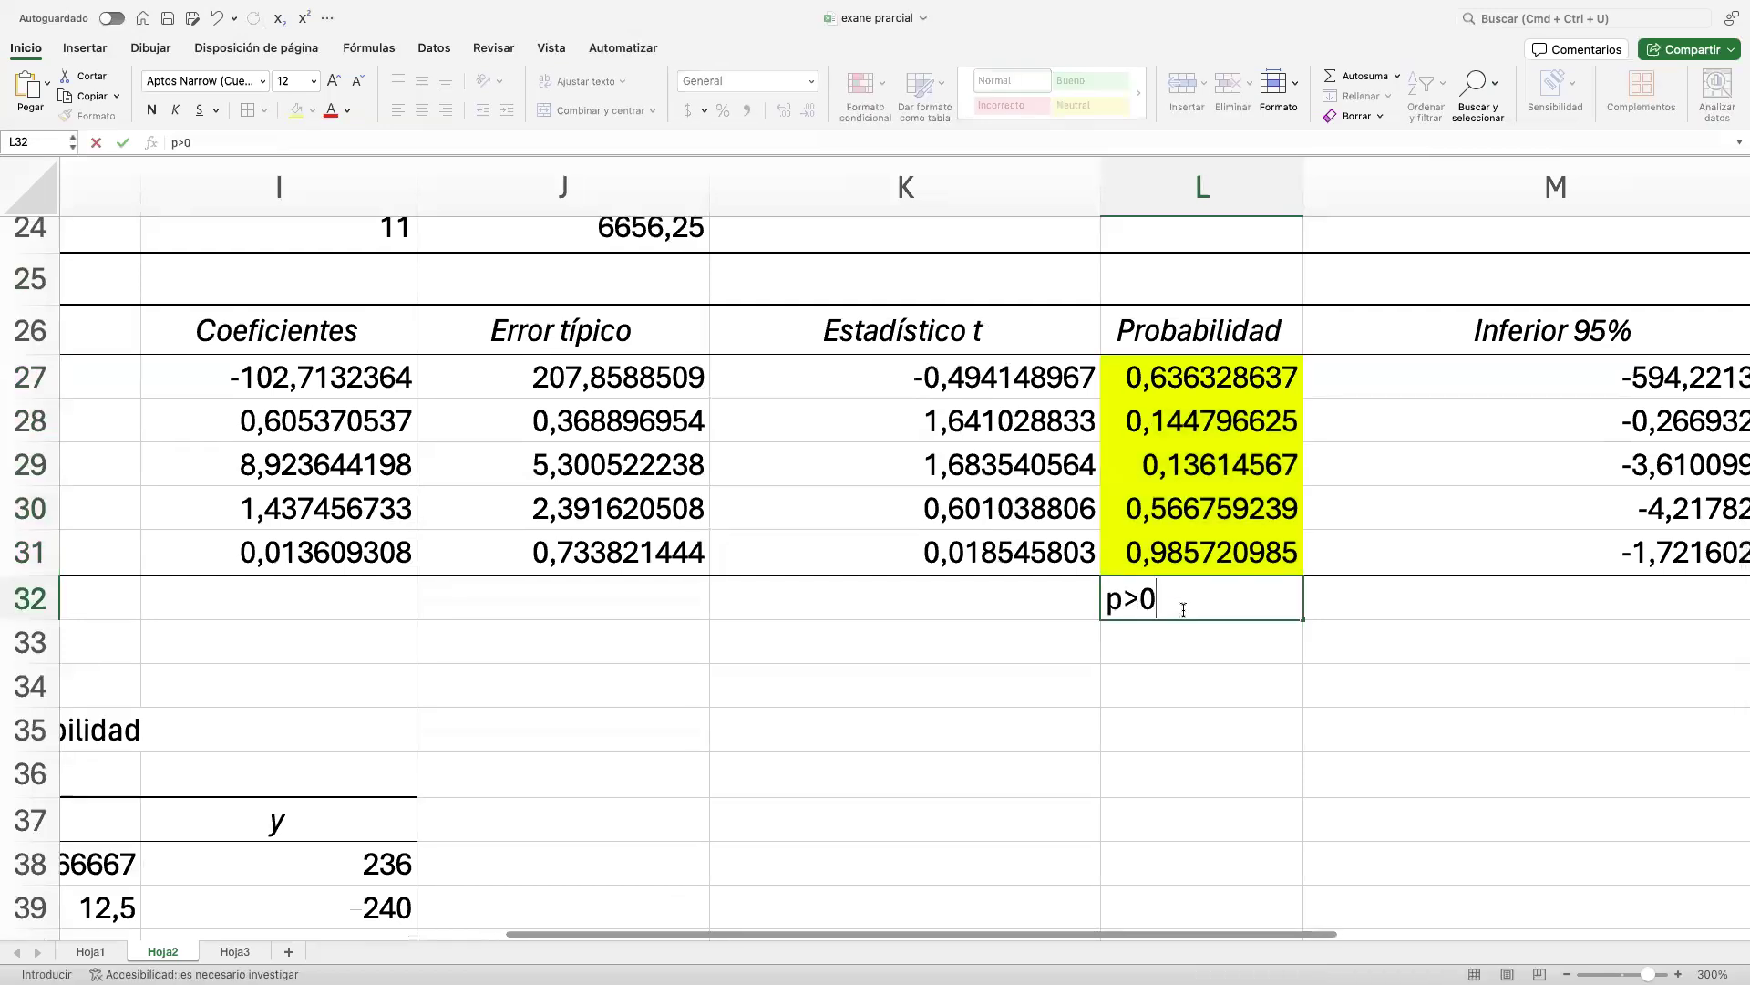
{"action": "type", "text": ",05"}
{"action": "scroll", "coordinate": [1368, 666], "scroll_direction": "right", "scroll_amount": 1}
{"action": "scroll", "coordinate": [1364, 664], "scroll_direction": "right", "scroll_amount": 2}
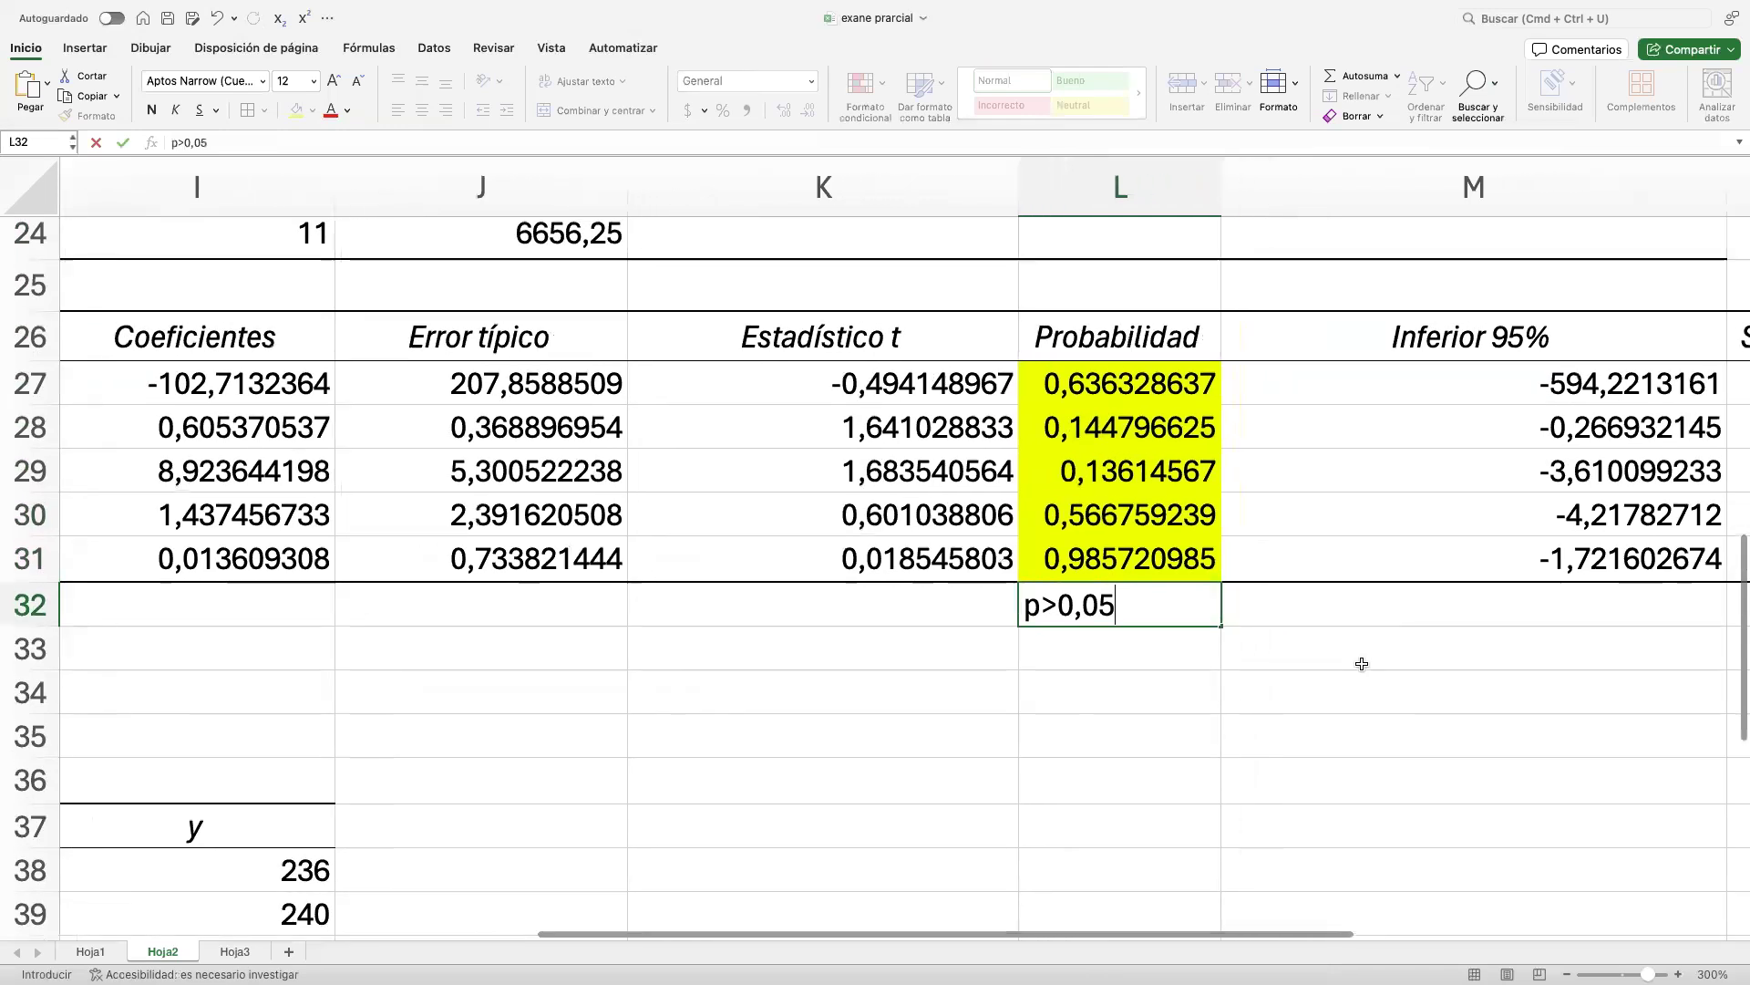
{"action": "left_click", "coordinate": [1316, 653]}
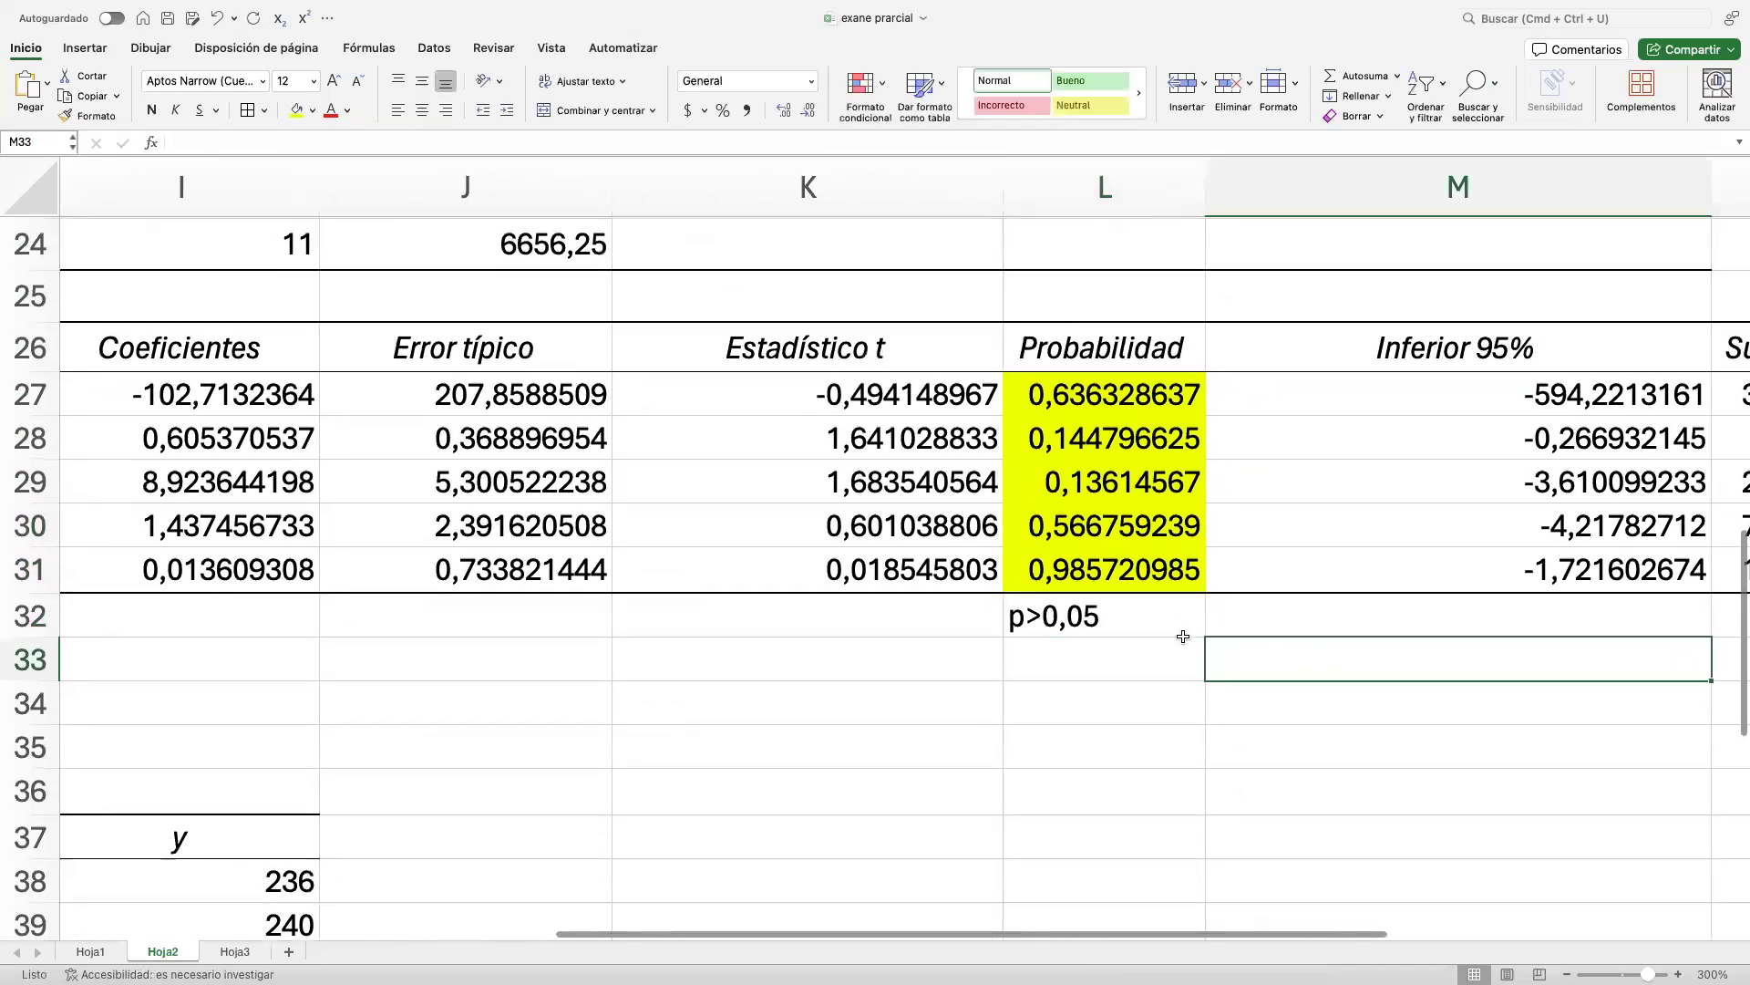
Review the Probabilidad values in L27:L31 against the Caso 2 variable descriptions, the J3 equation and the coefficient table.
{"action": "left_click_drag", "start_coordinate": [1120, 397], "coordinate": [1129, 567]}
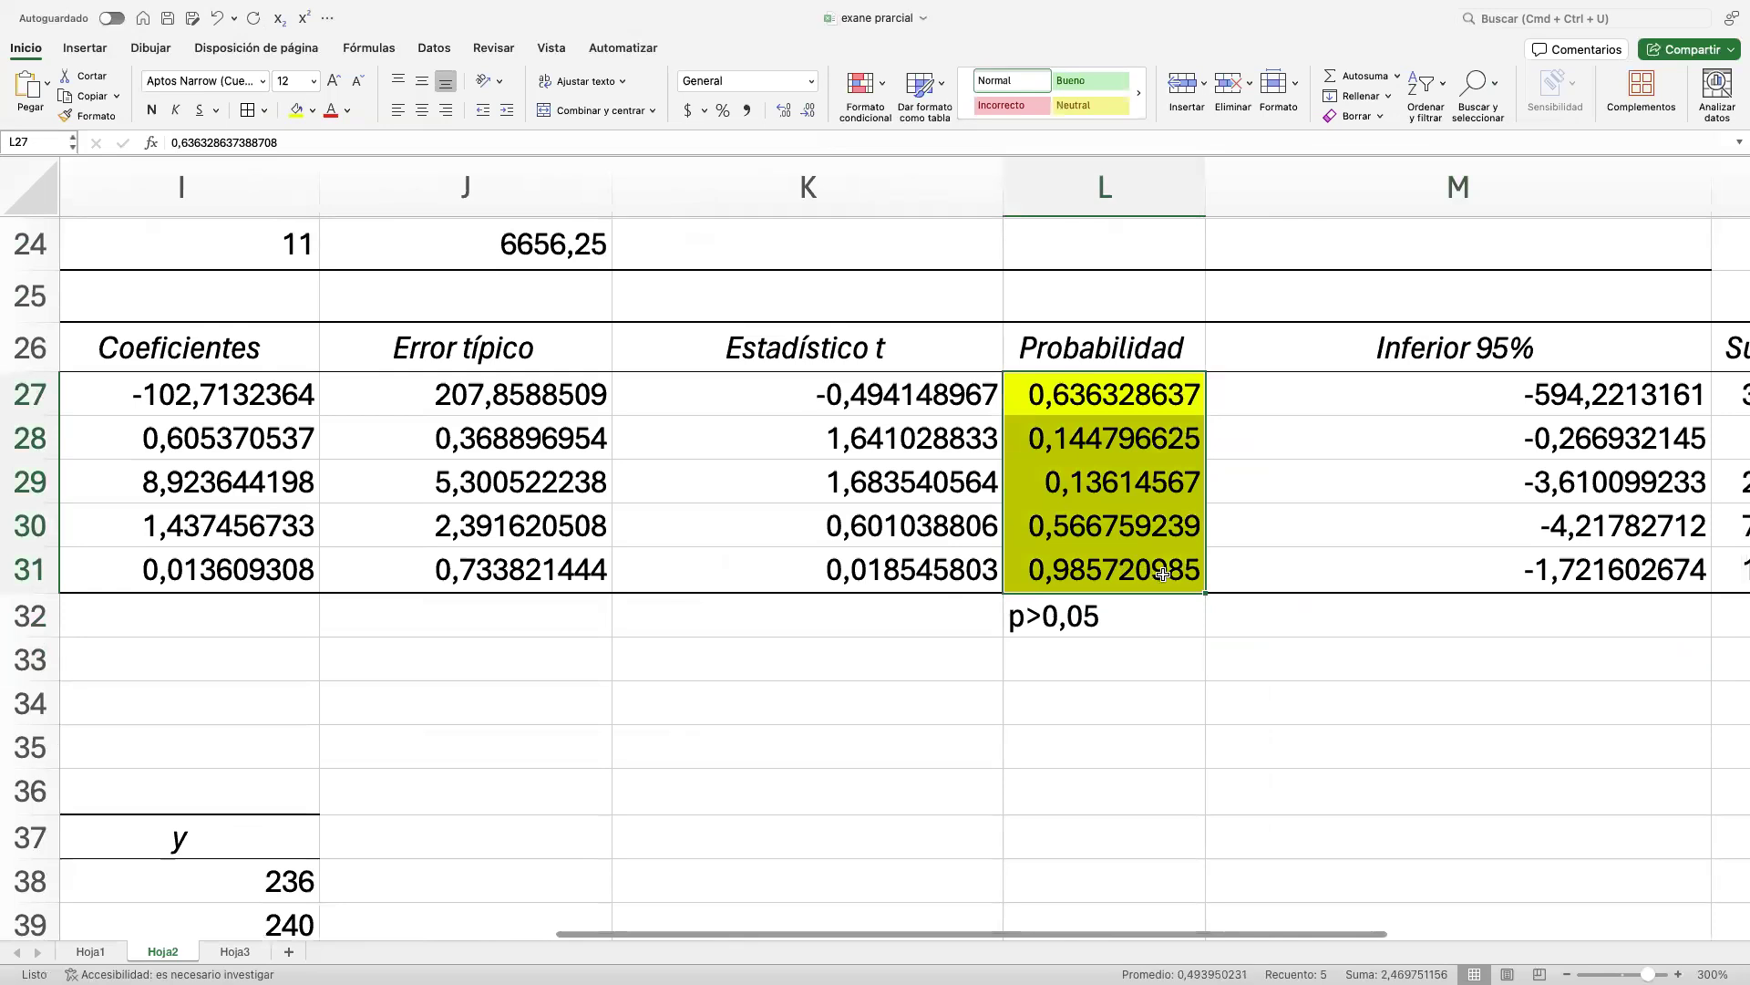
{"action": "left_click", "coordinate": [1094, 488]}
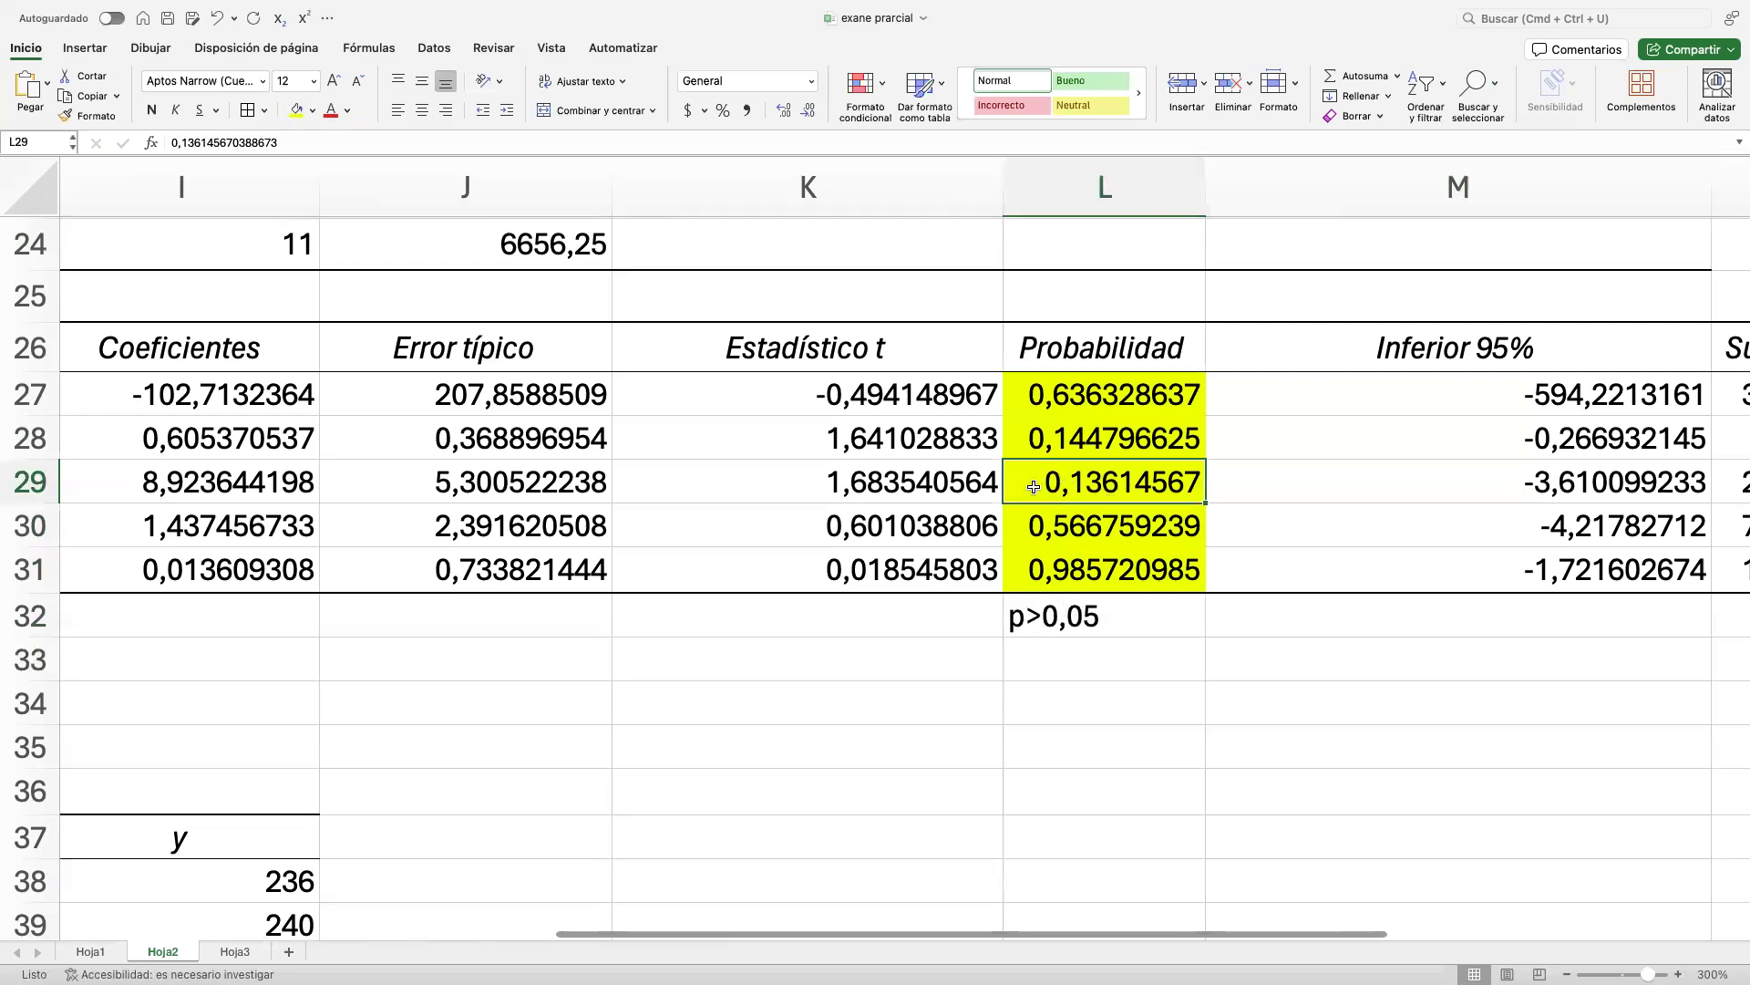
{"action": "scroll", "coordinate": [1158, 520], "scroll_direction": "left", "scroll_amount": 5}
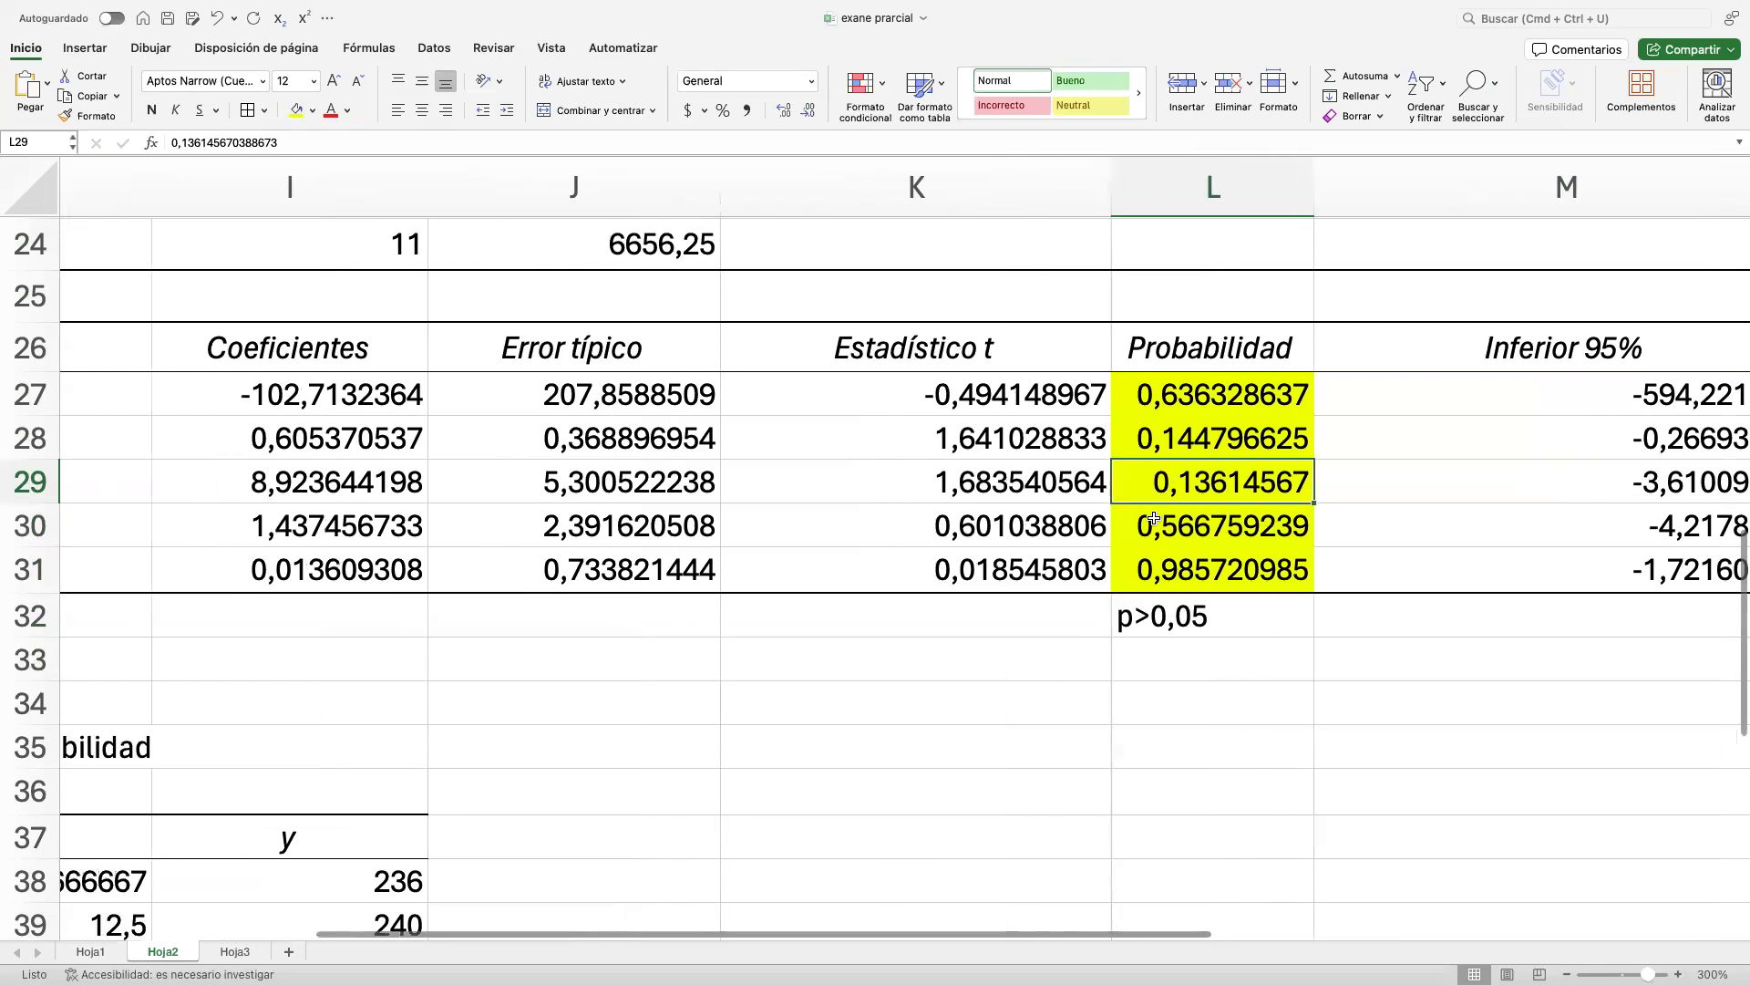
{"action": "scroll", "coordinate": [1153, 520], "scroll_direction": "left", "scroll_amount": 3}
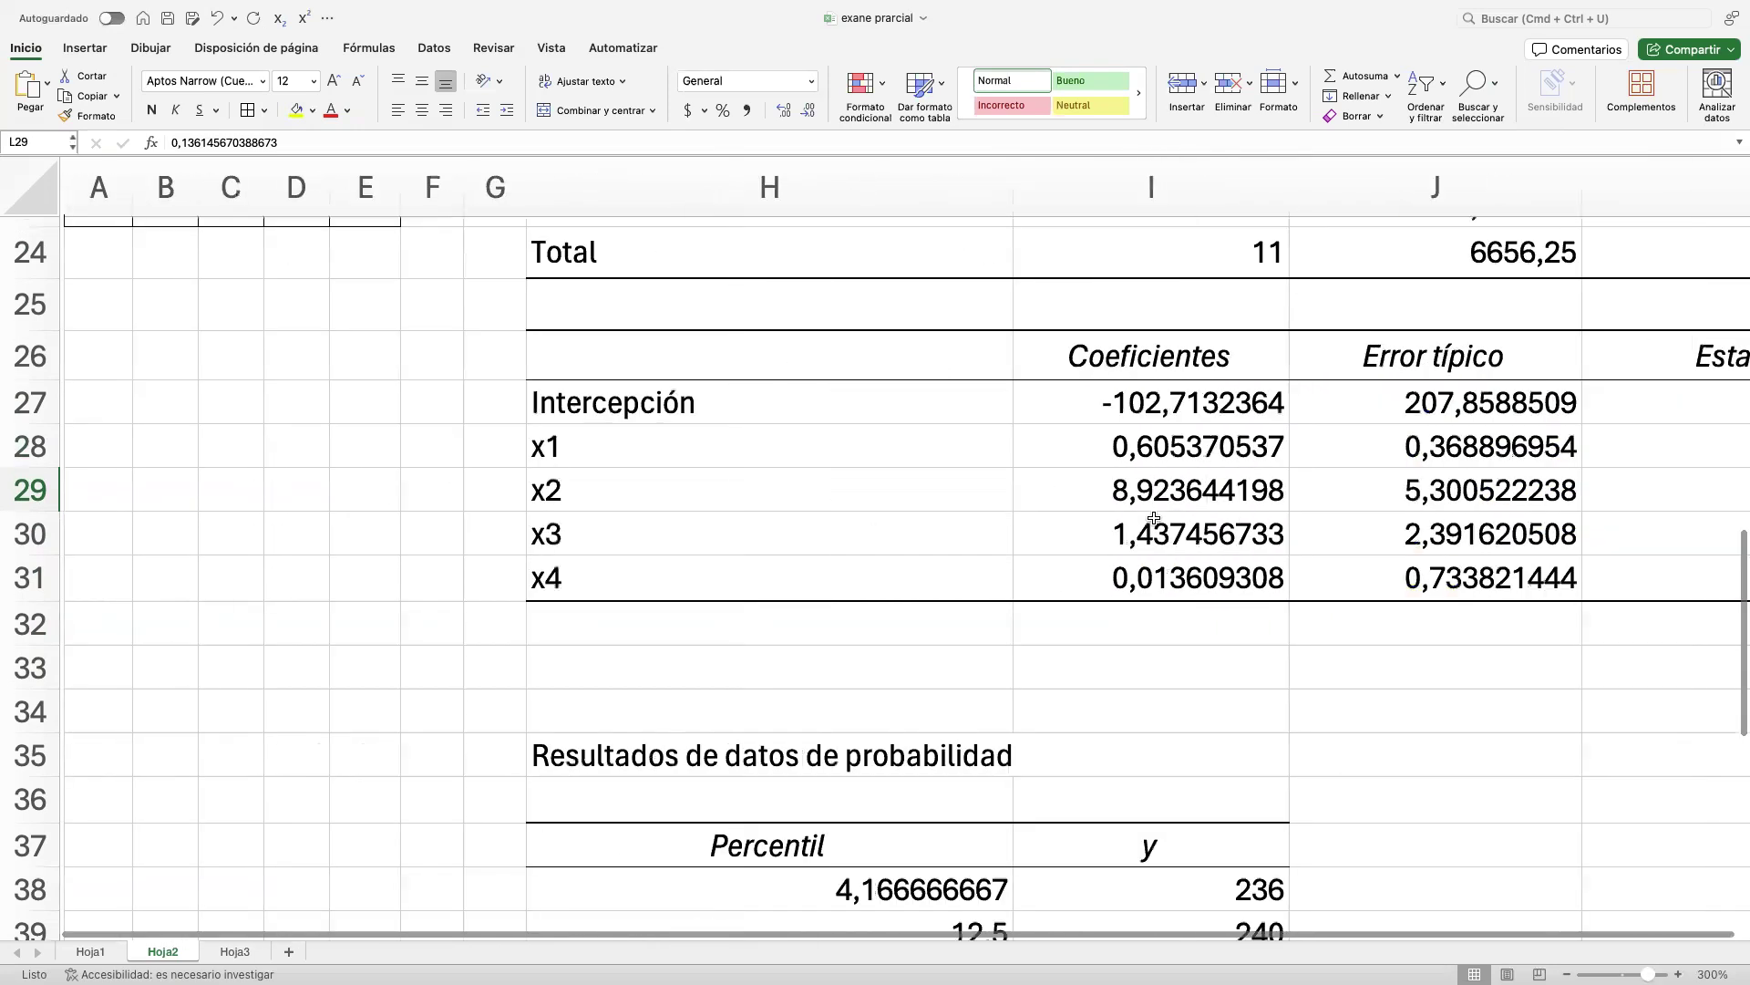
{"action": "scroll", "coordinate": [1149, 519], "scroll_direction": "up", "scroll_amount": 10}
{"action": "scroll", "coordinate": [1143, 519], "scroll_direction": "up", "scroll_amount": 3}
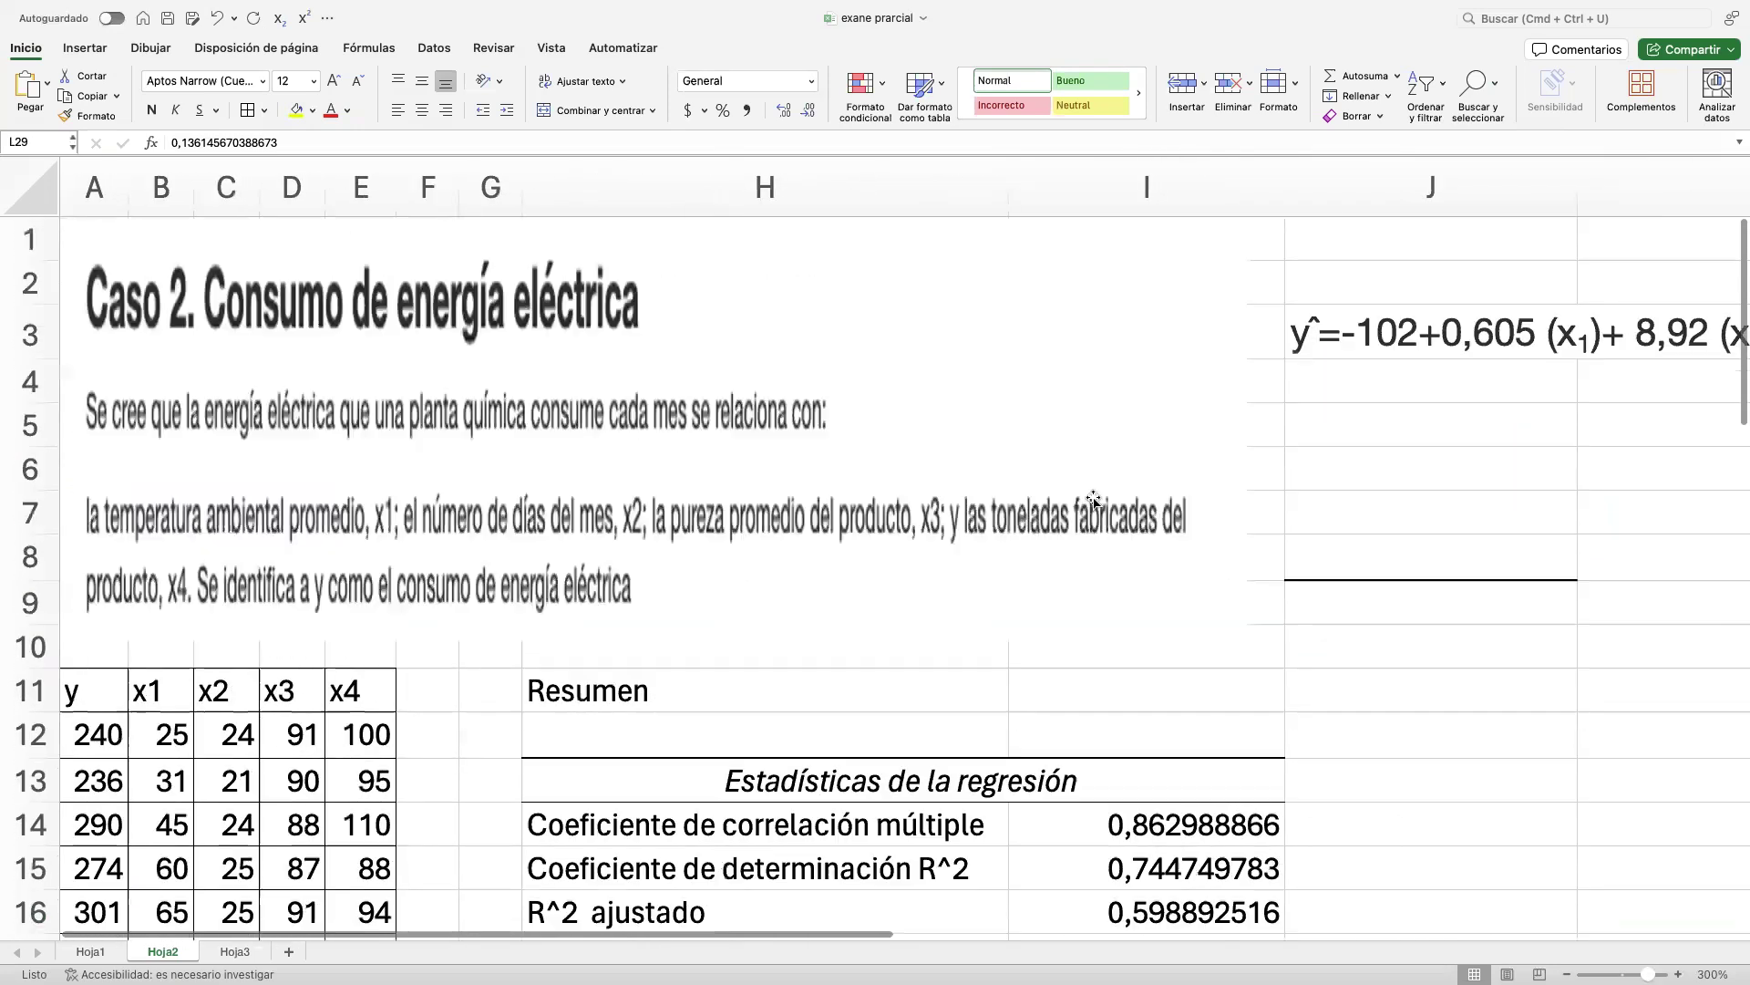
{"action": "scroll", "coordinate": [747, 523], "scroll_direction": "right", "scroll_amount": 3}
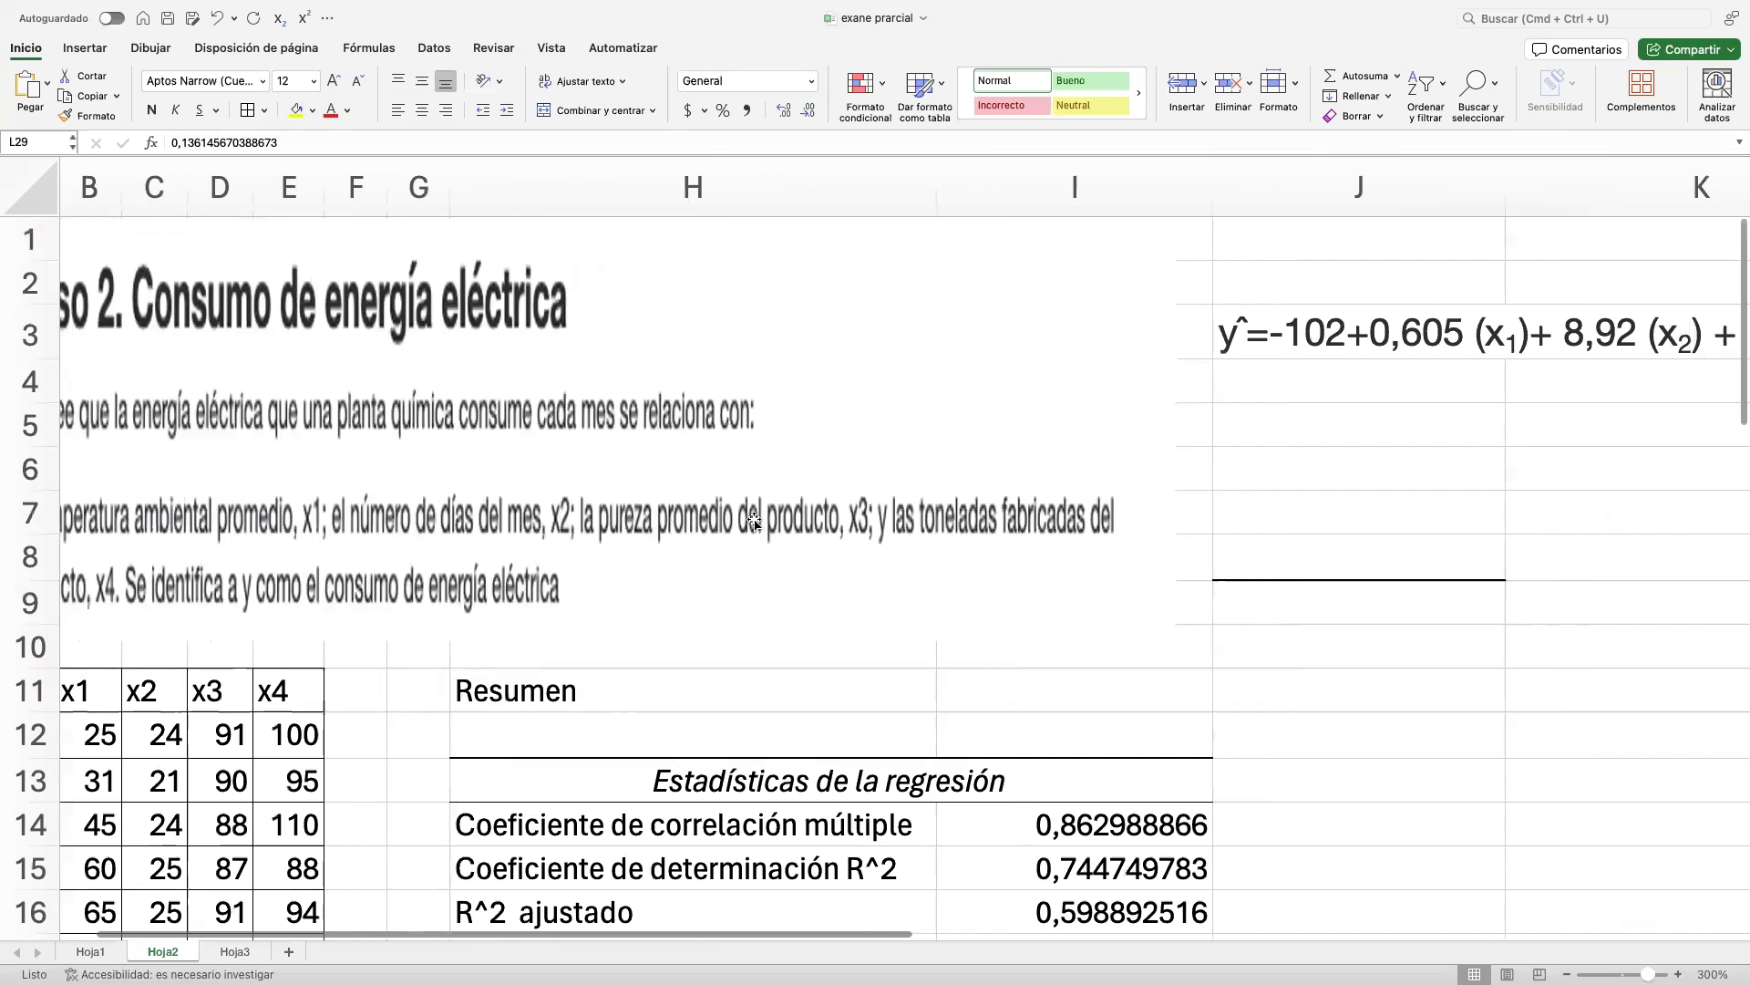
{"action": "scroll", "coordinate": [752, 521], "scroll_direction": "down", "scroll_amount": 8}
{"action": "scroll", "coordinate": [755, 521], "scroll_direction": "right", "scroll_amount": 2}
{"action": "scroll", "coordinate": [755, 521], "scroll_direction": "down", "scroll_amount": 1}
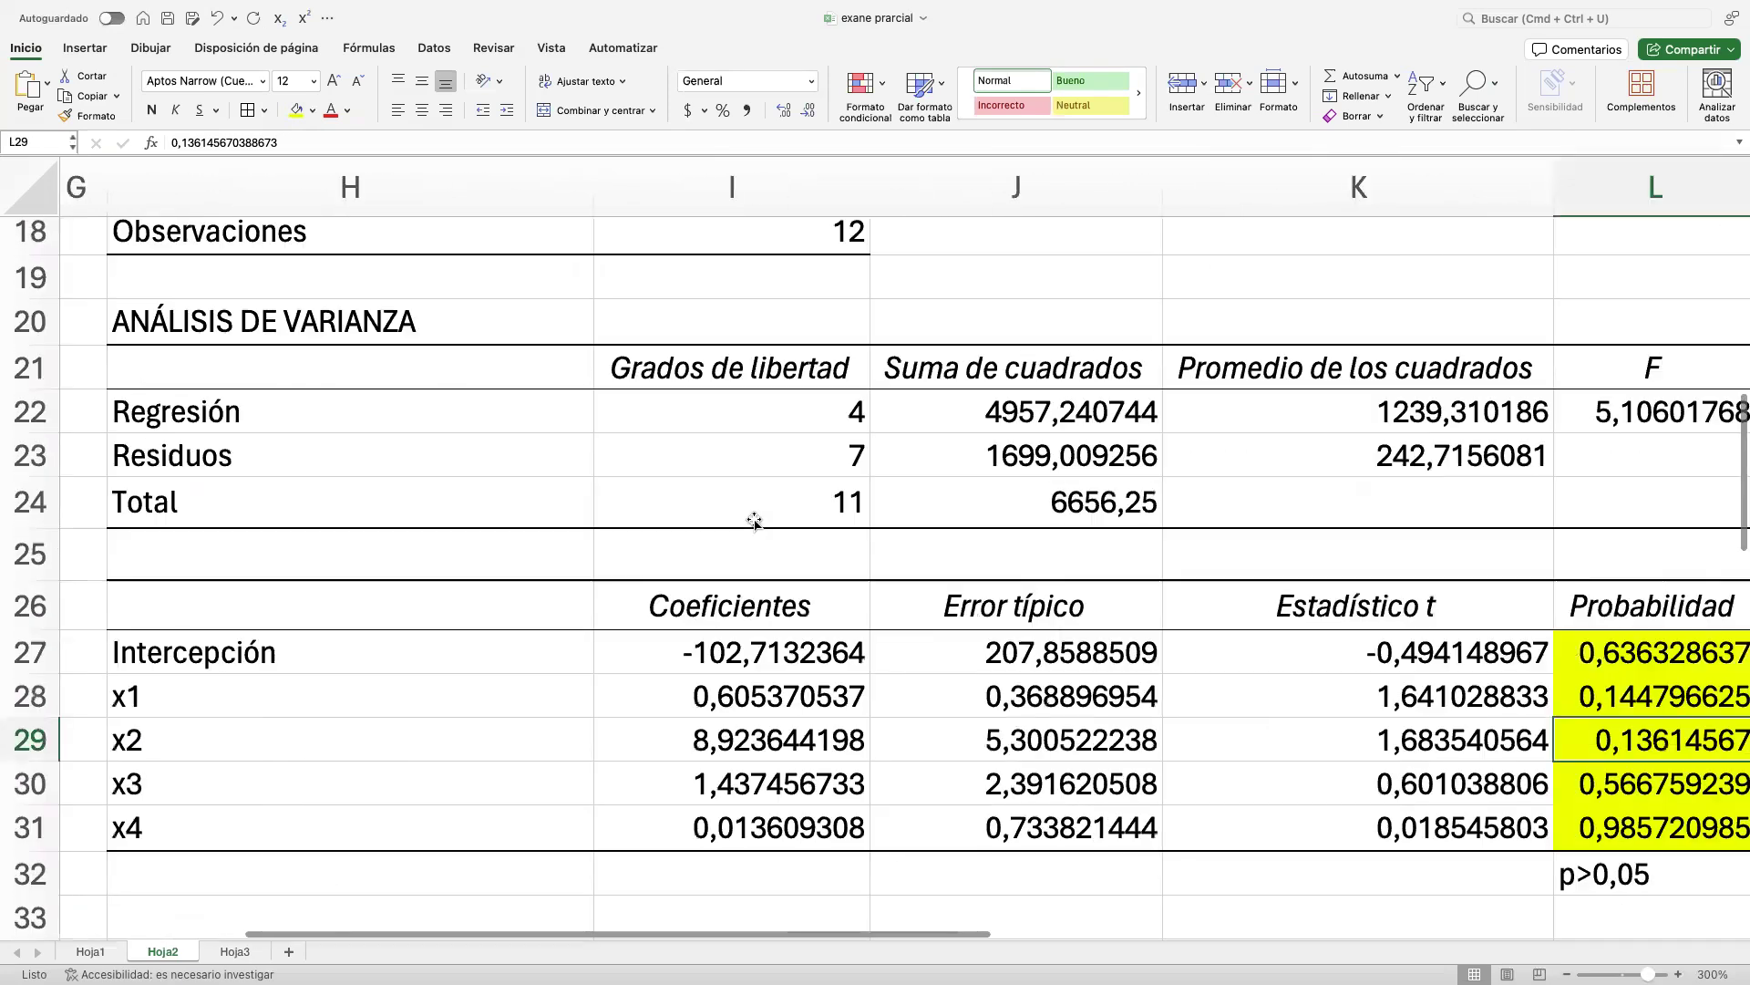
{"action": "scroll", "coordinate": [755, 521], "scroll_direction": "right", "scroll_amount": 2}
{"action": "scroll", "coordinate": [1000, 571], "scroll_direction": "down", "scroll_amount": 2}
Write "ninguna variable es estadisticamente significativa" in L33, under the p>0,05 note.
{"action": "left_click", "coordinate": [1391, 721]}
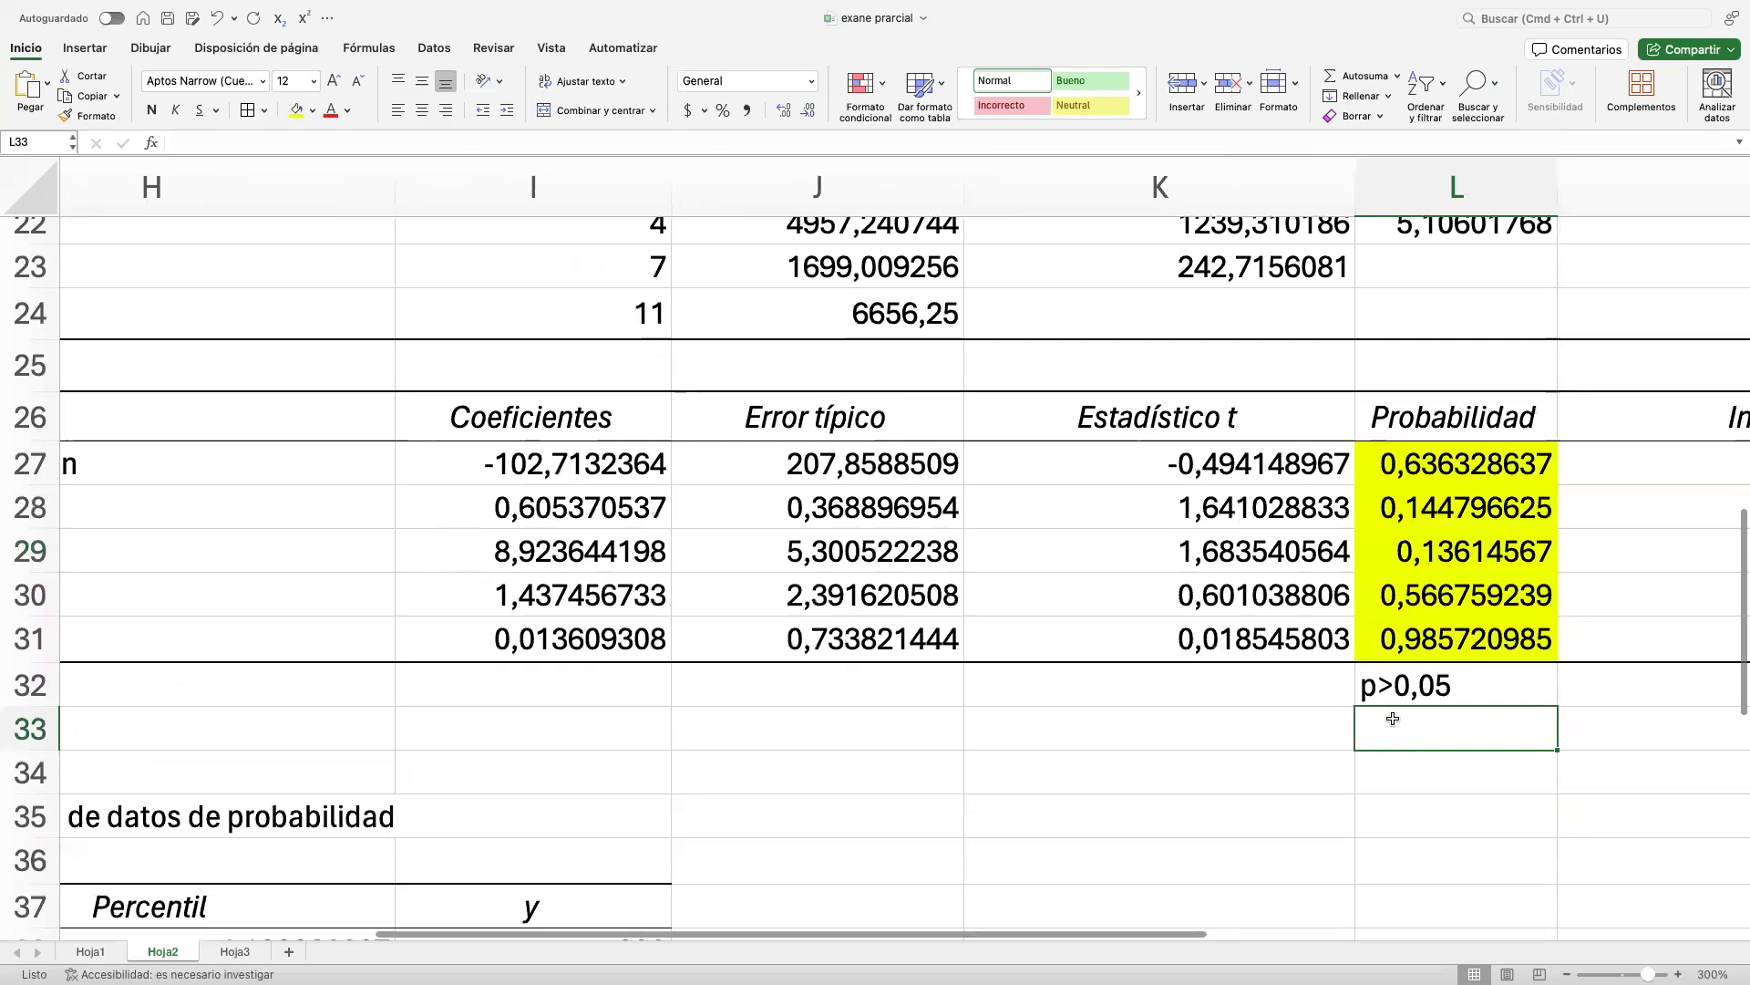
{"action": "type", "text": "ning"}
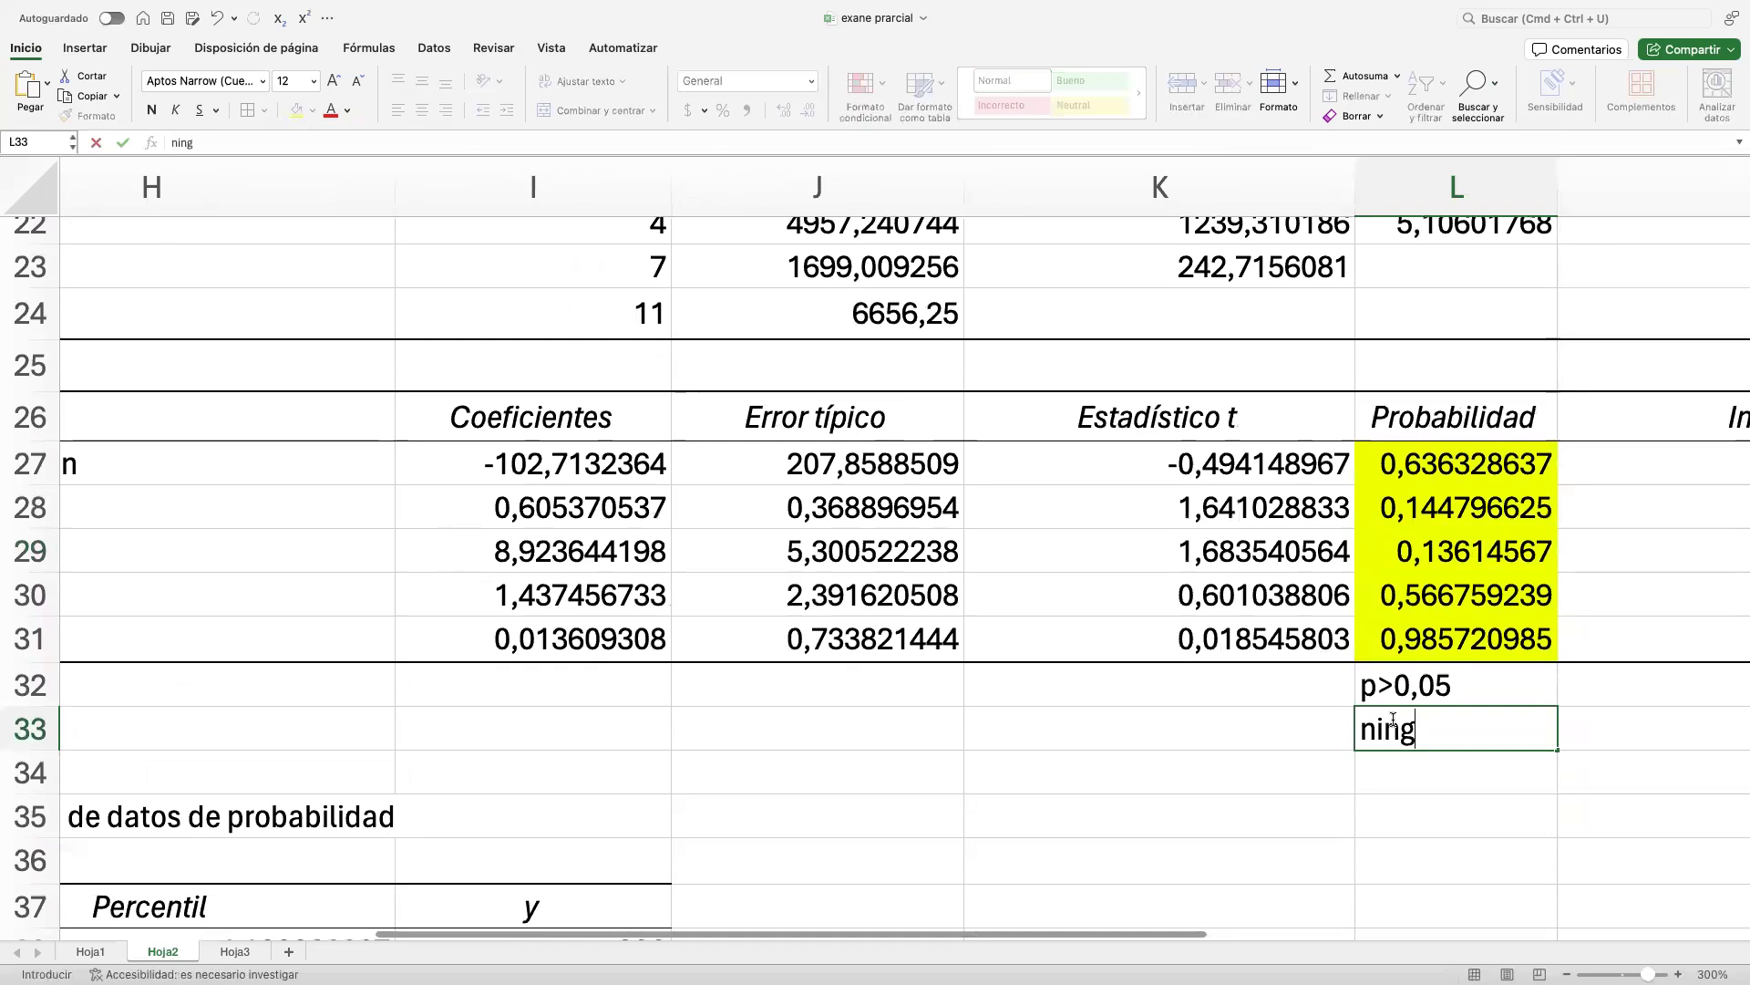
{"action": "type", "text": "una varia"}
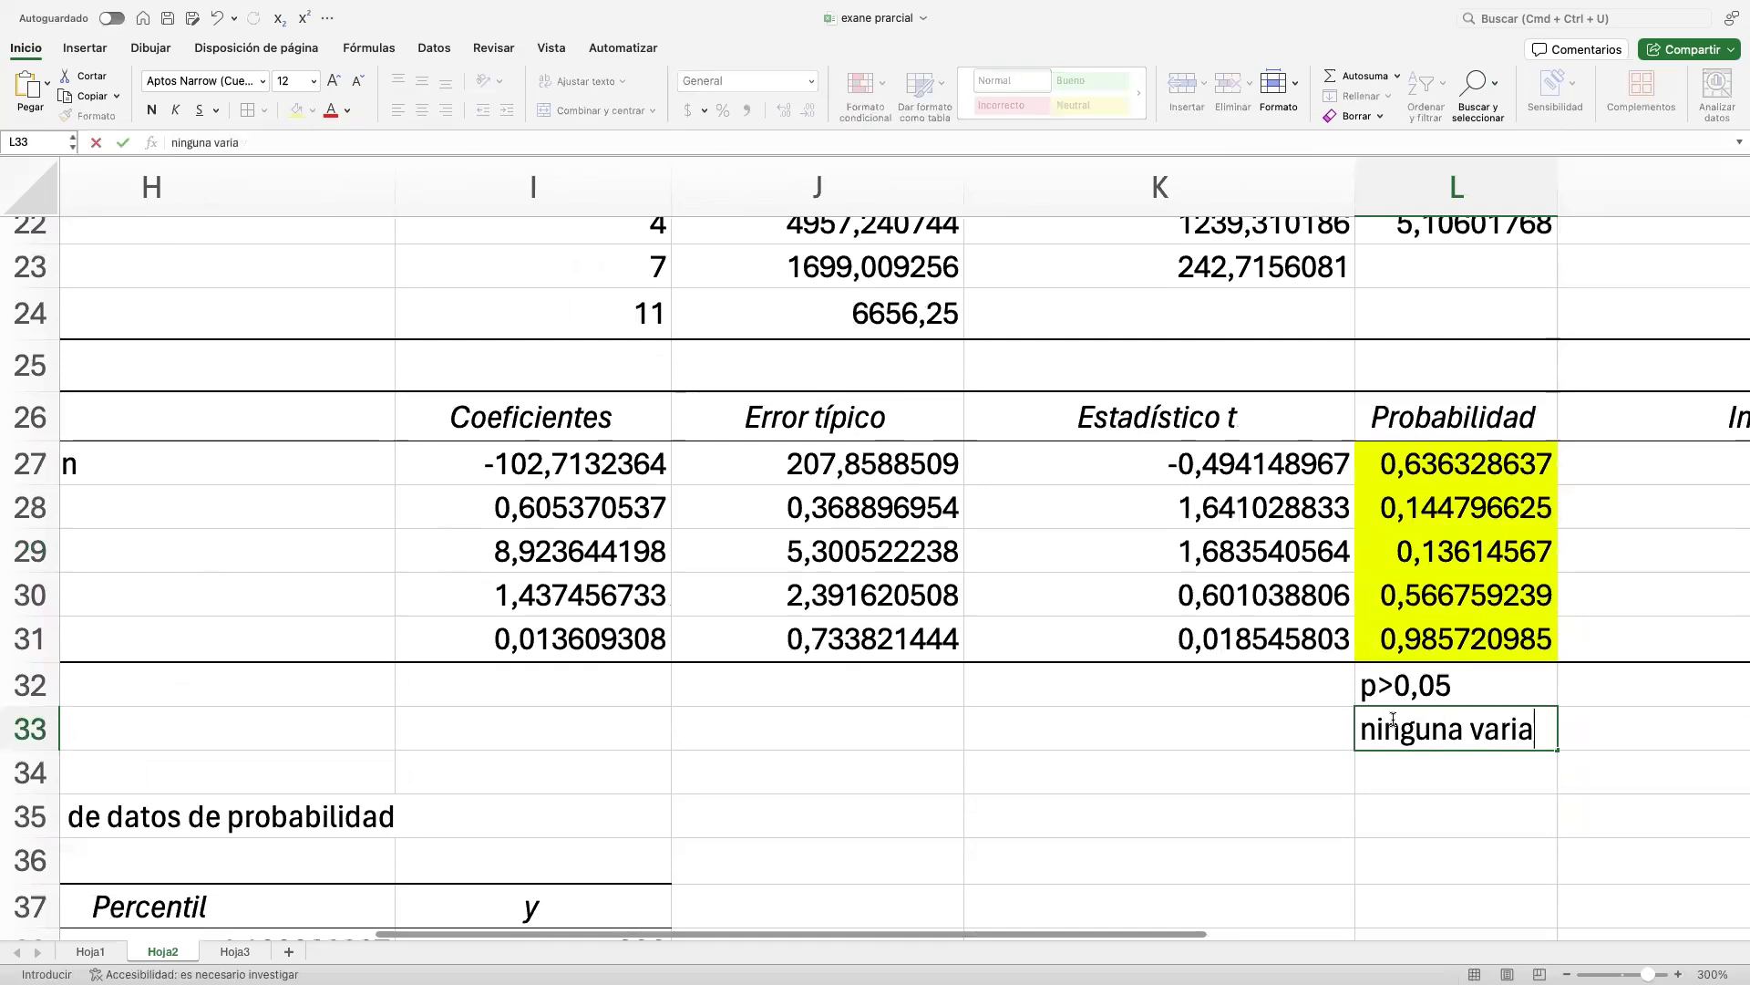
{"action": "type", "text": "ble es es"}
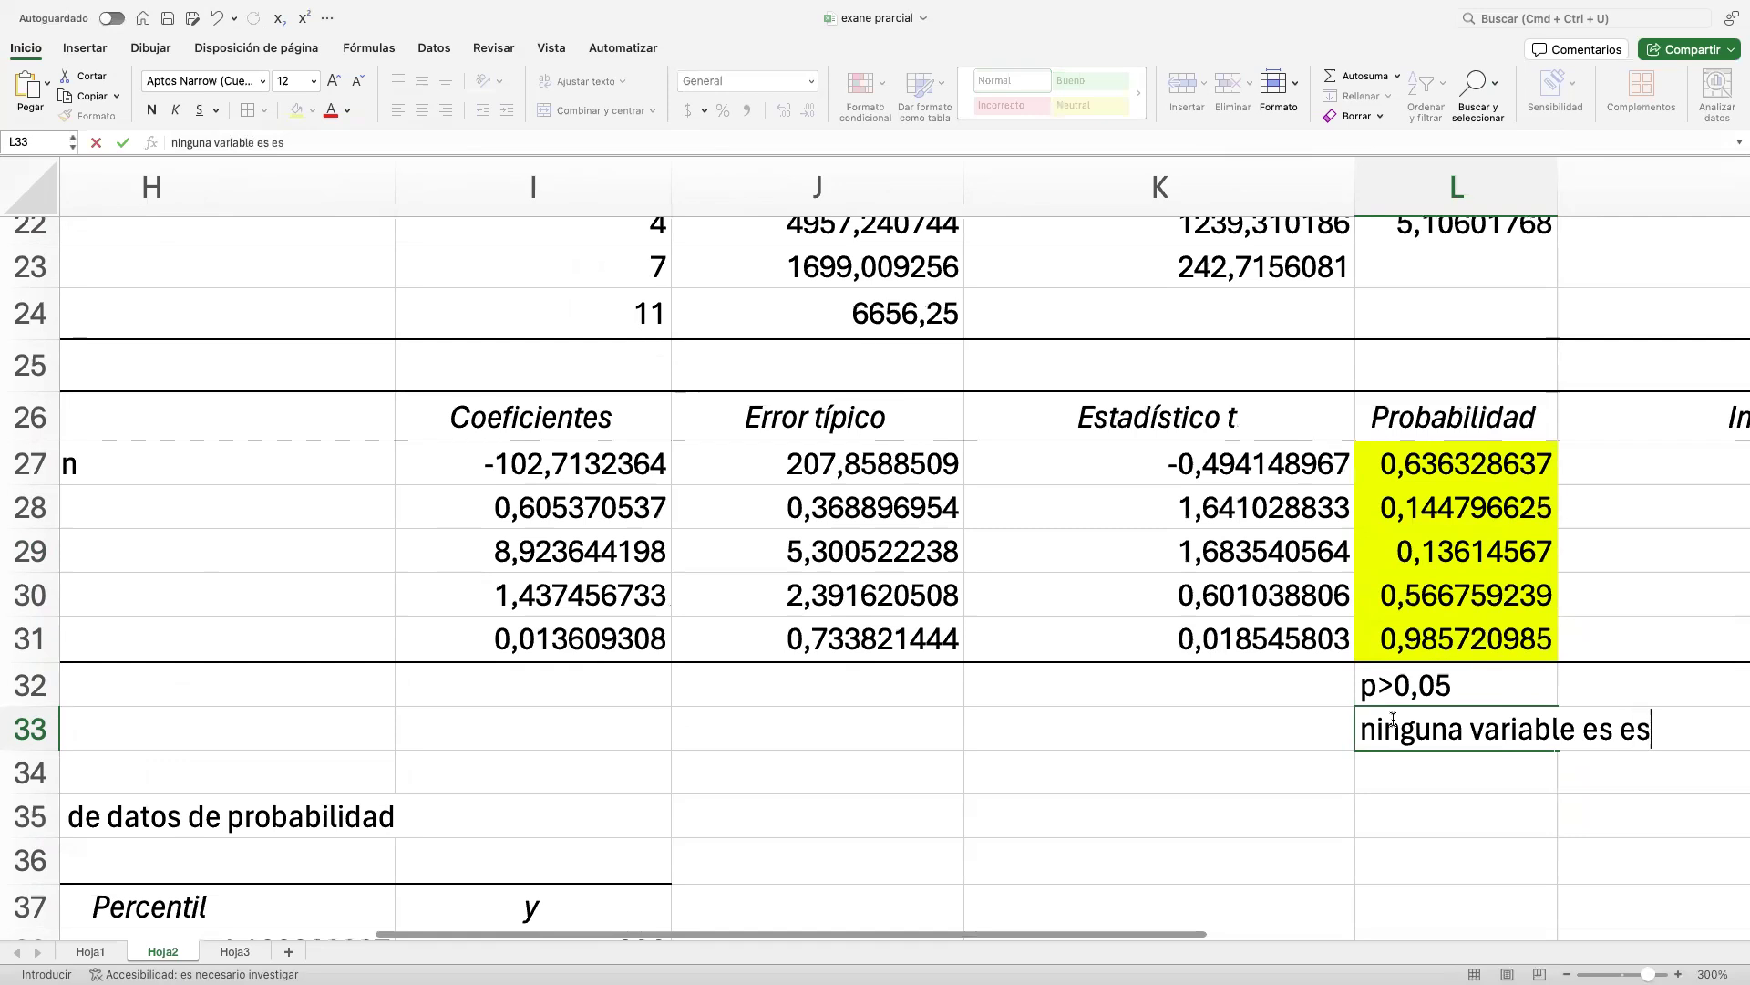
{"action": "type", "text": "tadisticam"}
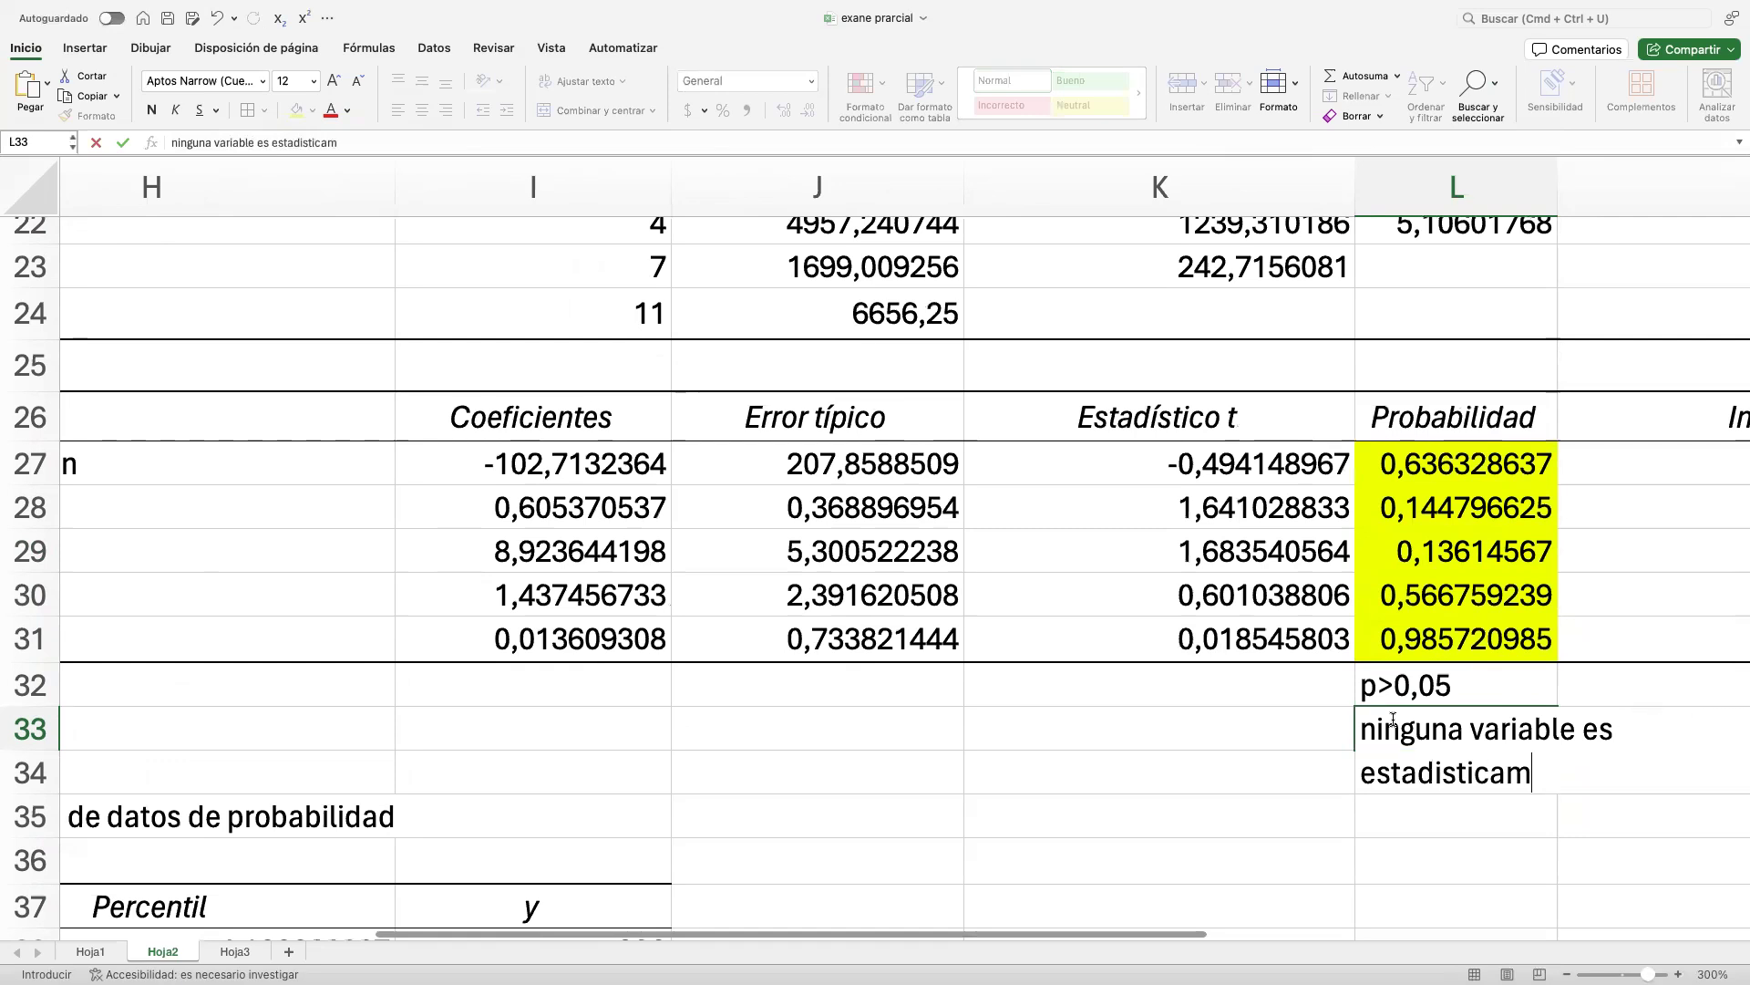
{"action": "type", "text": "ente "}
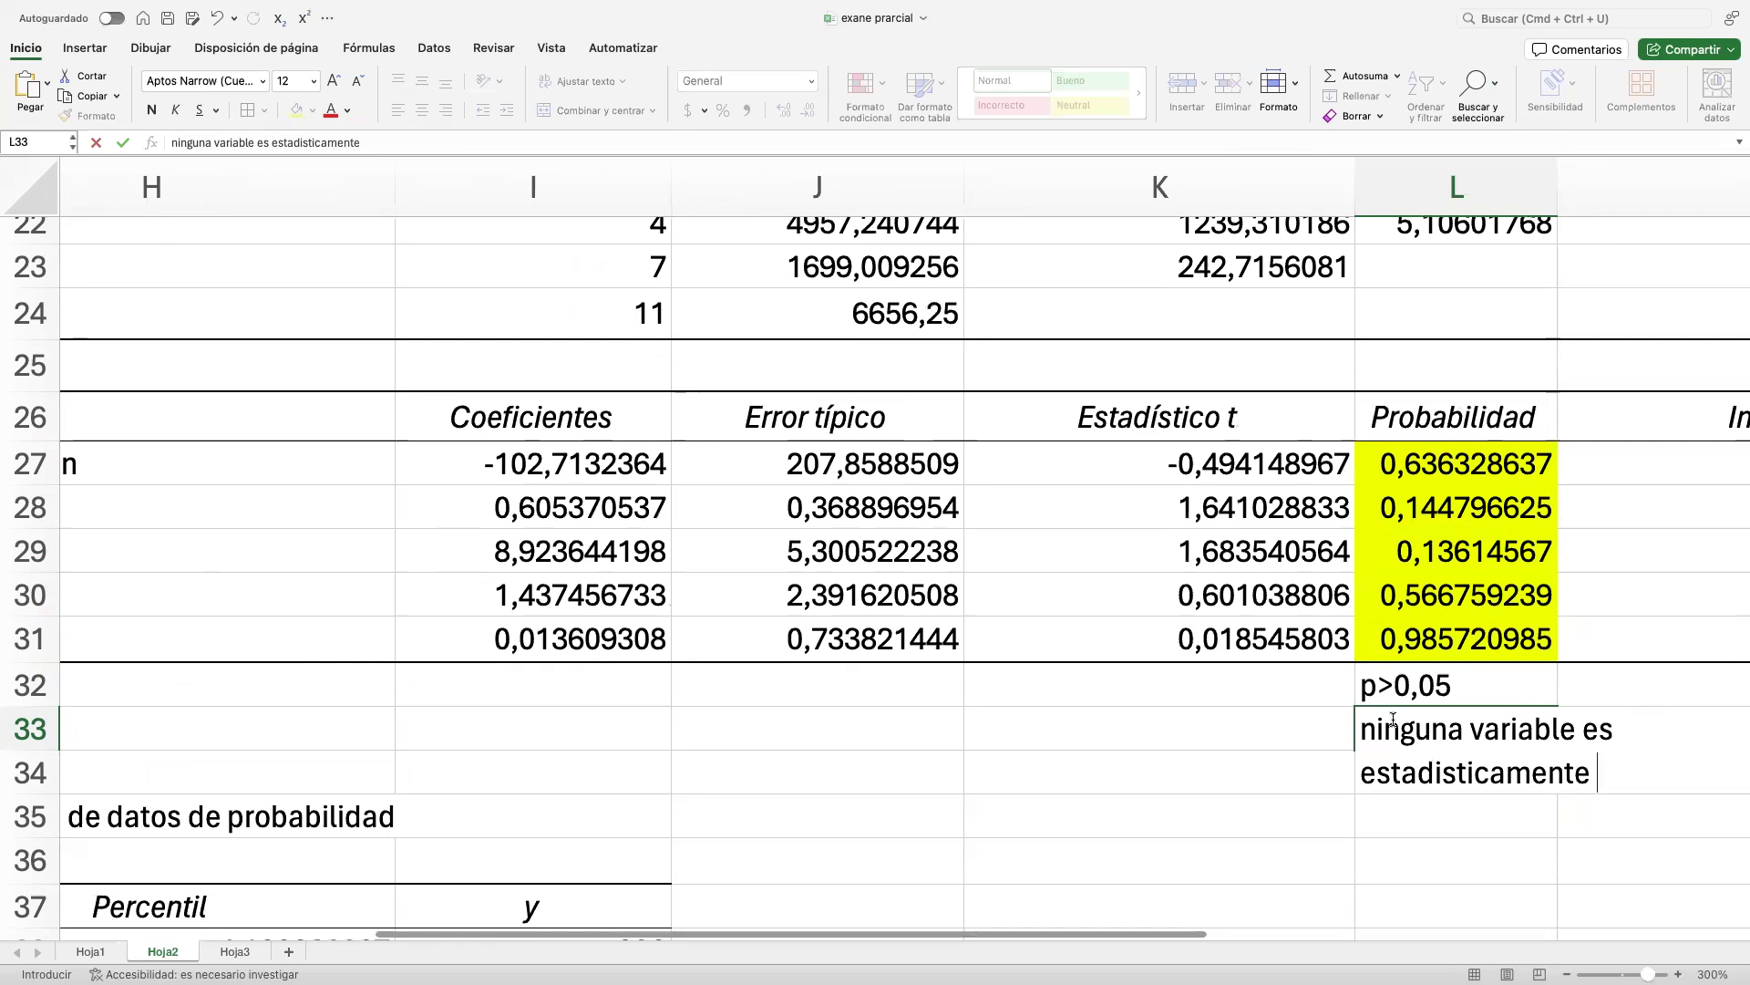
{"action": "type", "text": "significativa"}
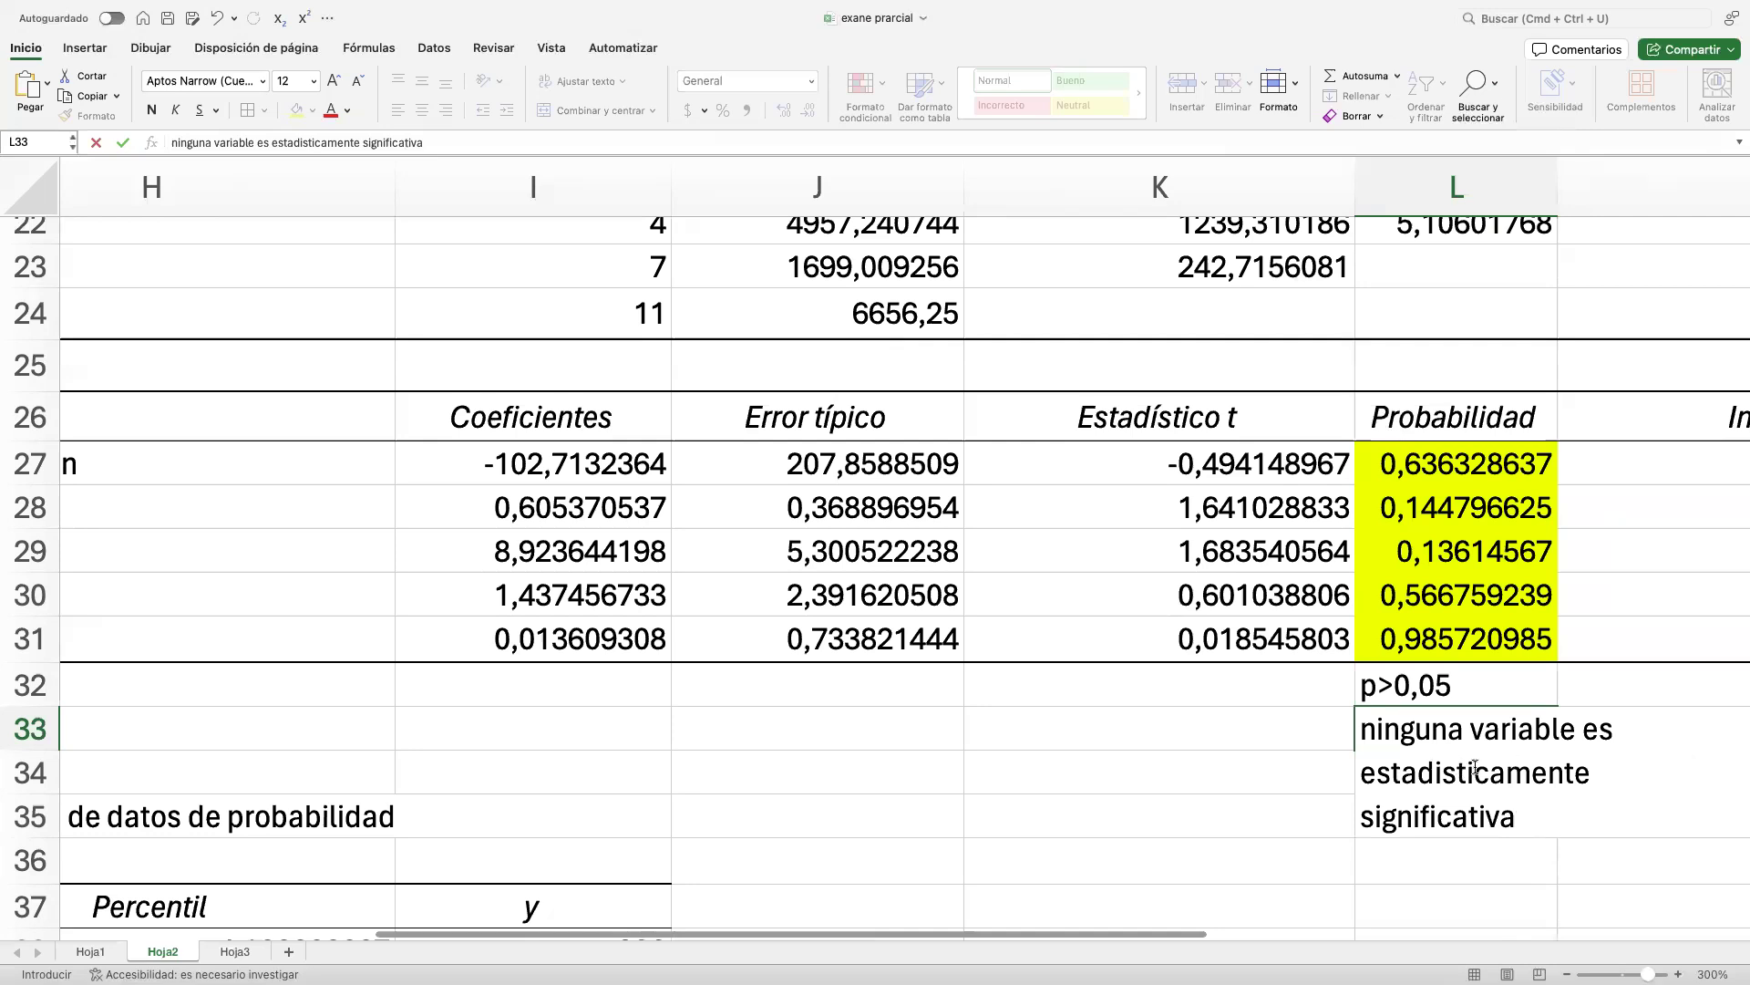
Correct the spelling in the L33 note by adding the accent in "estadísticamente".
{"action": "left_click", "coordinate": [1438, 773]}
{"action": "type", "text": "í"}
{"action": "type", "text": "i"}
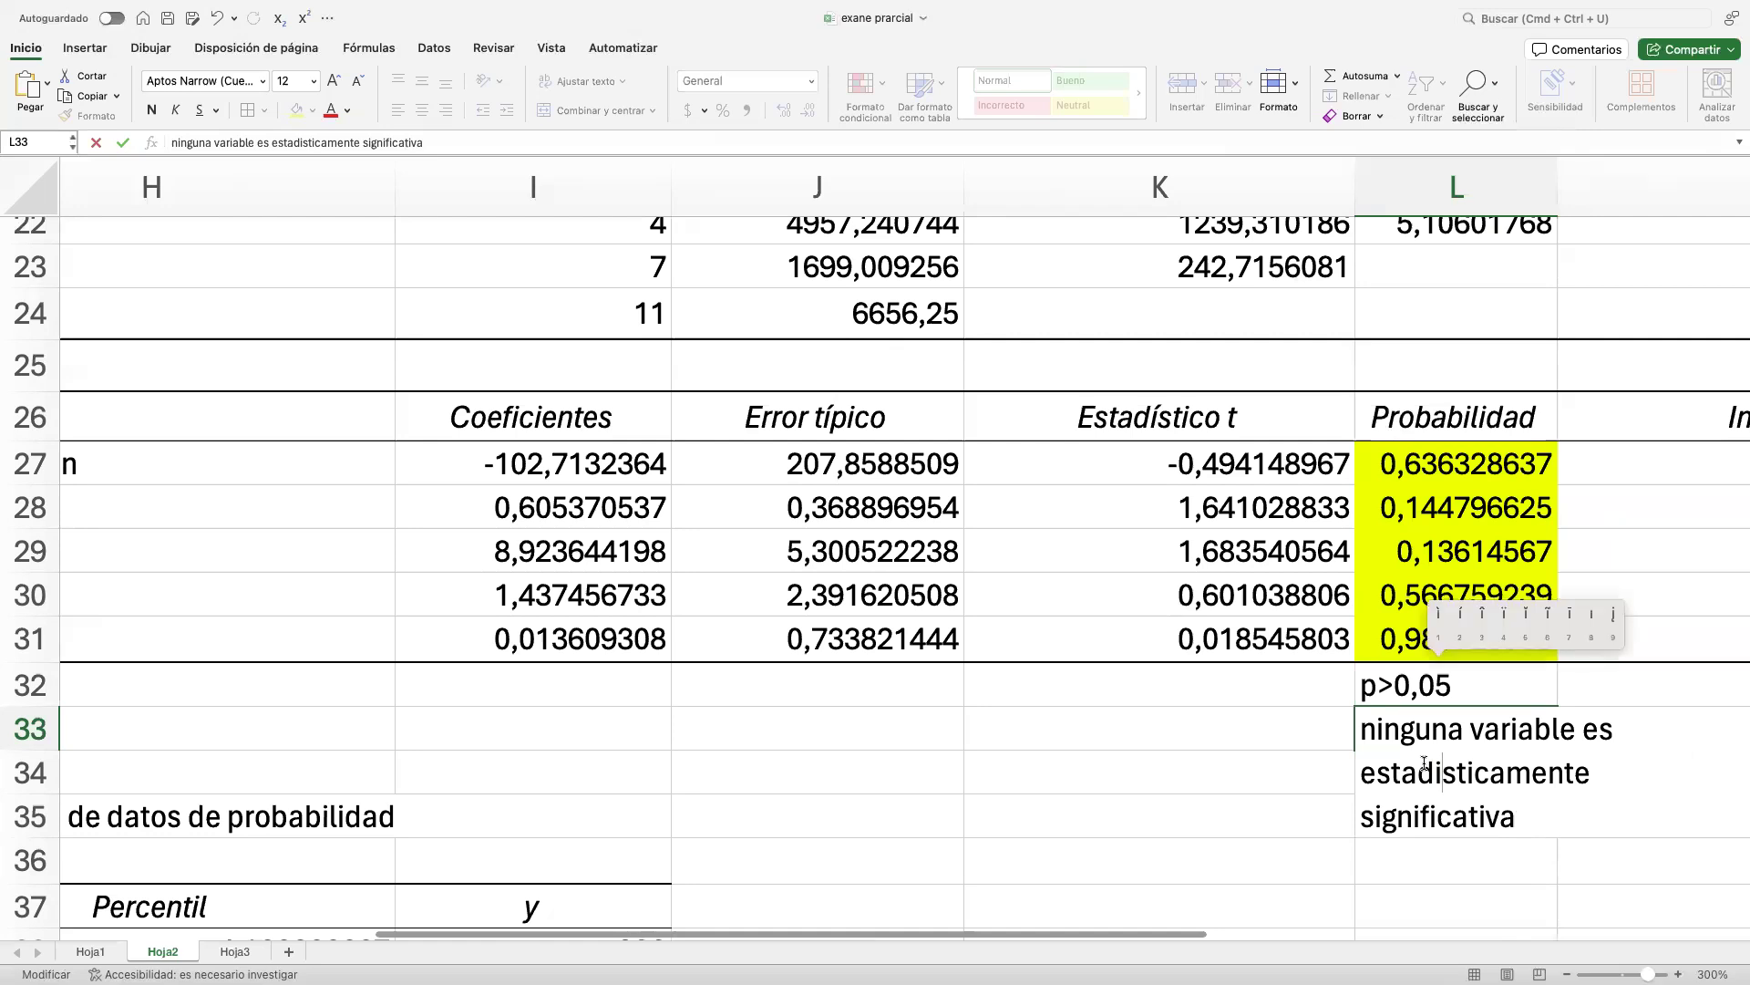
{"action": "type", "text": "2"}
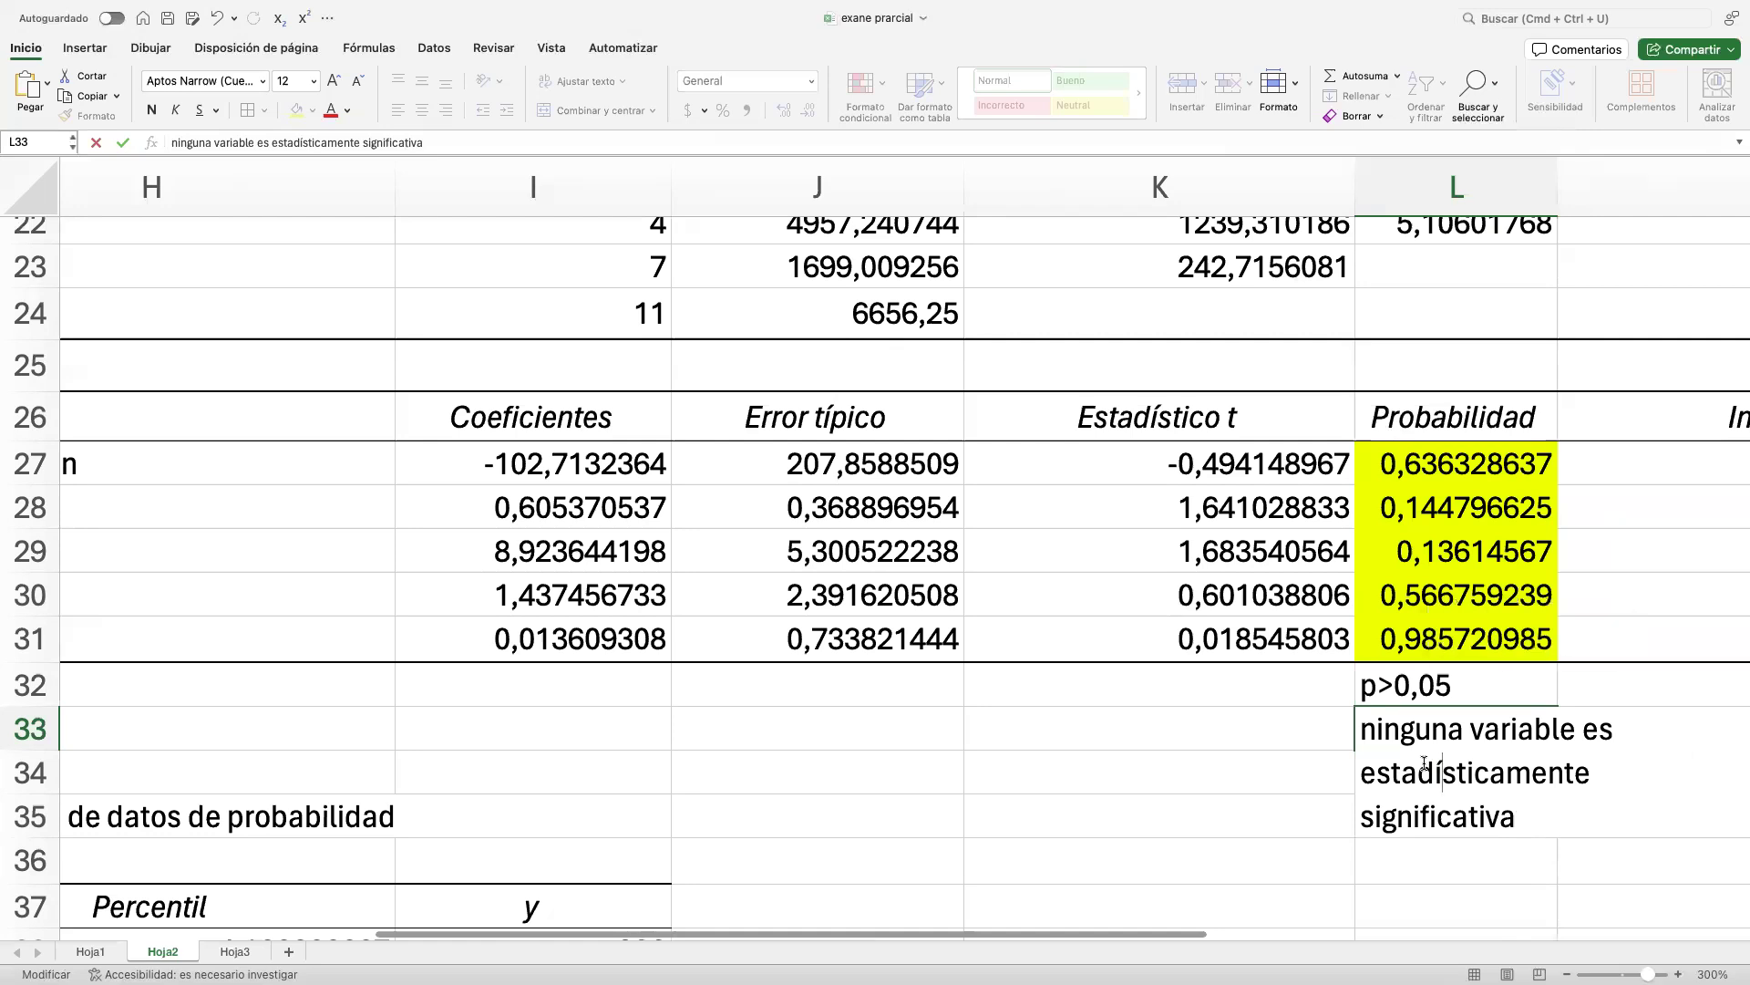
{"action": "left_click", "coordinate": [1259, 789]}
{"action": "left_click", "coordinate": [1488, 741]}
Look over the Resultados de datos de probabilidad percentile table and locate the written conclusions beneath it.
{"action": "scroll", "coordinate": [1417, 713], "scroll_direction": "left", "scroll_amount": 10}
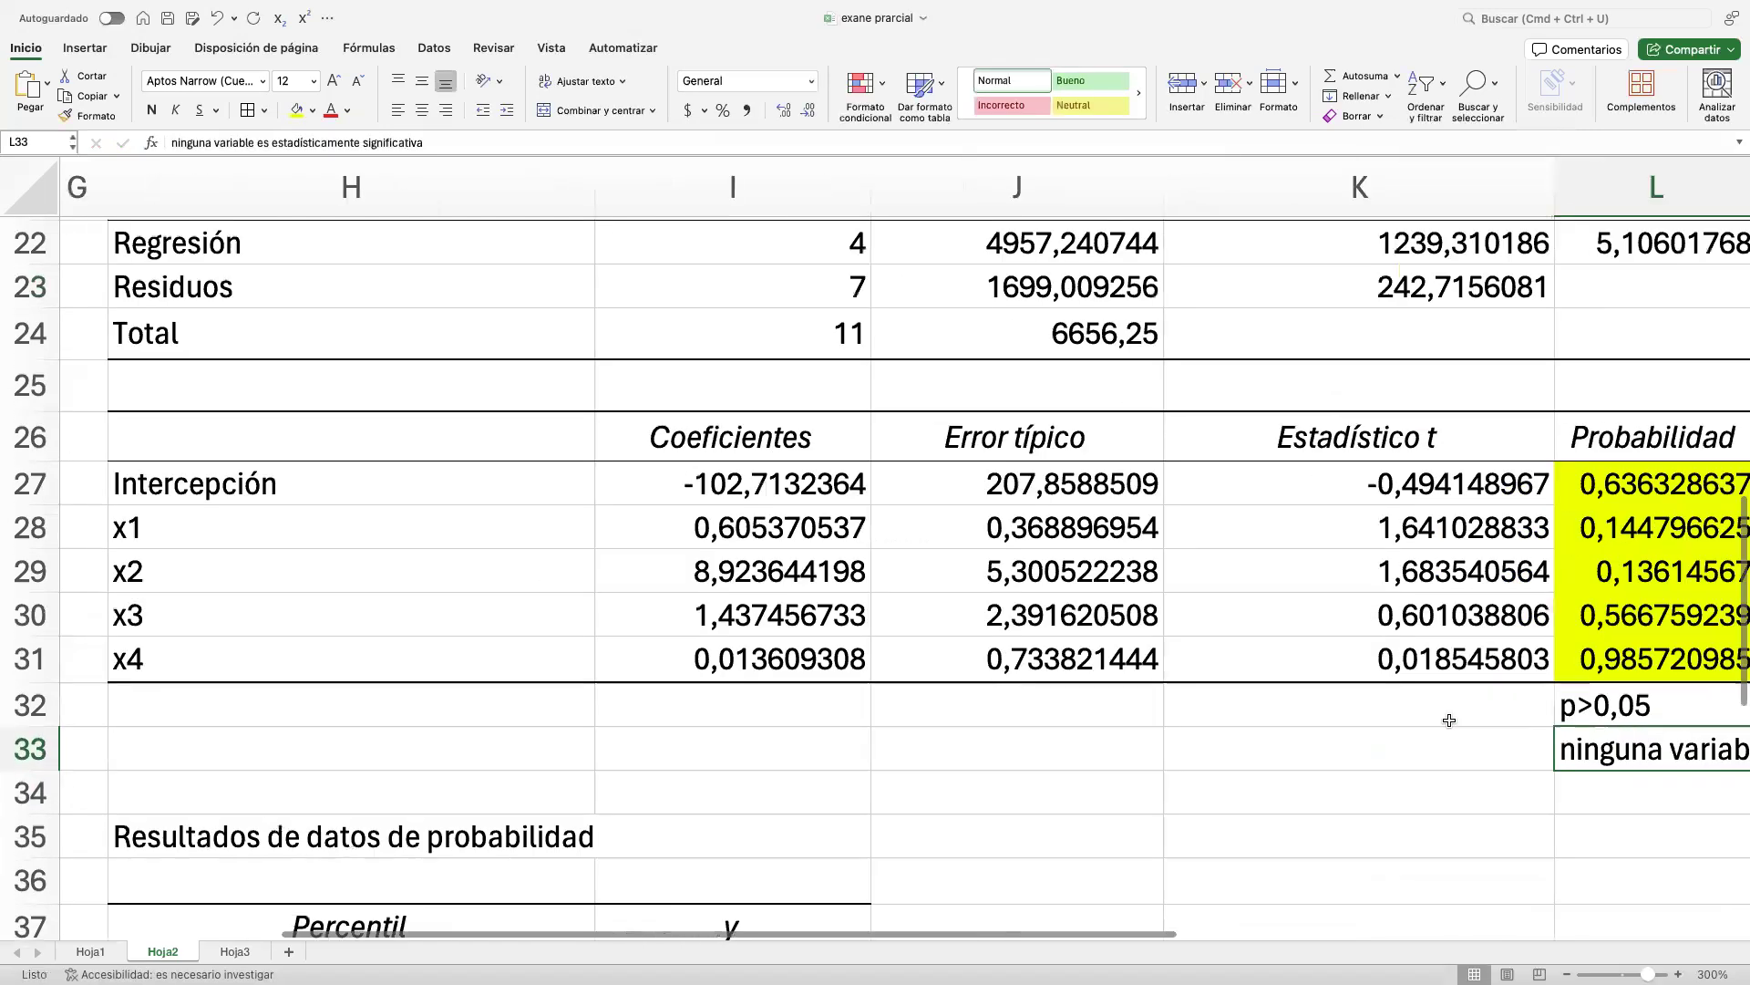
{"action": "scroll", "coordinate": [1120, 684], "scroll_direction": "down", "scroll_amount": 5}
{"action": "scroll", "coordinate": [1050, 681], "scroll_direction": "left", "scroll_amount": 4}
{"action": "scroll", "coordinate": [1050, 680], "scroll_direction": "down", "scroll_amount": 6}
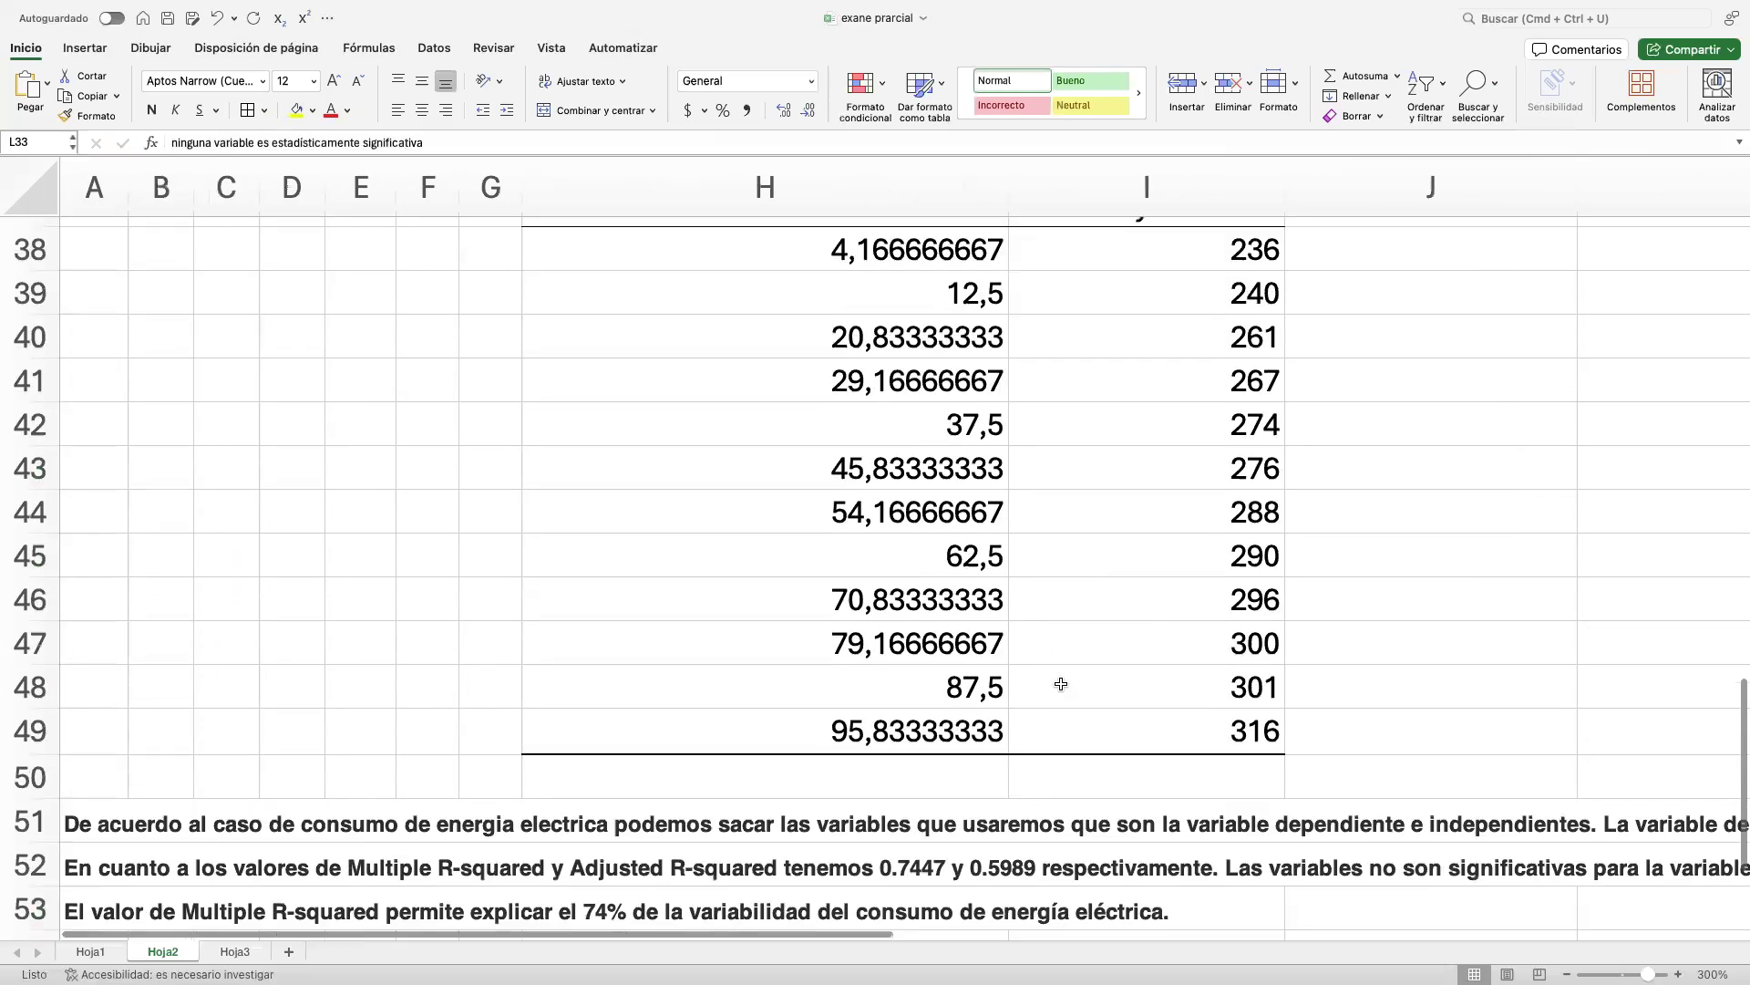
{"action": "scroll", "coordinate": [1056, 680], "scroll_direction": "up", "scroll_amount": 7}
{"action": "scroll", "coordinate": [1055, 680], "scroll_direction": "down", "scroll_amount": 4}
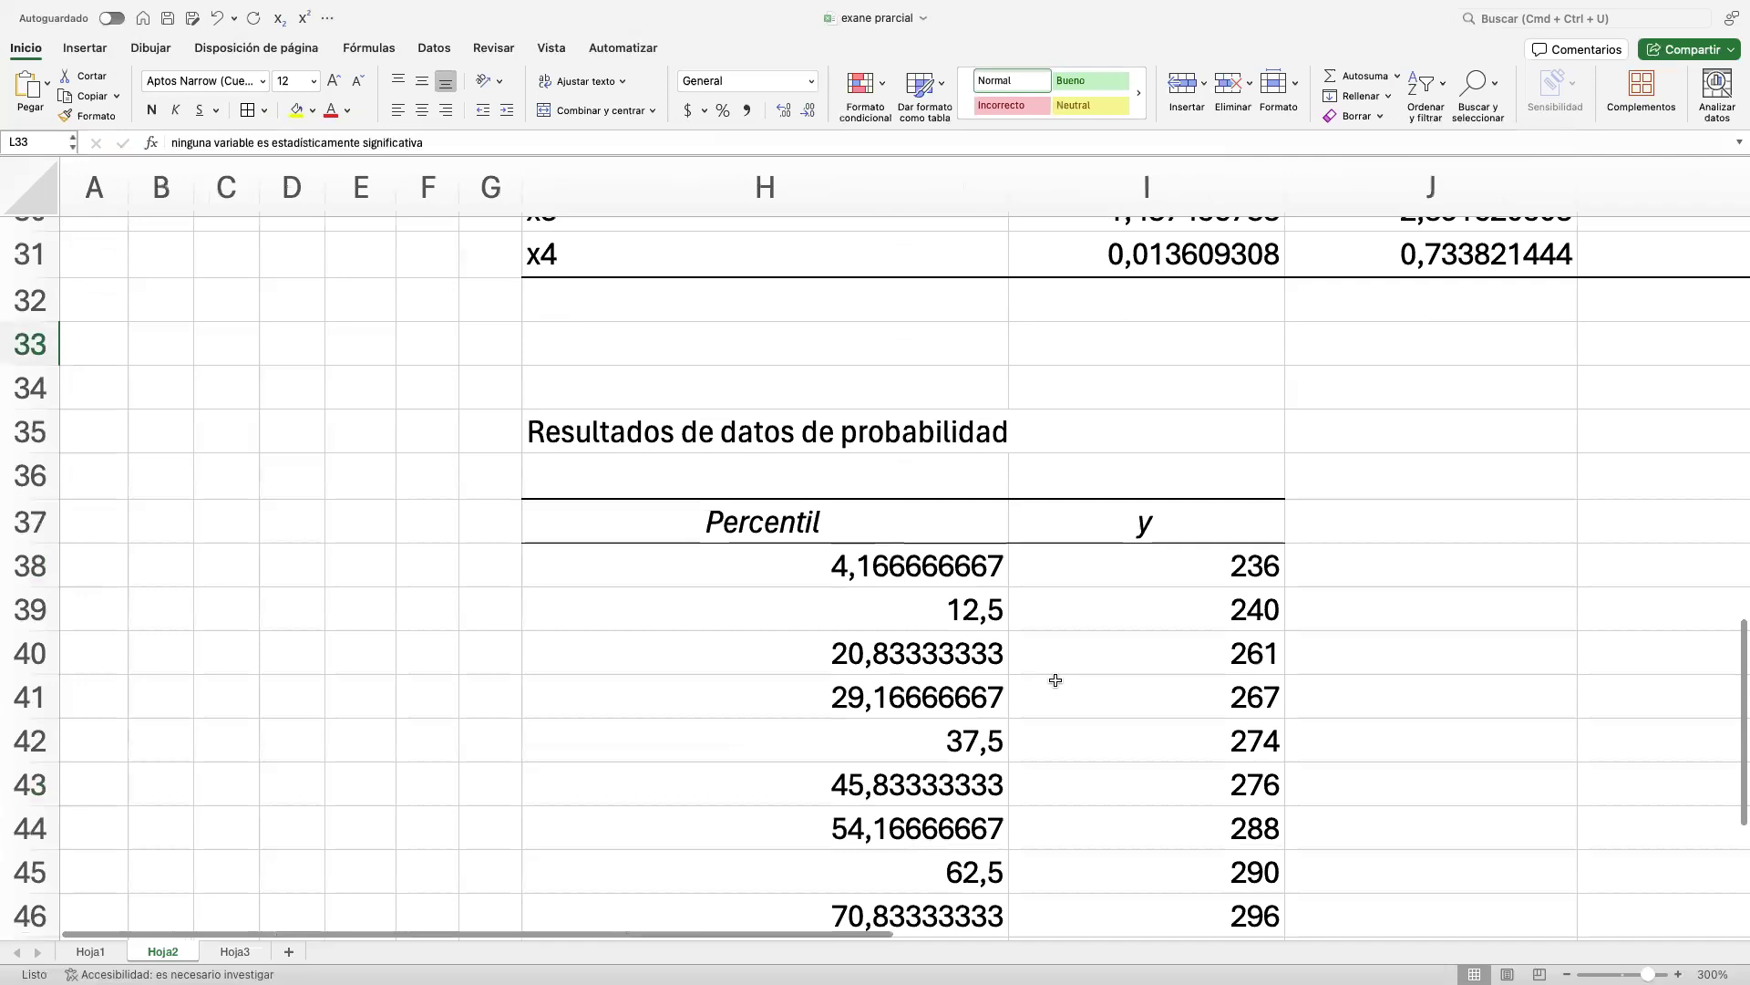
{"action": "scroll", "coordinate": [1056, 680], "scroll_direction": "down", "scroll_amount": 5}
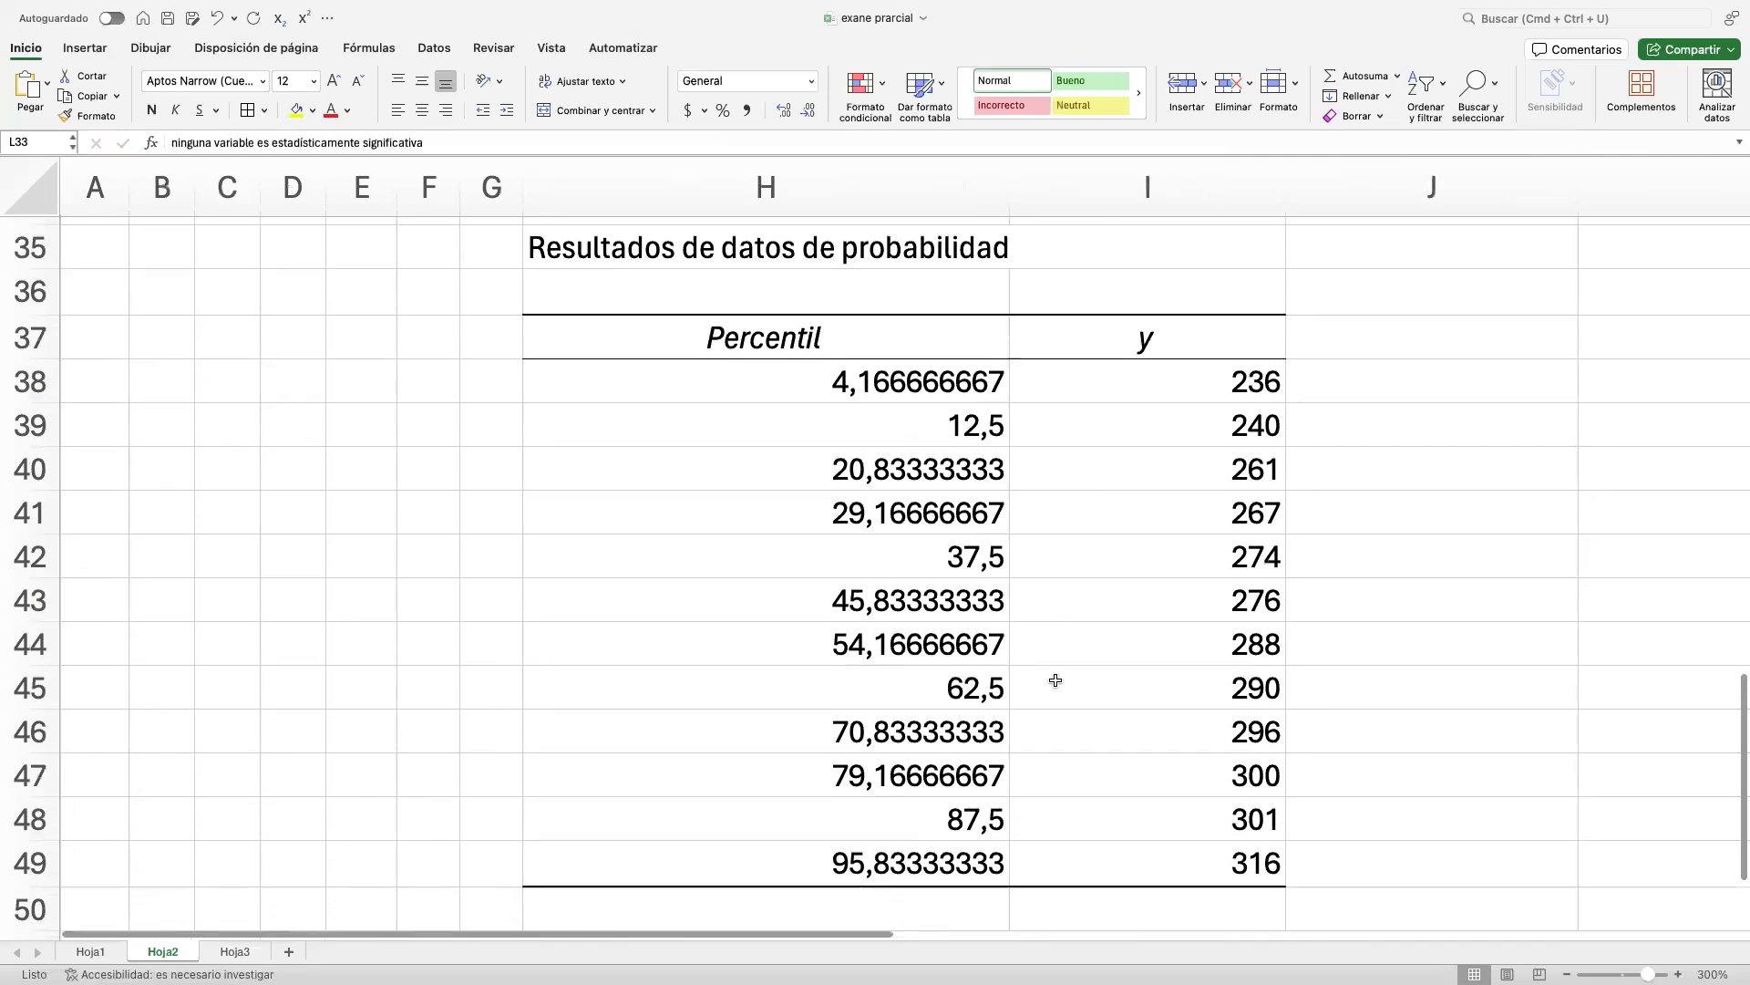
{"action": "scroll", "coordinate": [1054, 678], "scroll_direction": "down", "scroll_amount": 4}
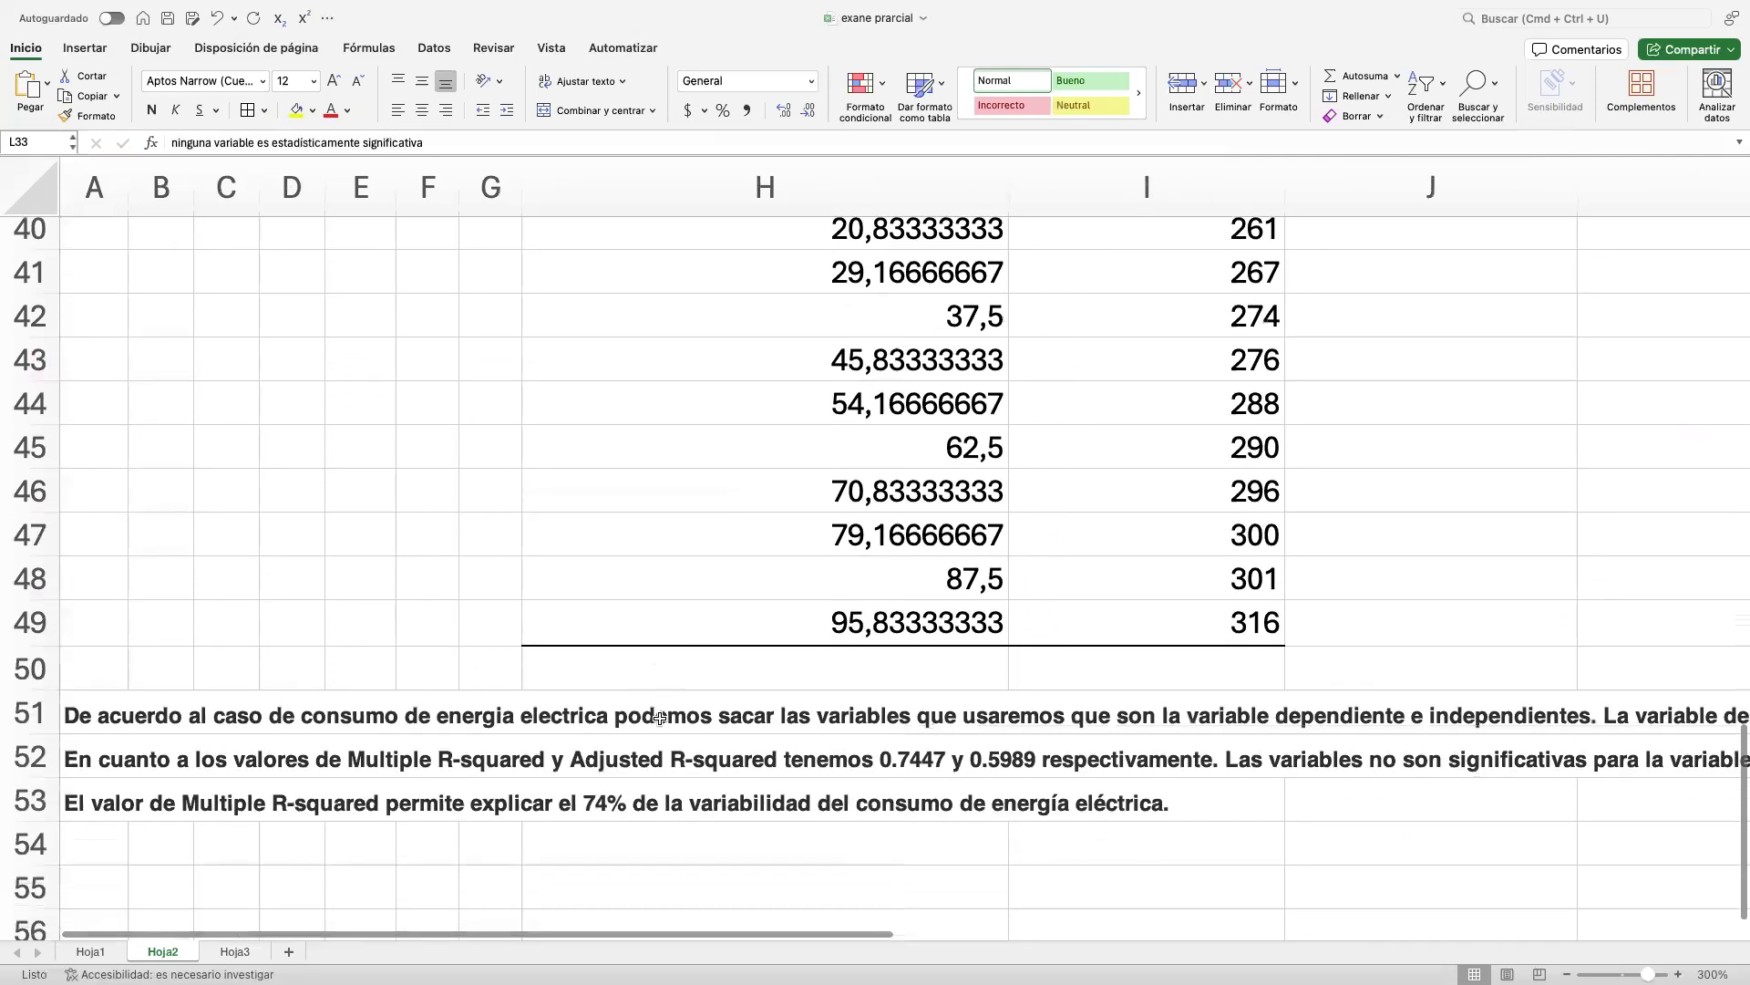
Read the full A51 conclusion about the dependent and independent variables, along with the neighbouring text in rows 52 and 53.
{"action": "left_click", "coordinate": [188, 626]}
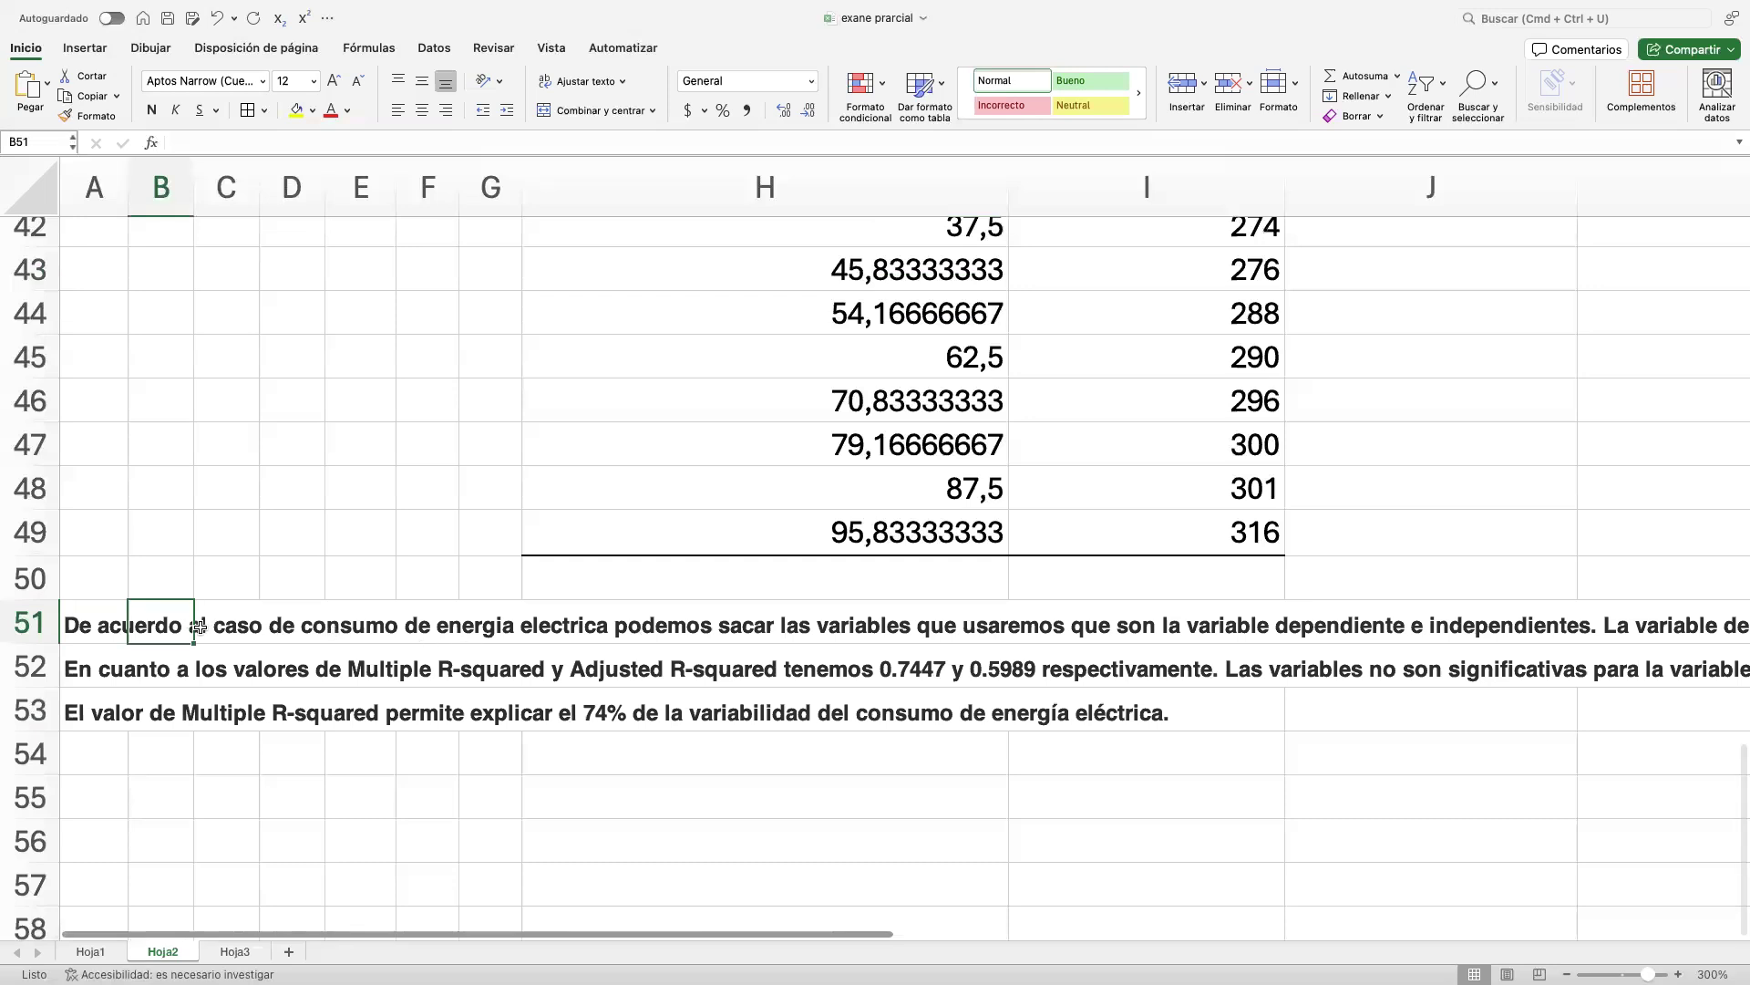
{"action": "left_click", "coordinate": [85, 623]}
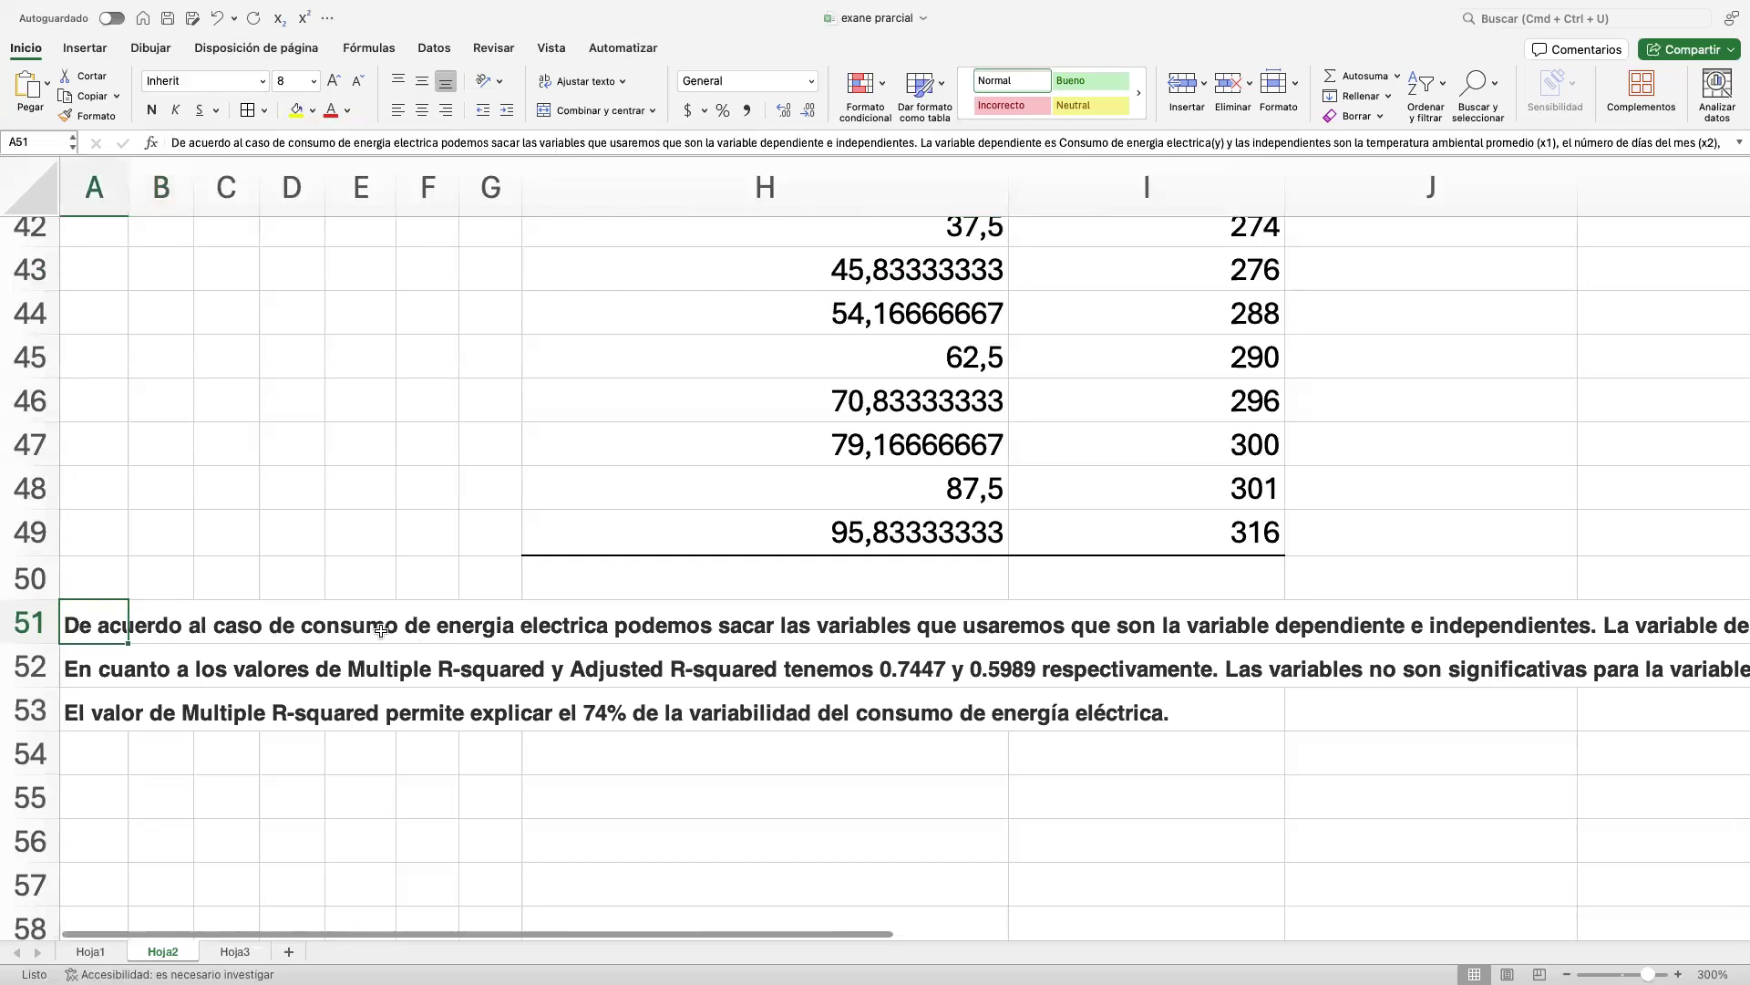
{"action": "scroll", "coordinate": [381, 630], "scroll_direction": "right", "scroll_amount": 5}
{"action": "scroll", "coordinate": [387, 631], "scroll_direction": "right", "scroll_amount": 6}
{"action": "scroll", "coordinate": [398, 634], "scroll_direction": "right", "scroll_amount": 5}
{"action": "scroll", "coordinate": [399, 634], "scroll_direction": "right", "scroll_amount": 5}
{"action": "scroll", "coordinate": [398, 633], "scroll_direction": "right", "scroll_amount": 1}
{"action": "scroll", "coordinate": [398, 634], "scroll_direction": "left", "scroll_amount": 5}
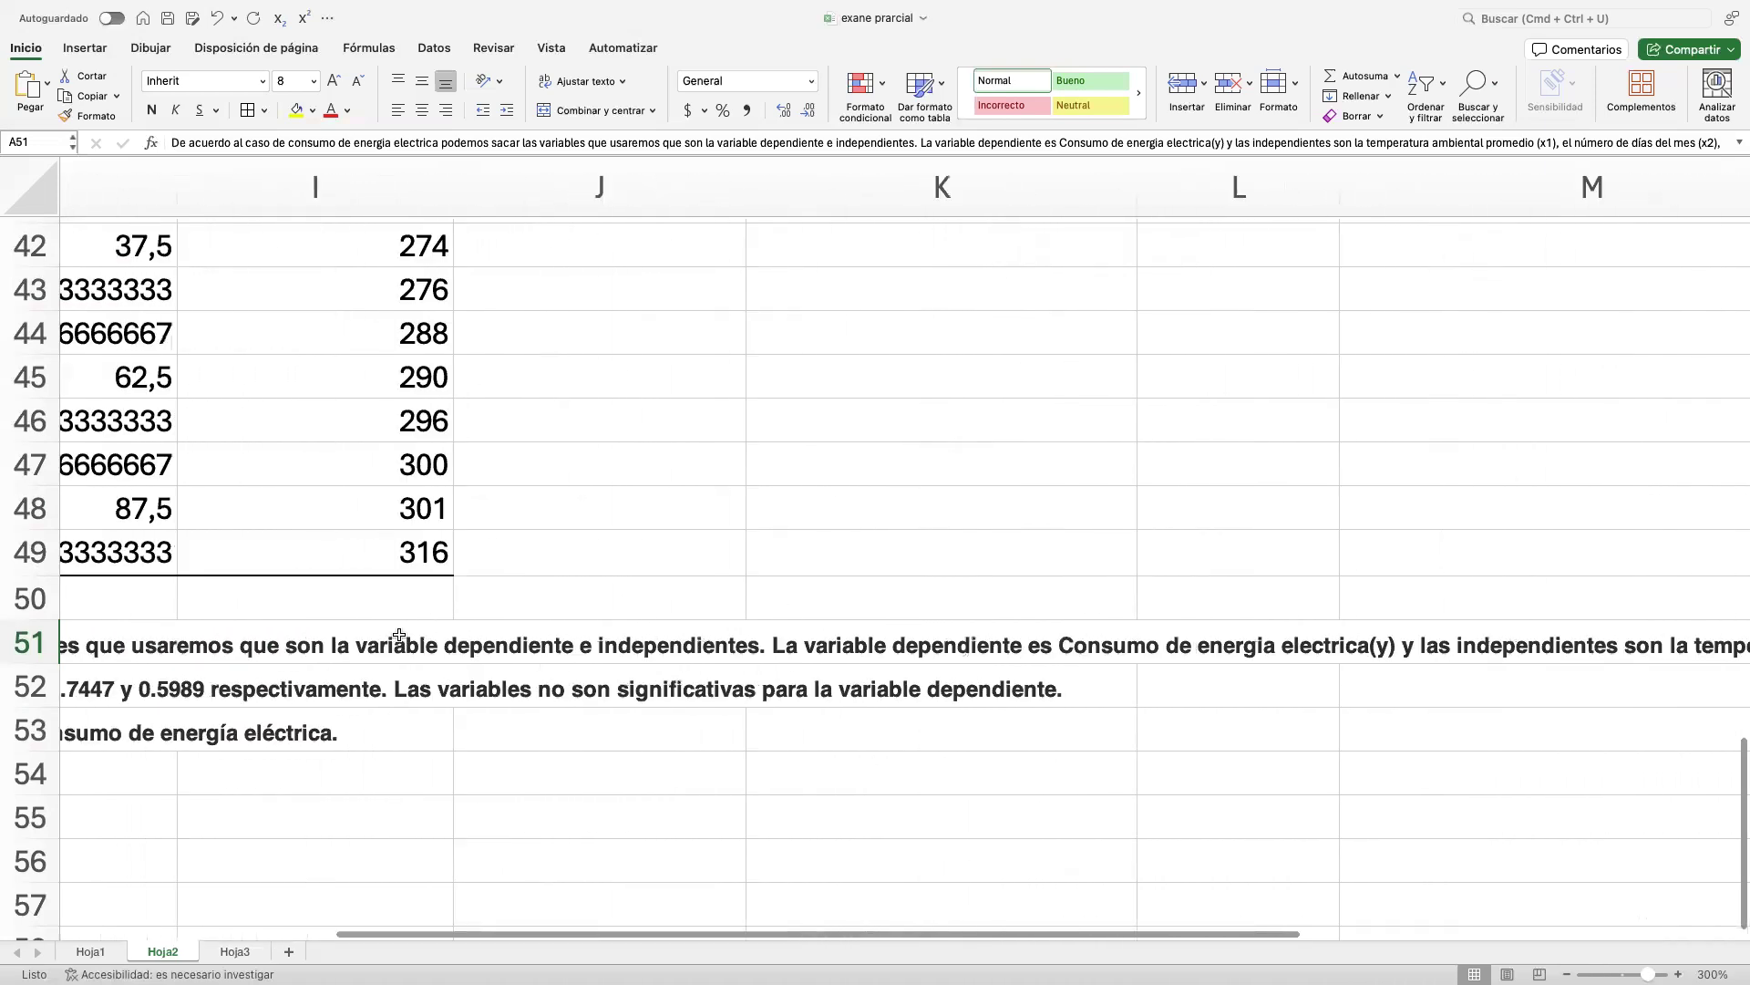
{"action": "scroll", "coordinate": [398, 633], "scroll_direction": "left", "scroll_amount": 8}
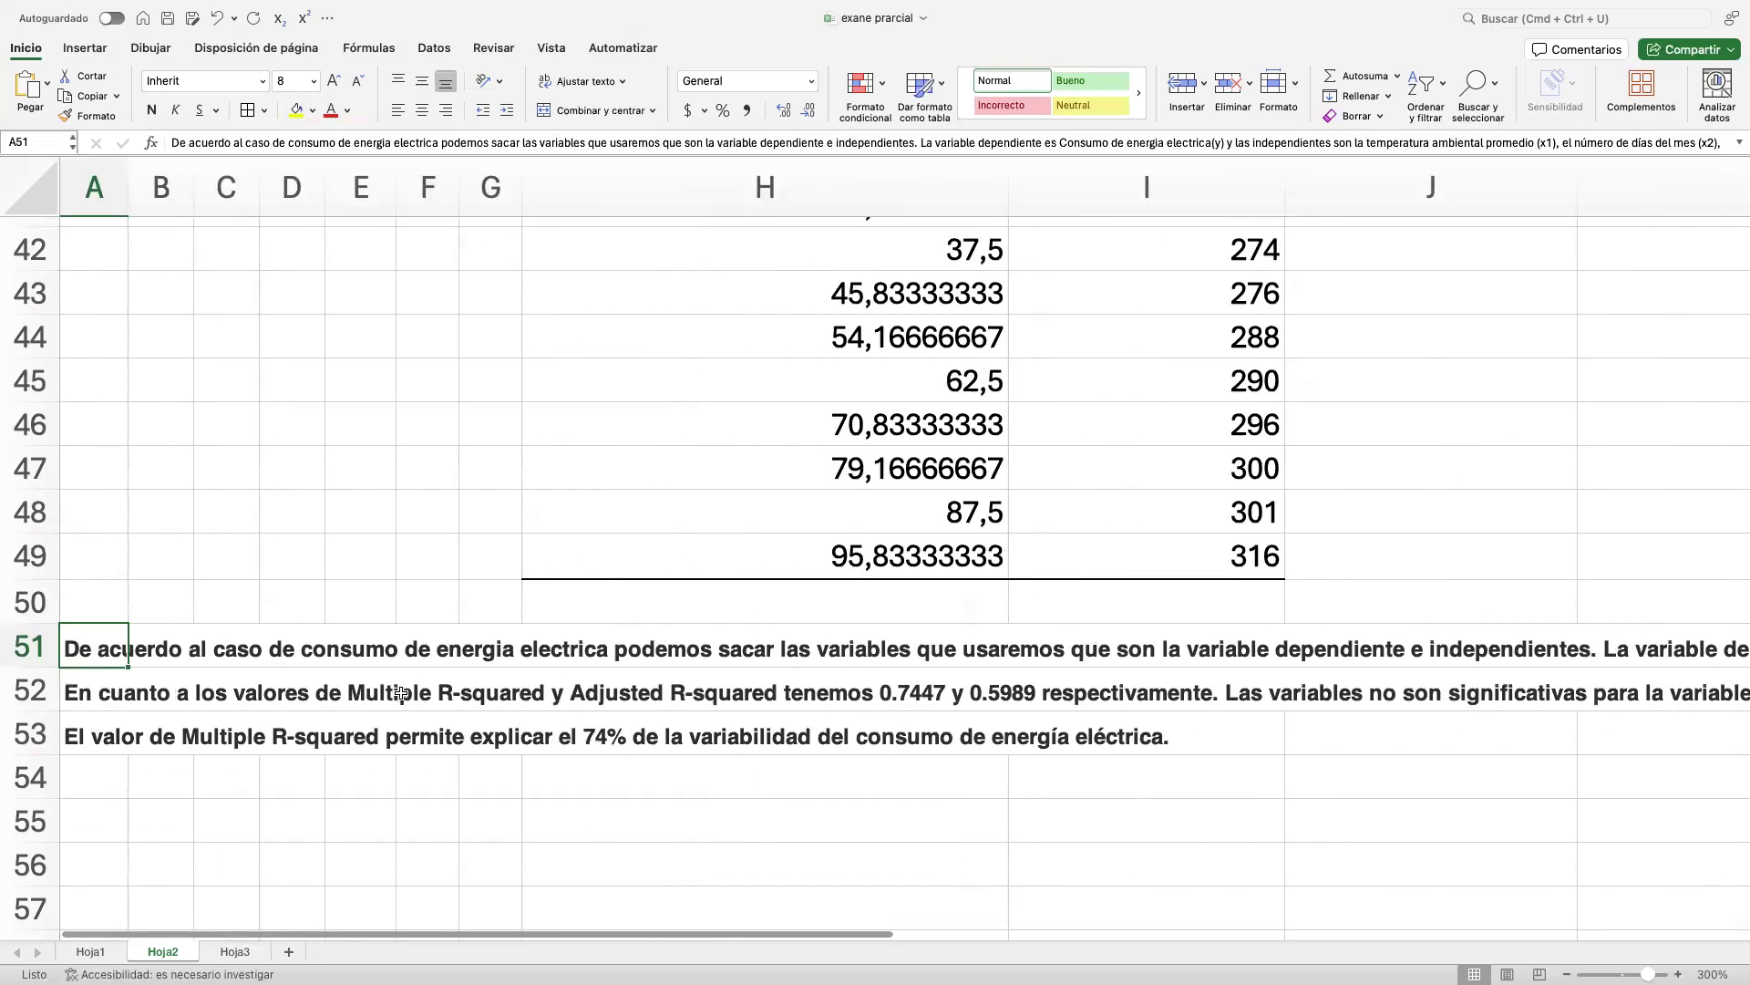
Check the Coeficiente de determinación R^2 in I15 against the R-squared conclusions written in rows 52 and 53.
{"action": "scroll", "coordinate": [398, 693], "scroll_direction": "up", "scroll_amount": 8}
{"action": "scroll", "coordinate": [406, 691], "scroll_direction": "up", "scroll_amount": 4}
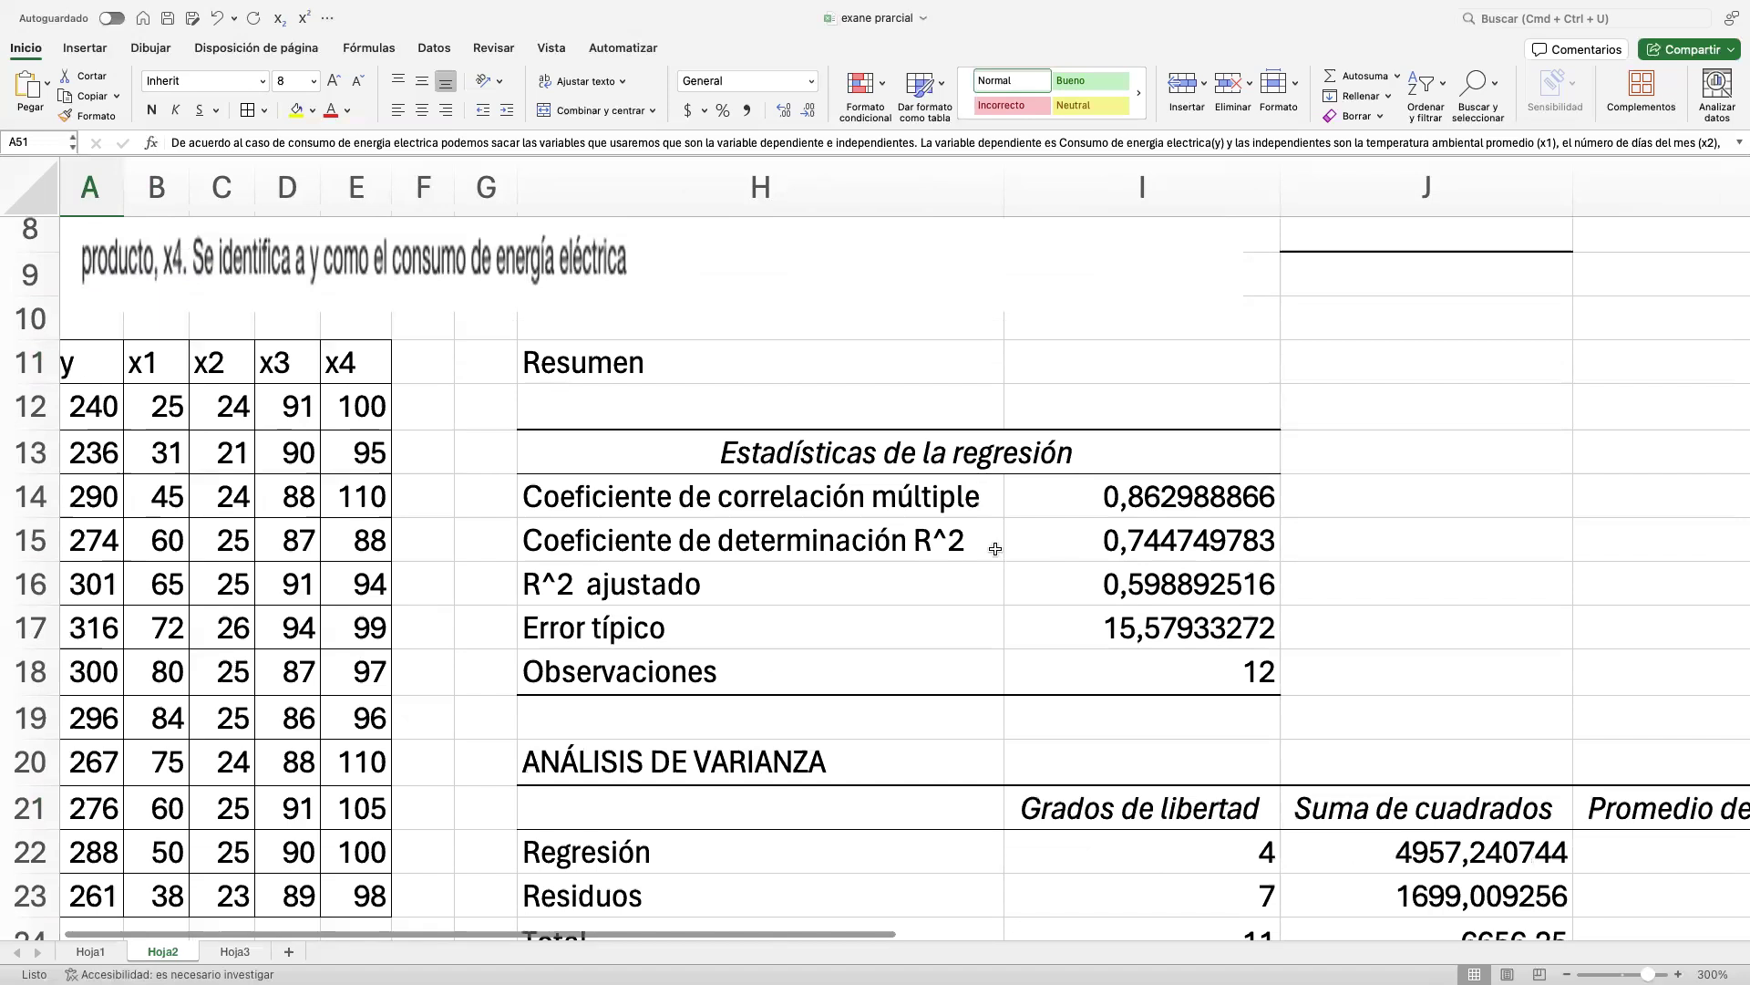
{"action": "left_click", "coordinate": [1091, 545]}
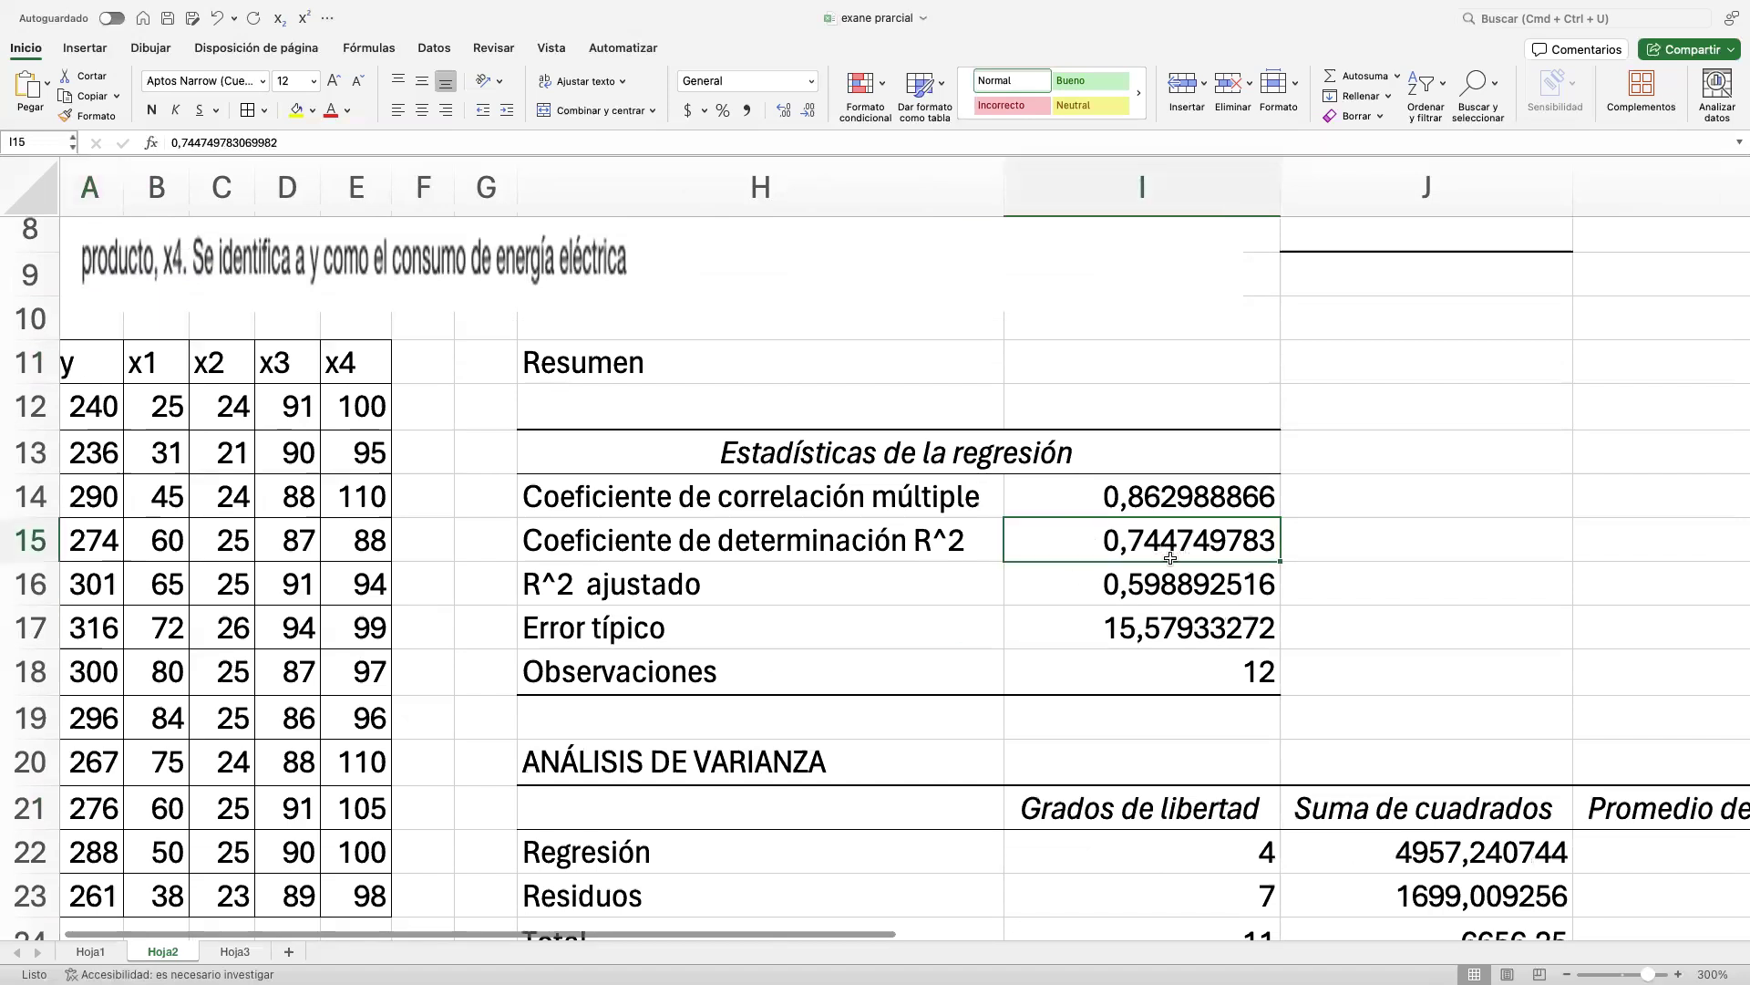
{"action": "scroll", "coordinate": [922, 556], "scroll_direction": "down", "scroll_amount": 5}
{"action": "scroll", "coordinate": [922, 556], "scroll_direction": "down", "scroll_amount": 15}
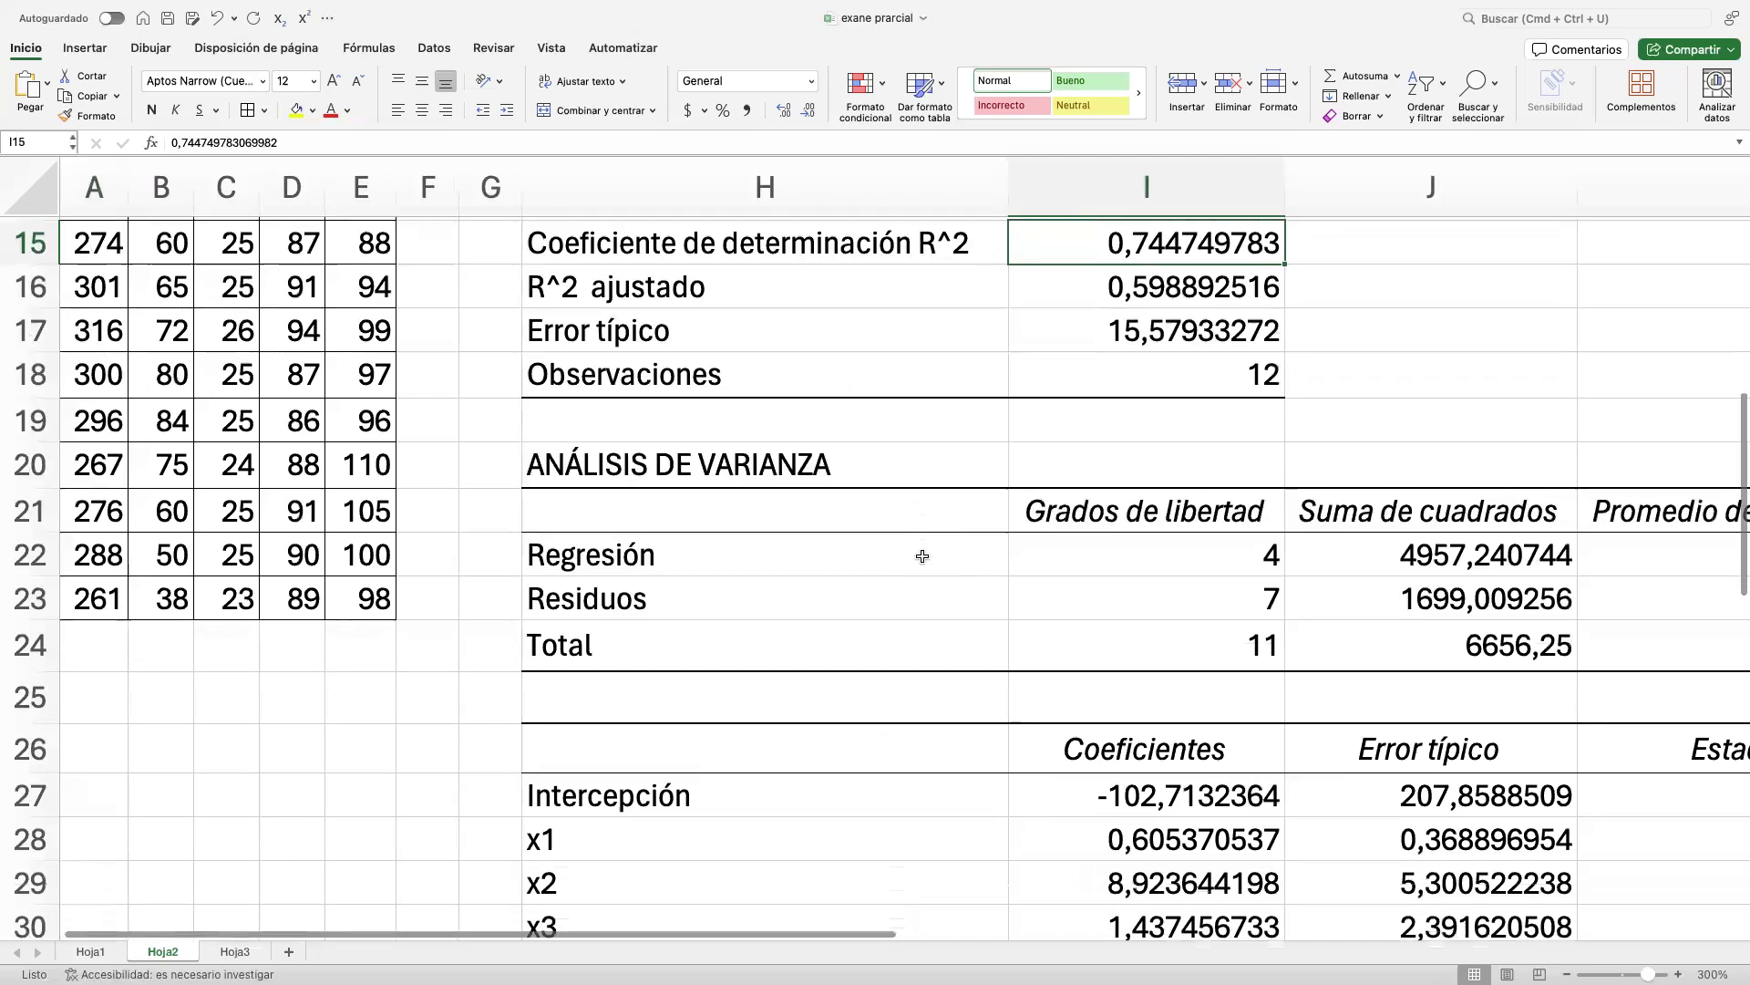
{"action": "scroll", "coordinate": [897, 557], "scroll_direction": "down", "scroll_amount": 13}
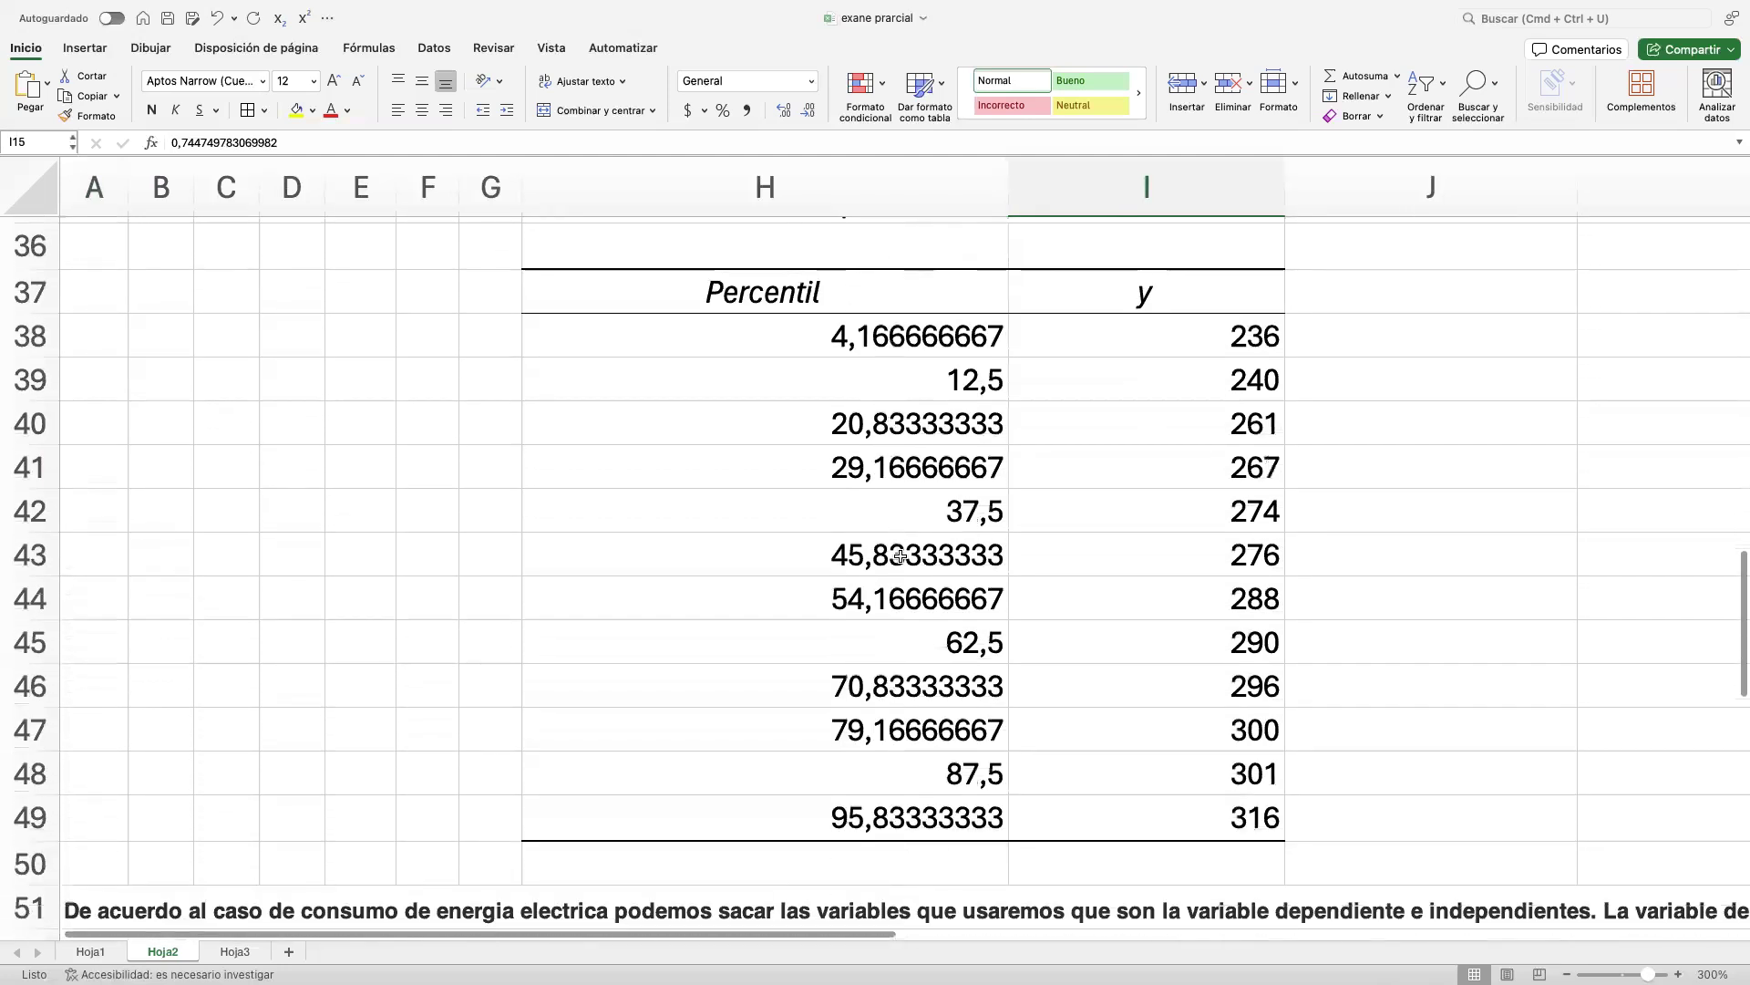
{"action": "scroll", "coordinate": [878, 558], "scroll_direction": "down", "scroll_amount": 1}
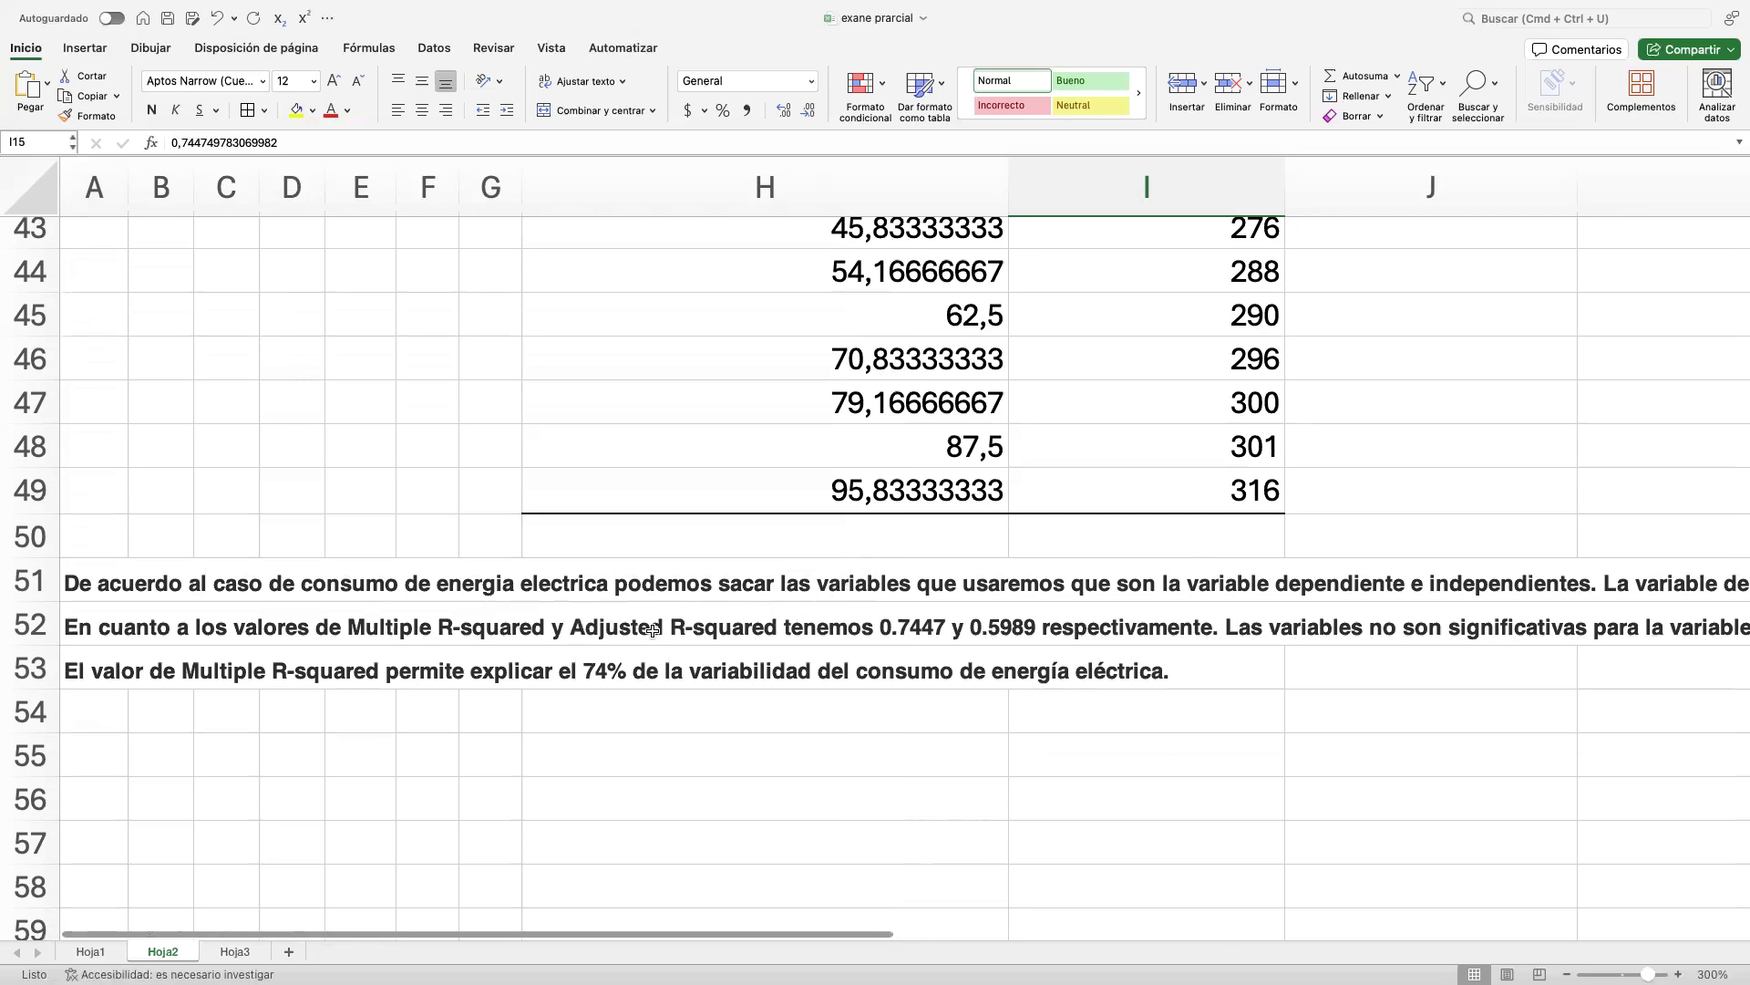
Read the full conclusions in rows 52 and 53 on R-squared, variable significance and the explained variability of electricity consumption.
{"action": "scroll", "coordinate": [1255, 680], "scroll_direction": "right", "scroll_amount": 3}
{"action": "scroll", "coordinate": [1254, 680], "scroll_direction": "left", "scroll_amount": 3}
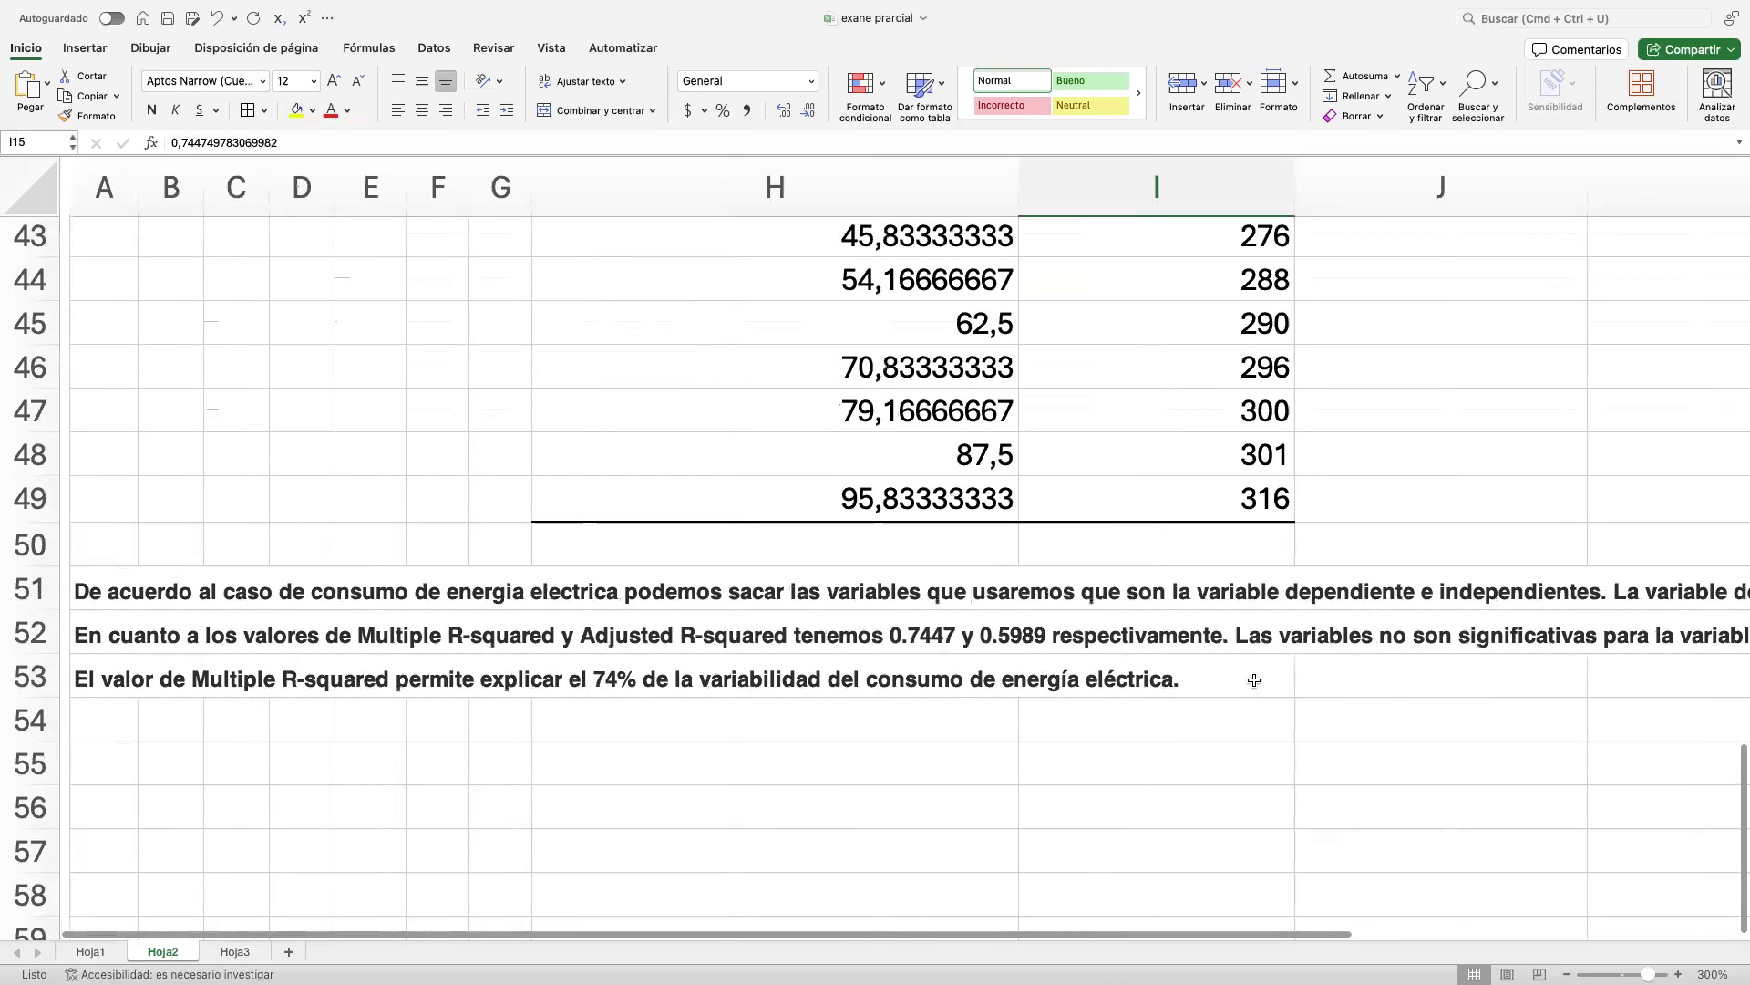
{"action": "scroll", "coordinate": [1254, 680], "scroll_direction": "right", "scroll_amount": 3}
{"action": "scroll", "coordinate": [1047, 664], "scroll_direction": "left", "scroll_amount": 3}
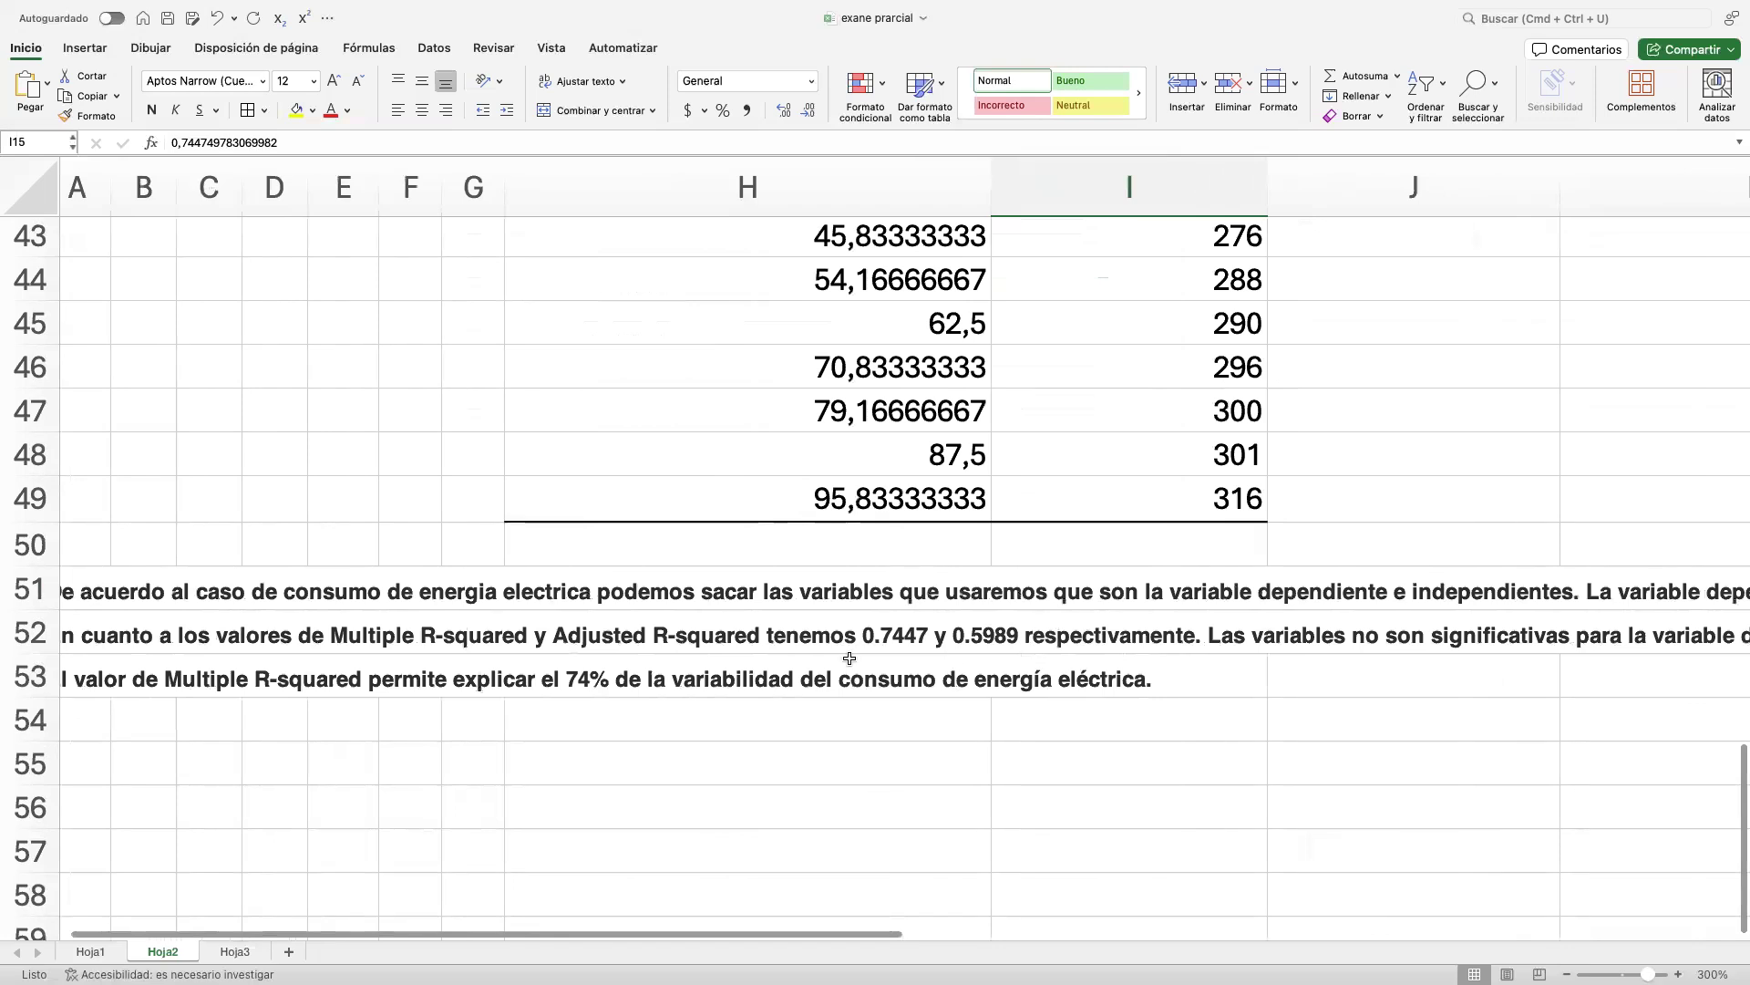
{"action": "scroll", "coordinate": [770, 643], "scroll_direction": "left", "scroll_amount": 1}
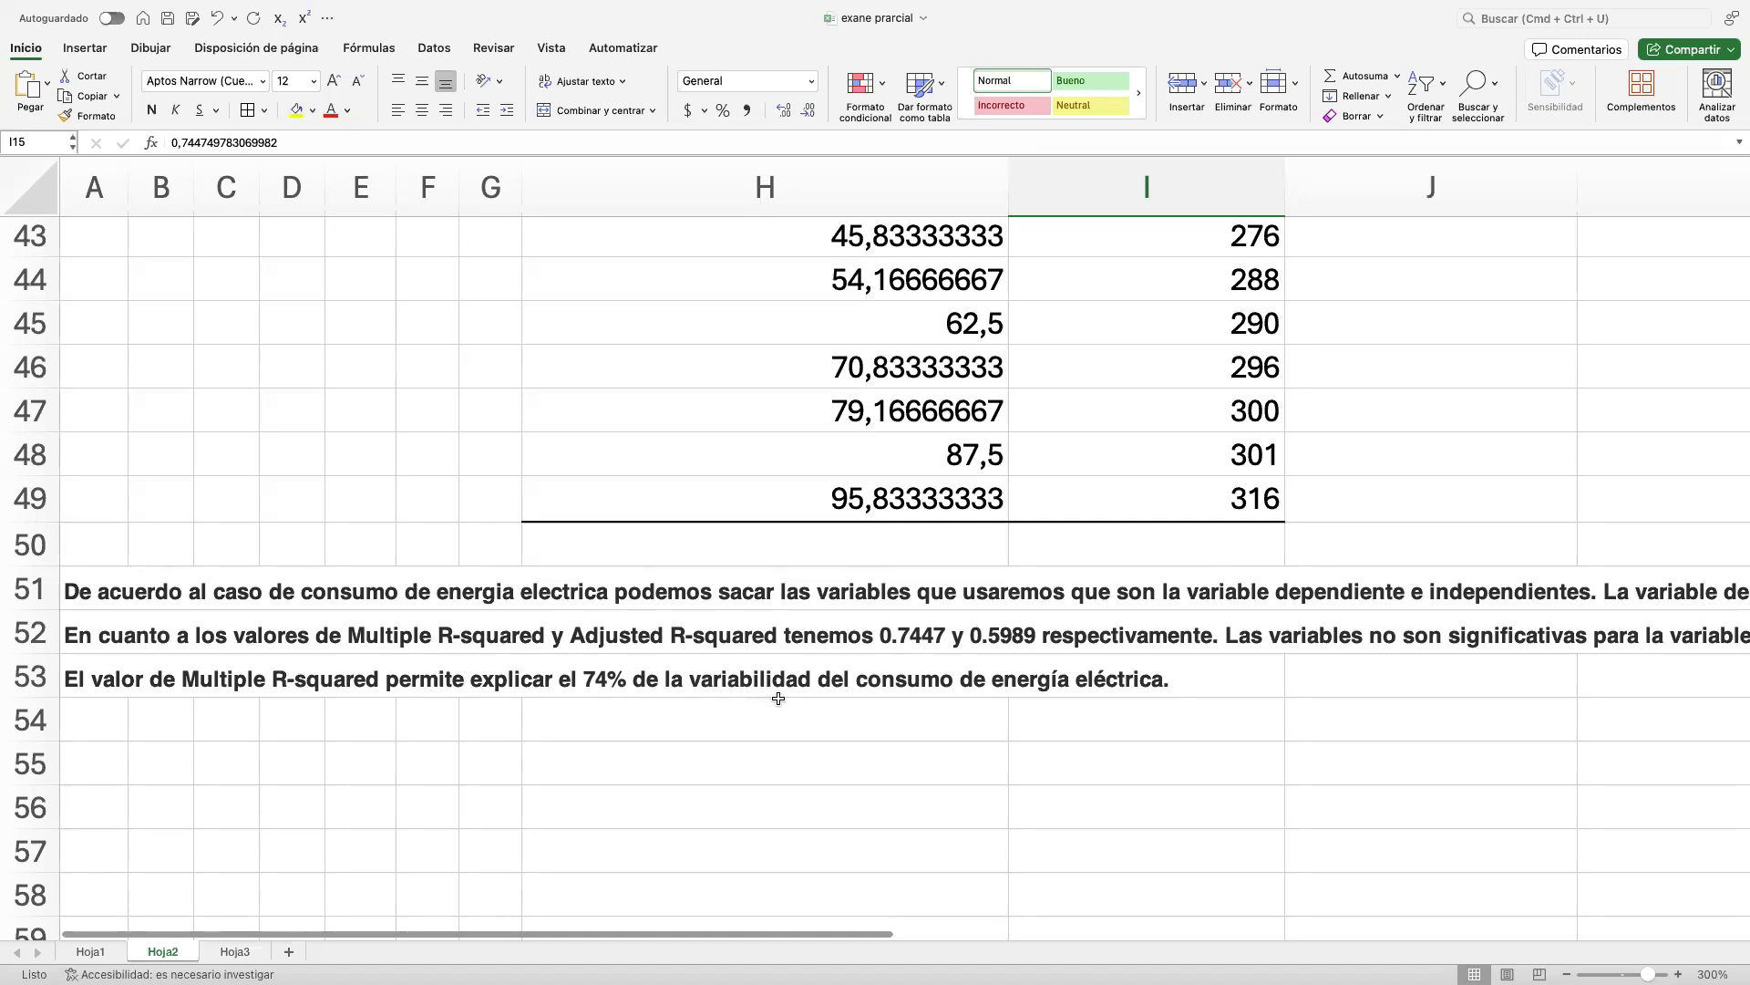
Go back over the regression output from the percentile table up to the Estadísticas de la regresión summary.
{"action": "scroll", "coordinate": [834, 699], "scroll_direction": "up", "scroll_amount": 5}
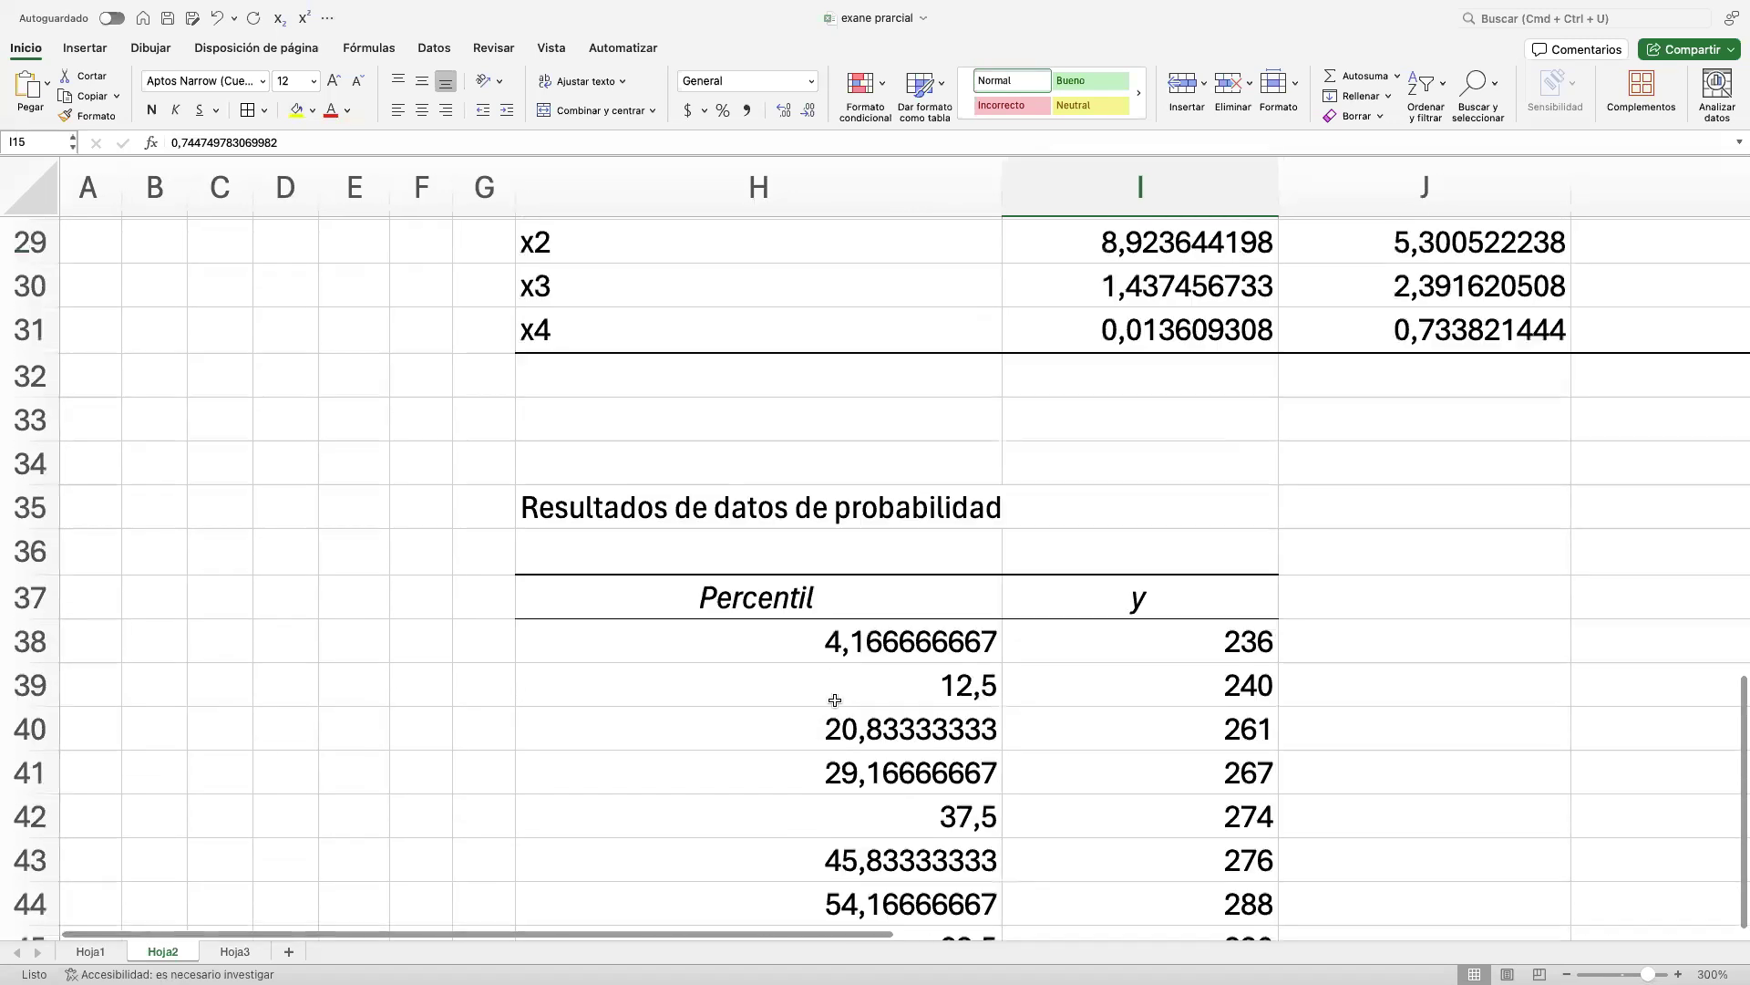
{"action": "scroll", "coordinate": [834, 699], "scroll_direction": "up", "scroll_amount": 5}
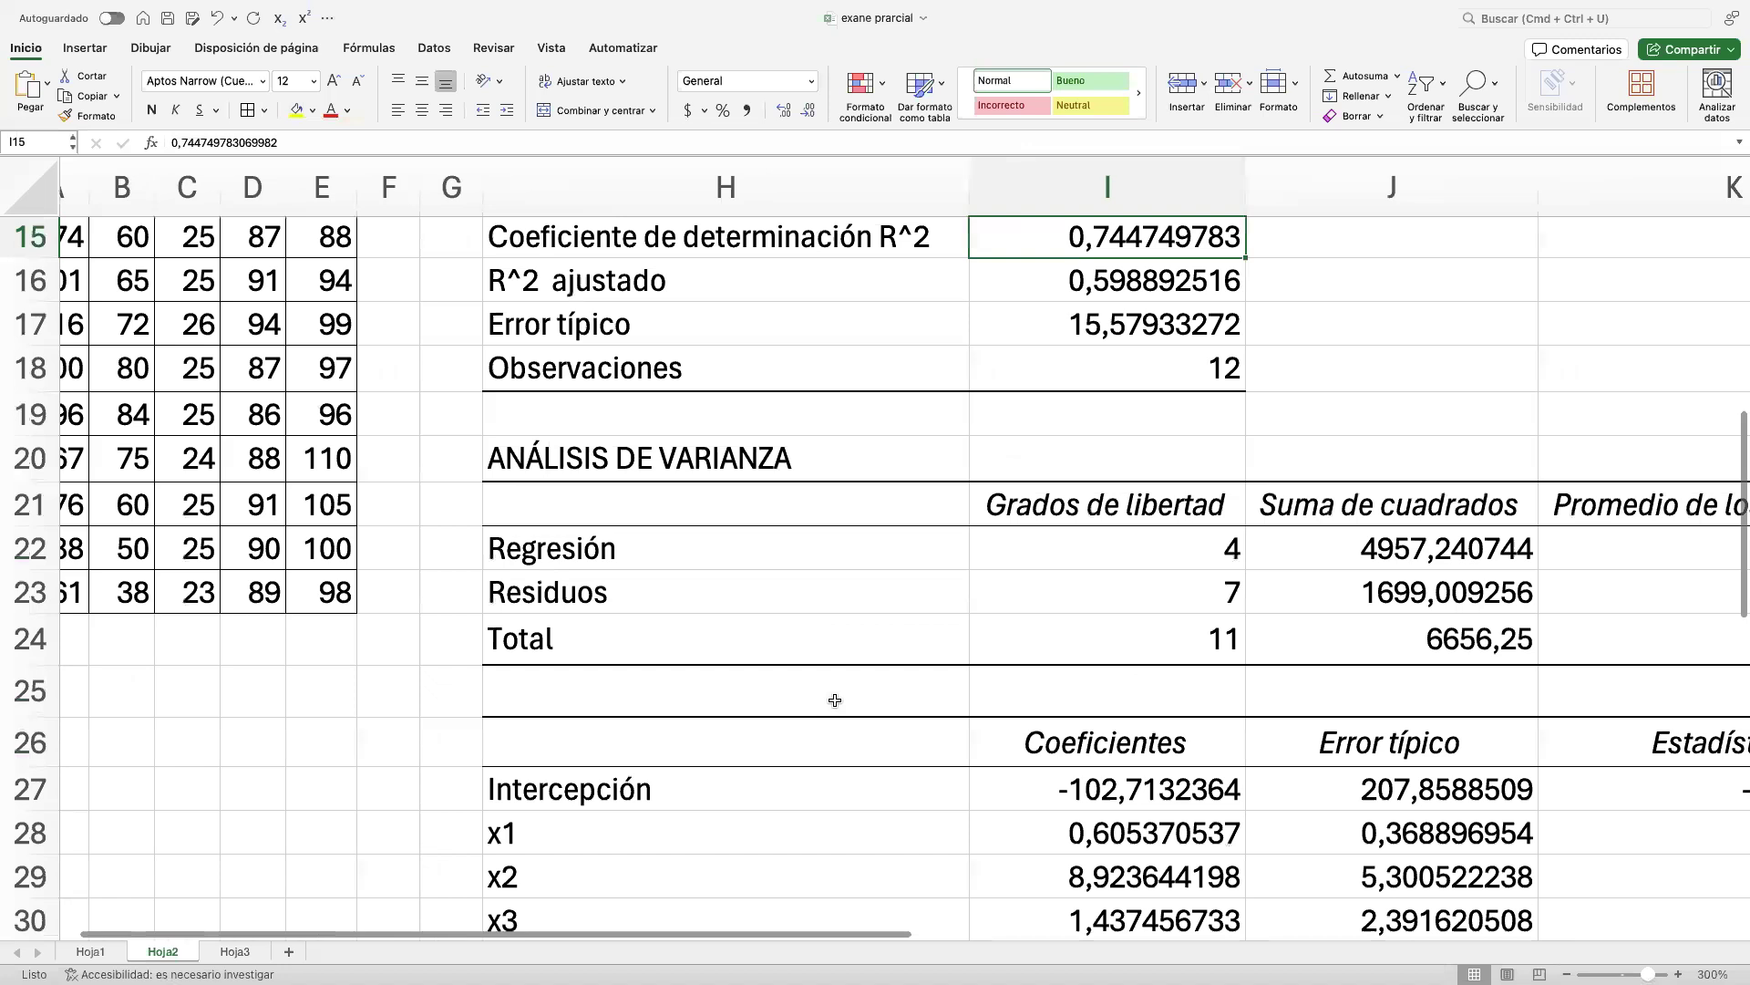
{"action": "scroll", "coordinate": [834, 699], "scroll_direction": "up", "scroll_amount": 4}
{"action": "scroll", "coordinate": [835, 699], "scroll_direction": "left", "scroll_amount": 3}
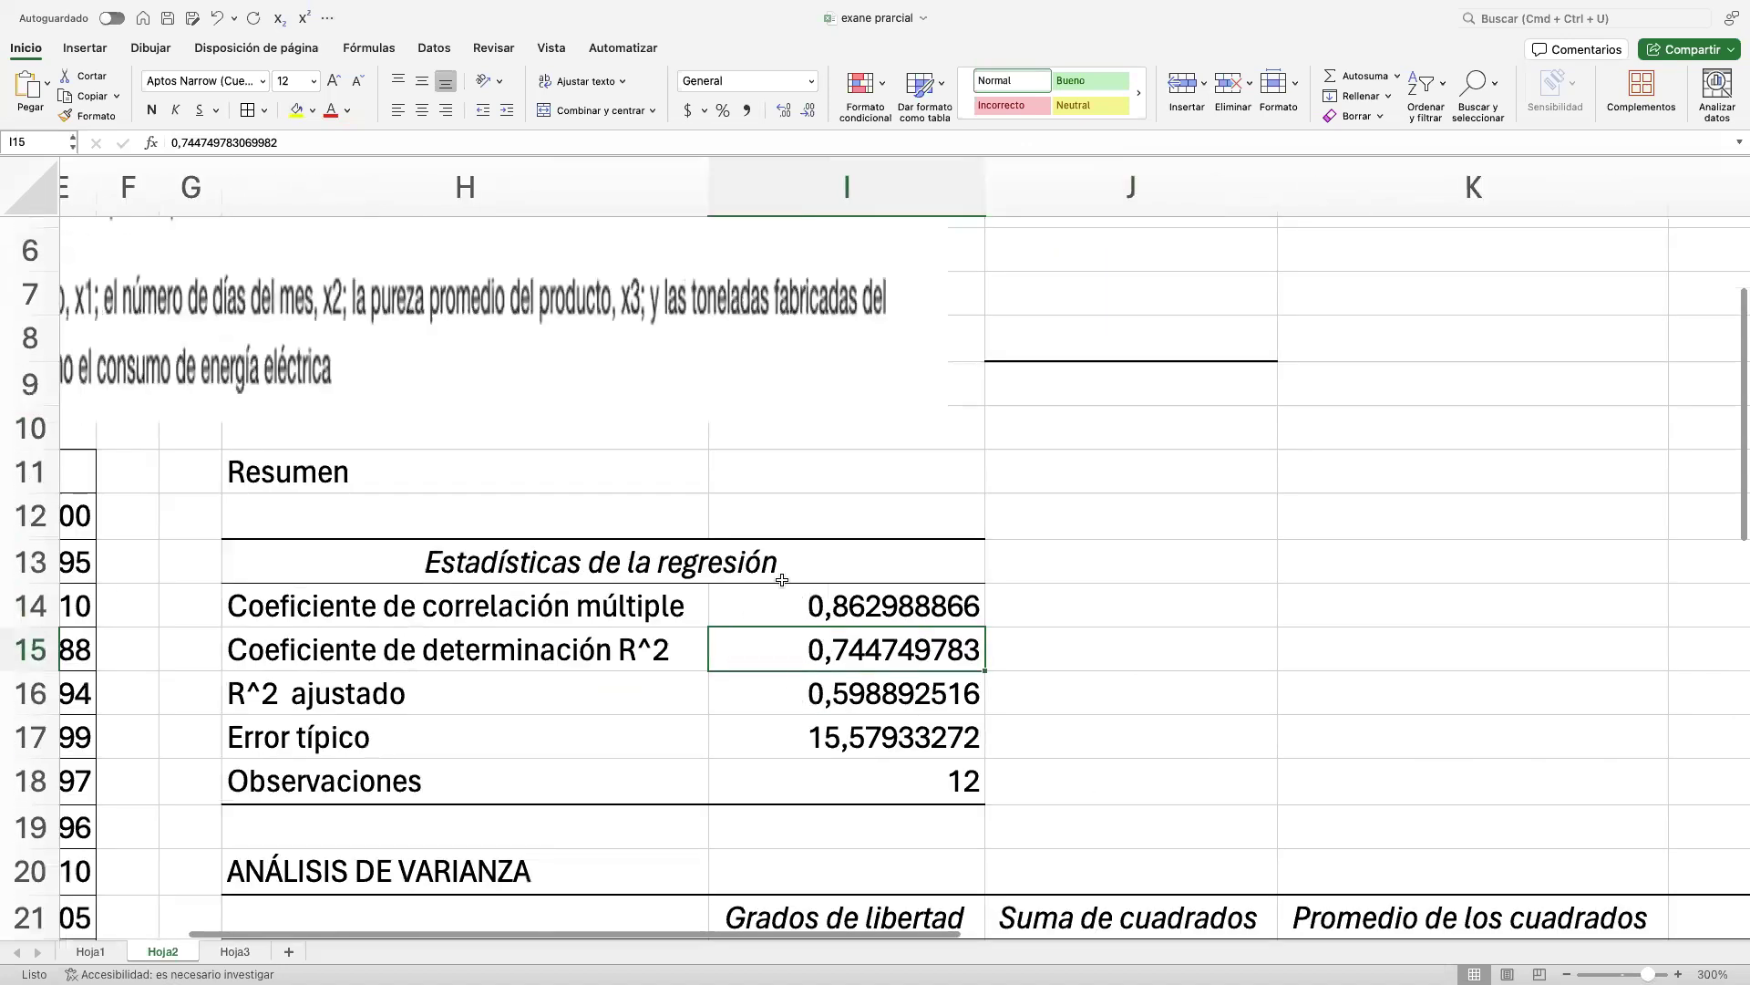
{"action": "scroll", "coordinate": [775, 547], "scroll_direction": "up", "scroll_amount": 1}
{"action": "scroll", "coordinate": [775, 547], "scroll_direction": "left", "scroll_amount": 1}
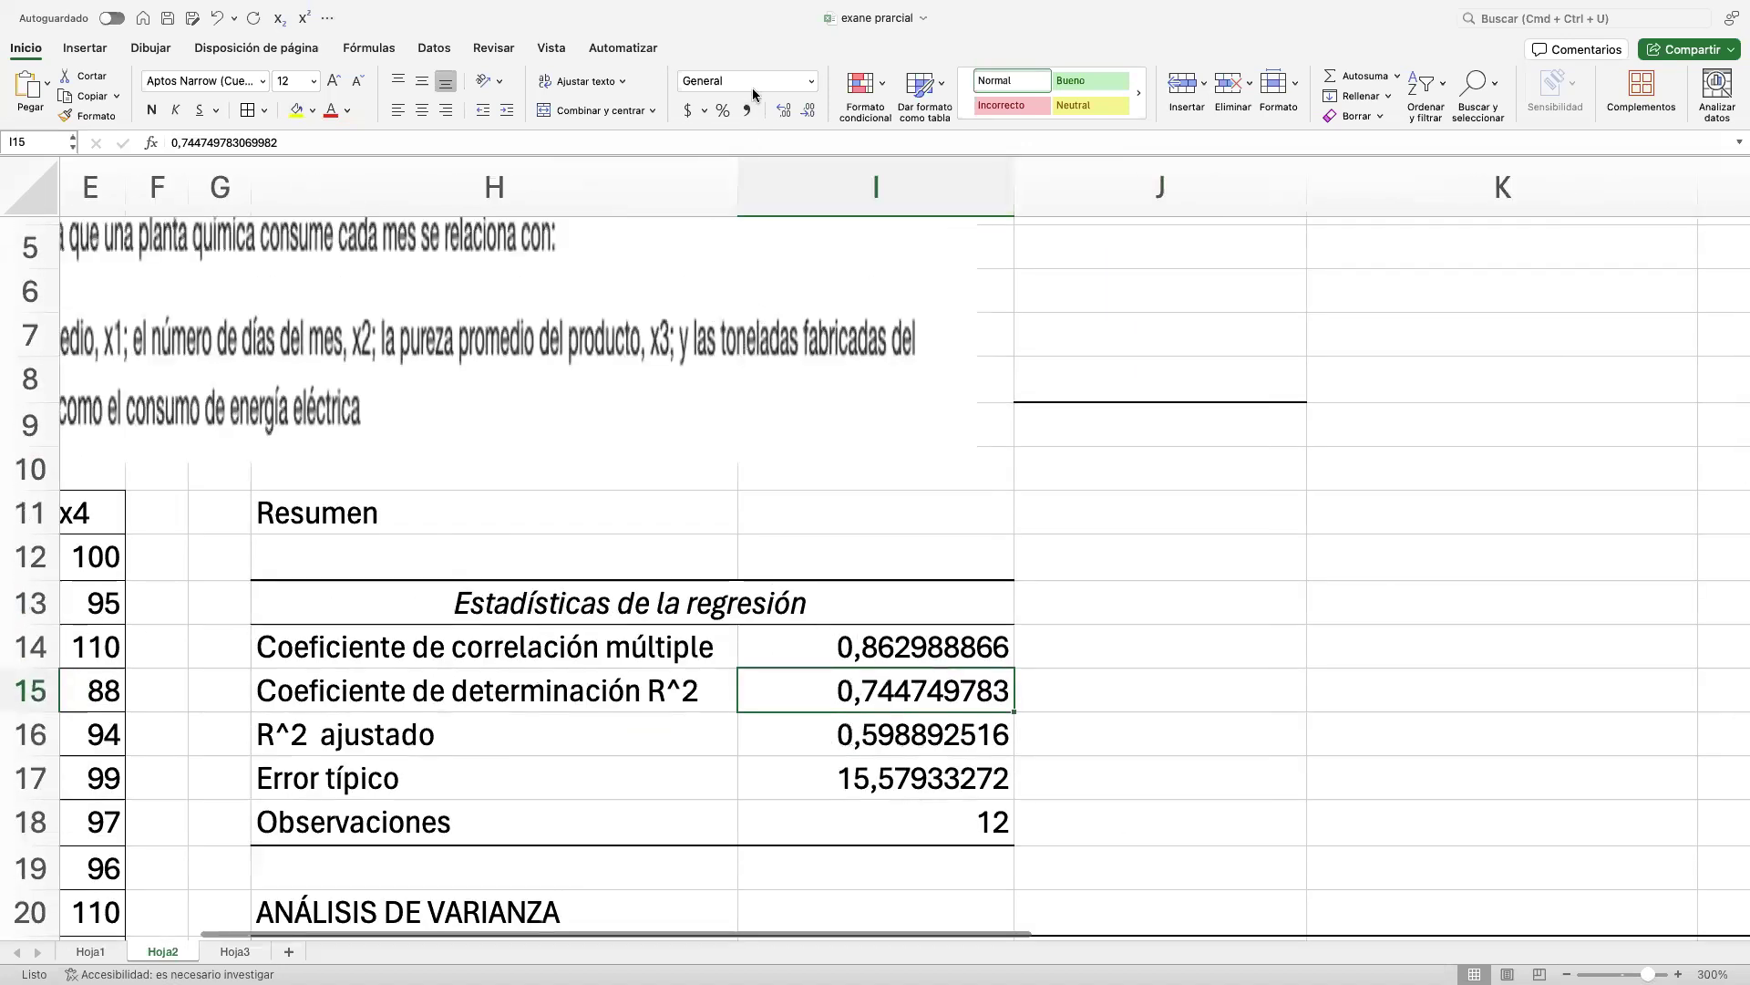